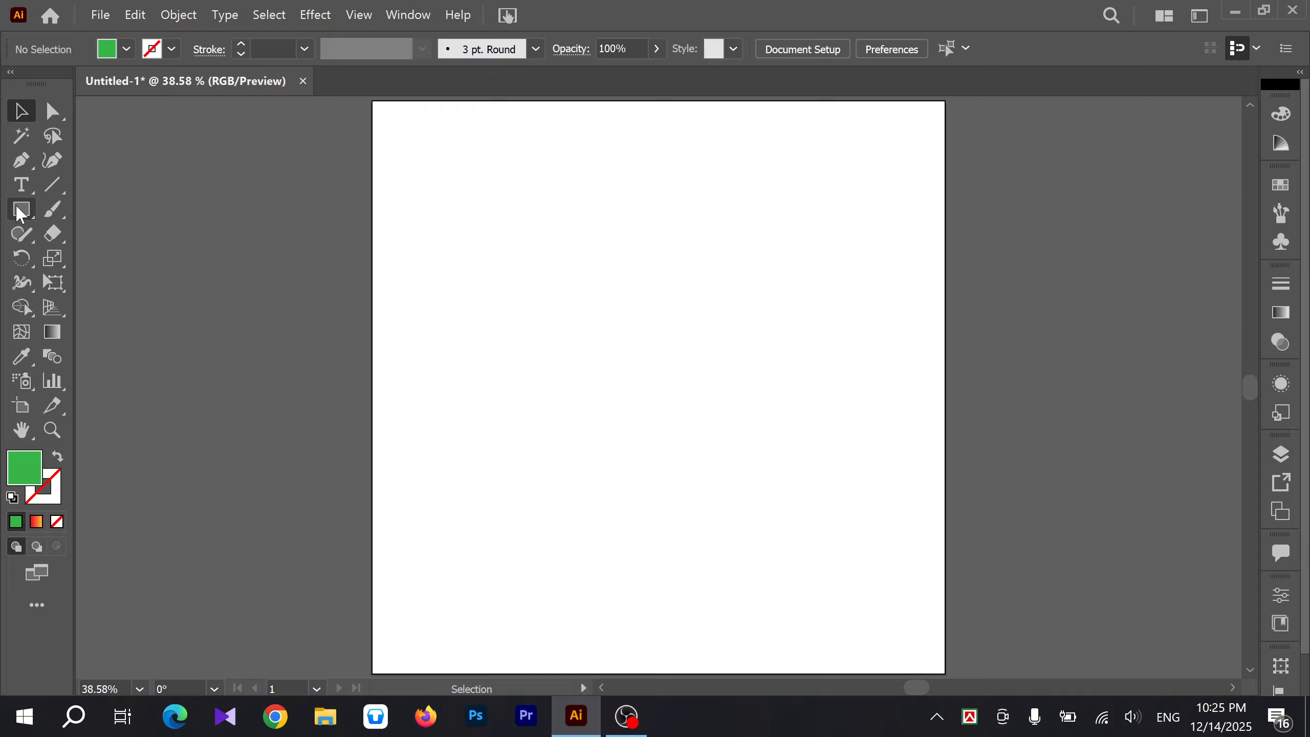
# Step: Draw a green rectangle in the upper middle of the artboard, then bring up its gradient settings and the Gradient tool
pyautogui.click(19, 210)
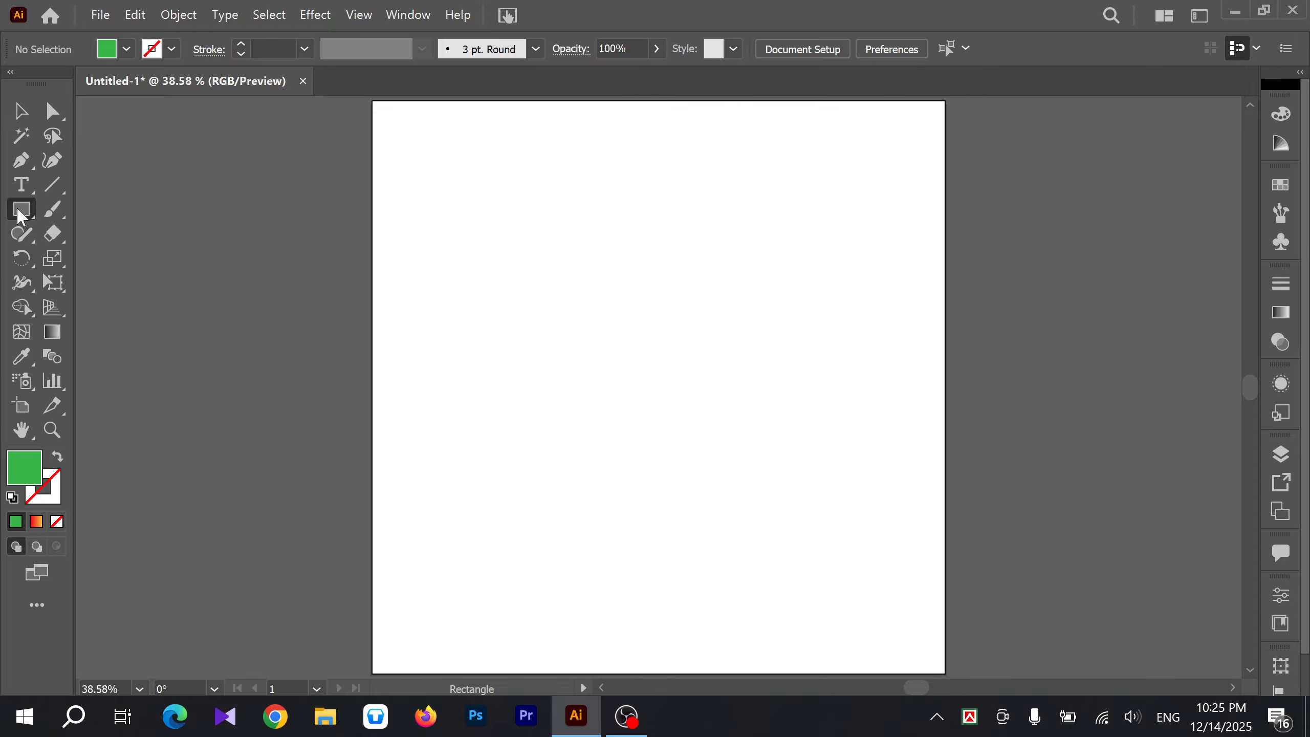
pyautogui.moveTo(505, 223); pyautogui.dragTo(785, 387)
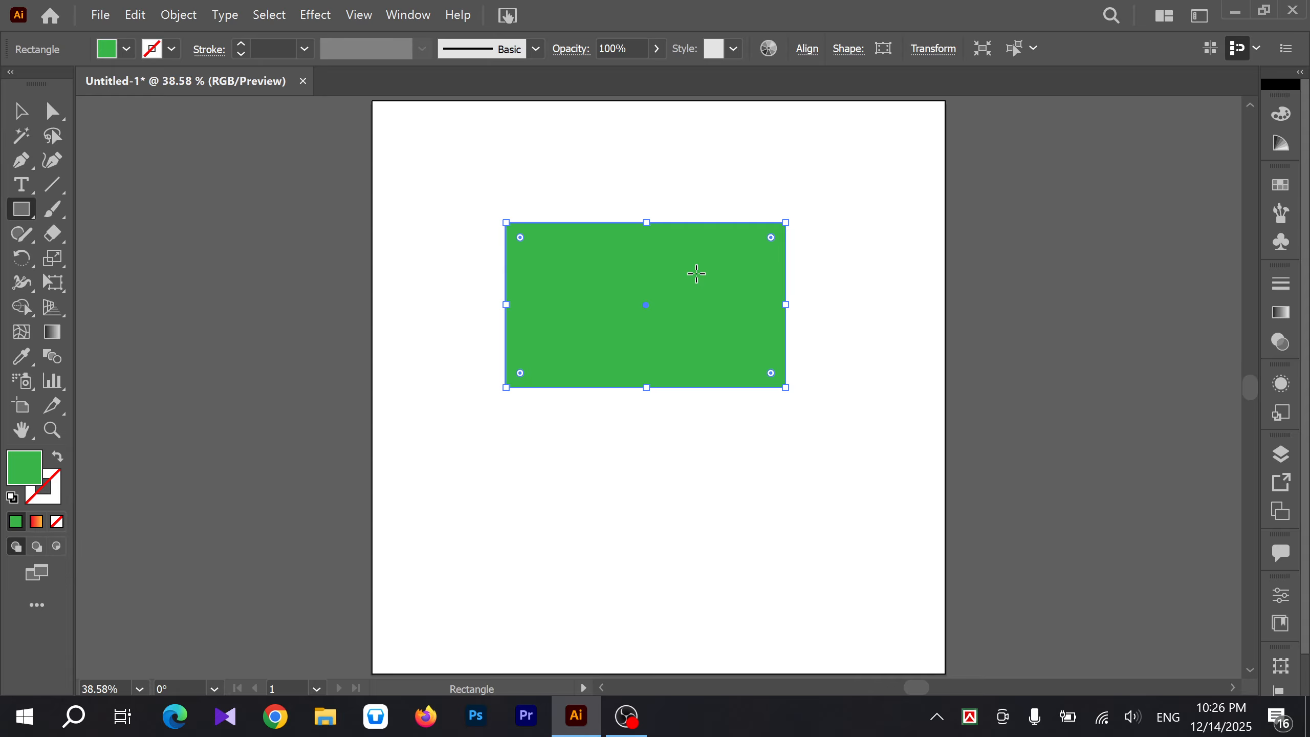
pyautogui.click(1281, 312)
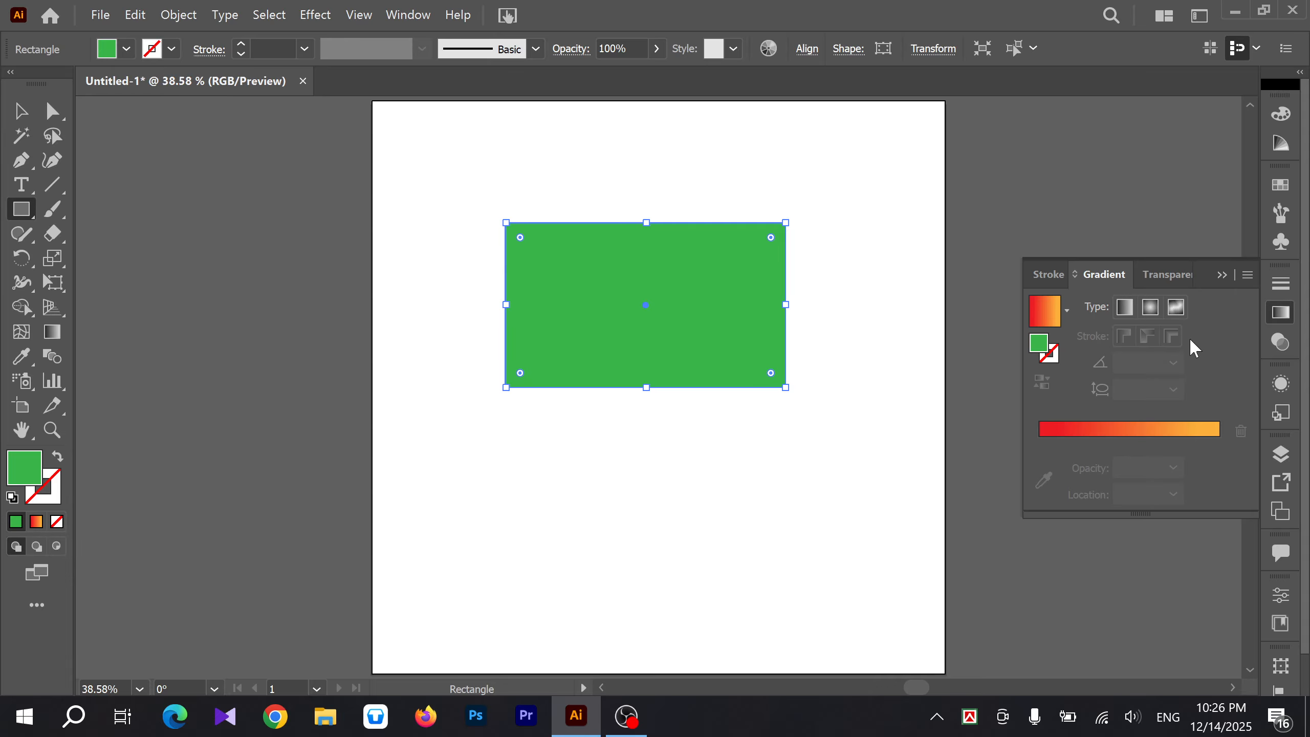
pyautogui.click(53, 332)
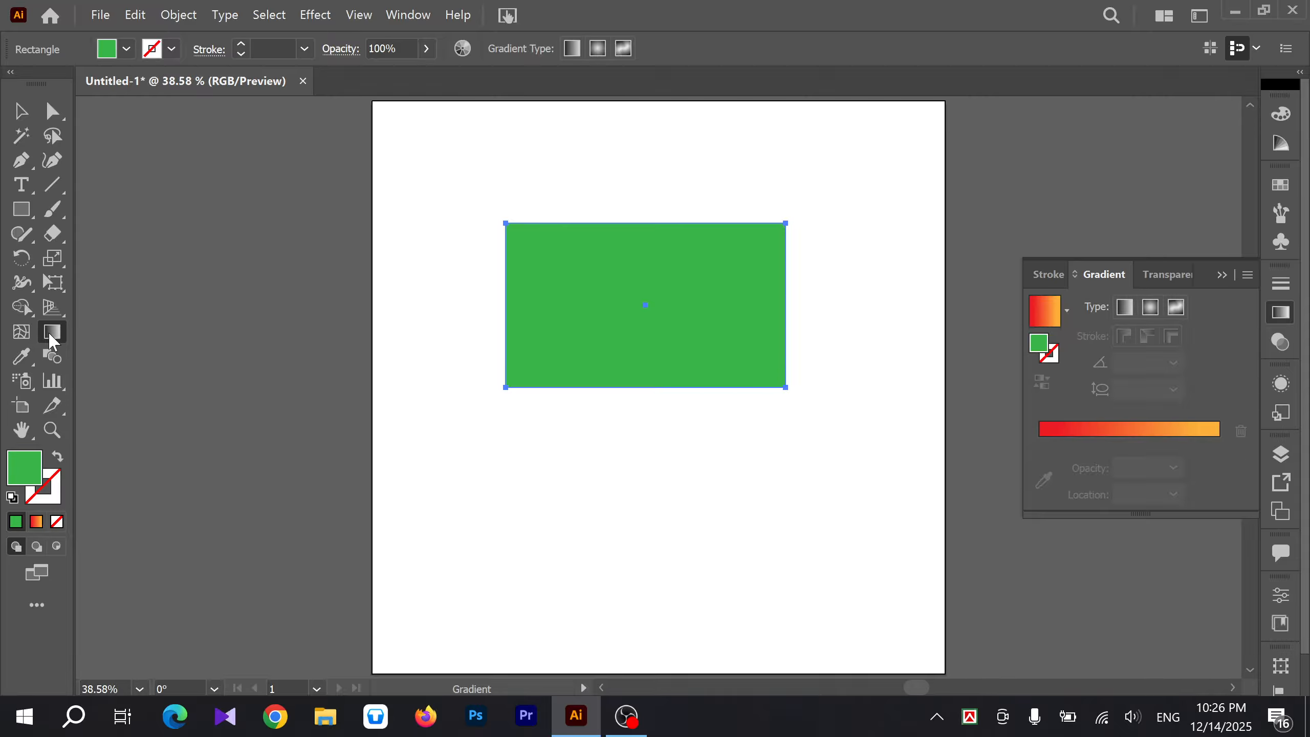
# Step: Detach the Gradient panel from the dock as a floating panel and close it
pyautogui.click(1283, 315)
pyautogui.moveTo(1218, 316); pyautogui.dragTo(1093, 271)
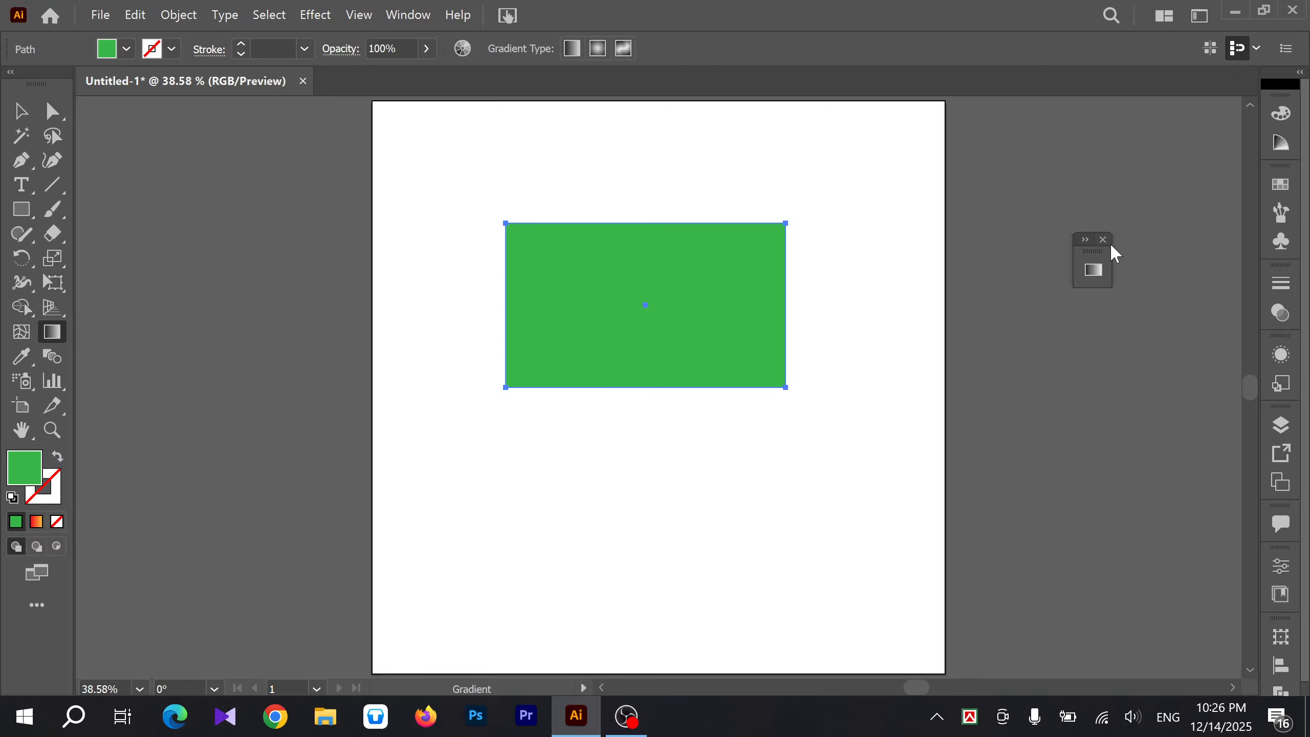
pyautogui.click(1106, 246)
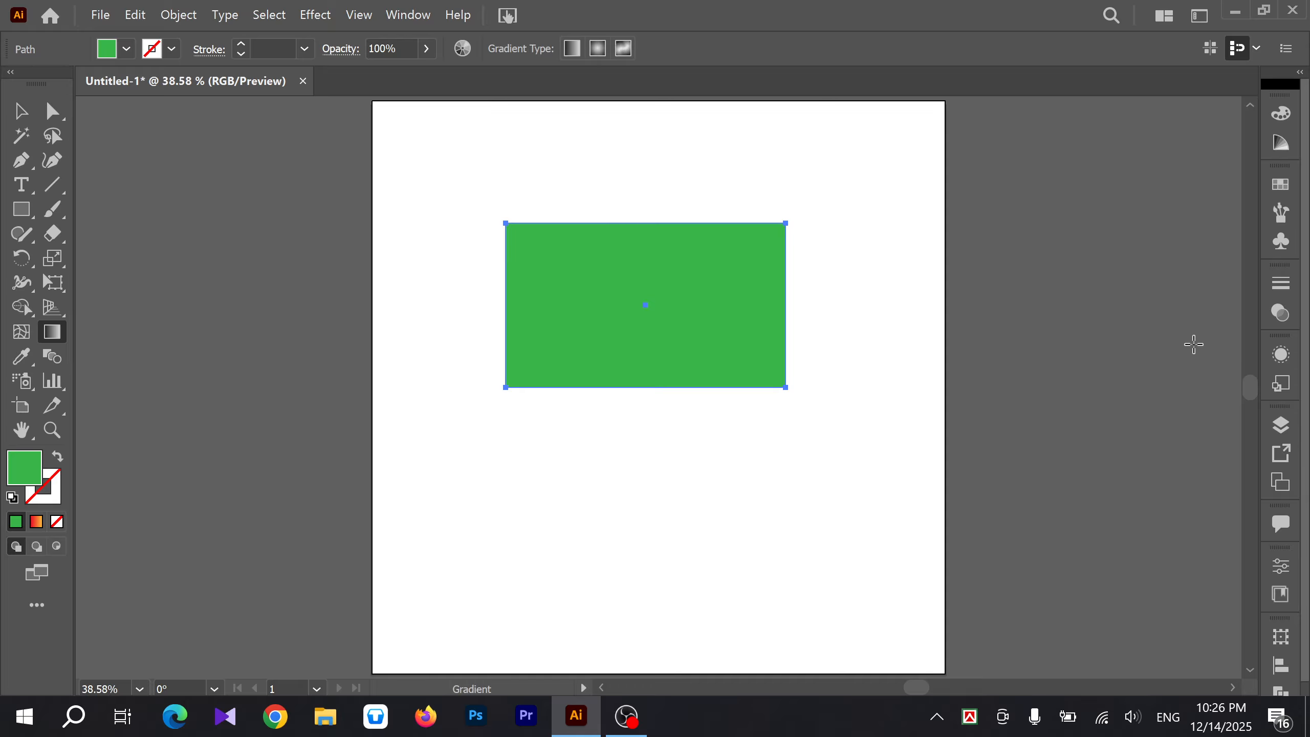
# Step: Bring back the Gradient panel, dock it above the Stroke panel and expand it
pyautogui.click(408, 15)
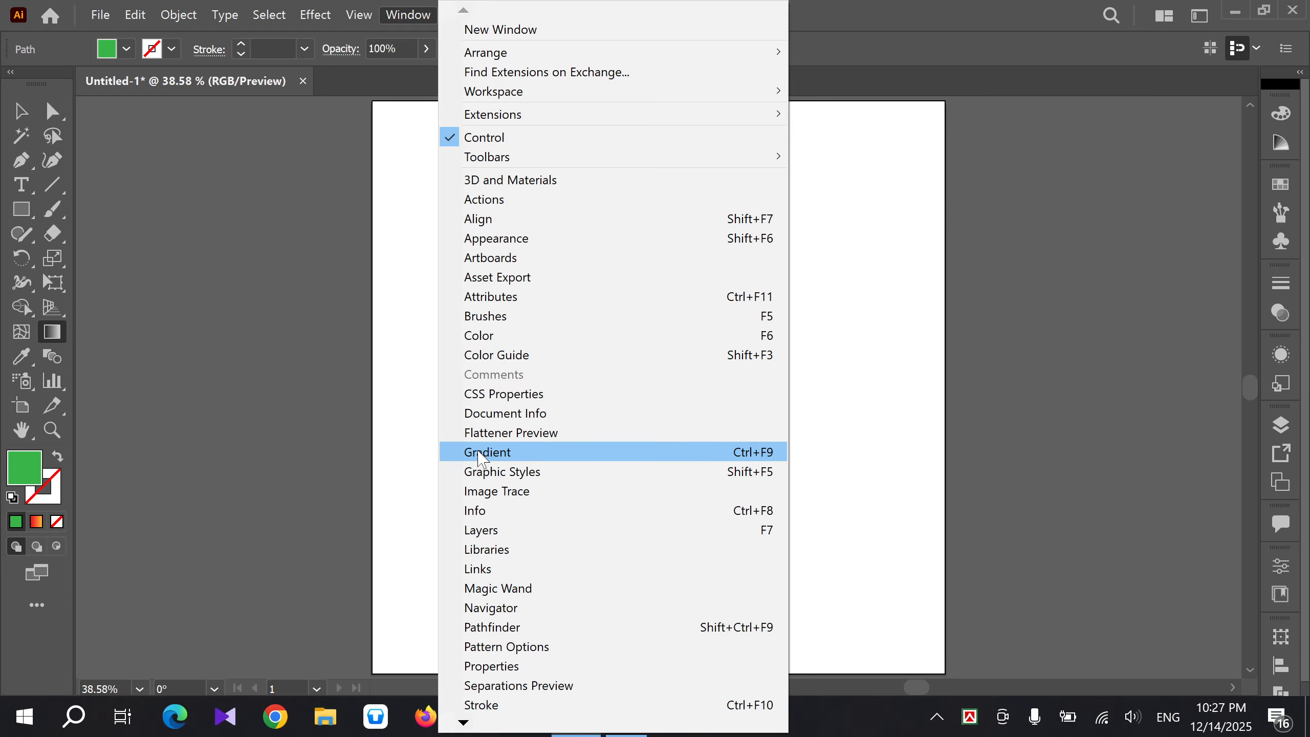
pyautogui.click(480, 454)
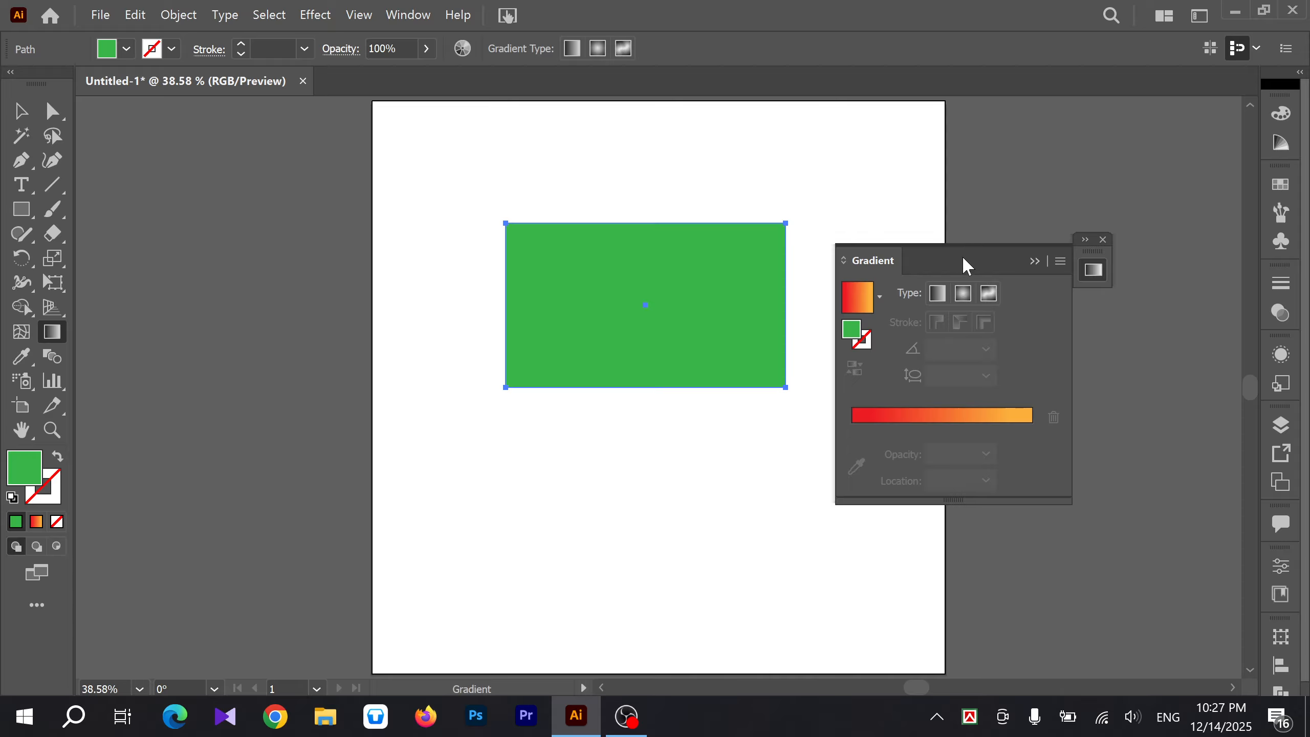
pyautogui.click(1034, 261)
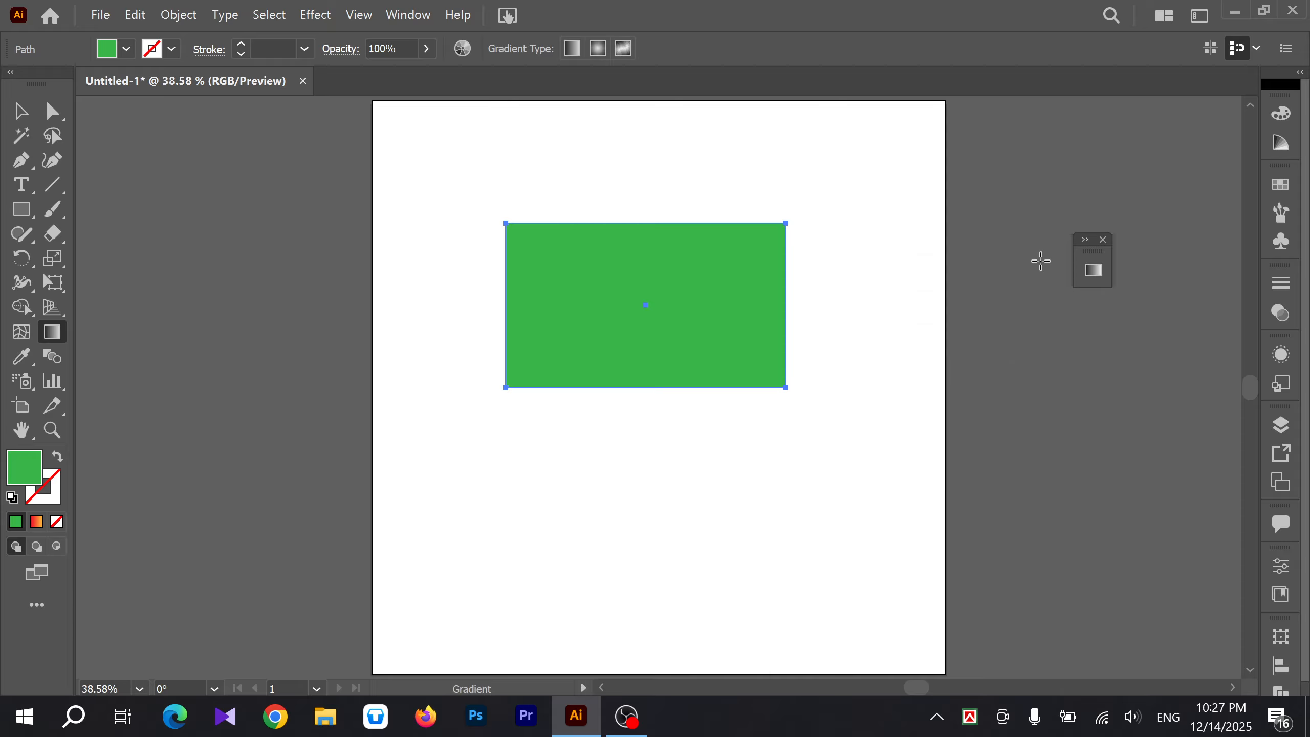
pyautogui.click(1091, 269)
pyautogui.click(1037, 262)
pyautogui.moveTo(1092, 258); pyautogui.dragTo(1284, 287)
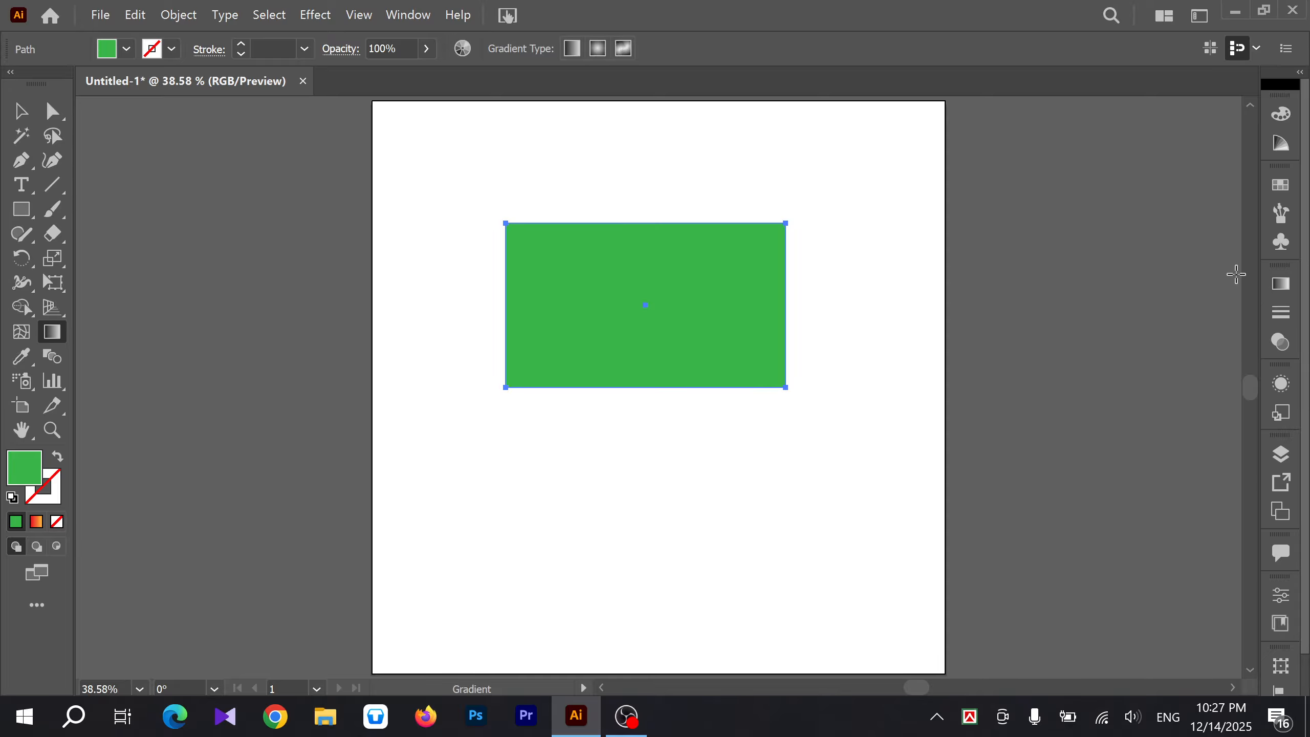
pyautogui.click(1281, 284)
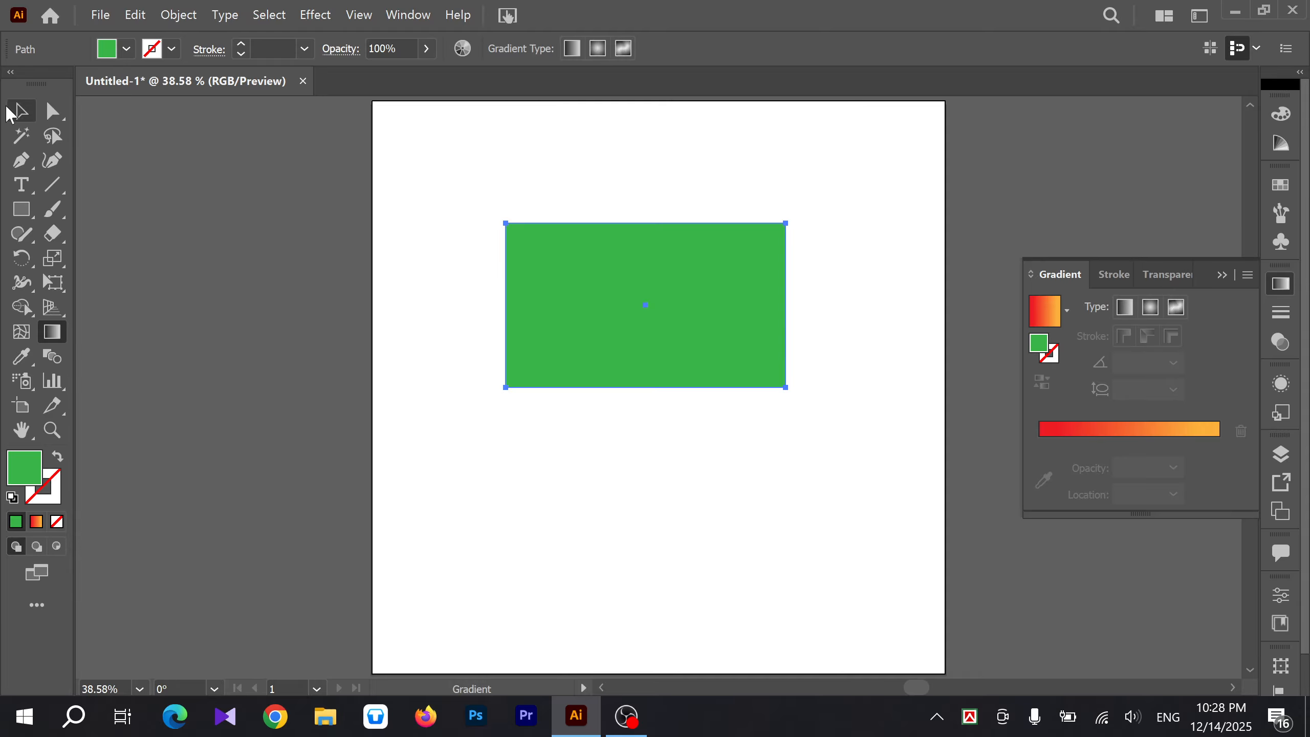
# Step: Fill the selected rectangle with a linear gradient and switch it to the white-to-black preset
pyautogui.click(51, 114)
pyautogui.click(23, 115)
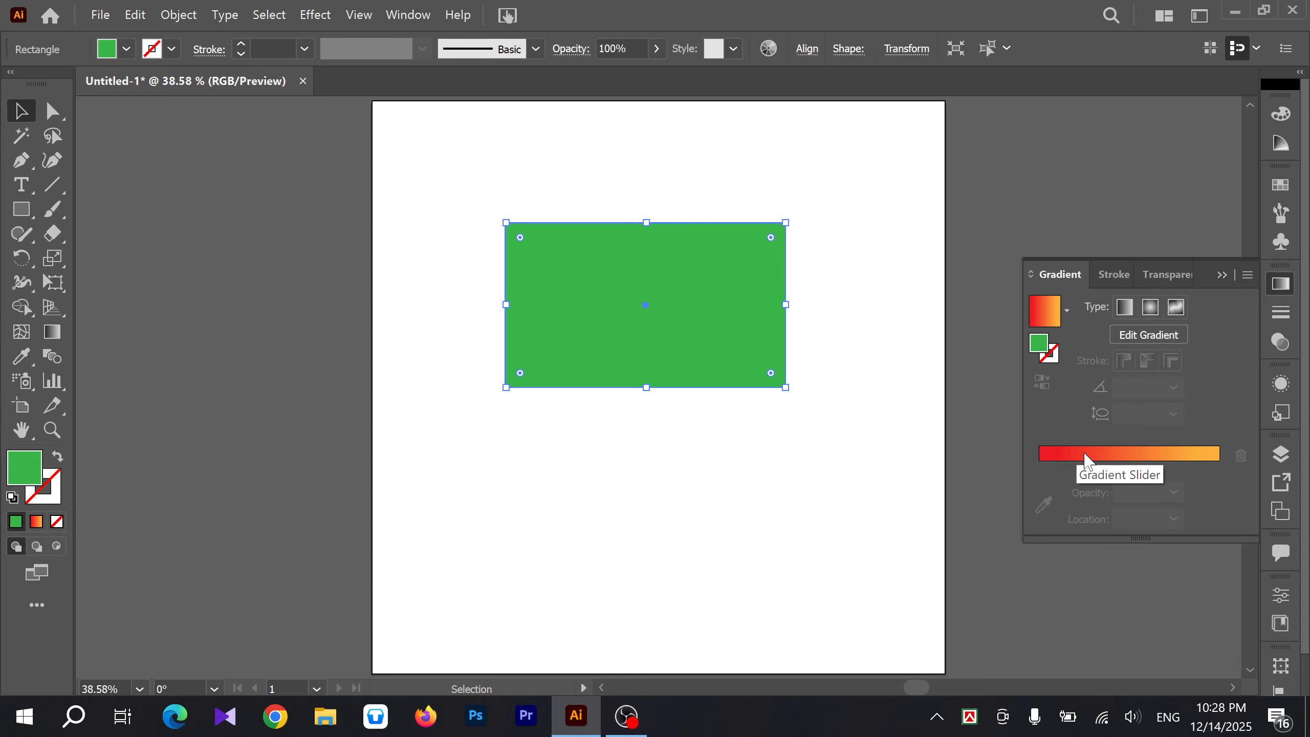
pyautogui.click(1122, 451)
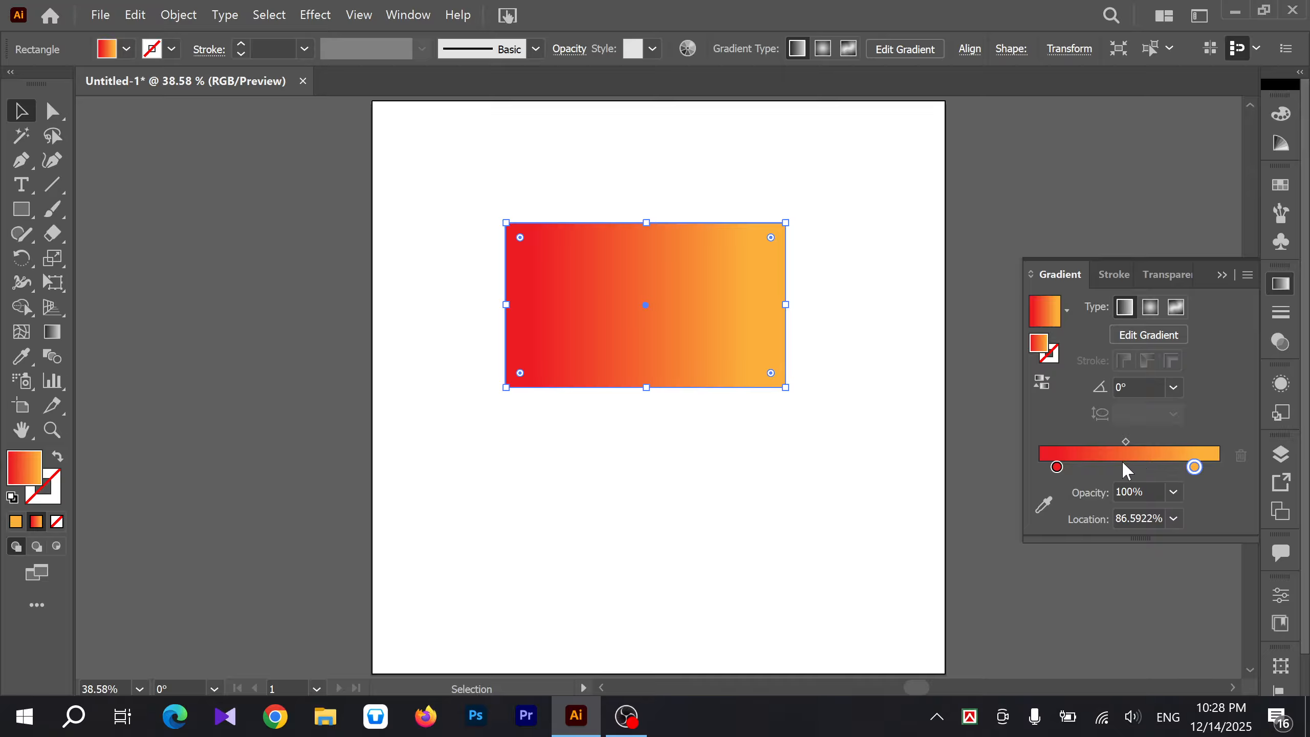
pyautogui.click(1068, 309)
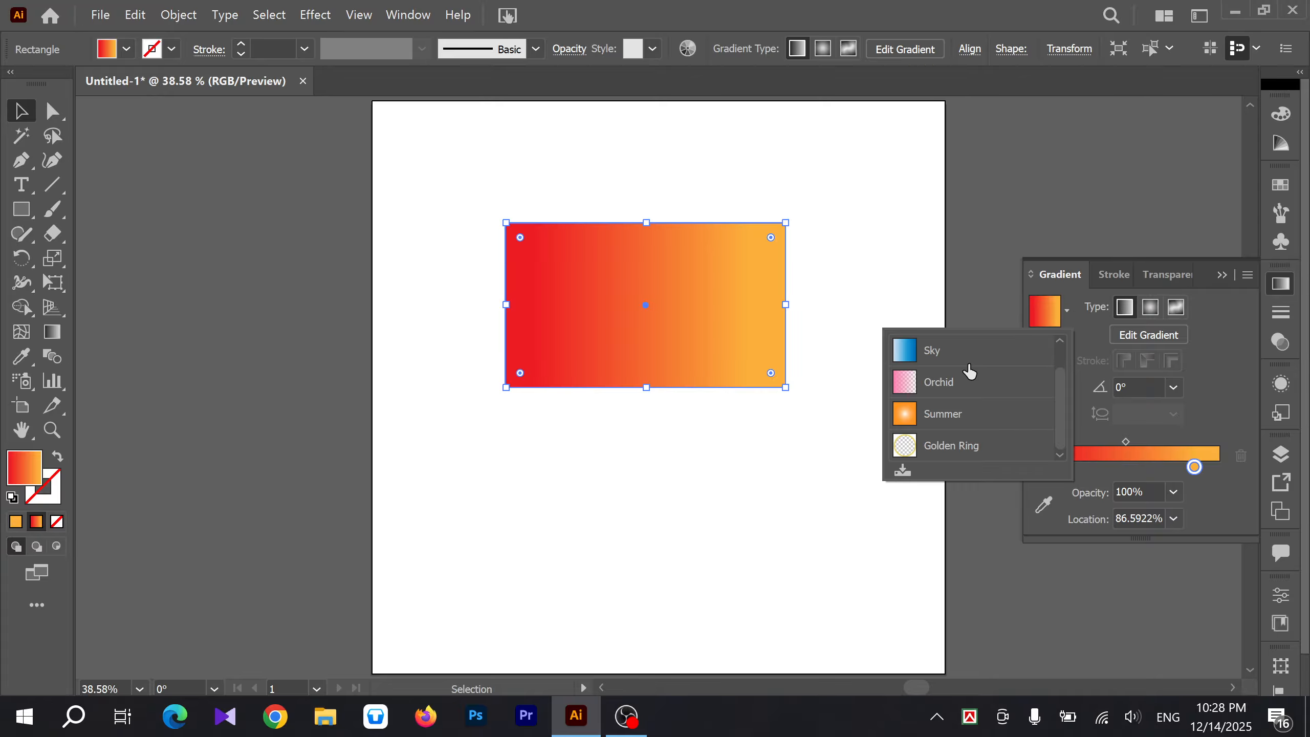
pyautogui.scroll(1, 960, 368)
pyautogui.click(934, 356)
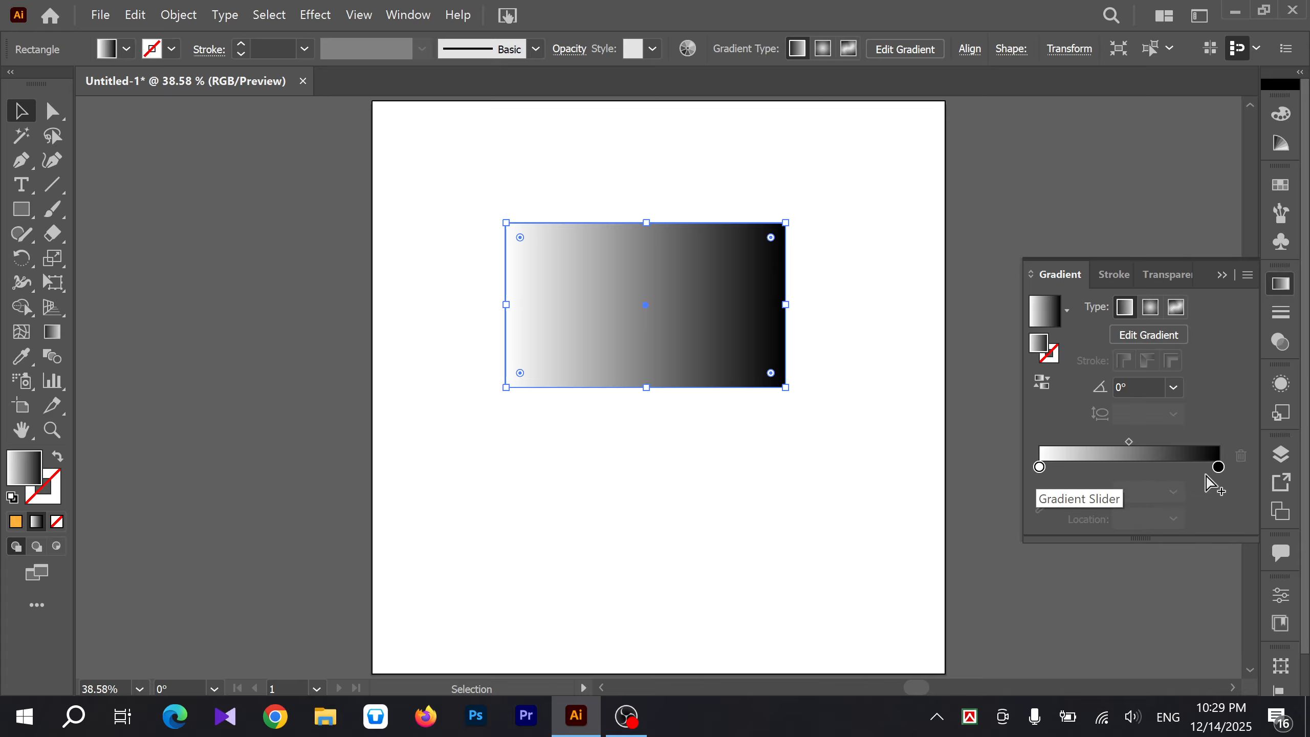
# Step: Change the gradient's white starting stop to red, then to the purple swatch
pyautogui.doubleClick(1040, 467)
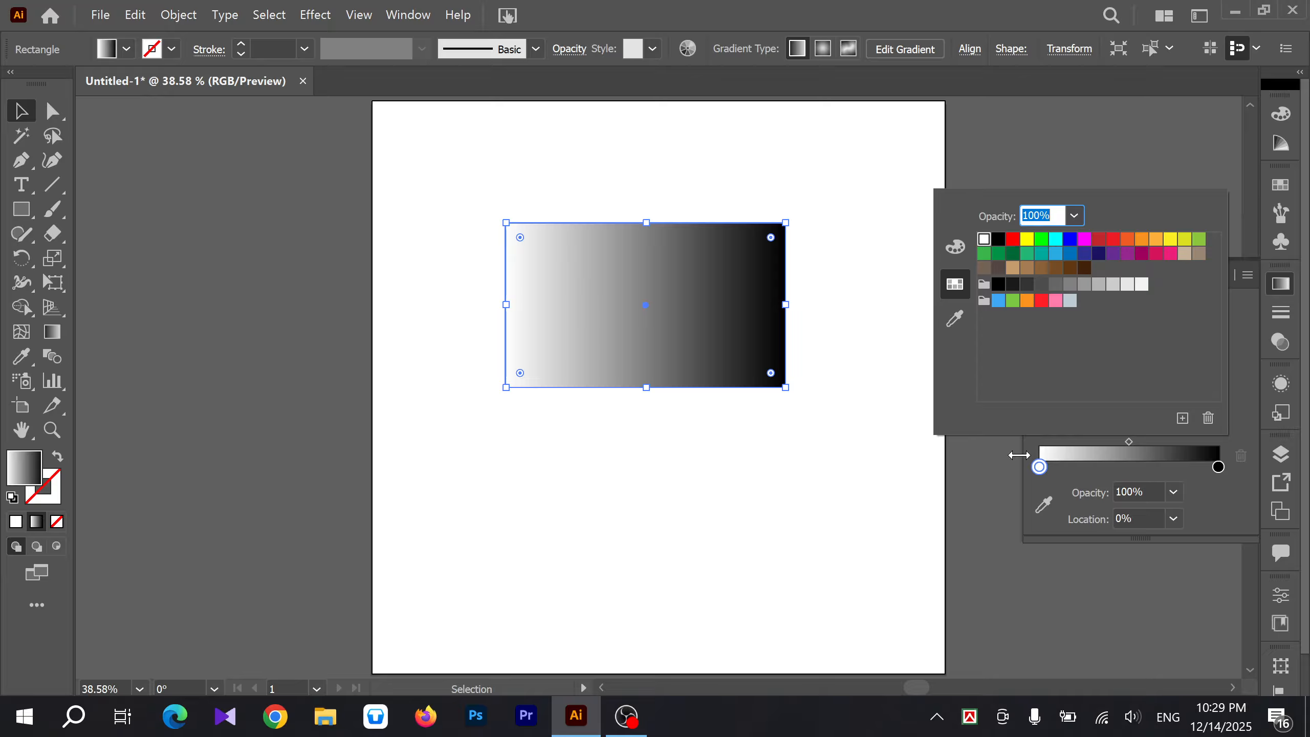
pyautogui.click(1013, 240)
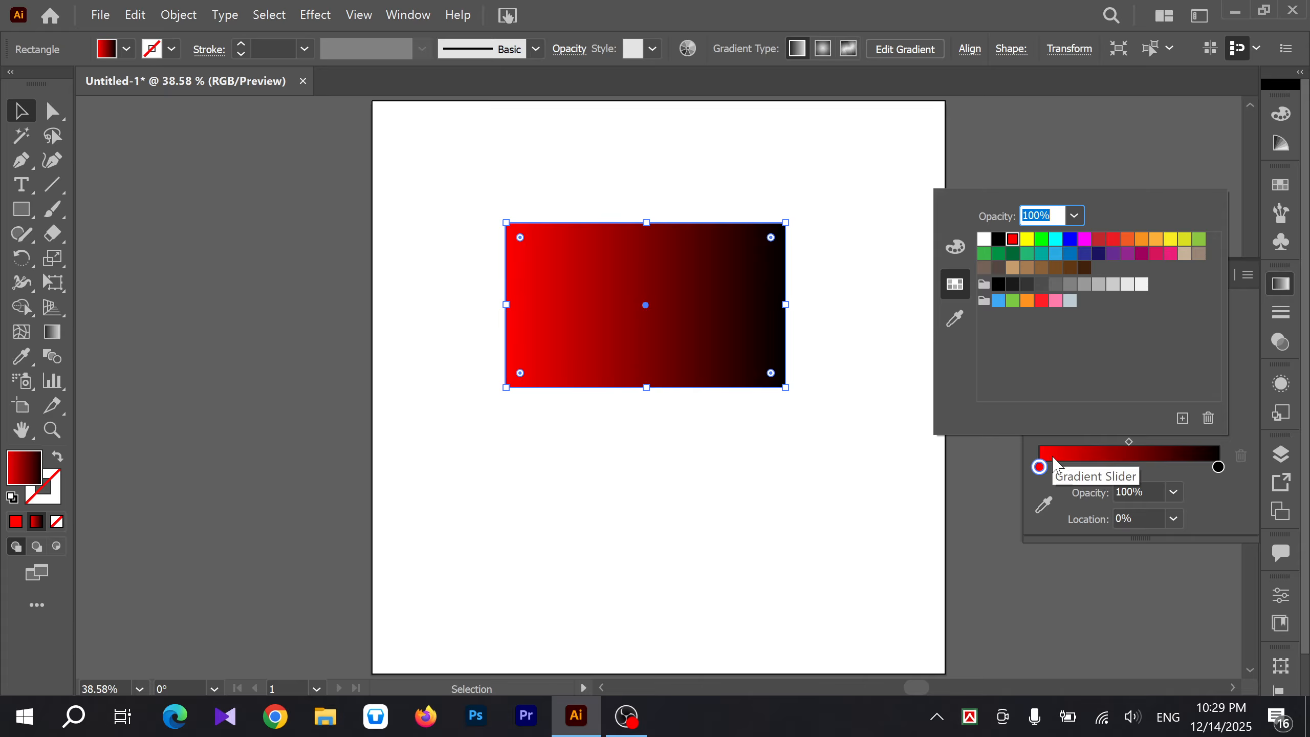
pyautogui.click(1127, 240)
pyautogui.click(1128, 253)
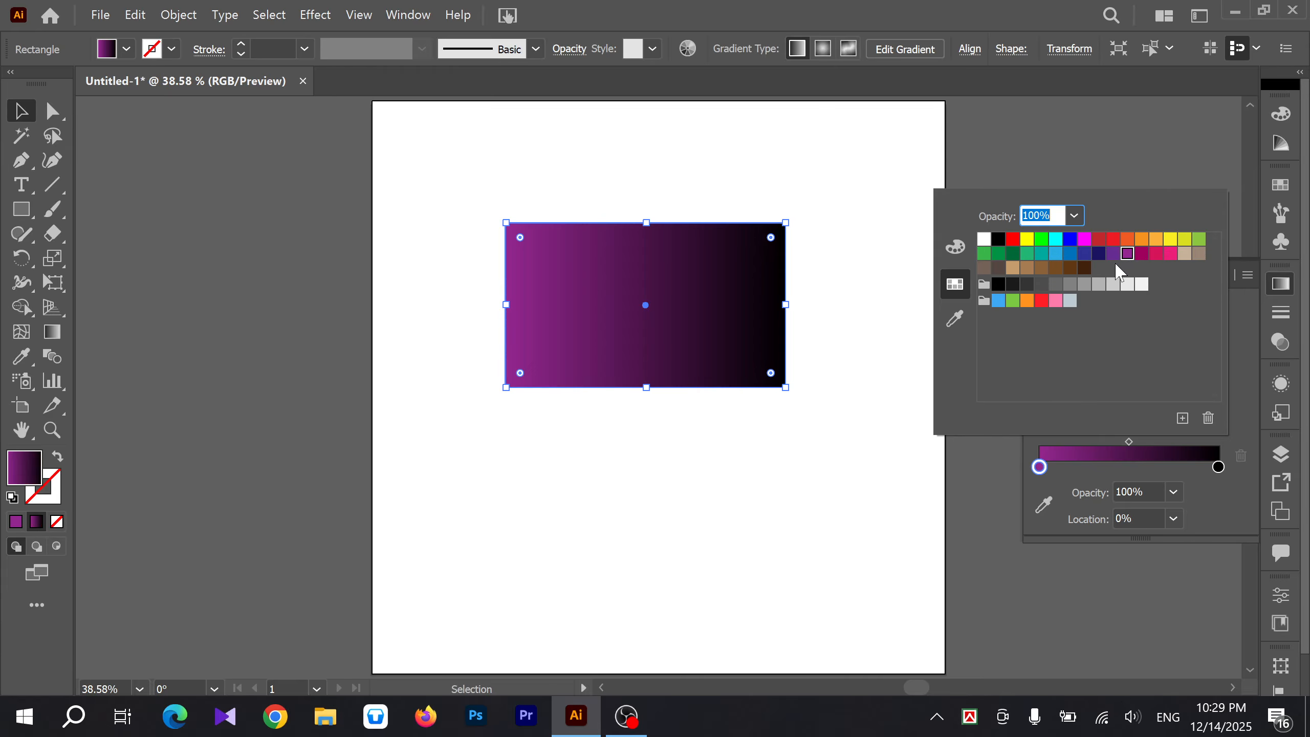
# Step: Change the gradient's black end stop to the pure red swatch
pyautogui.click(1218, 467)
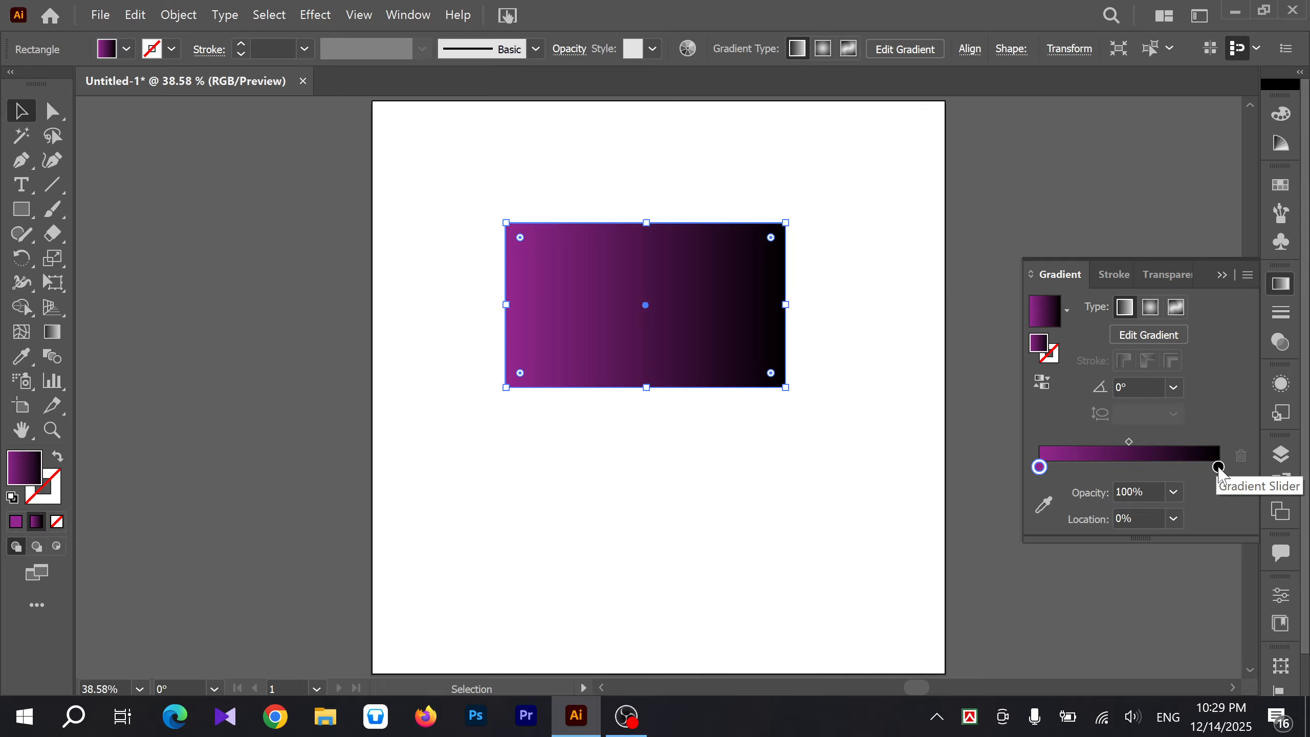
pyautogui.click(1218, 467)
pyautogui.doubleClick(1218, 467)
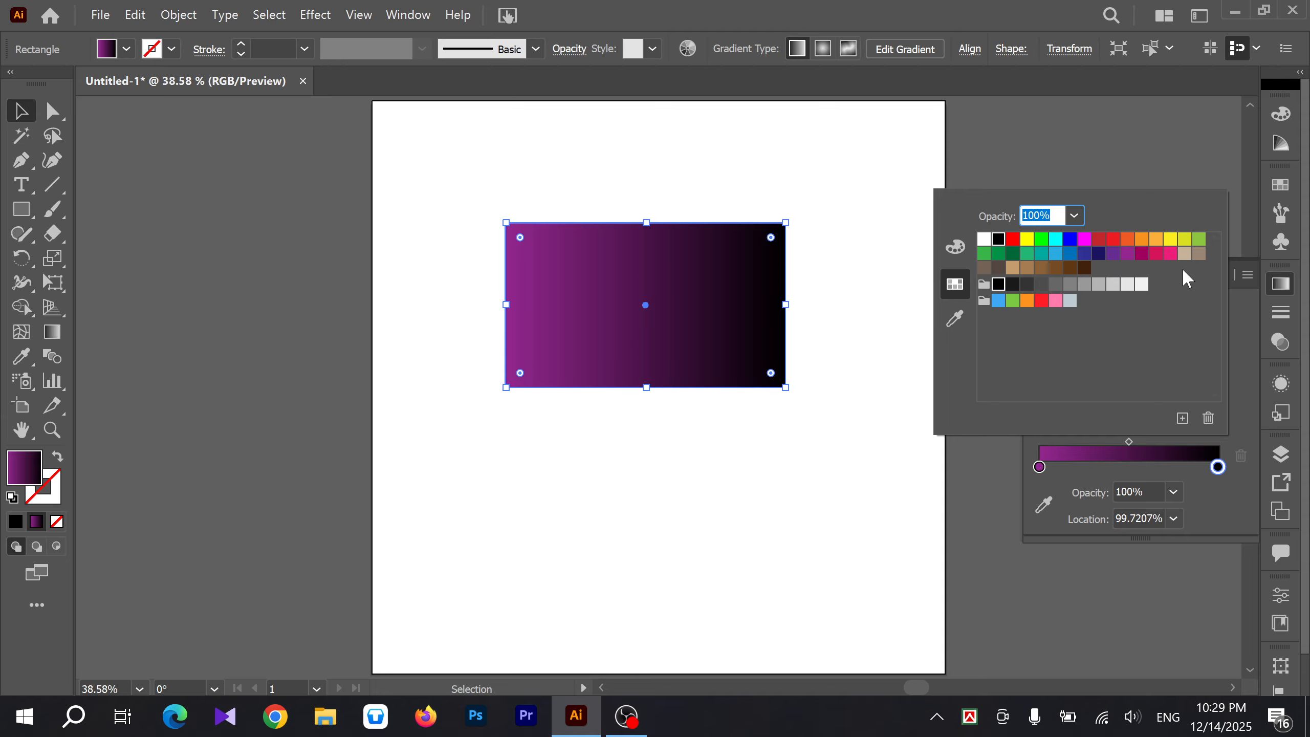
pyautogui.click(1013, 240)
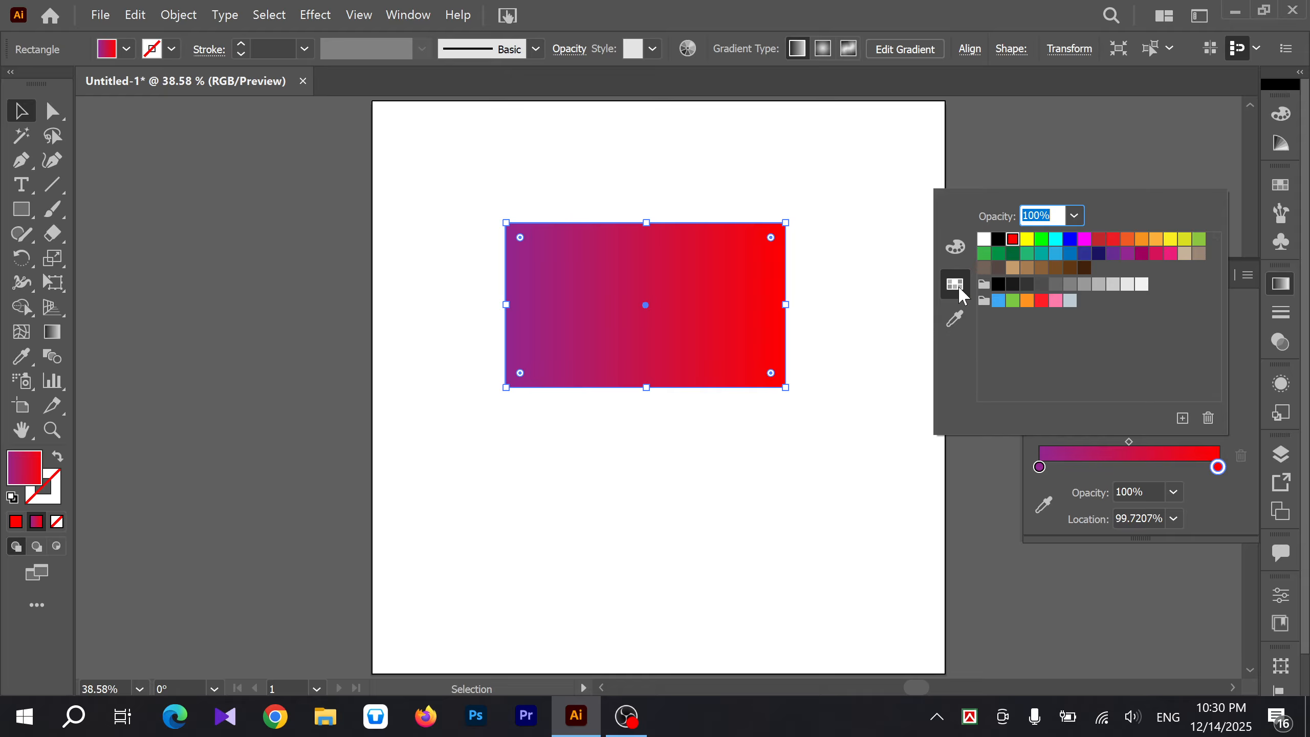
# Step: Show the color sliders for the gradient's end stop, try Grayscale mode and return to RGB
pyautogui.click(957, 251)
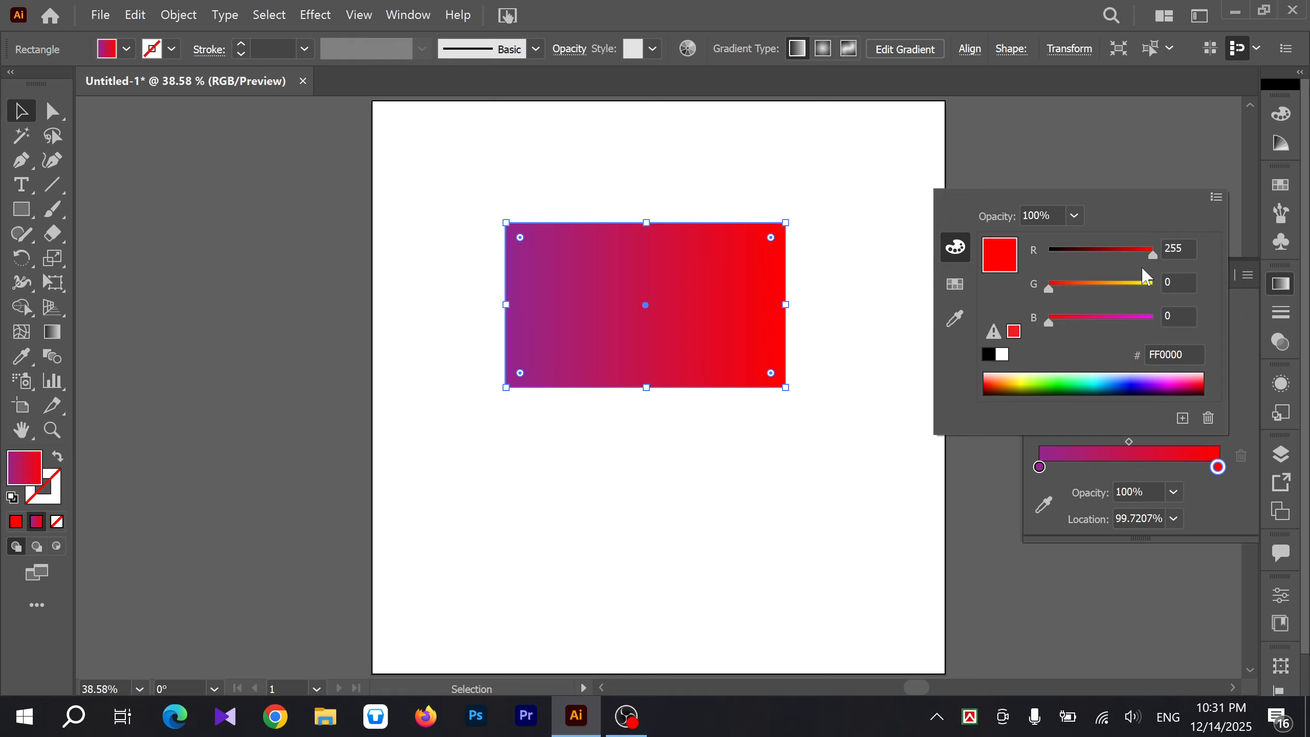
pyautogui.click(1216, 197)
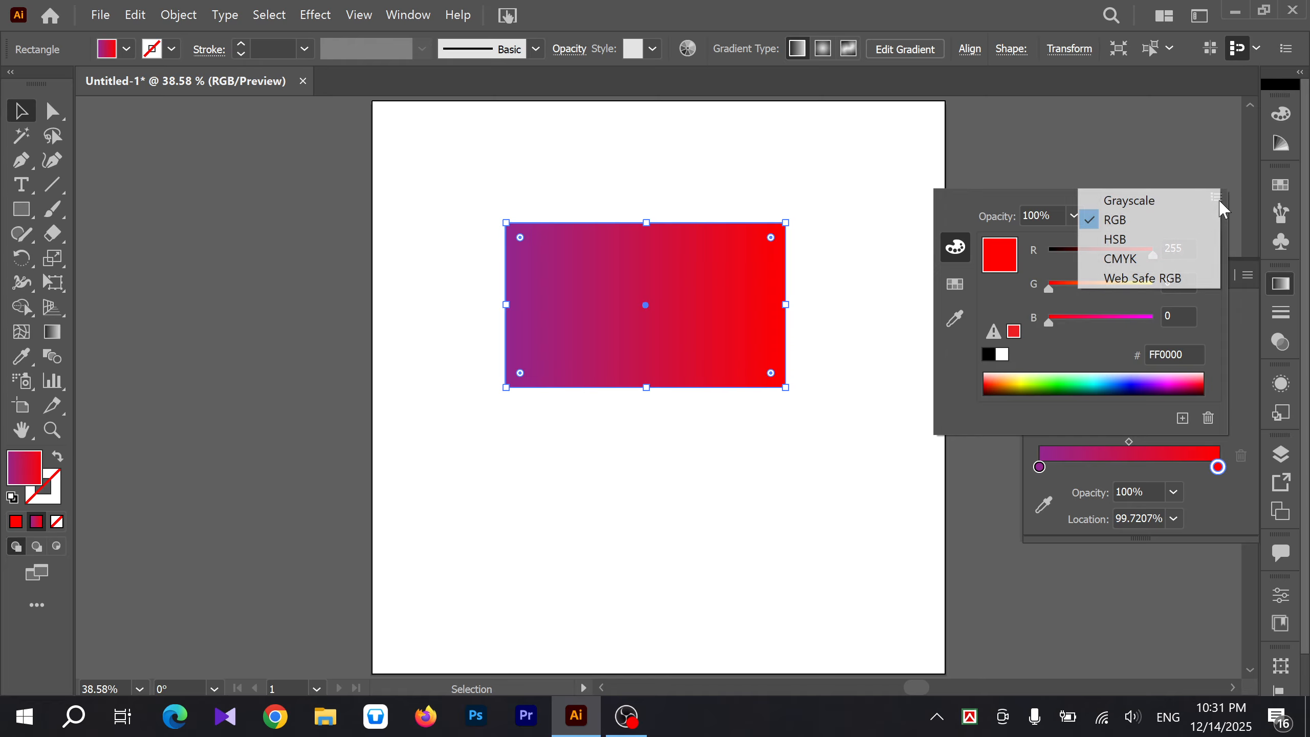
pyautogui.click(1134, 201)
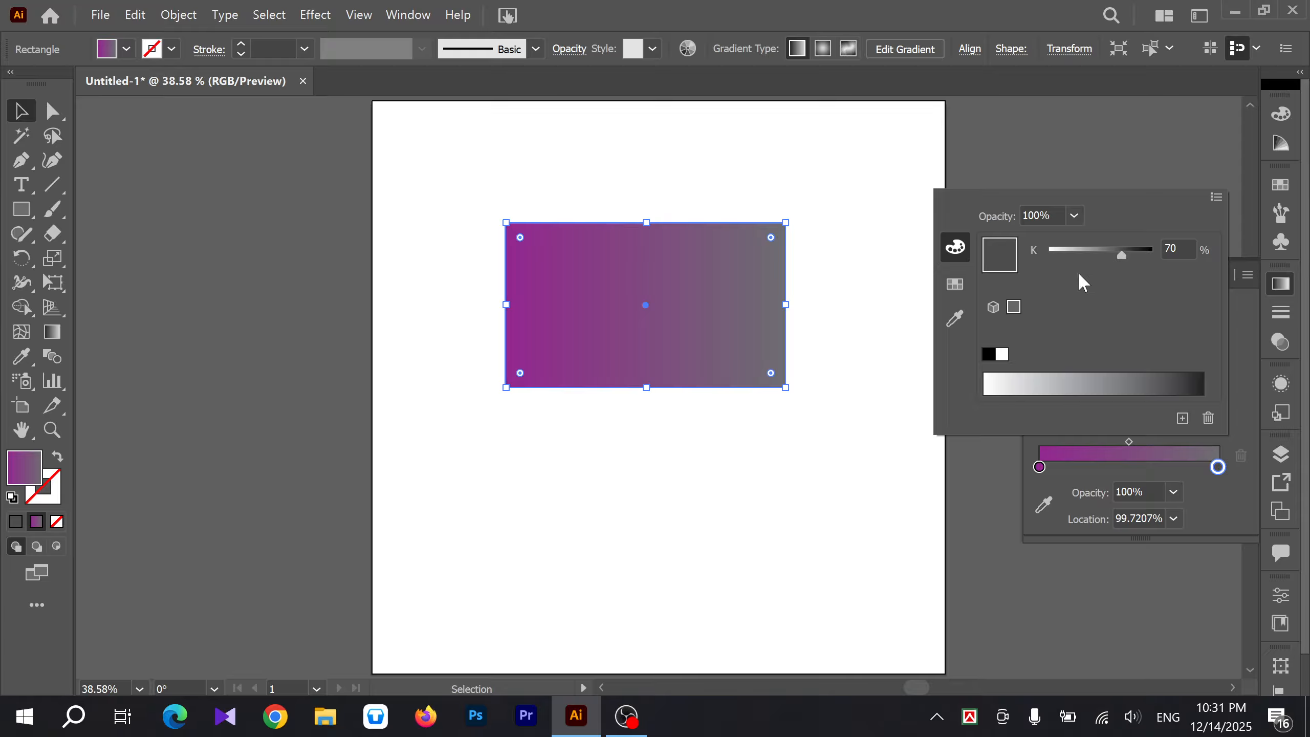
pyautogui.click(1217, 197)
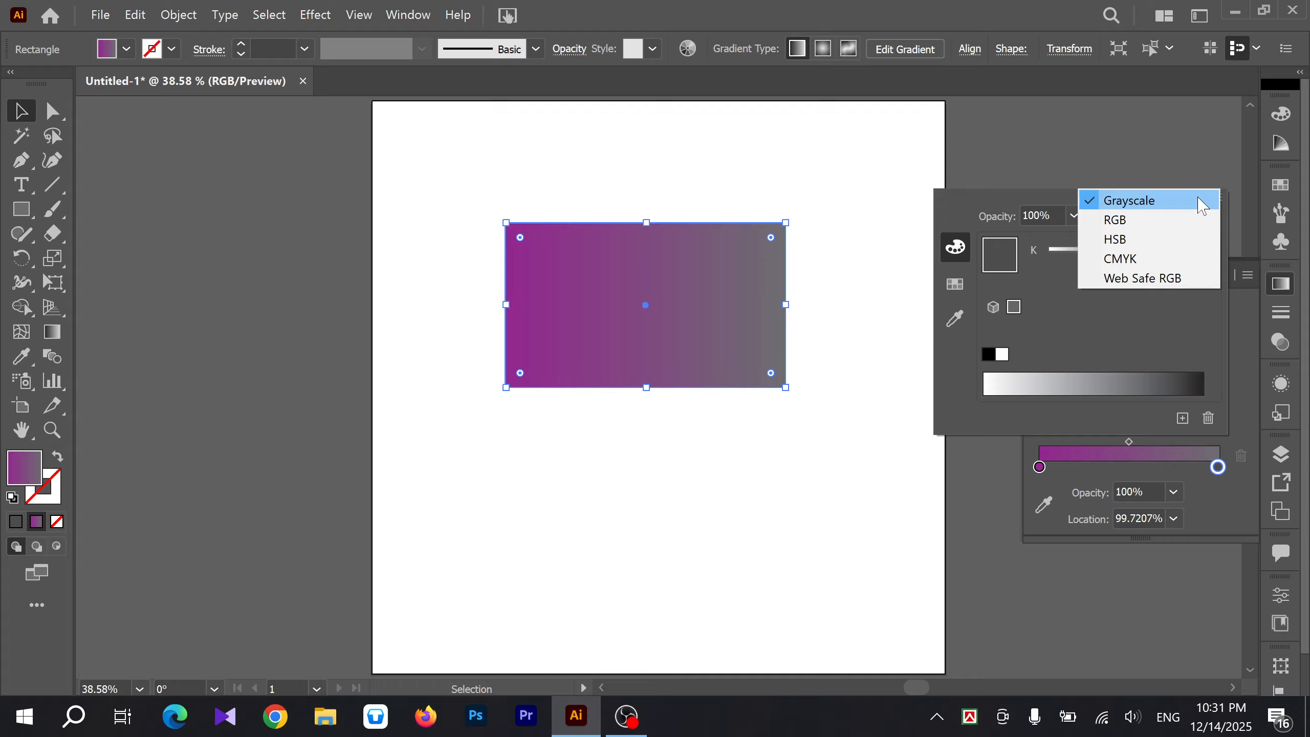
pyautogui.click(1134, 218)
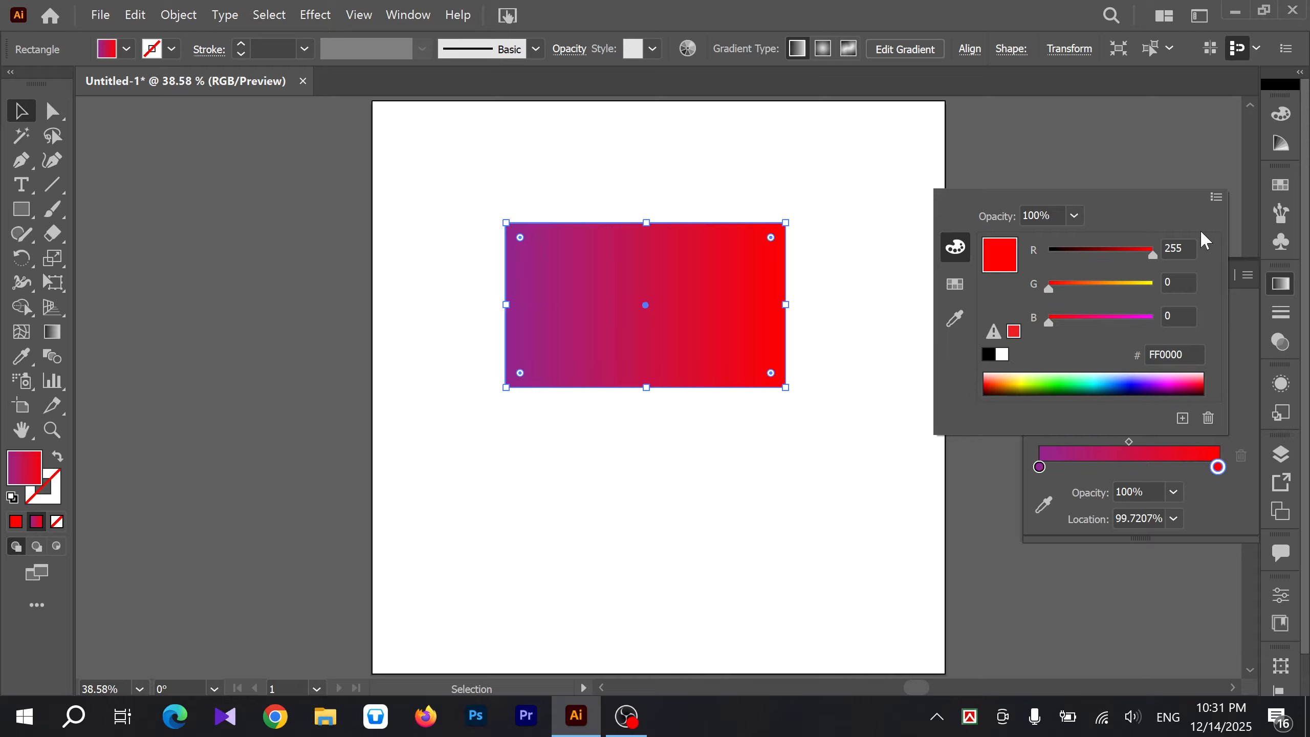
# Step: Cycle the end stop's color mode through HSB, CMYK and Web Safe RGB, then go back to RGB
pyautogui.click(1217, 198)
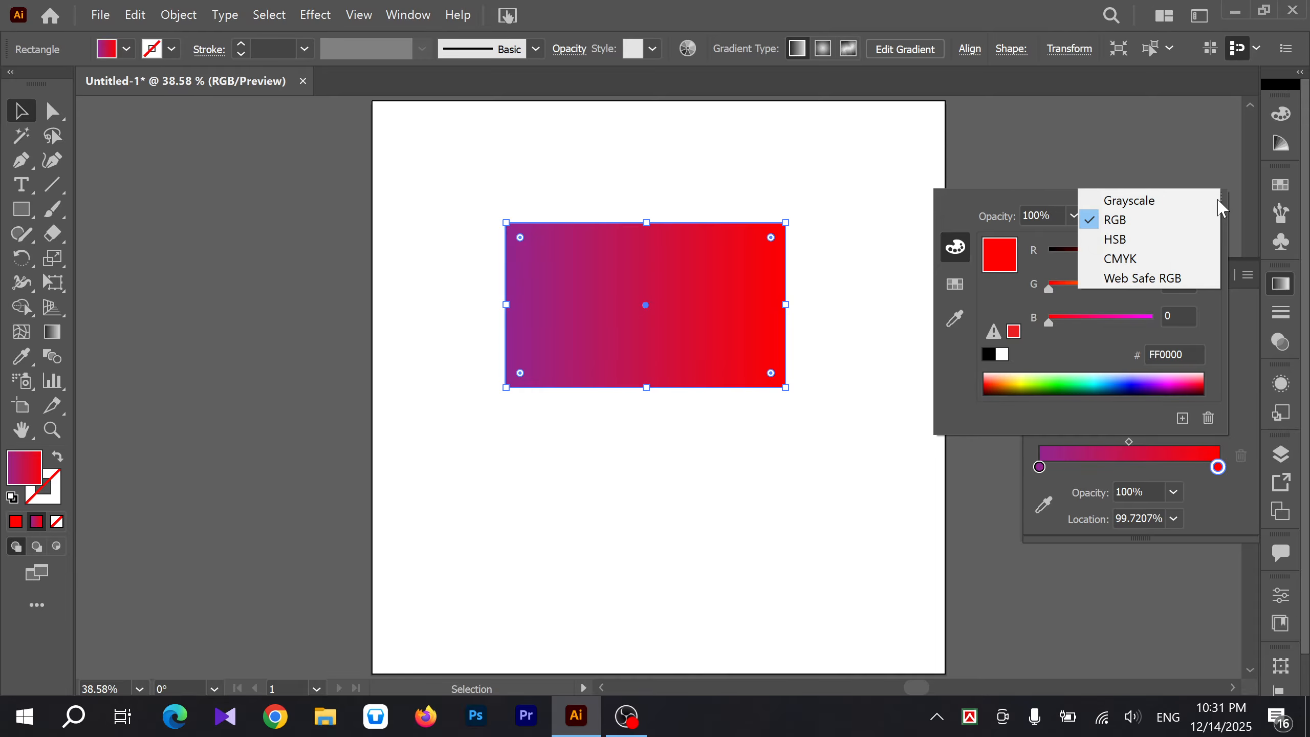
pyautogui.click(1128, 240)
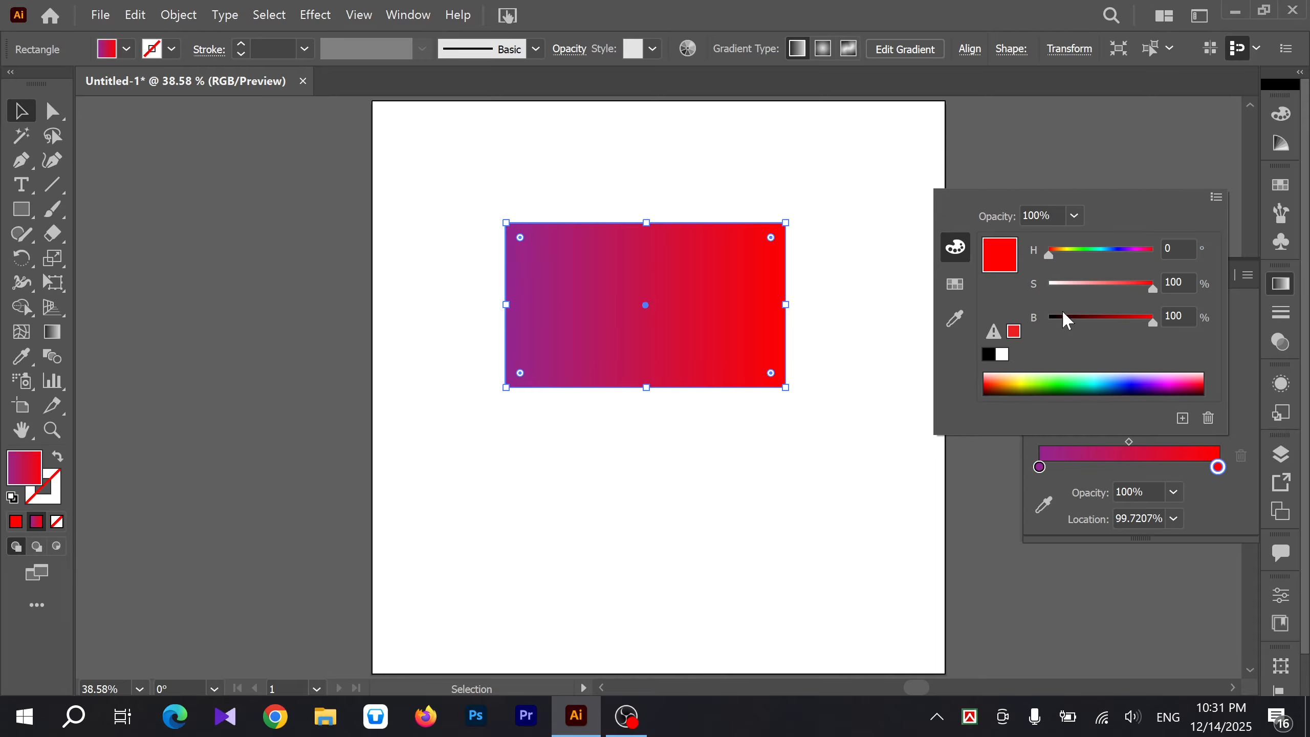
pyautogui.click(1216, 197)
pyautogui.click(1124, 255)
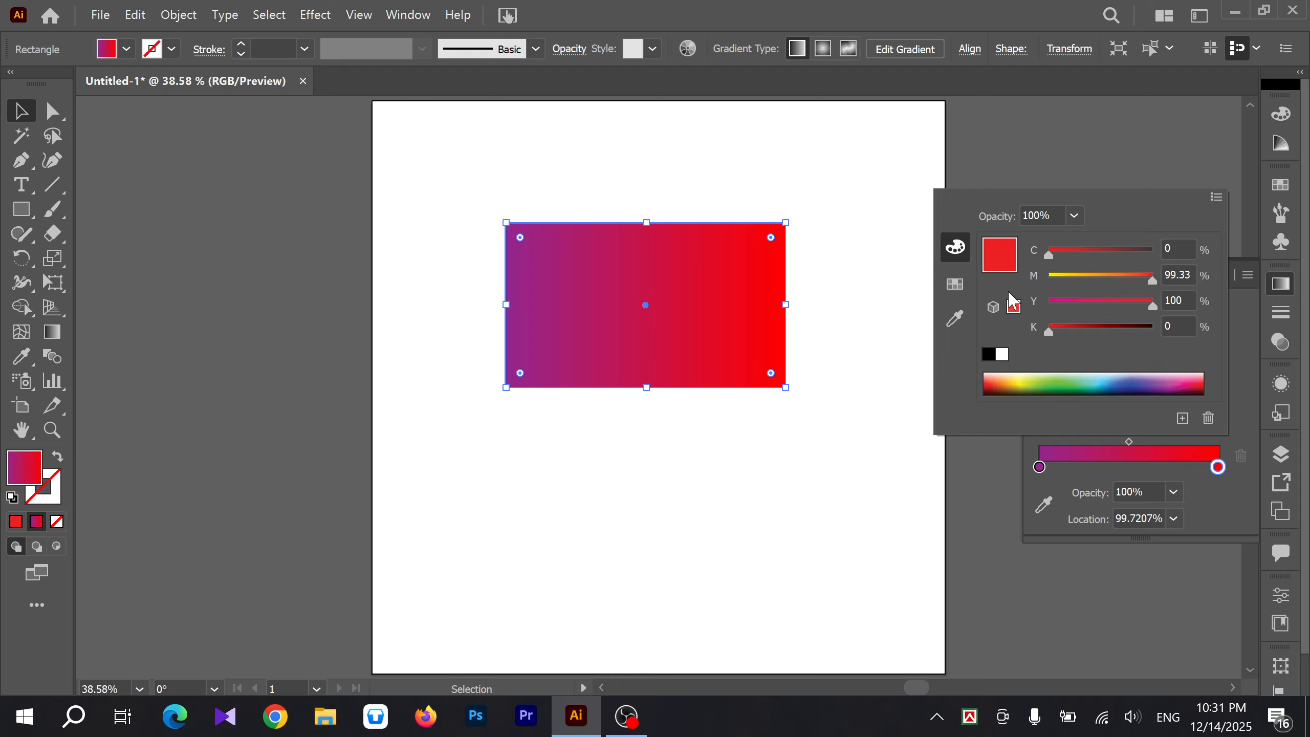
pyautogui.click(1215, 200)
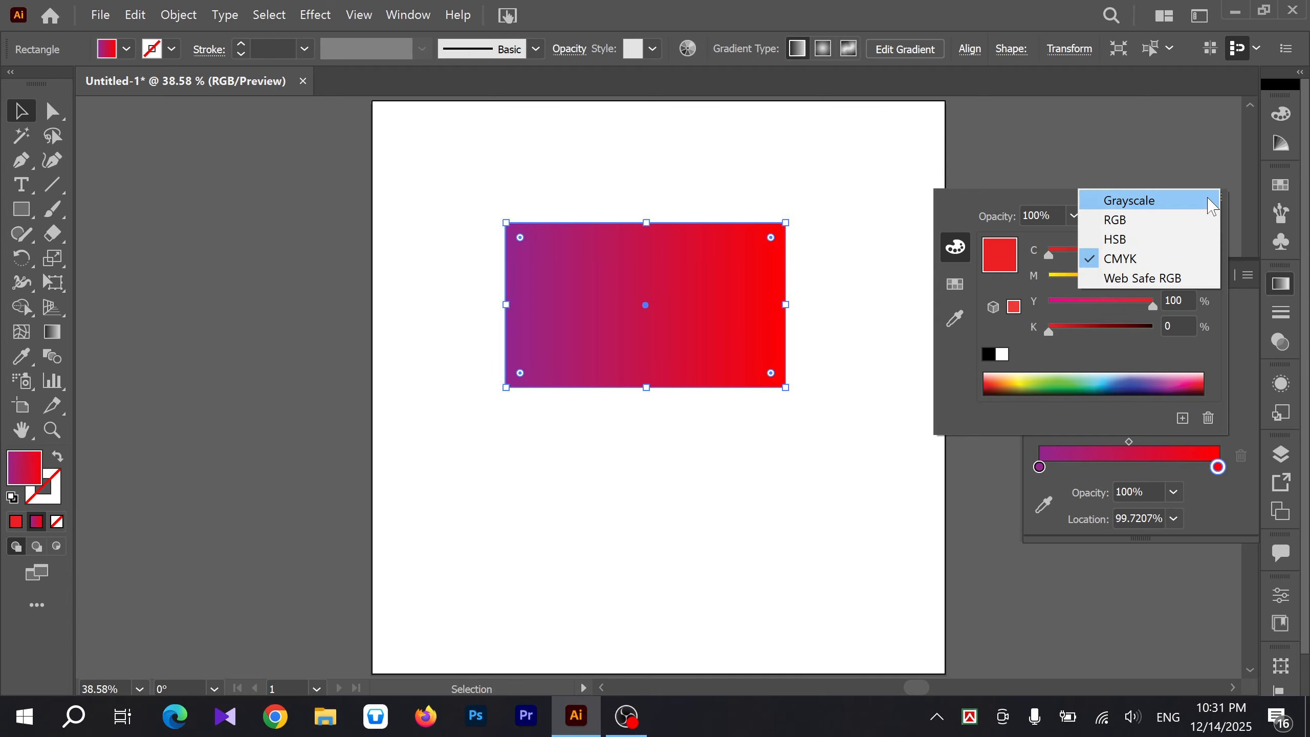
pyautogui.click(1134, 279)
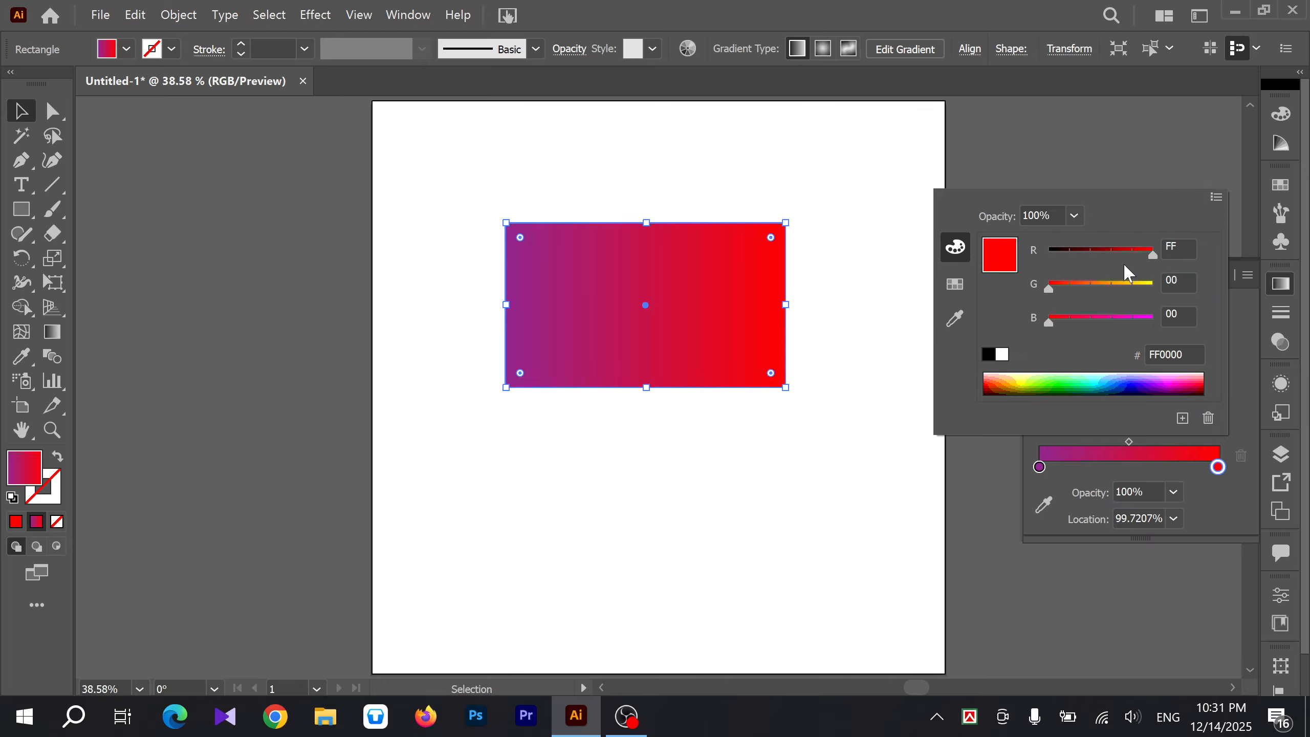
pyautogui.click(1215, 198)
pyautogui.click(1134, 226)
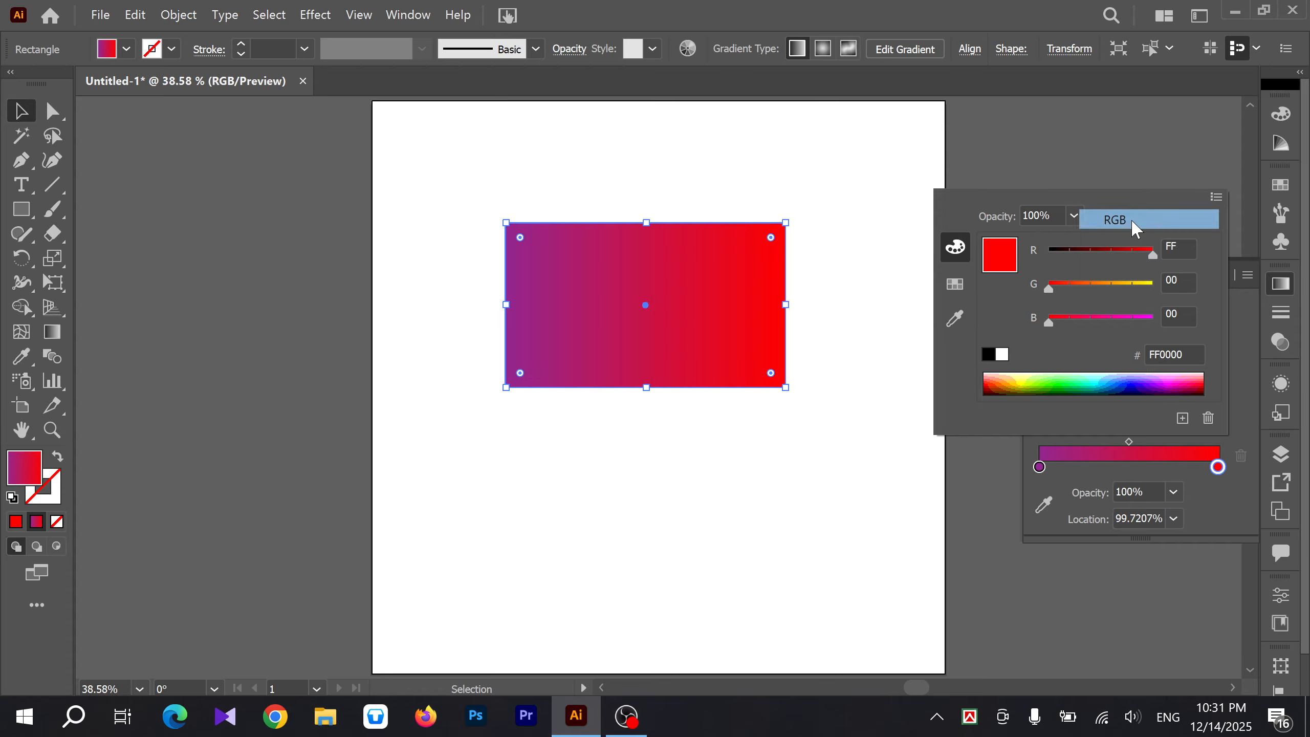
# Step: Take the end stop's color down to black, then raise its red, green and blue values to 255 for white
pyautogui.click(1049, 252)
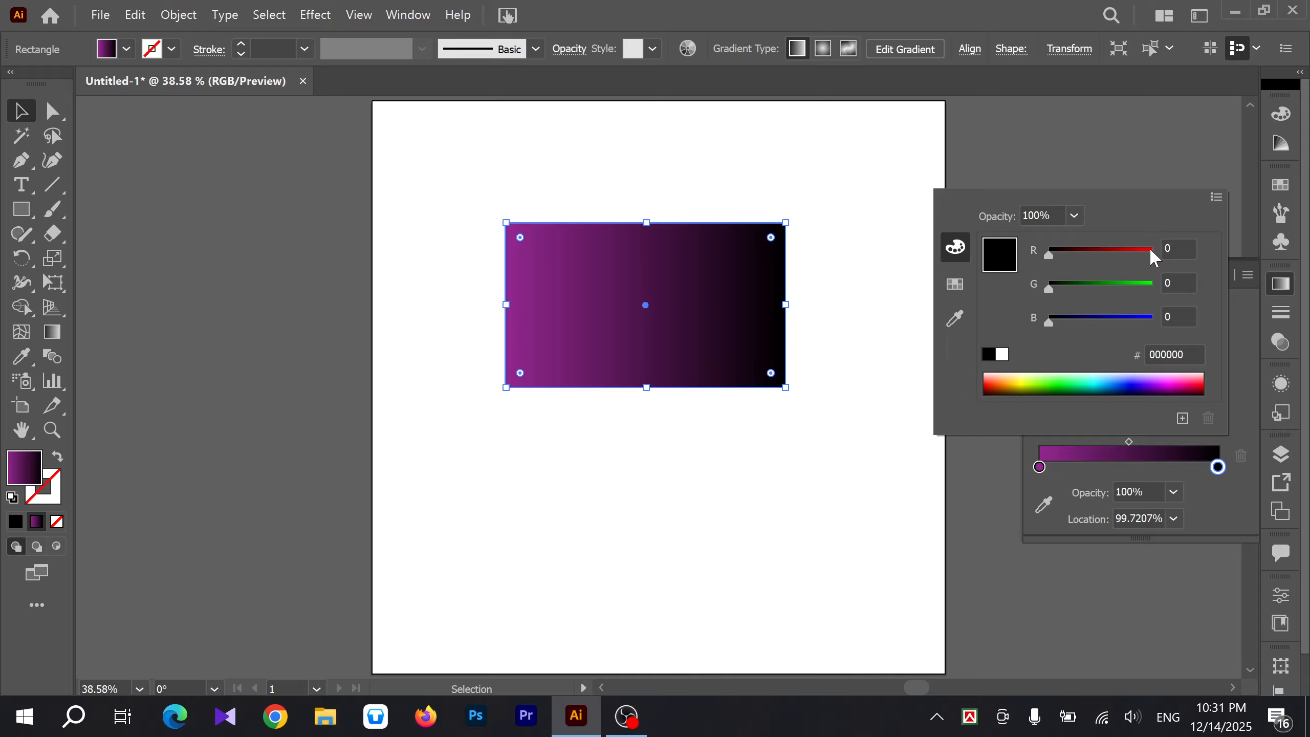
pyautogui.moveTo(1097, 254); pyautogui.dragTo(1046, 328)
pyautogui.moveTo(1051, 255); pyautogui.dragTo(1156, 253)
pyautogui.moveTo(1051, 288); pyautogui.dragTo(1163, 287)
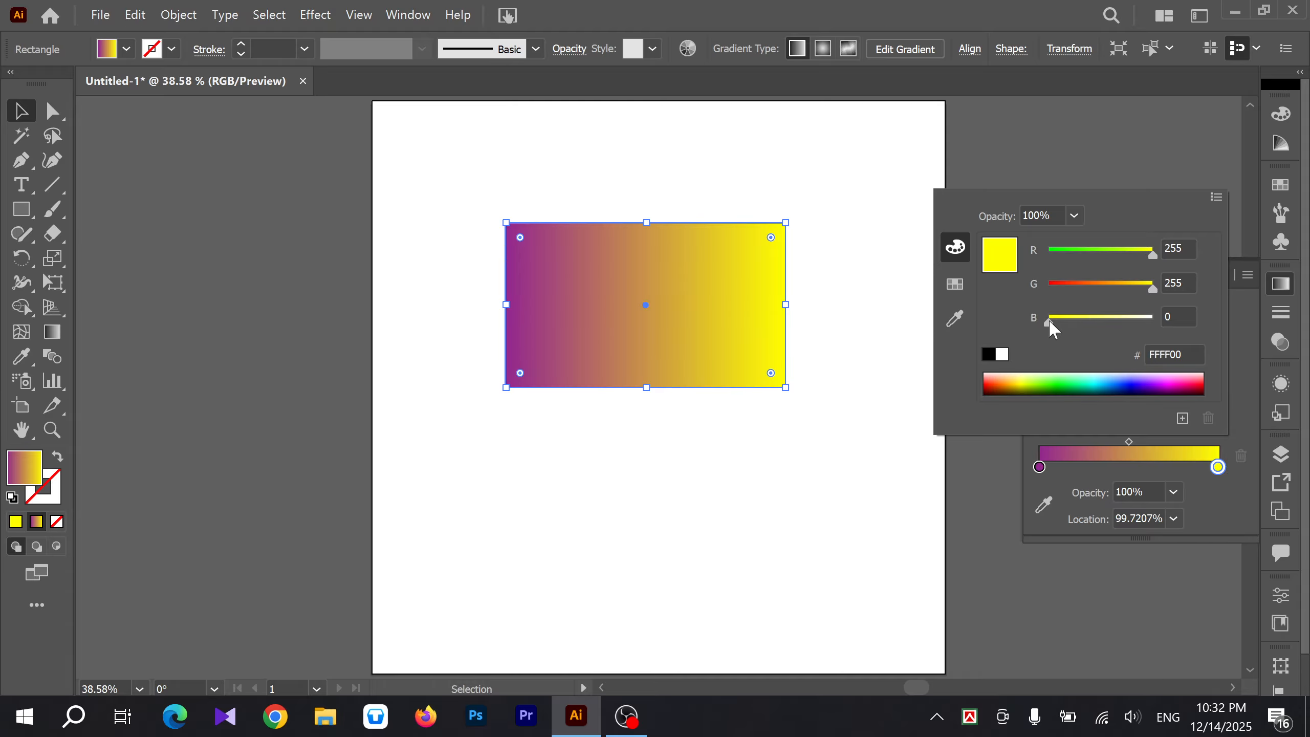
pyautogui.moveTo(1053, 325); pyautogui.dragTo(1161, 320)
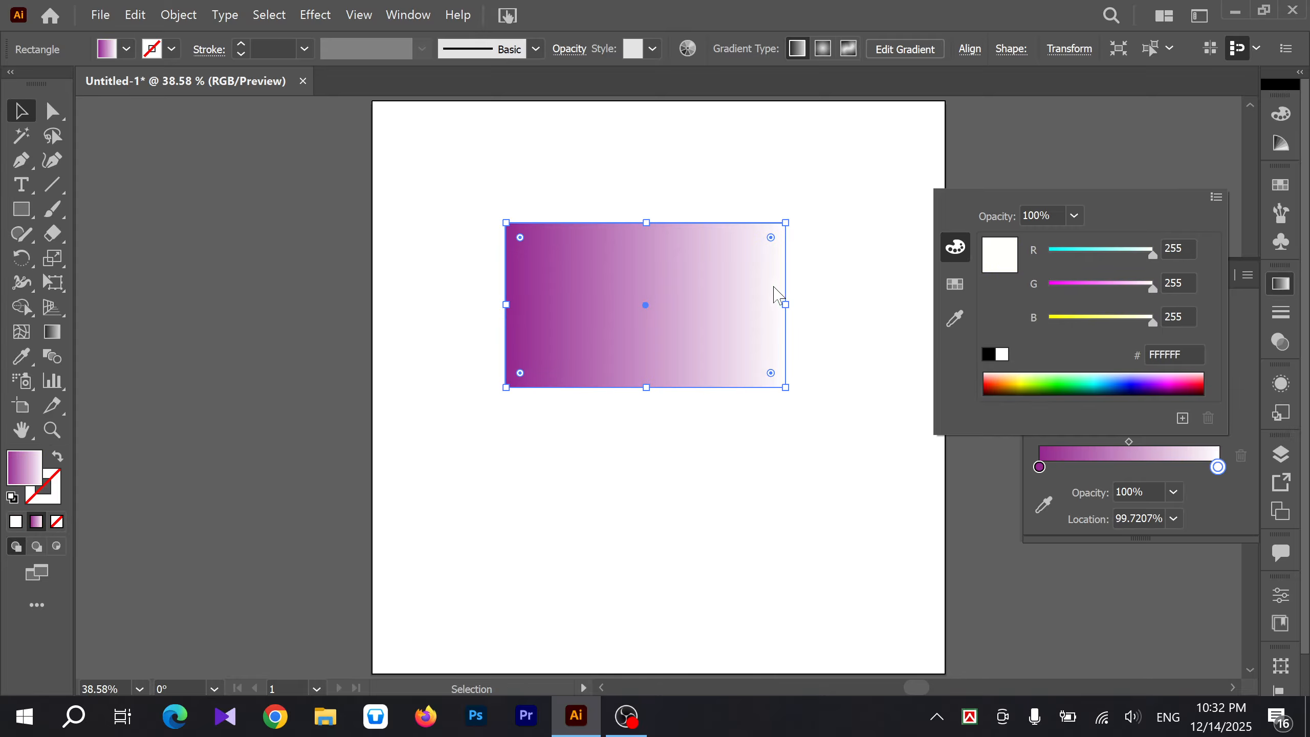
# Step: Lower the gradient end stop's red value to 119, green to 99 and blue to 103
pyautogui.moveTo(1152, 253); pyautogui.dragTo(1098, 281)
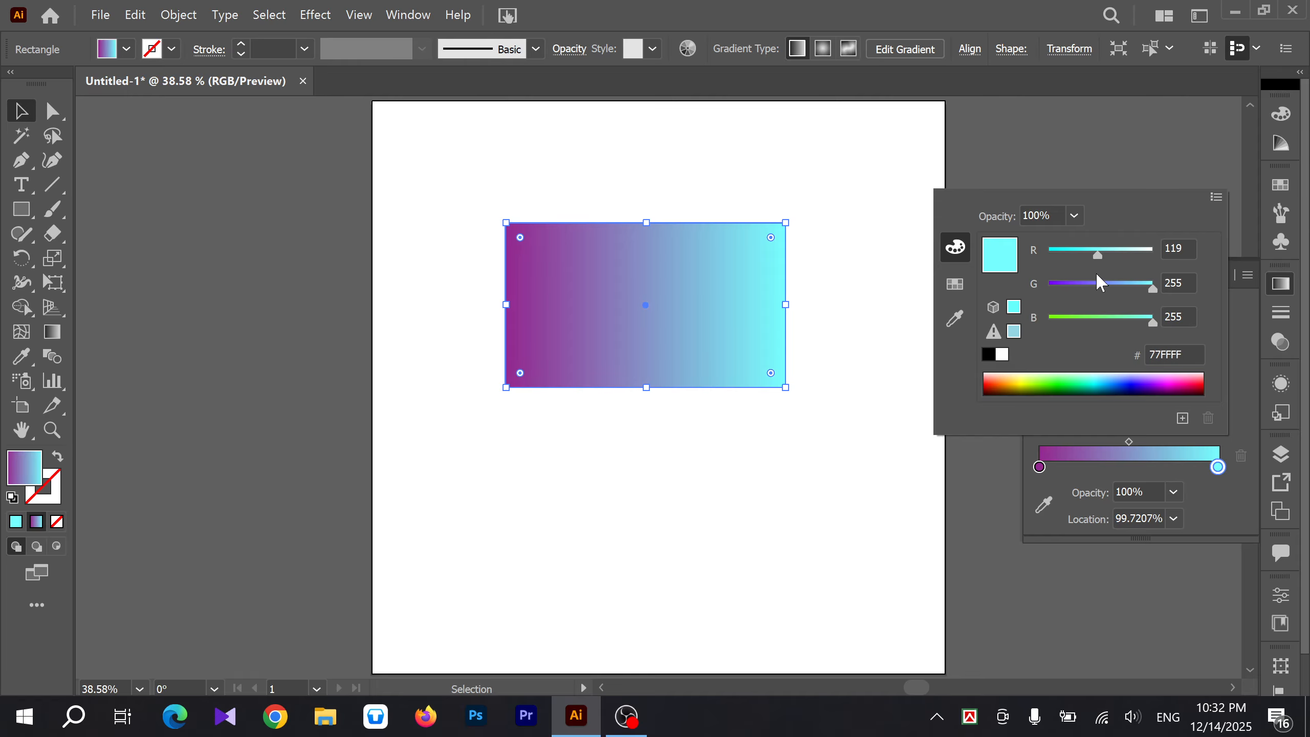
pyautogui.click(1089, 287)
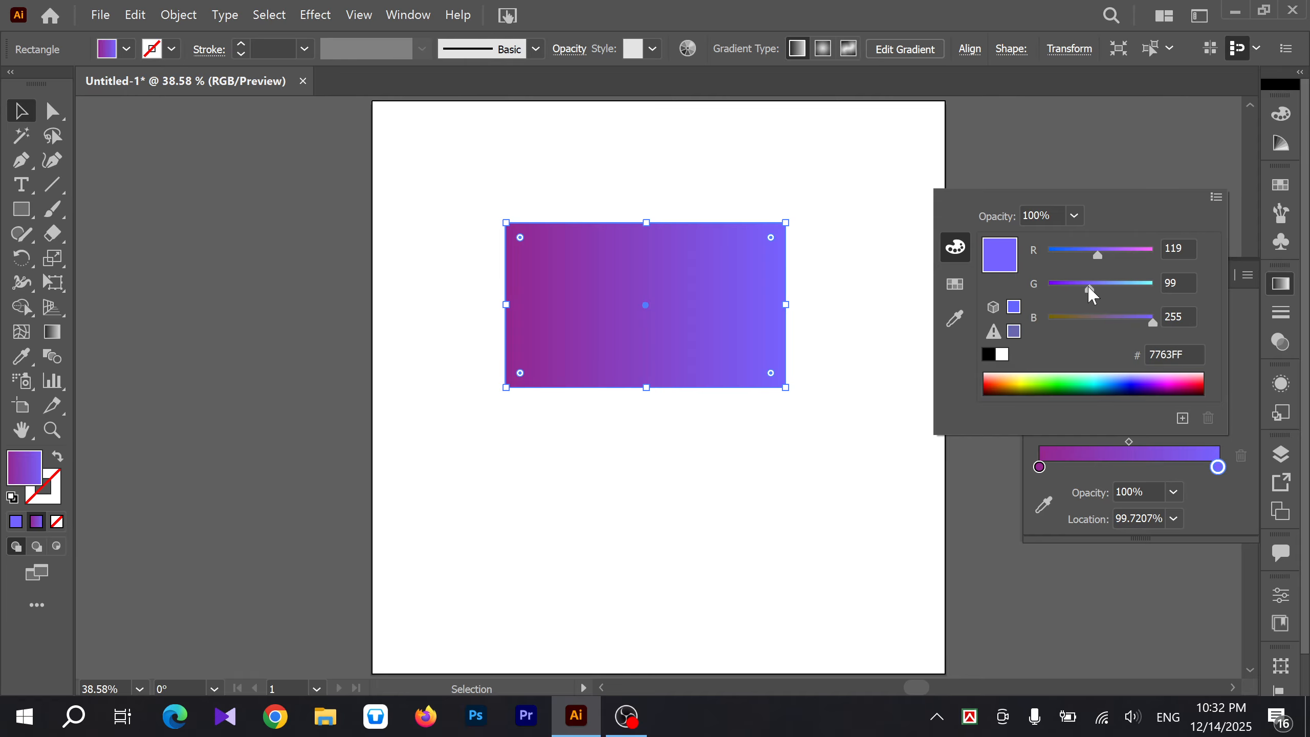
pyautogui.click(1091, 316)
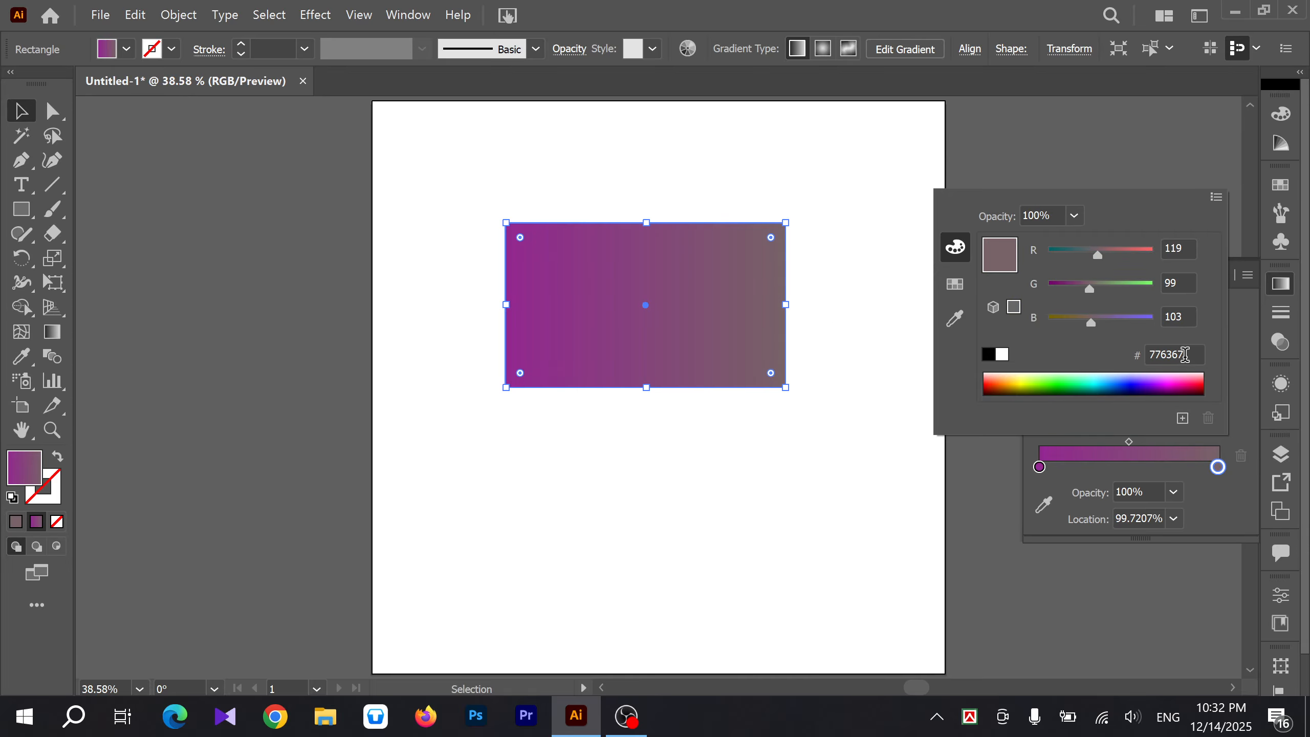
# Step: Convert the end stop's color to its nearest web-safe match and raise its green value to 153
pyautogui.moveTo(1187, 355); pyautogui.dragTo(1140, 356)
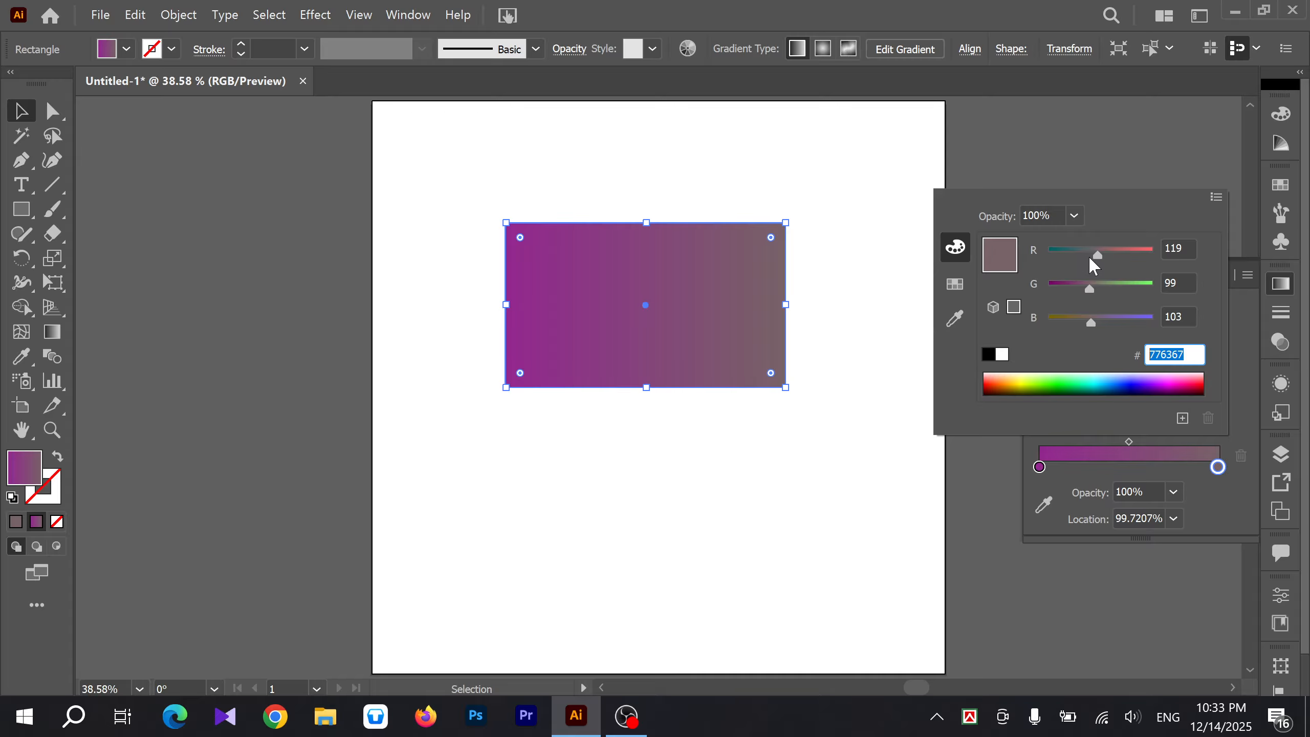
pyautogui.click(993, 307)
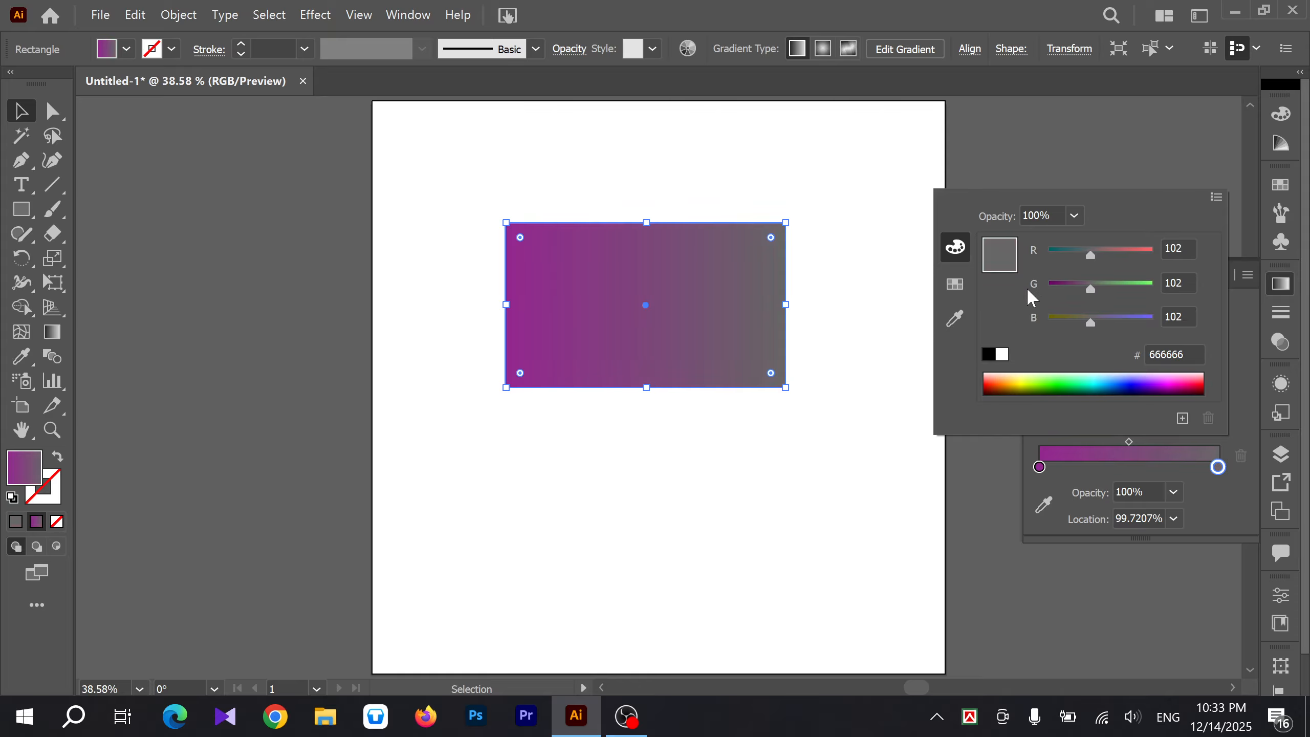
pyautogui.moveTo(1090, 287); pyautogui.dragTo(1112, 287)
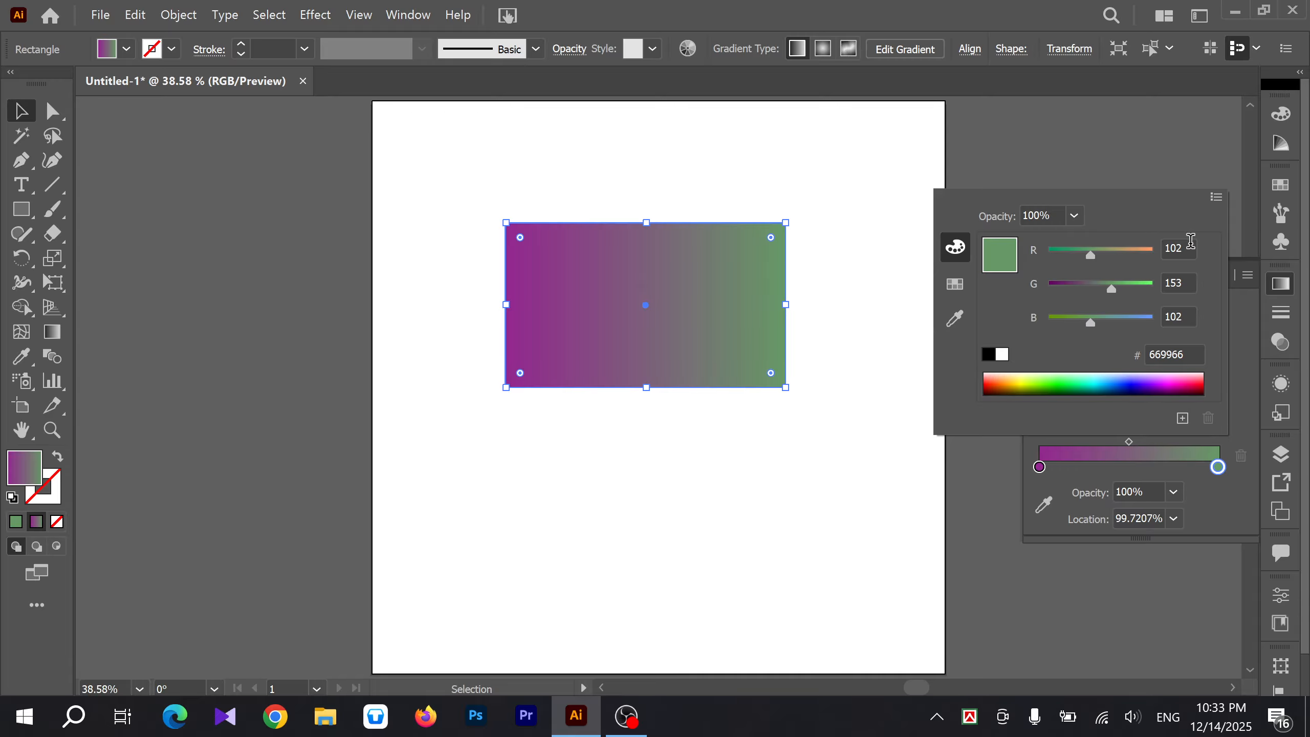
# Step: Switch the end stop's color mode to CMYK, then to Grayscale, and lighten it to a pale gray
pyautogui.click(1216, 197)
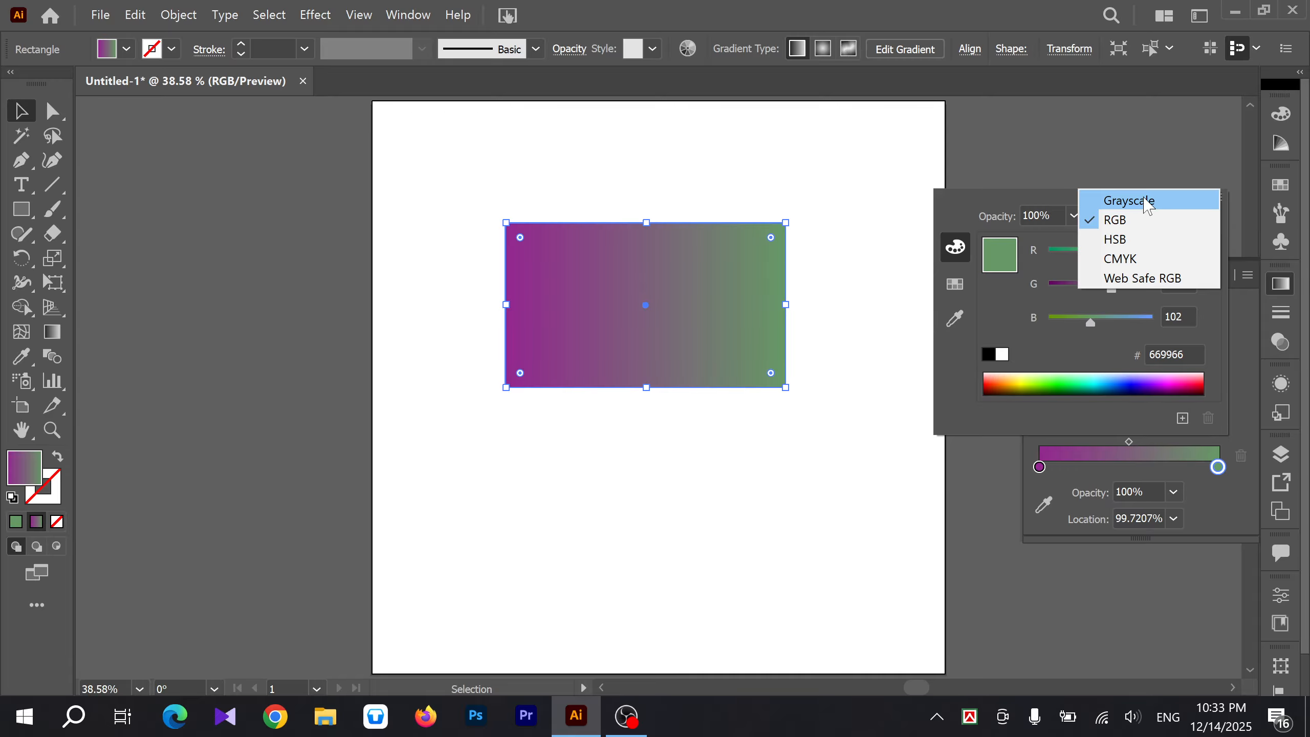
pyautogui.click(1131, 260)
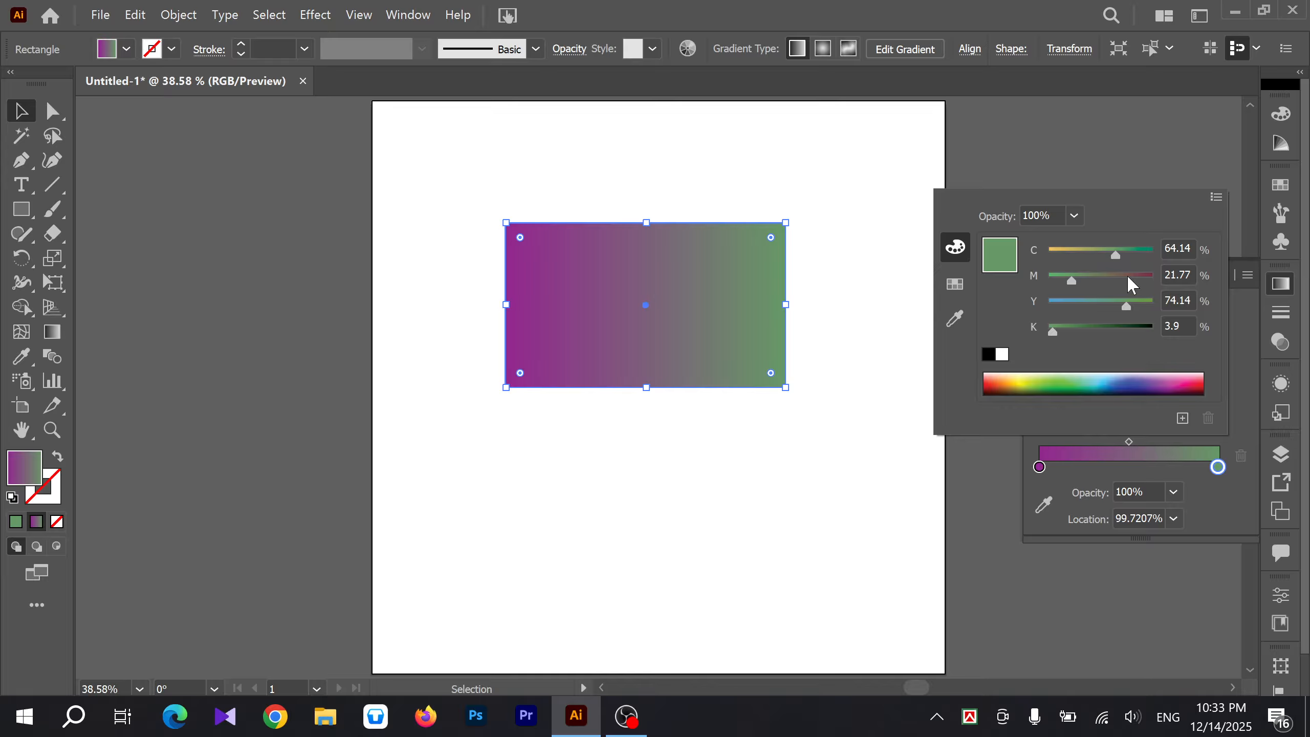
pyautogui.click(1216, 198)
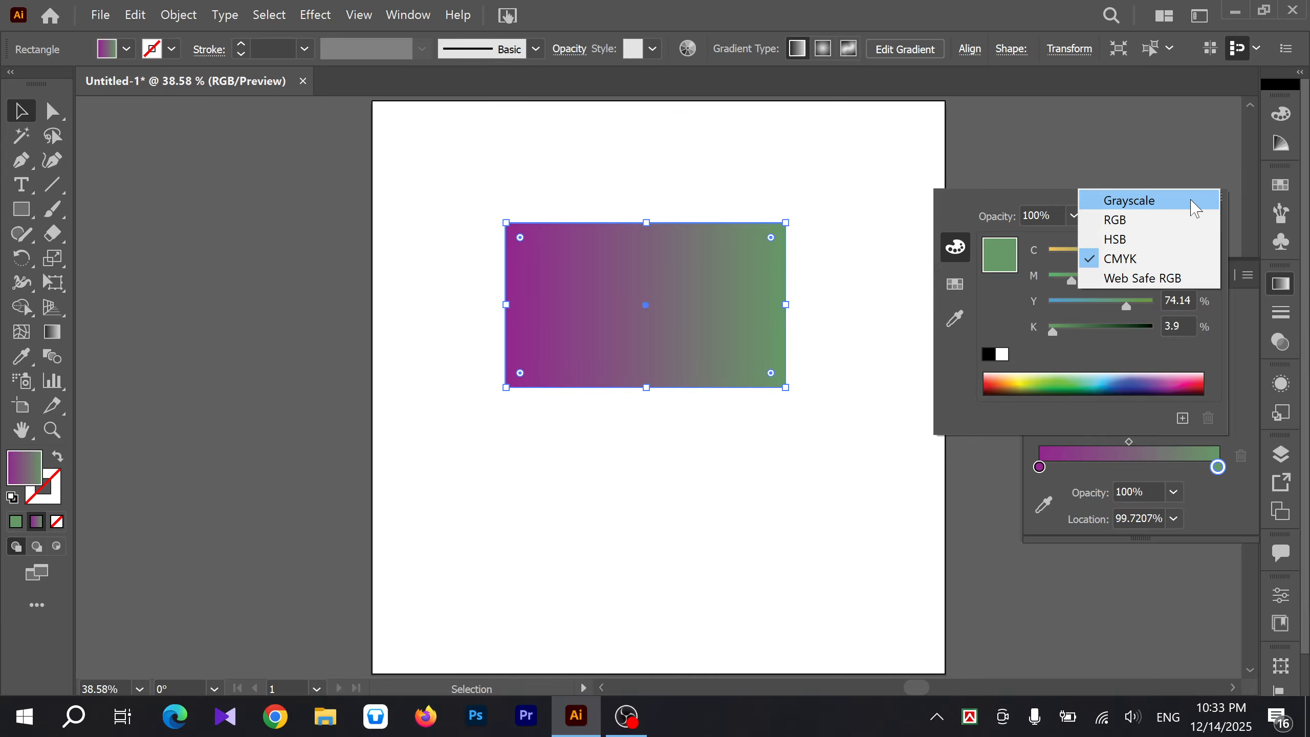
pyautogui.click(1139, 198)
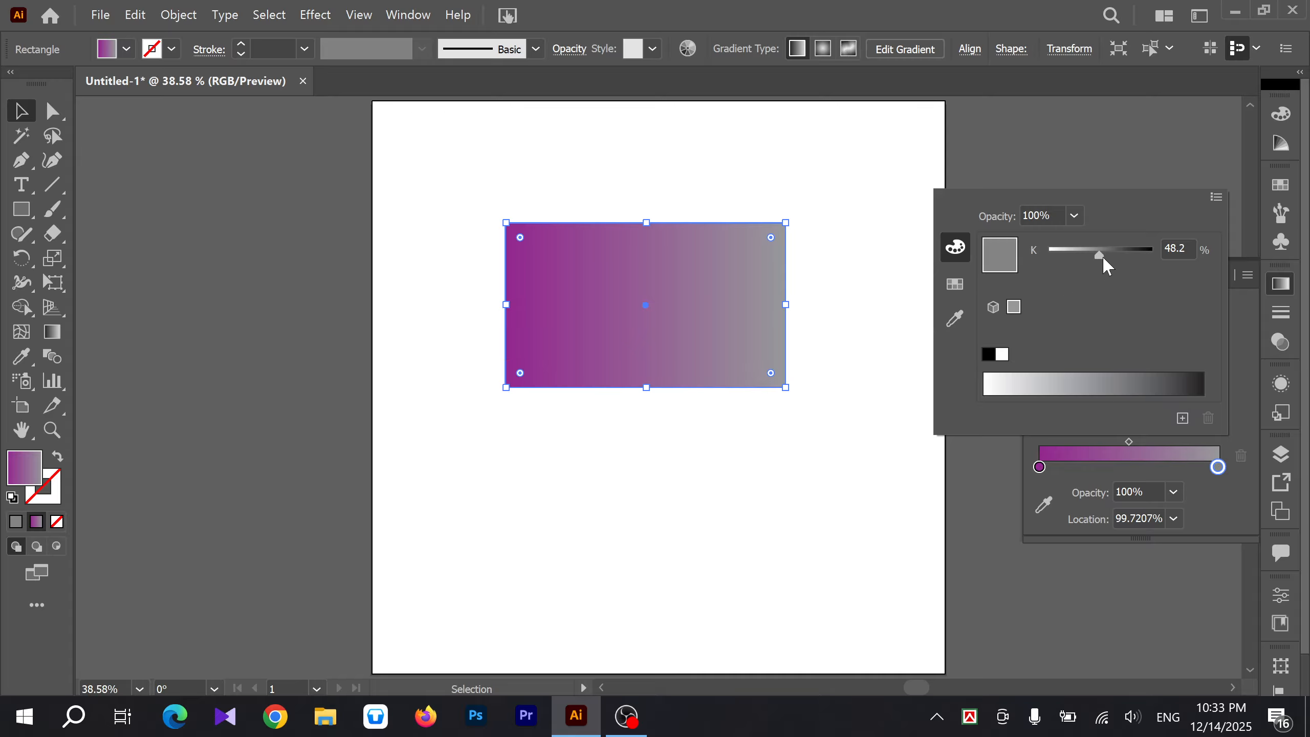
pyautogui.moveTo(1100, 255); pyautogui.dragTo(1059, 255)
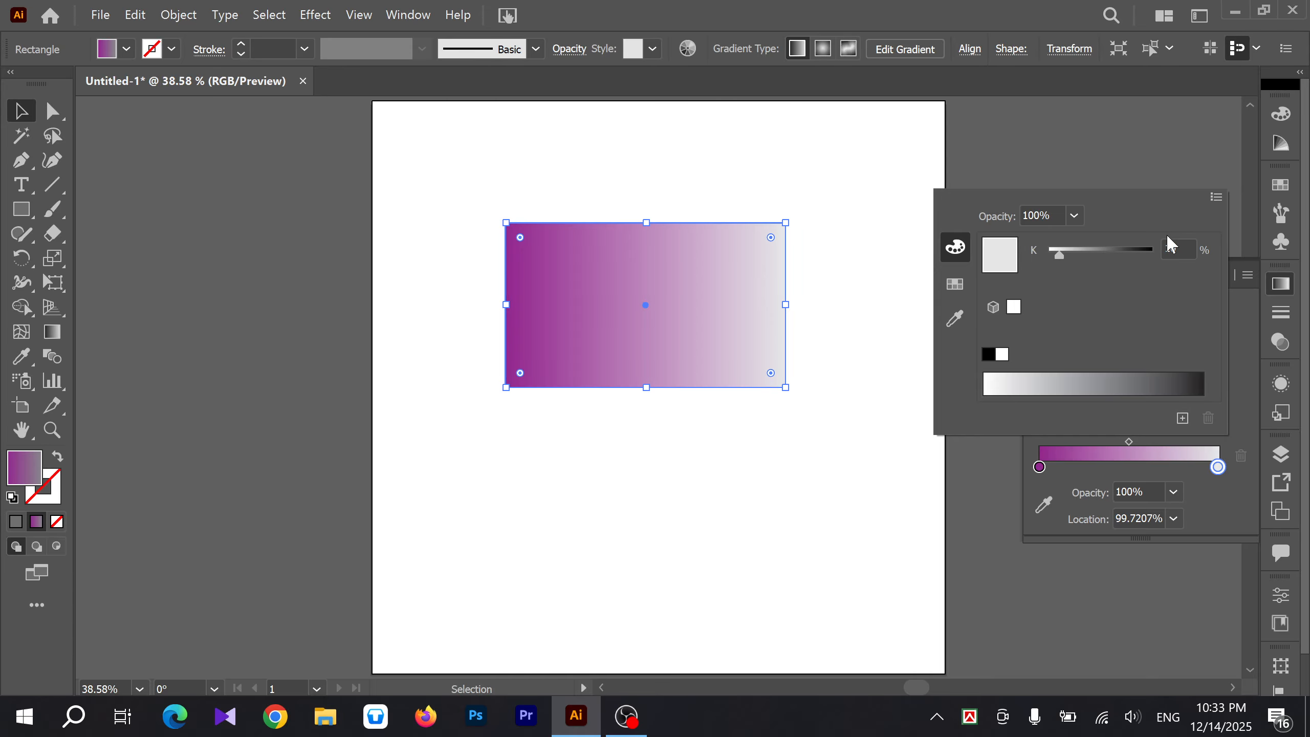
# Step: Return the end stop to RGB mode and set its color to black, then to white
pyautogui.click(1216, 196)
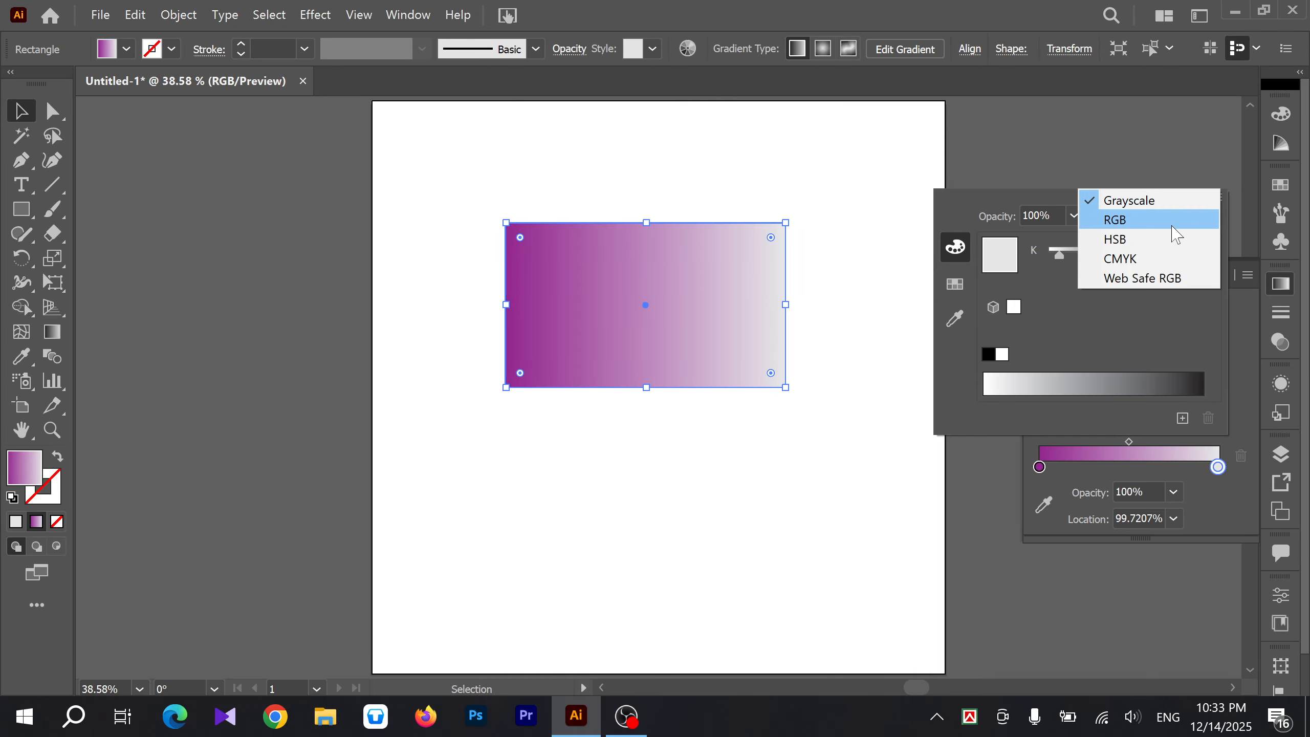
pyautogui.click(1132, 221)
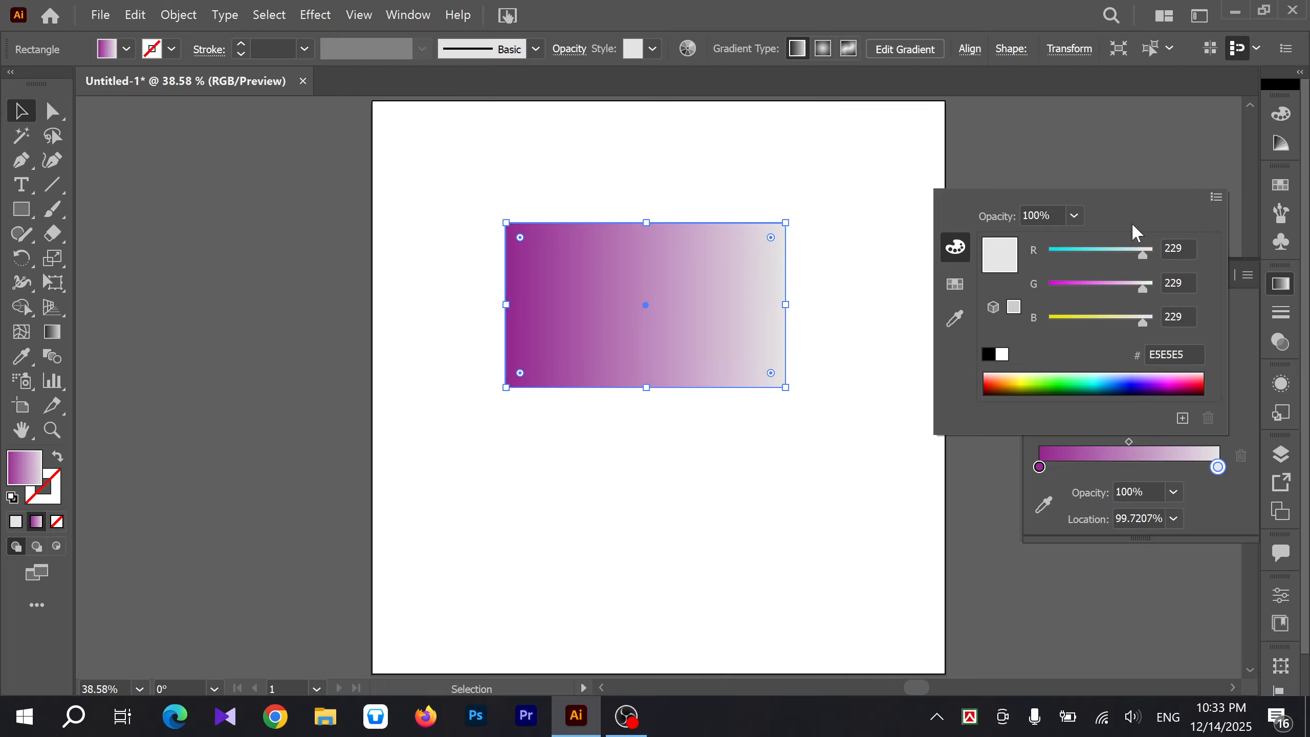
pyautogui.click(988, 354)
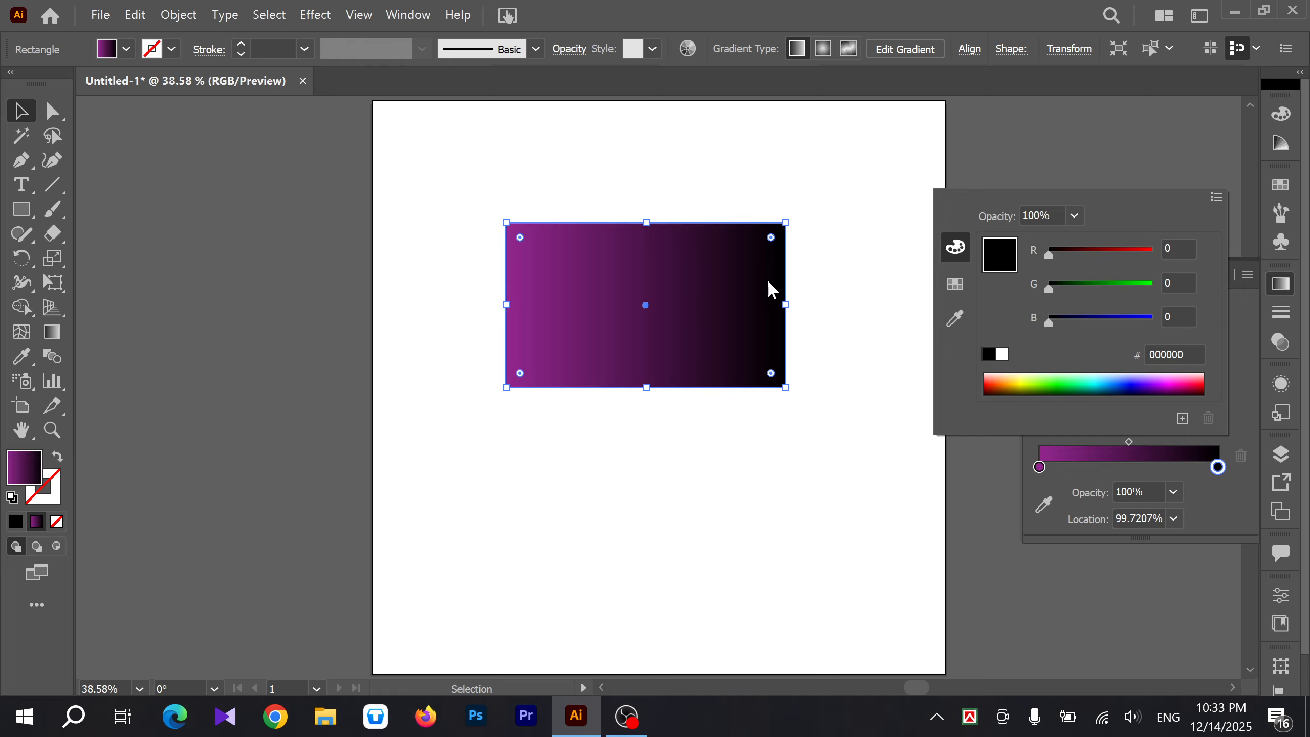
pyautogui.click(1002, 354)
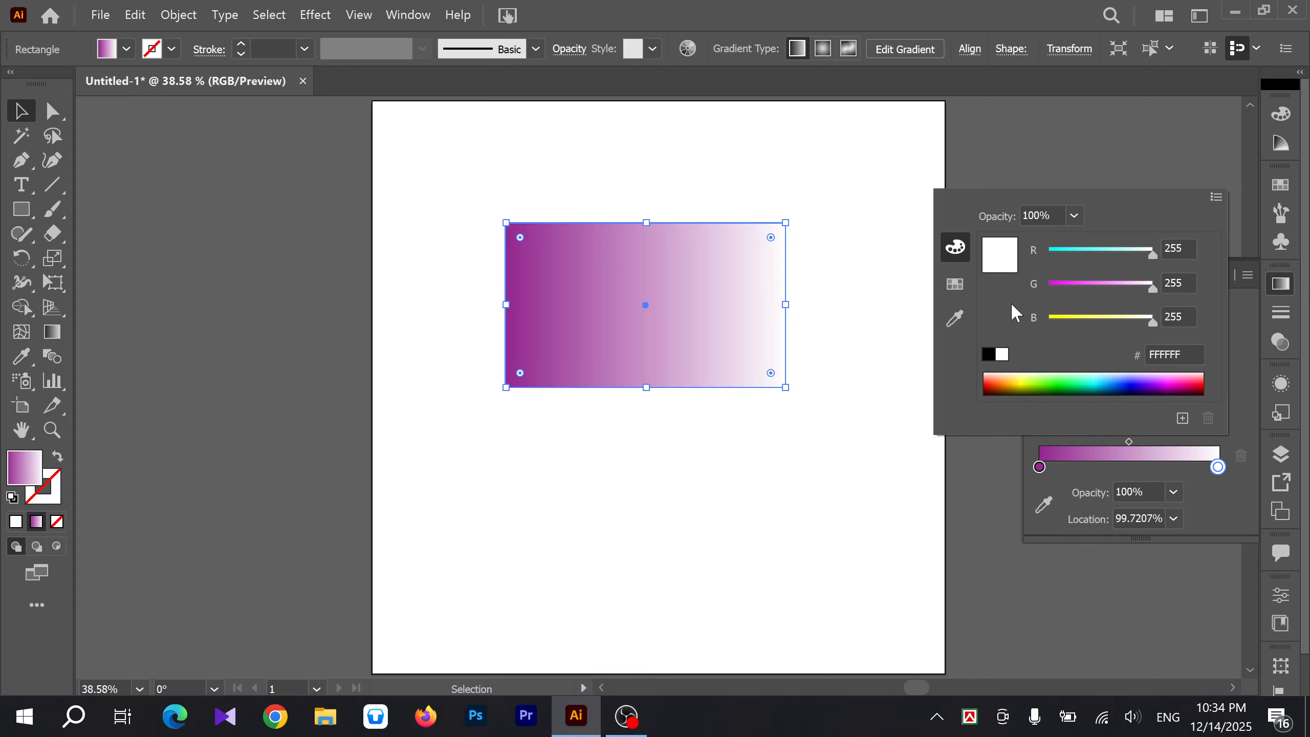
# Step: Try the bright green, yellow and tan swatches on the end stop, then apply the red swatch from the bright color group
pyautogui.click(960, 285)
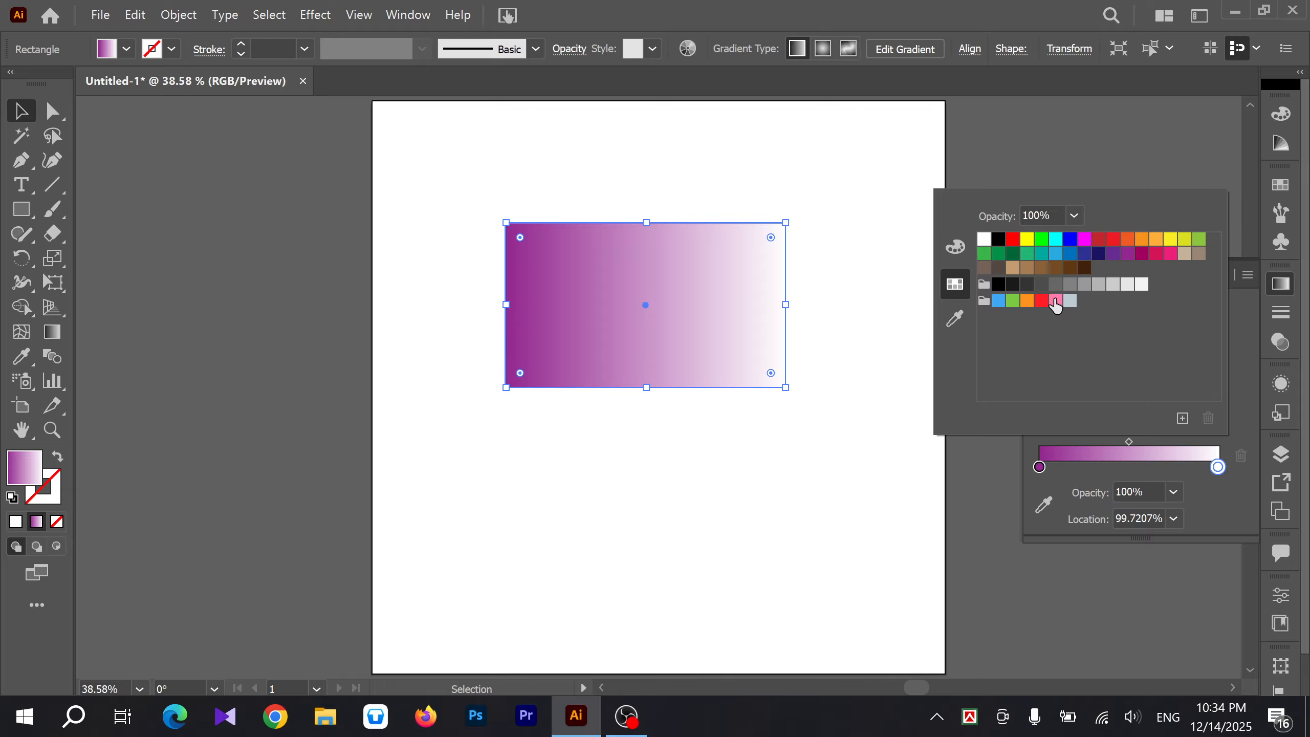
pyautogui.click(1040, 241)
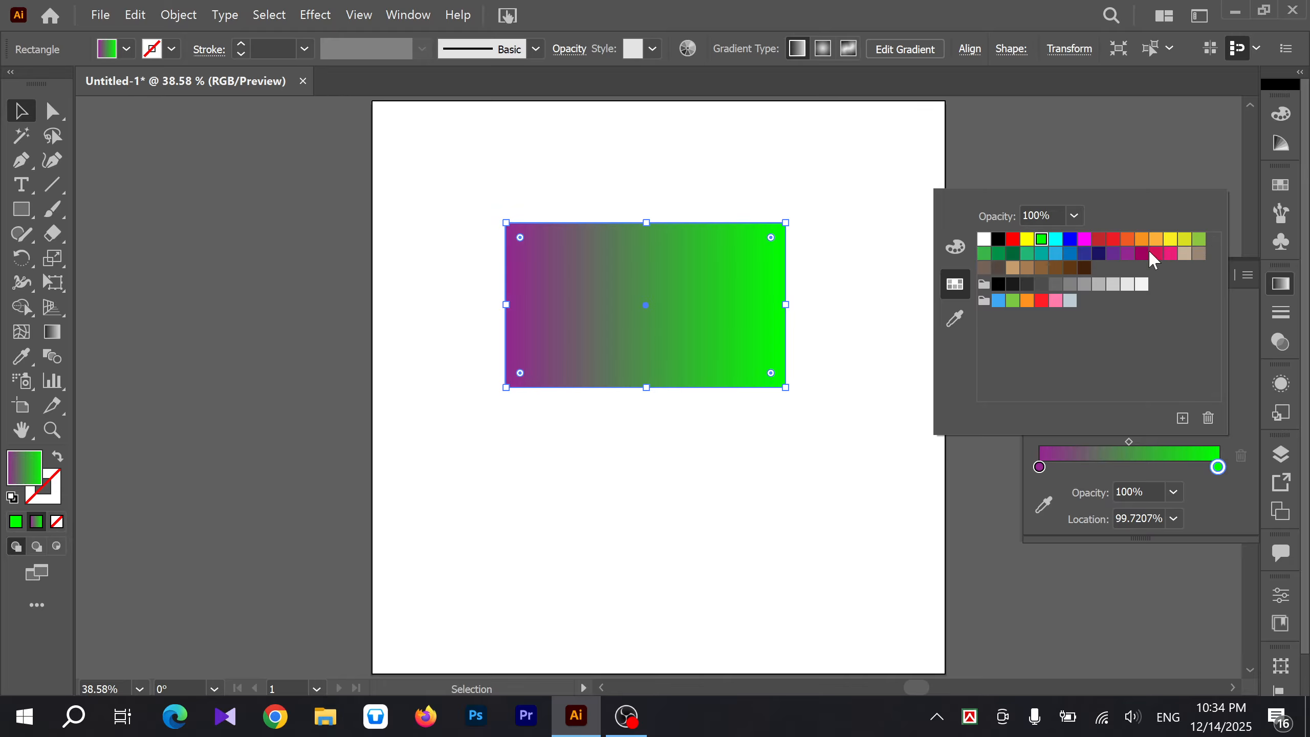
pyautogui.click(1172, 241)
pyautogui.click(1012, 267)
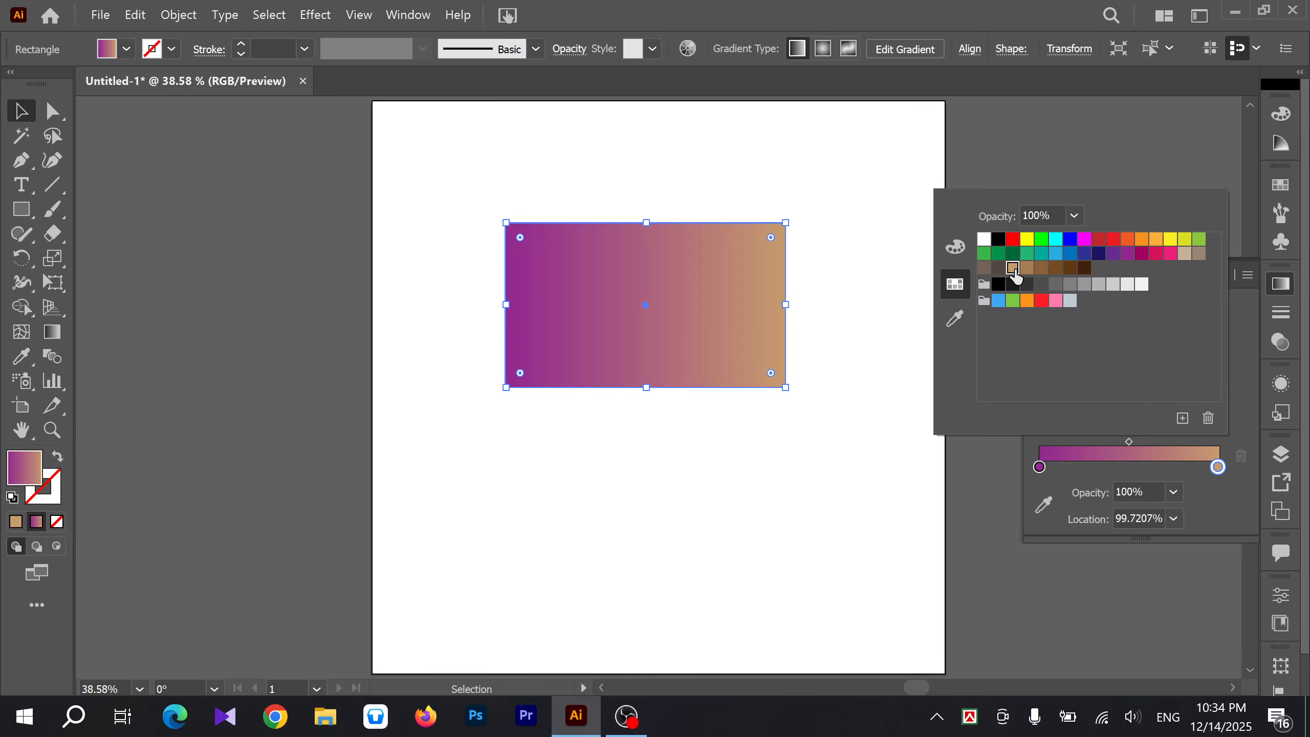
pyautogui.click(1042, 300)
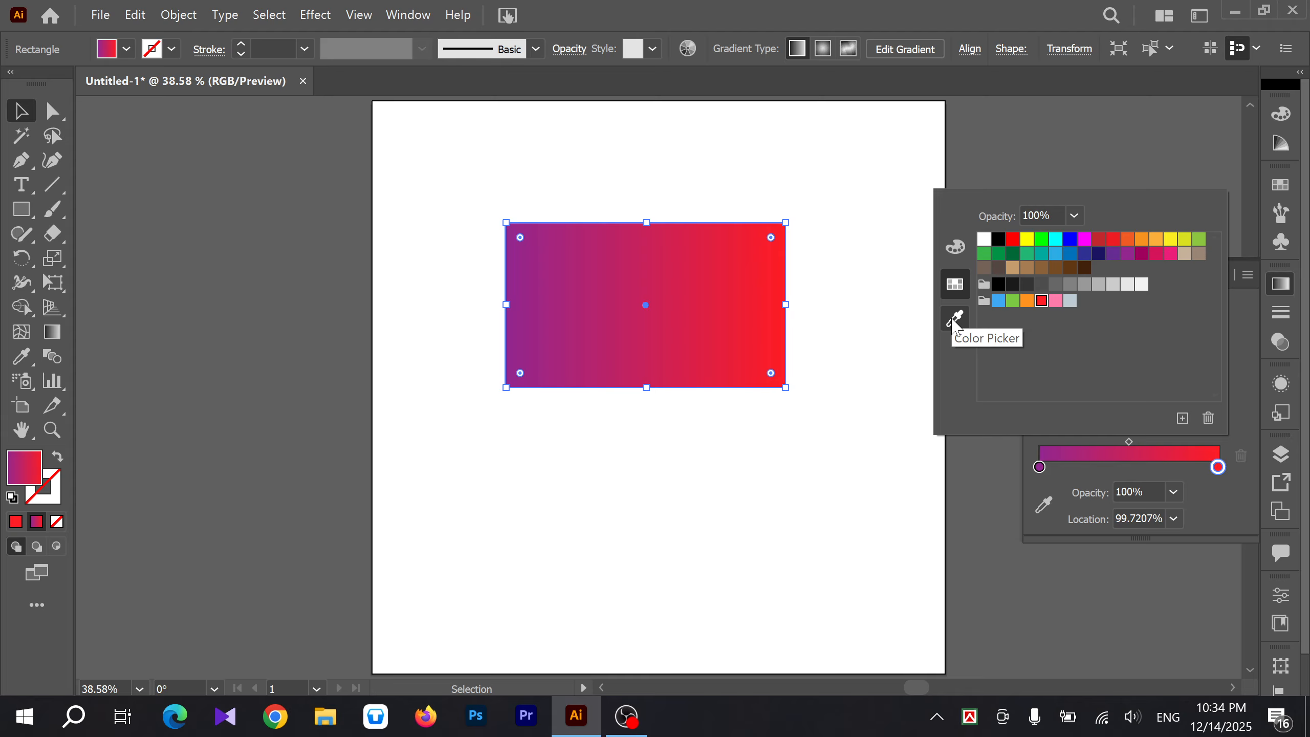
# Step: Use the Color Picker to sample the end stop's color from the gray canvas and the dark green, orange, bright green and red rectangles
pyautogui.click(954, 319)
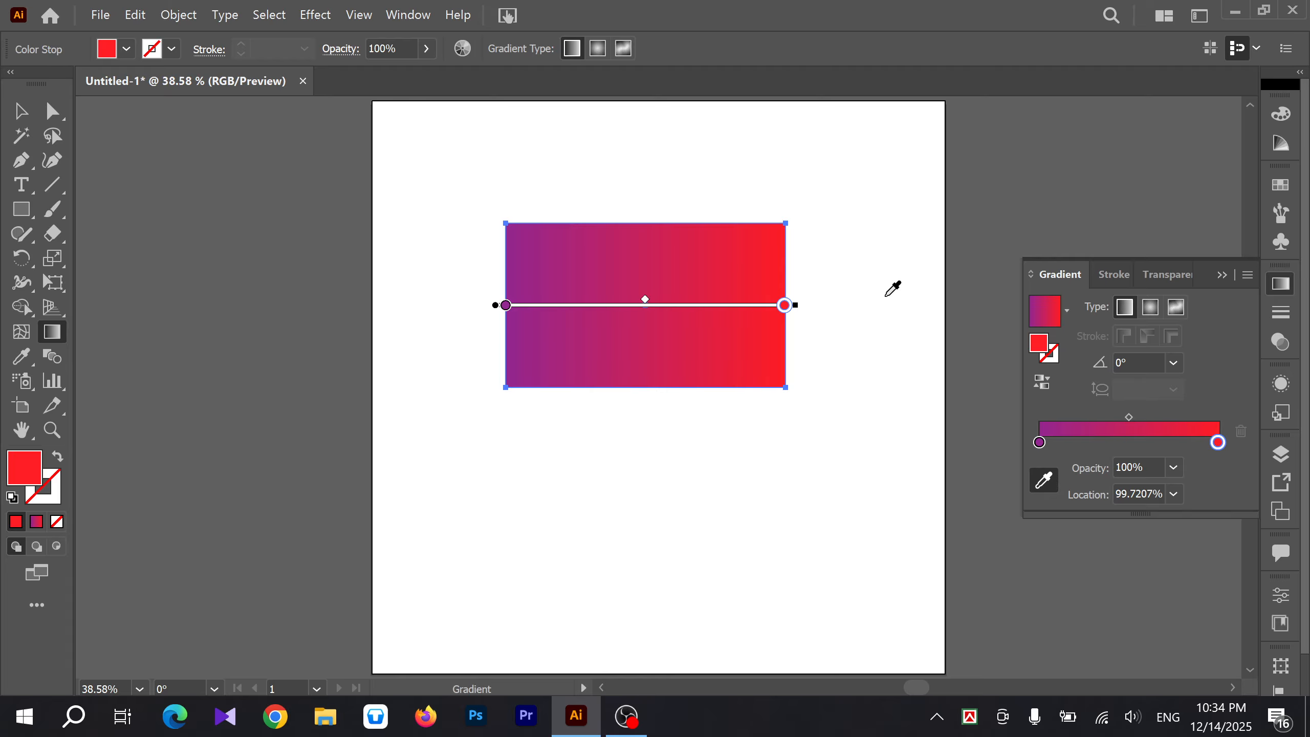
pyautogui.click(246, 265)
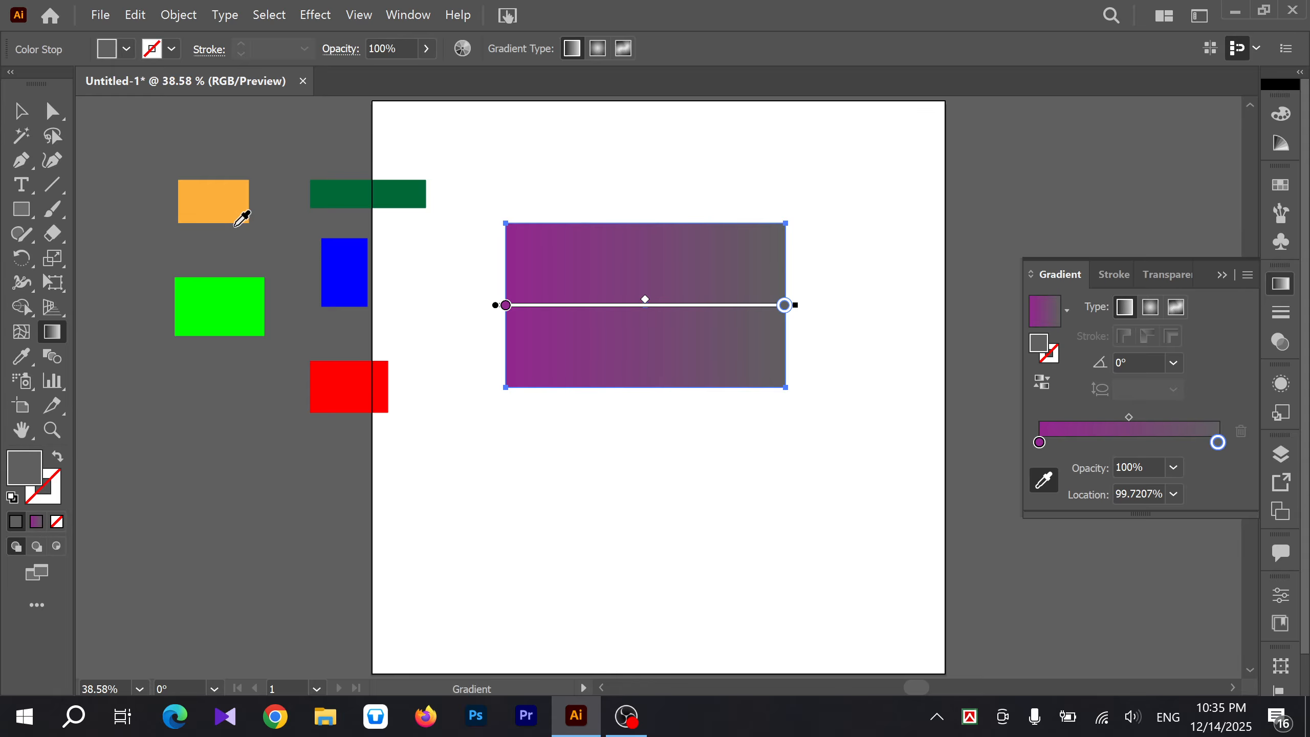
pyautogui.click(353, 191)
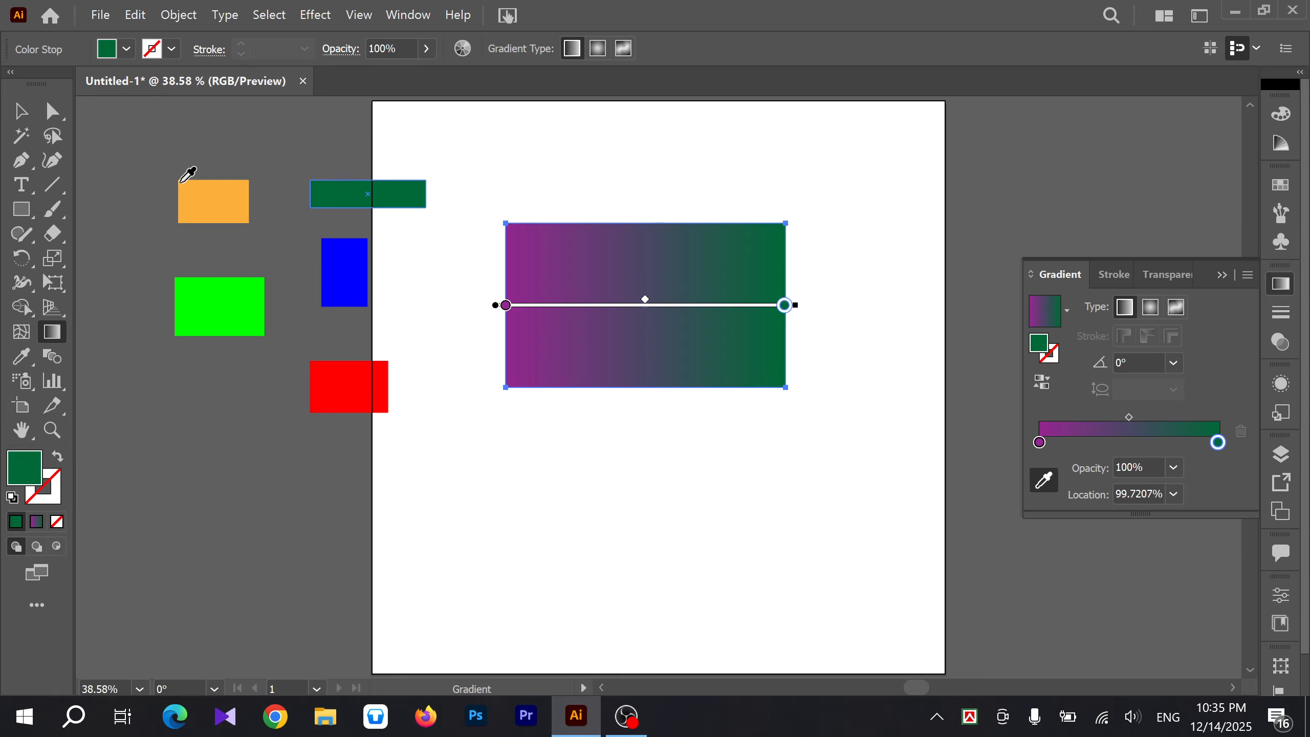
pyautogui.click(227, 205)
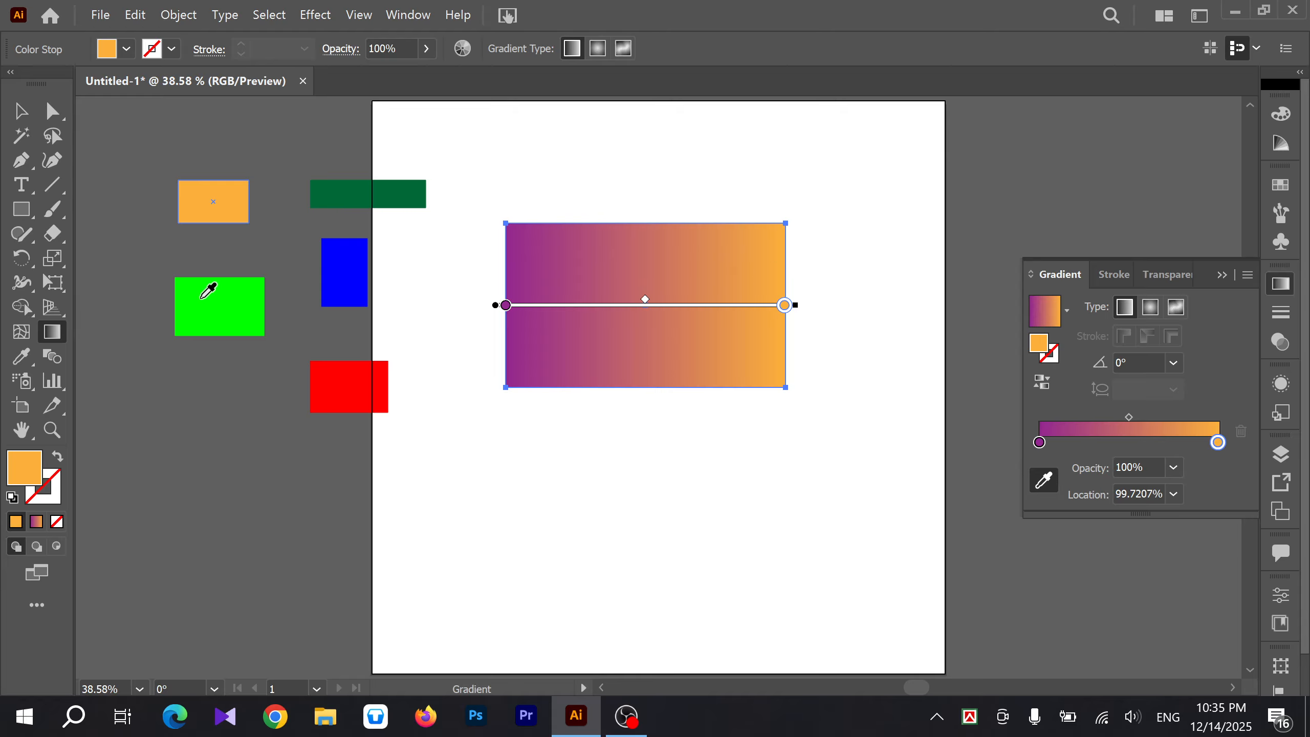
pyautogui.click(231, 290)
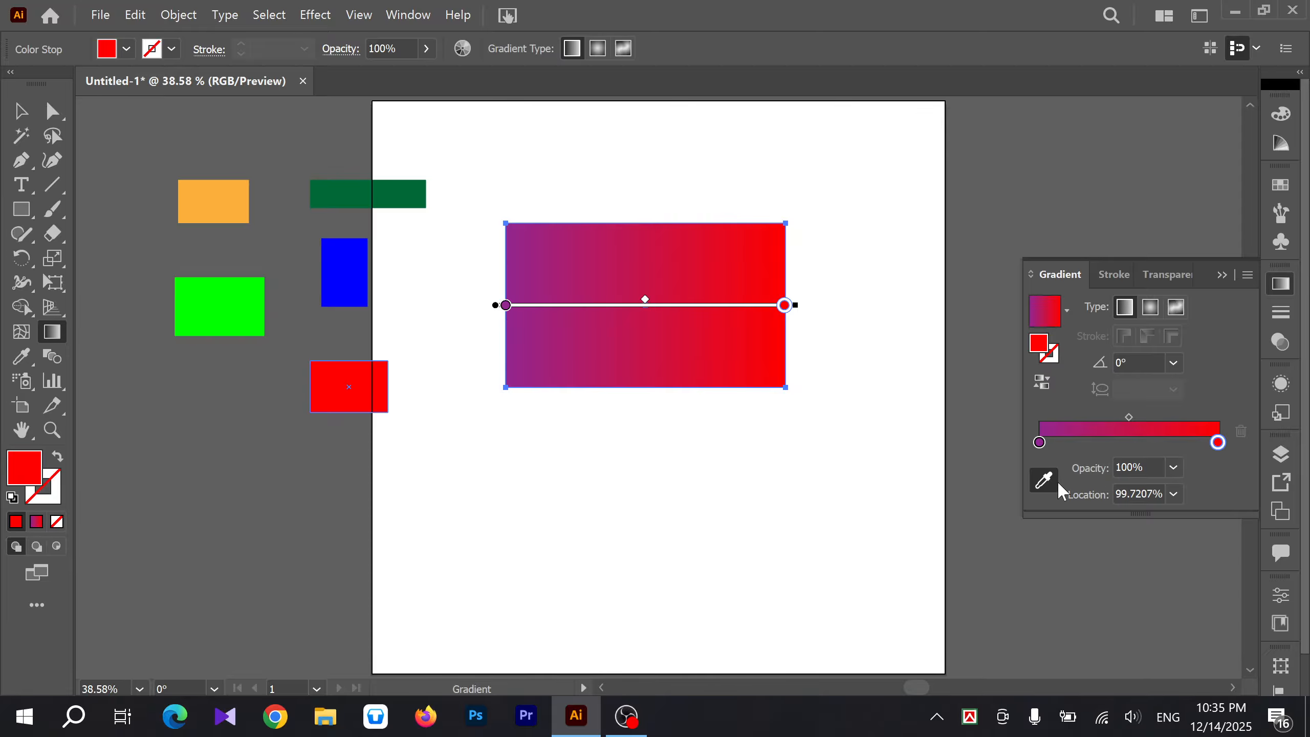
pyautogui.doubleClick(1219, 443)
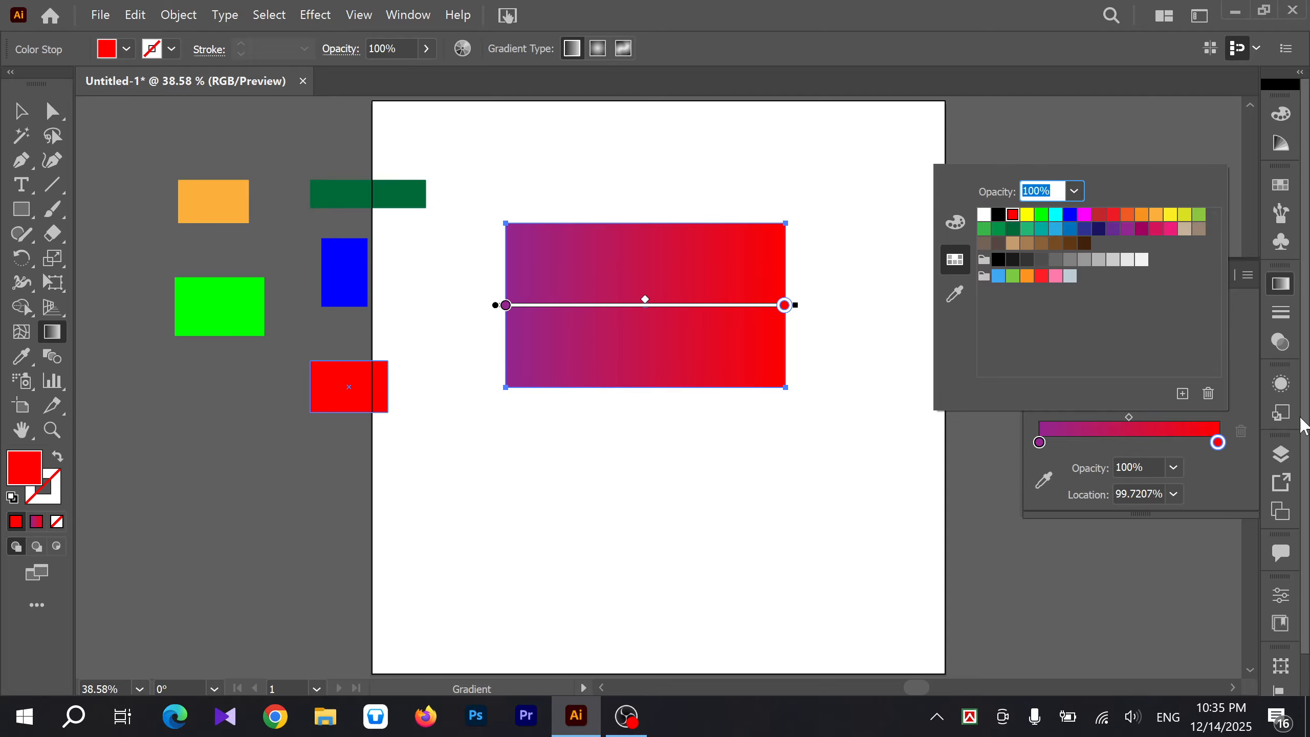
pyautogui.click(1197, 458)
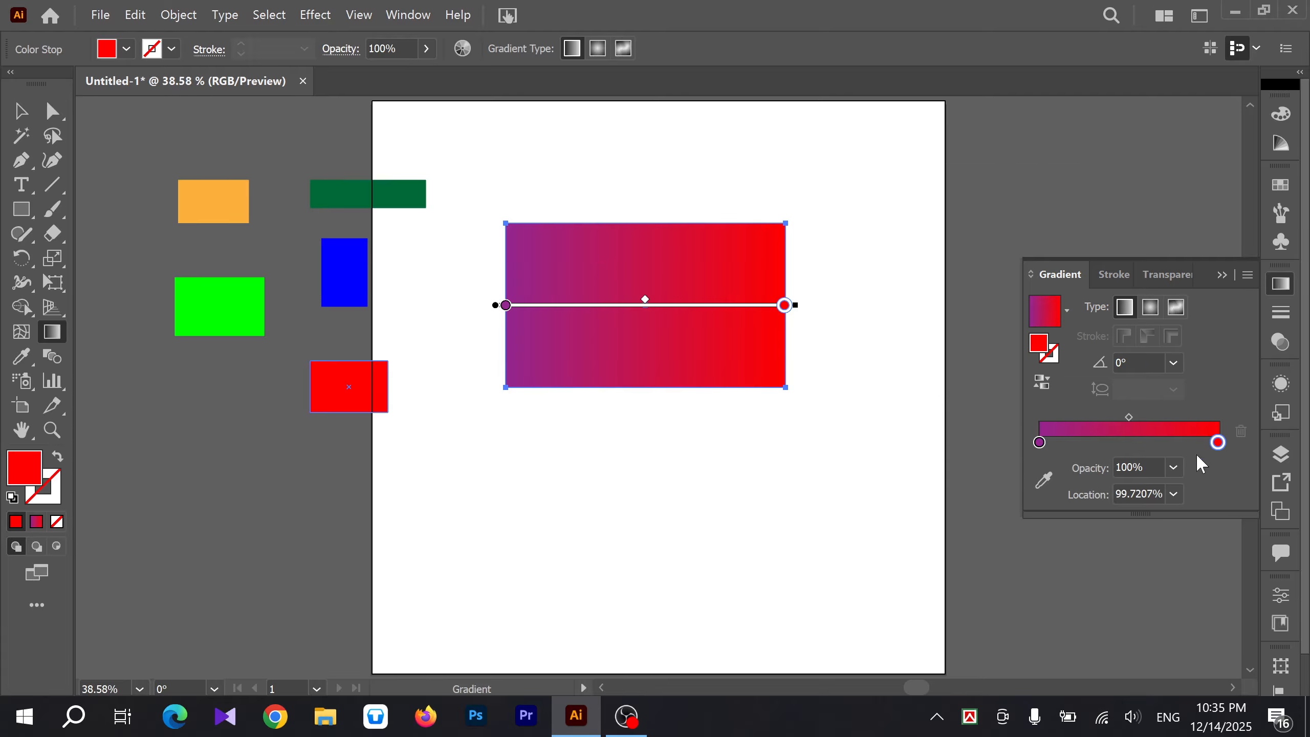
pyautogui.click(1044, 480)
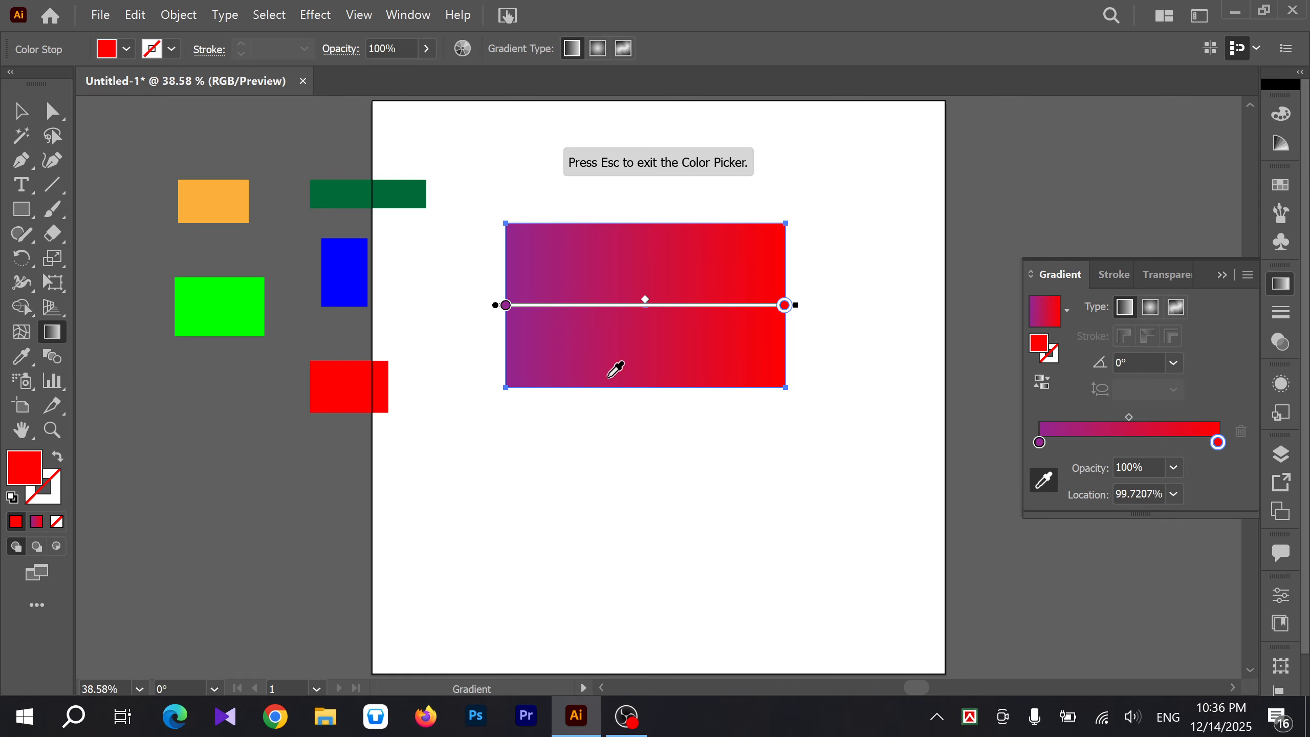
pyautogui.press('Escape')
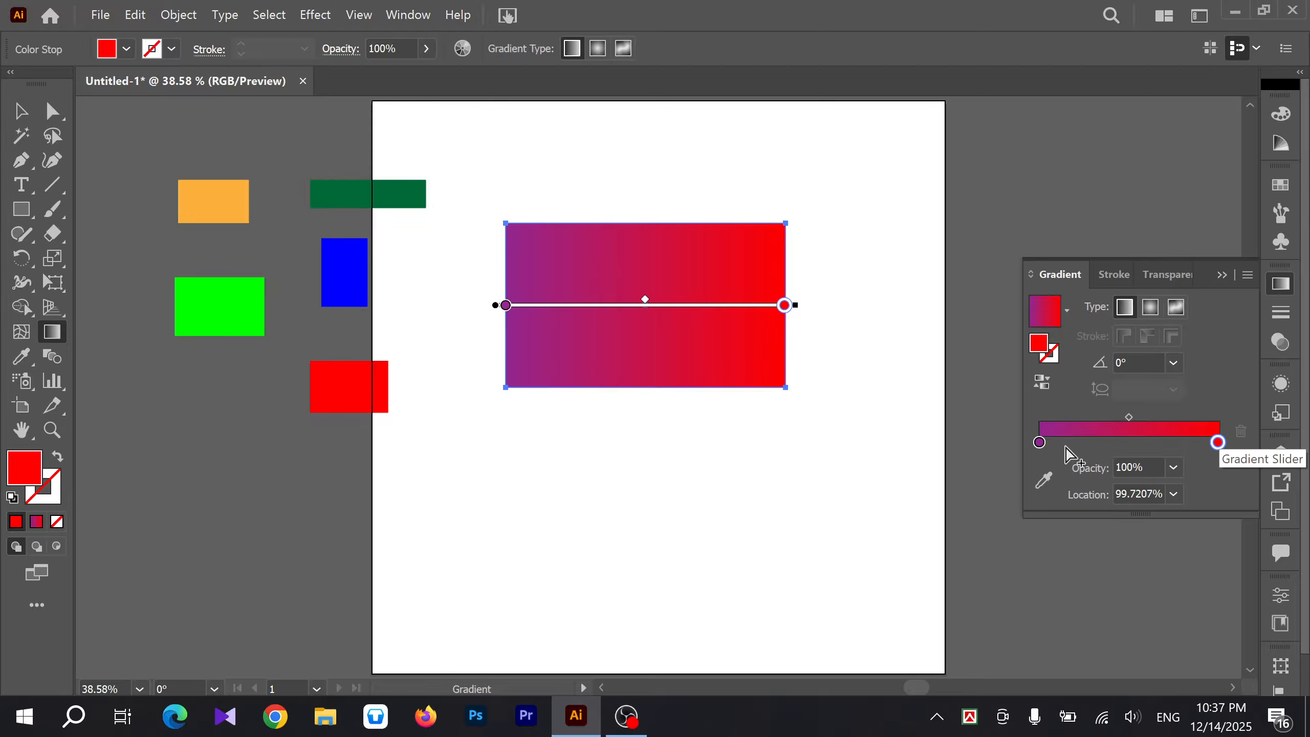
# Step: Sample the dark green rectangle's color for the gradient's end stop with the Color Picker
pyautogui.click(1042, 480)
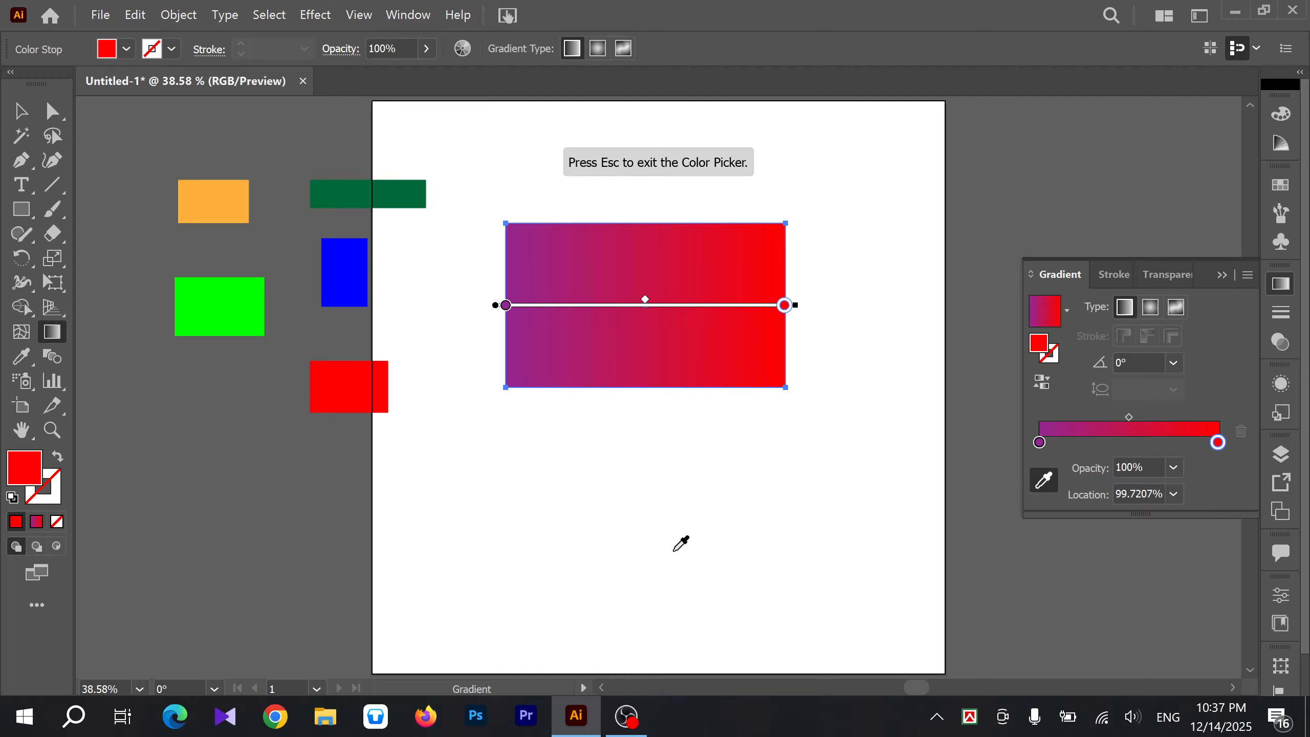
pyautogui.click(344, 192)
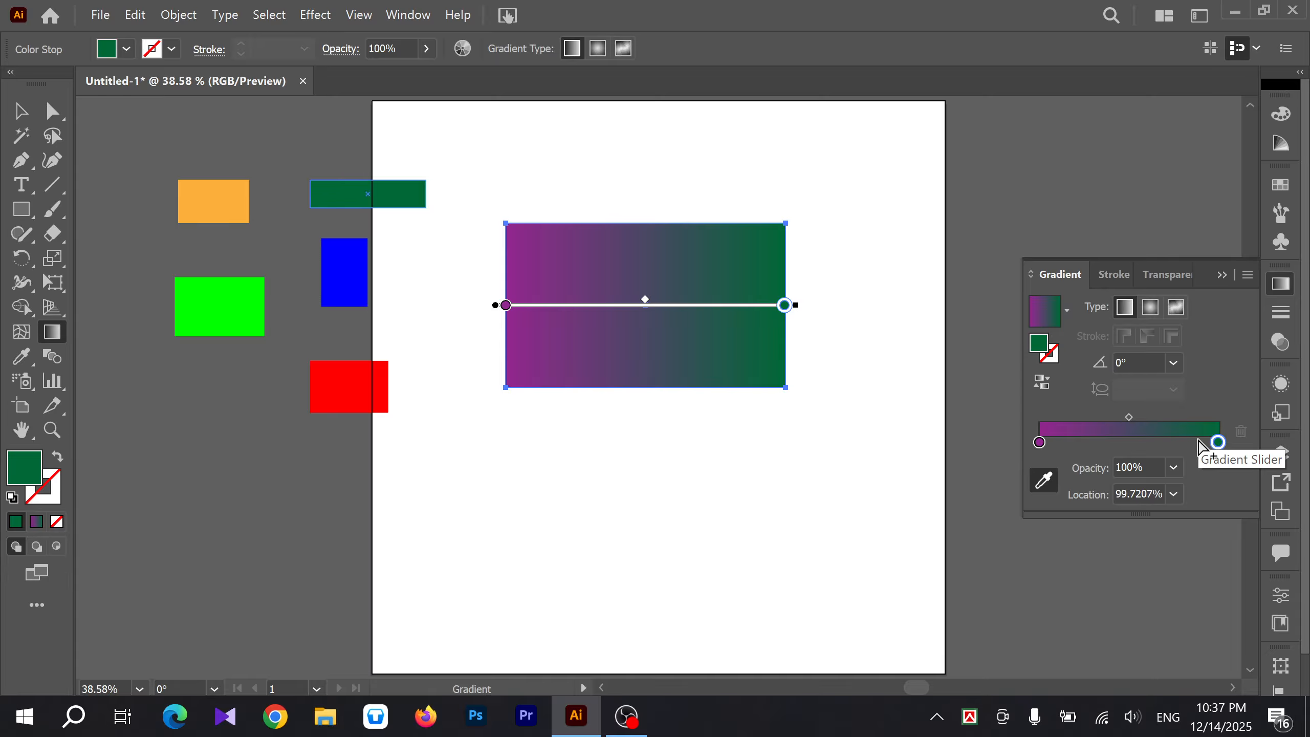
# Step: Shift the gradient's midpoint to about 28%, then to about 78%, and bring it back near the center
pyautogui.click(1128, 417)
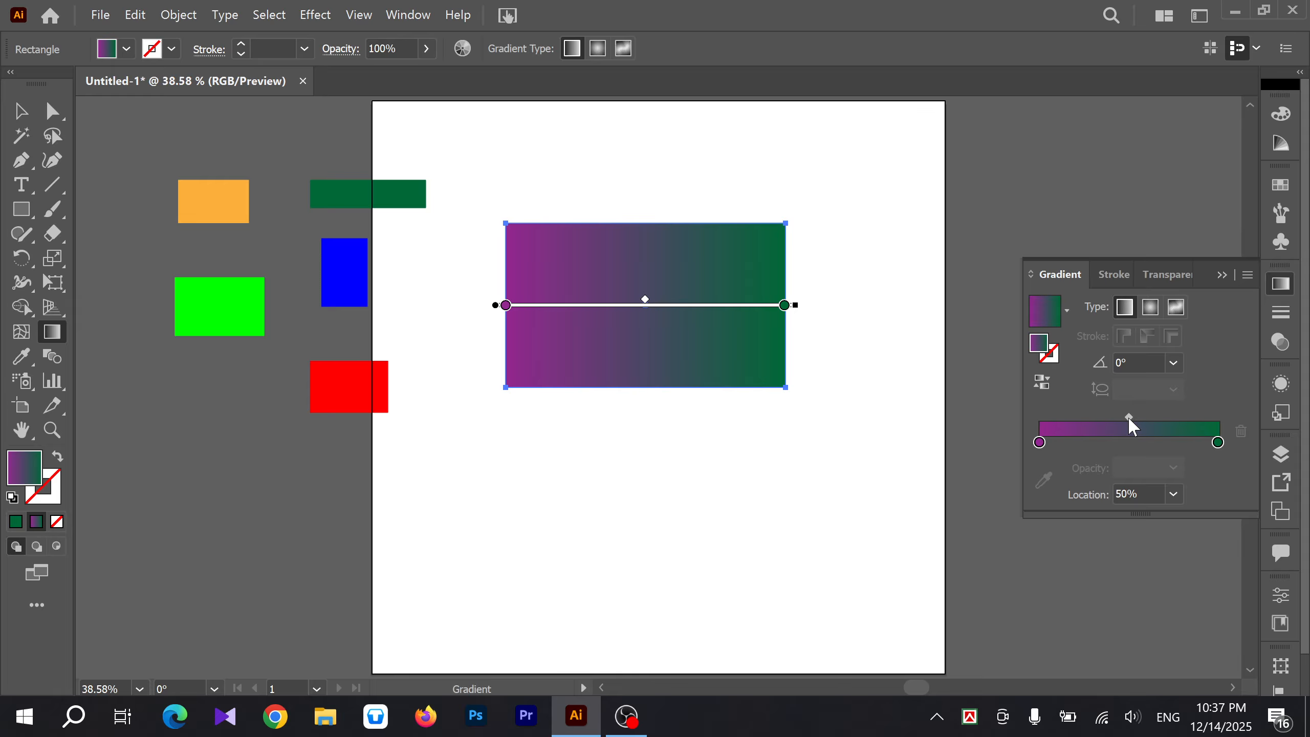
pyautogui.moveTo(1124, 416); pyautogui.dragTo(1089, 421)
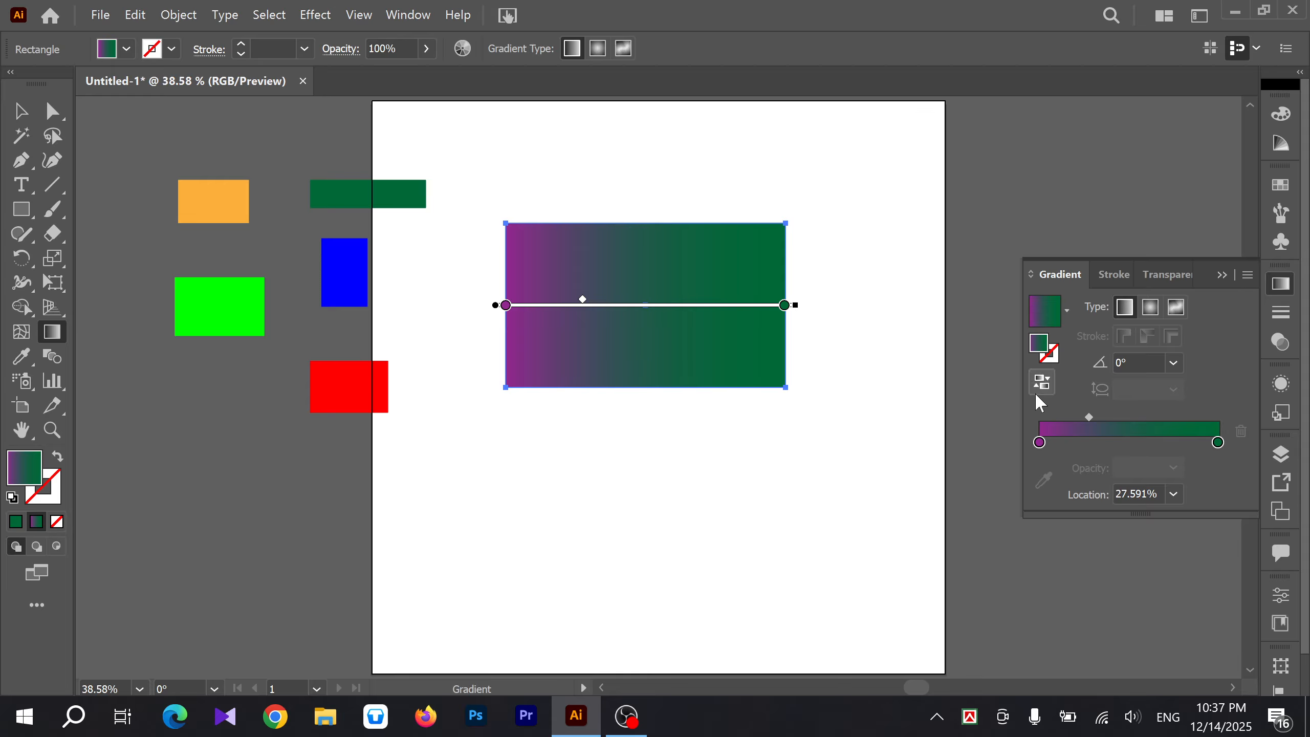
pyautogui.moveTo(1087, 417); pyautogui.dragTo(1183, 423)
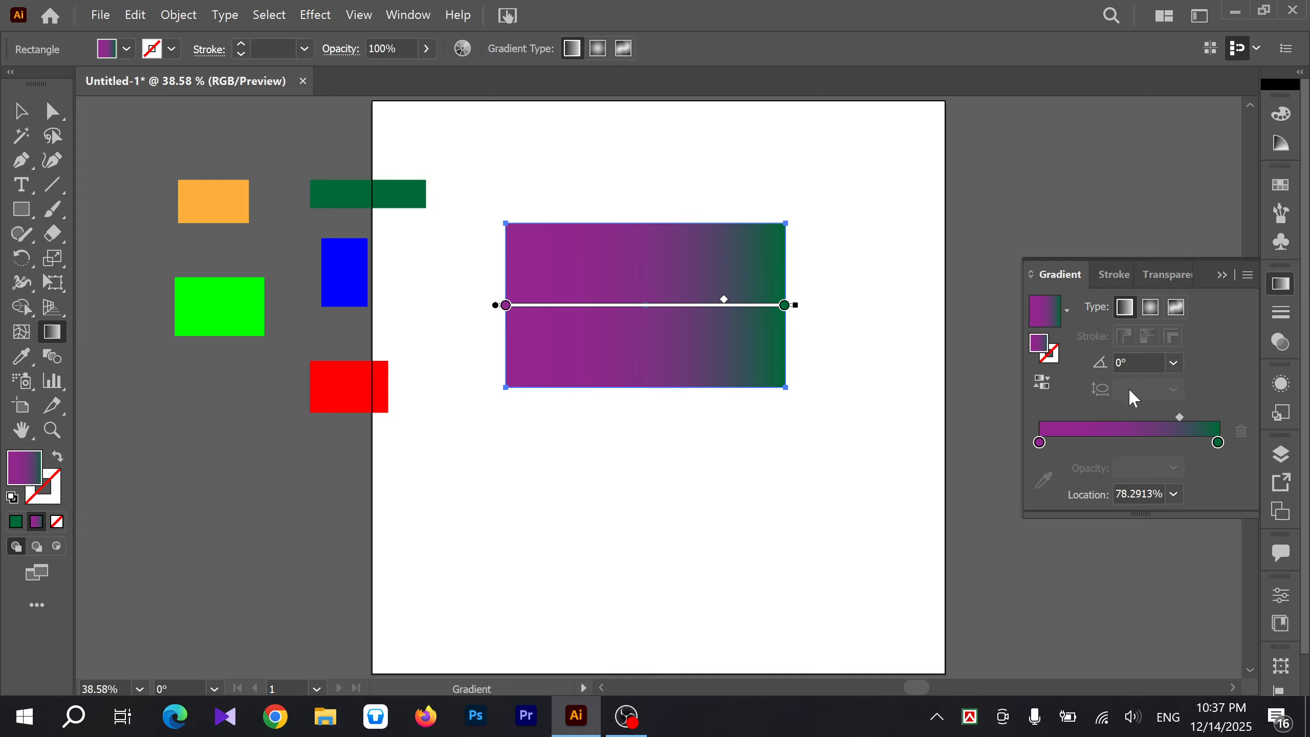
pyautogui.moveTo(1178, 417); pyautogui.dragTo(1127, 420)
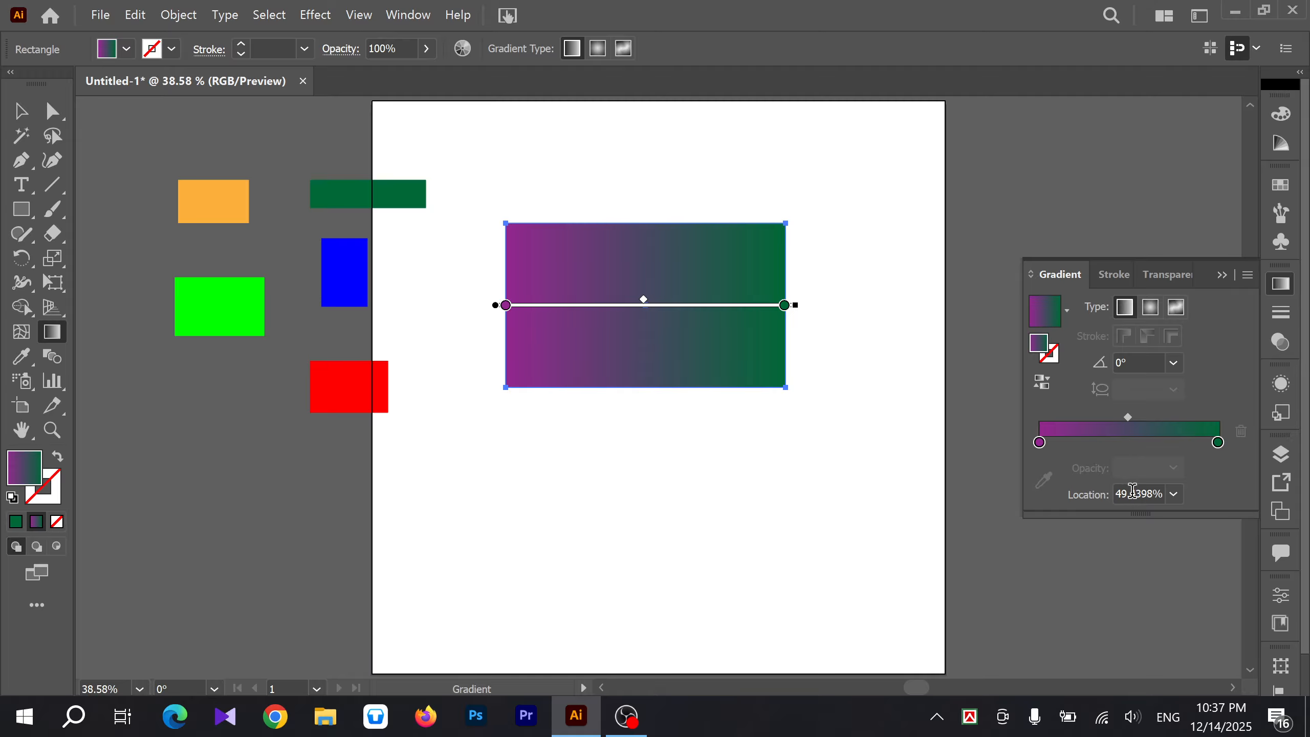
# Step: Set the gradient midpoint's location to the preset value of 50%
pyautogui.click(1178, 497)
pyautogui.click(1201, 362)
pyautogui.click(1174, 494)
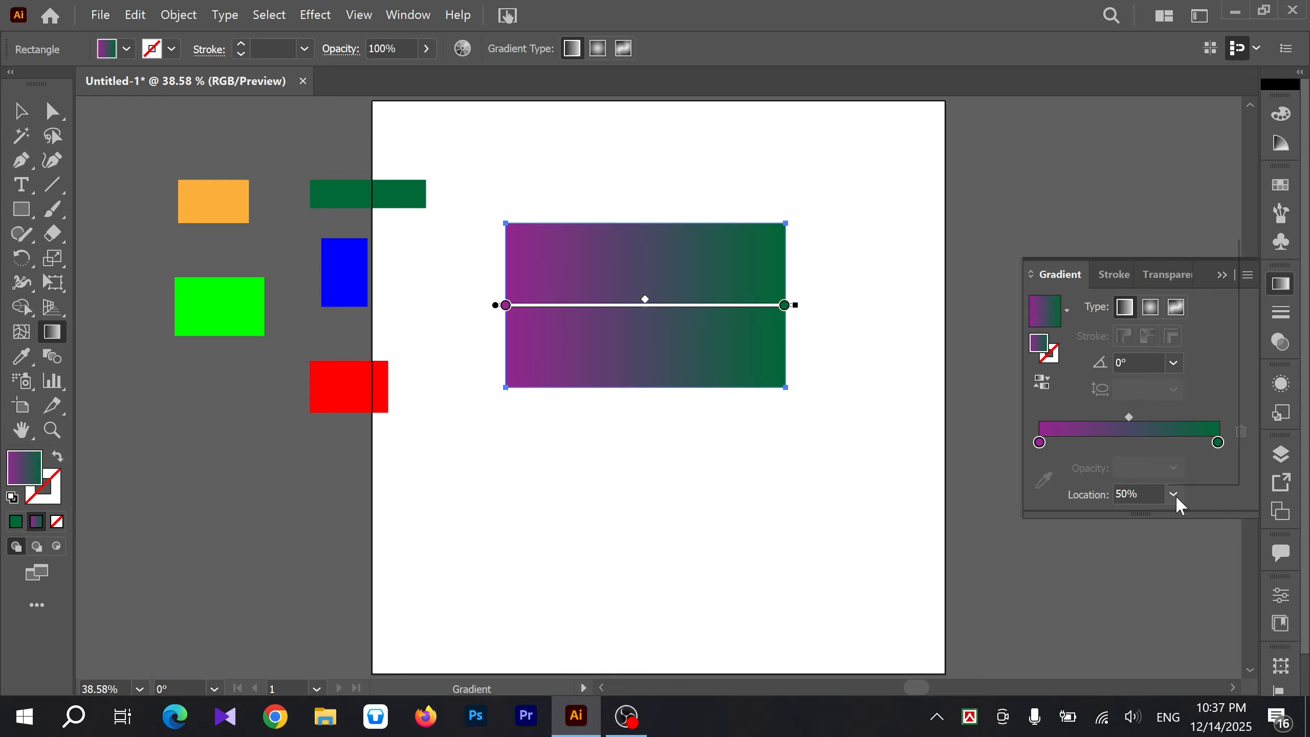
# Step: Set the gradient midpoint's location to the preset values 70% and 30%, then return it to 50%
pyautogui.click(1202, 412)
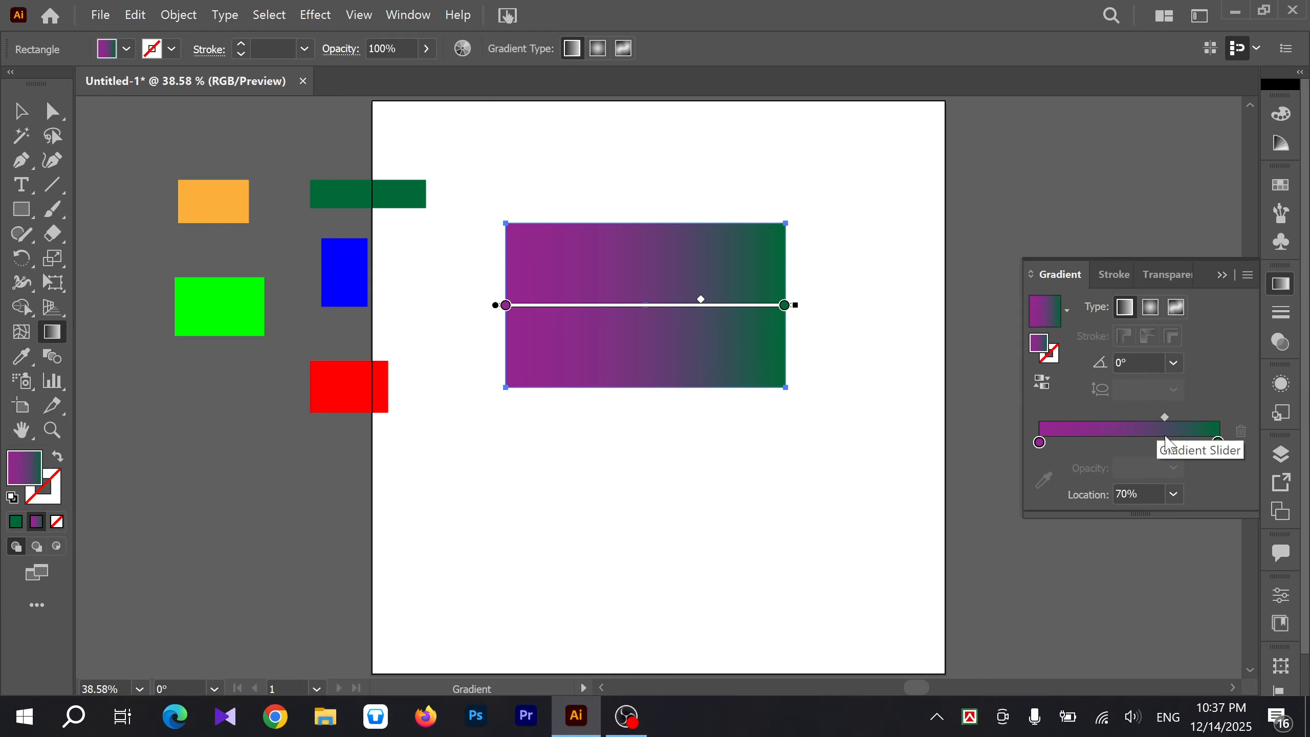
pyautogui.click(1174, 494)
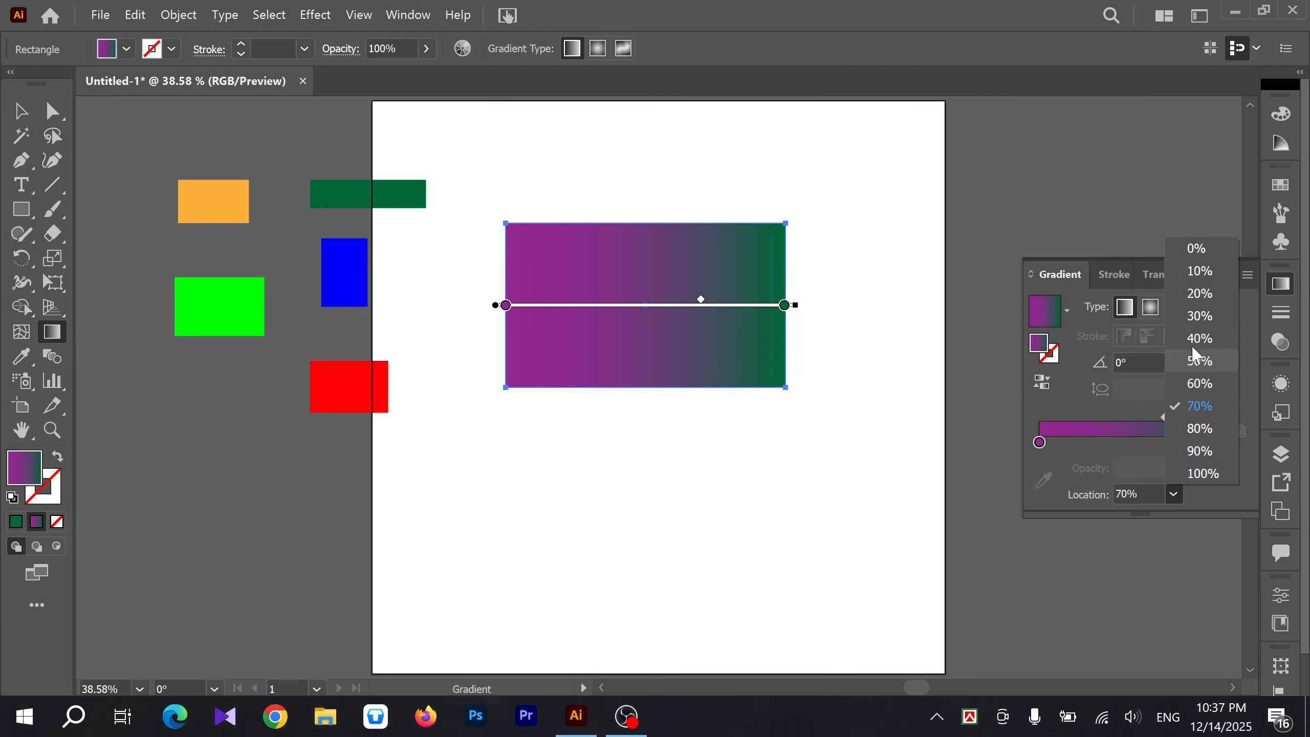
pyautogui.click(1199, 316)
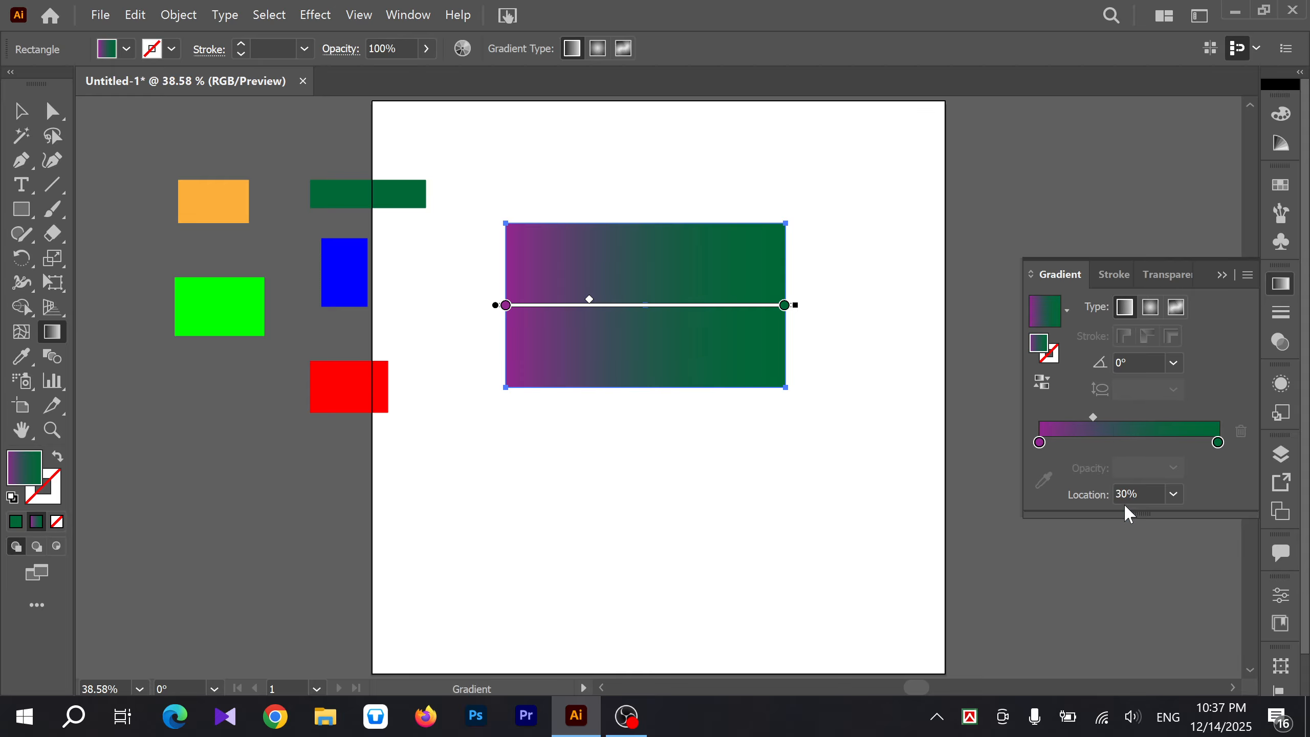
pyautogui.click(1174, 493)
pyautogui.click(1174, 491)
pyautogui.click(1172, 493)
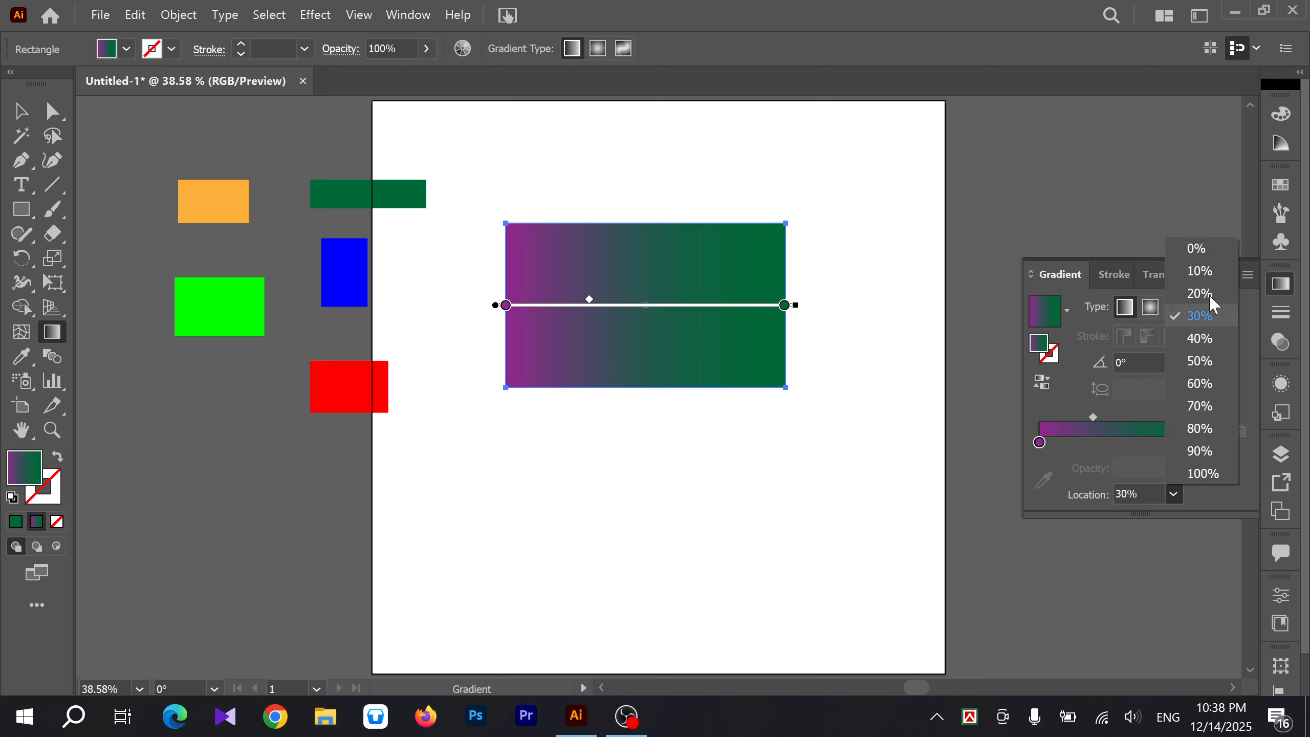
pyautogui.click(1203, 360)
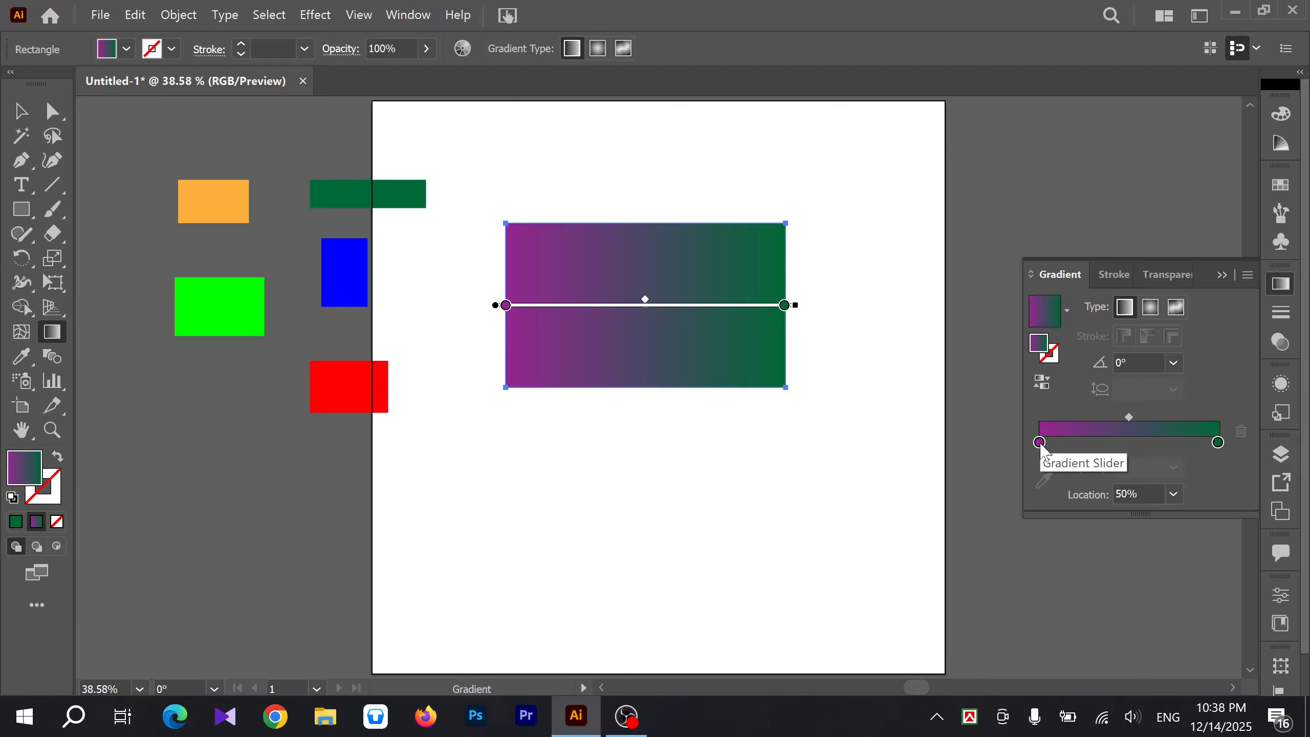
# Step: Move the purple stop to about 19% and the green stop to about 86%, then reset their locations to 0% and 100%
pyautogui.moveTo(1039, 441); pyautogui.dragTo(1075, 442)
pyautogui.moveTo(1217, 442); pyautogui.dragTo(1194, 442)
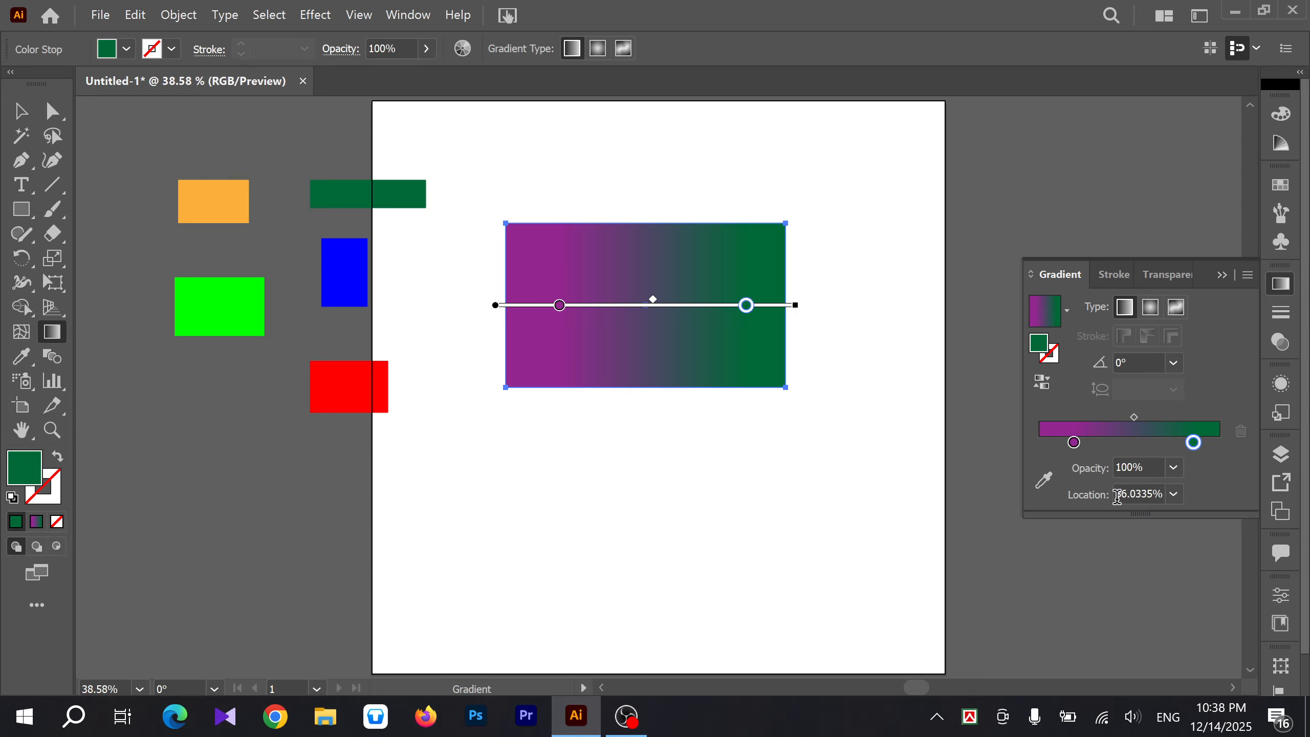
pyautogui.click(1175, 494)
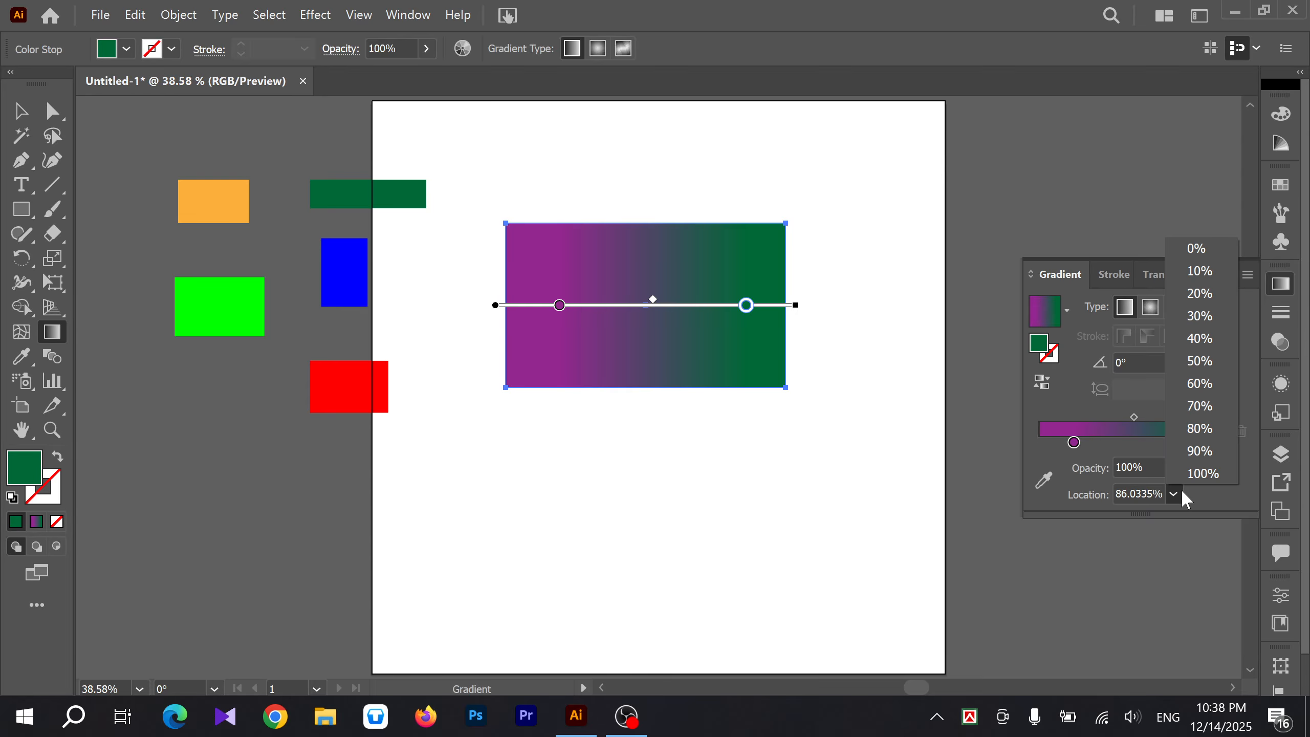
pyautogui.click(1200, 471)
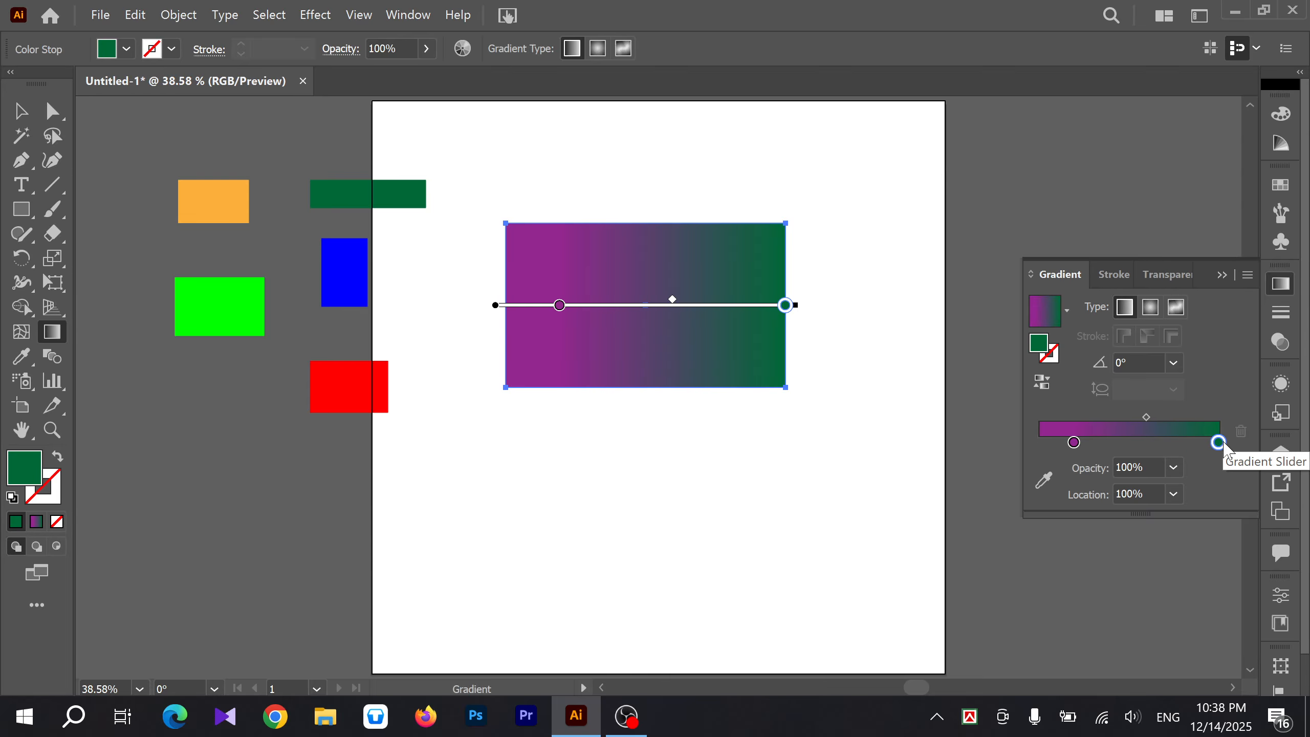
pyautogui.click(1074, 444)
pyautogui.click(1175, 491)
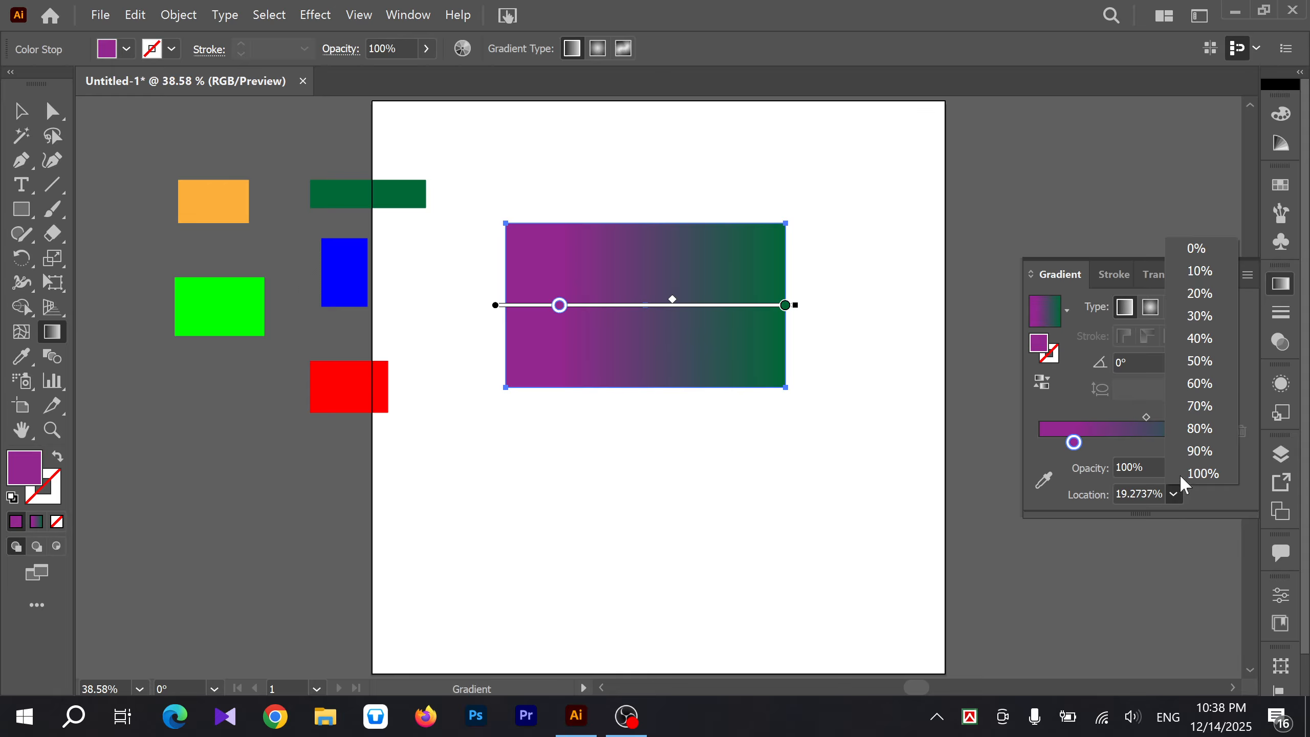
pyautogui.click(1196, 249)
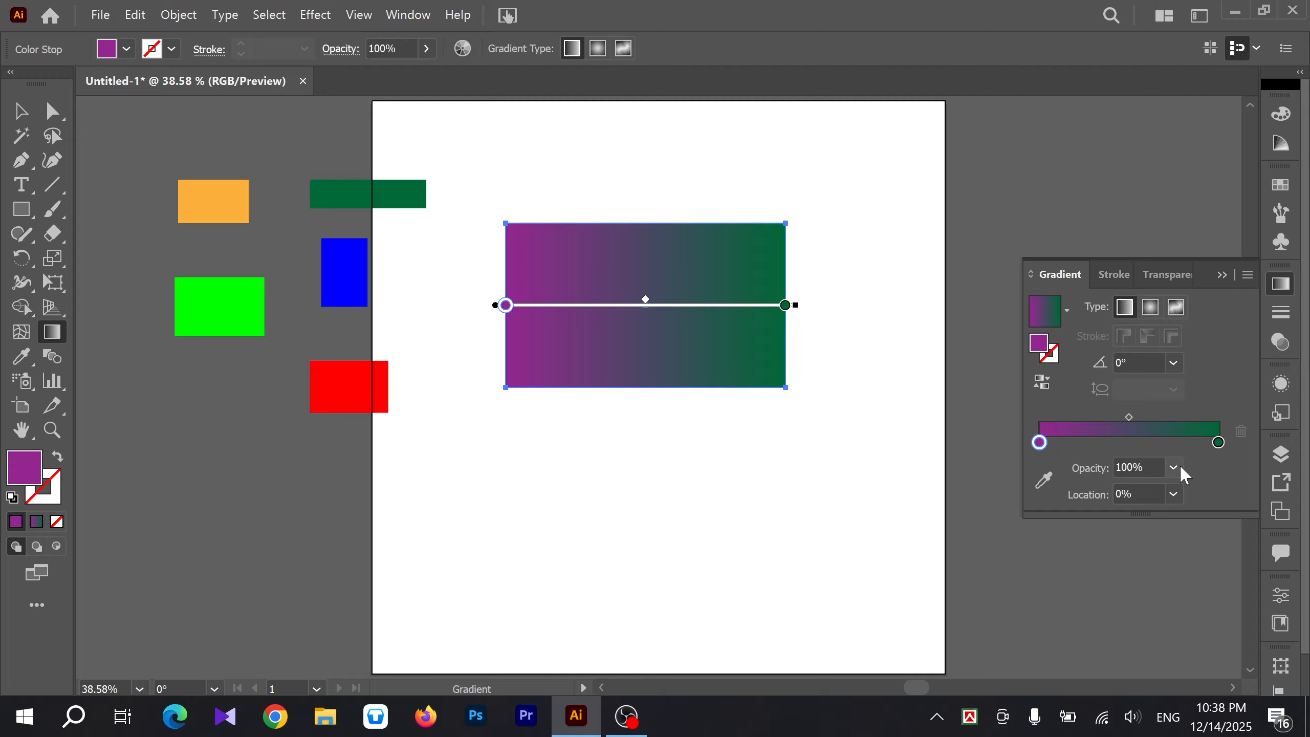
# Step: Set the green end stop's opacity to 50% and move the gradient rectangle so it straddles the artboard's right edge
pyautogui.click(1218, 443)
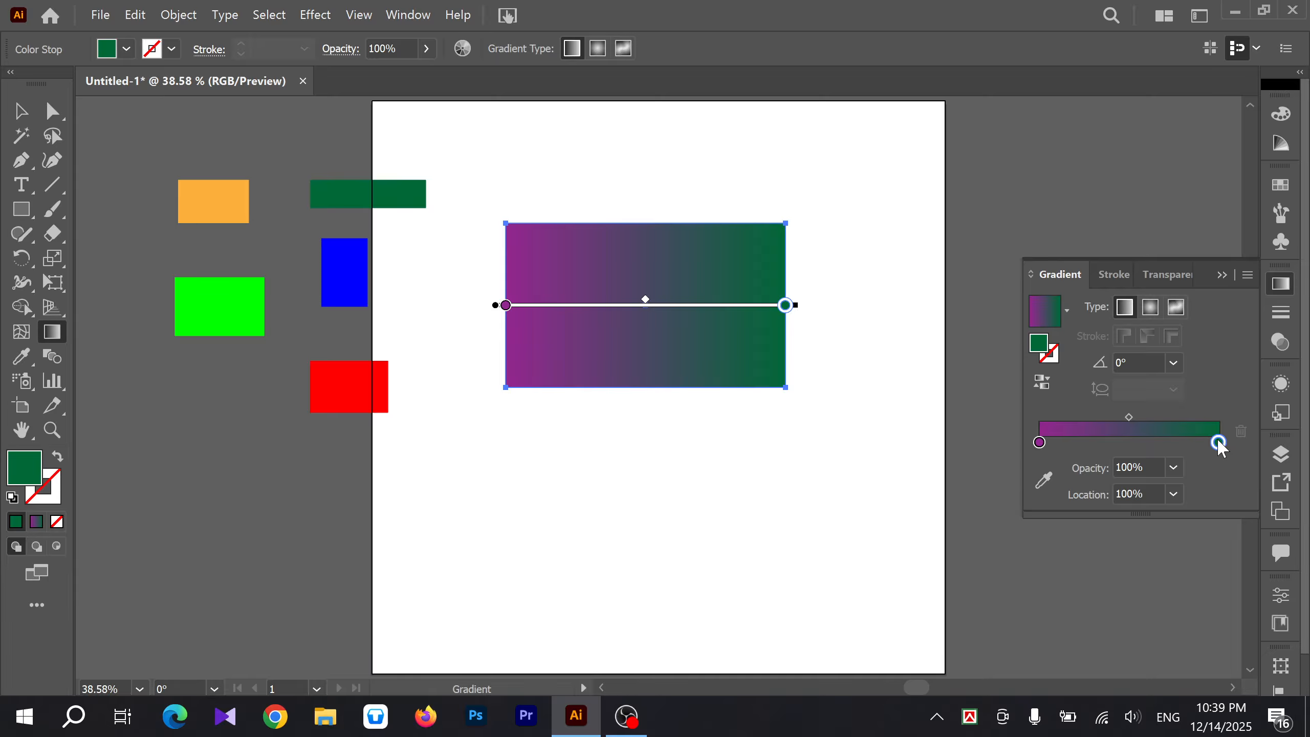
pyautogui.click(1177, 466)
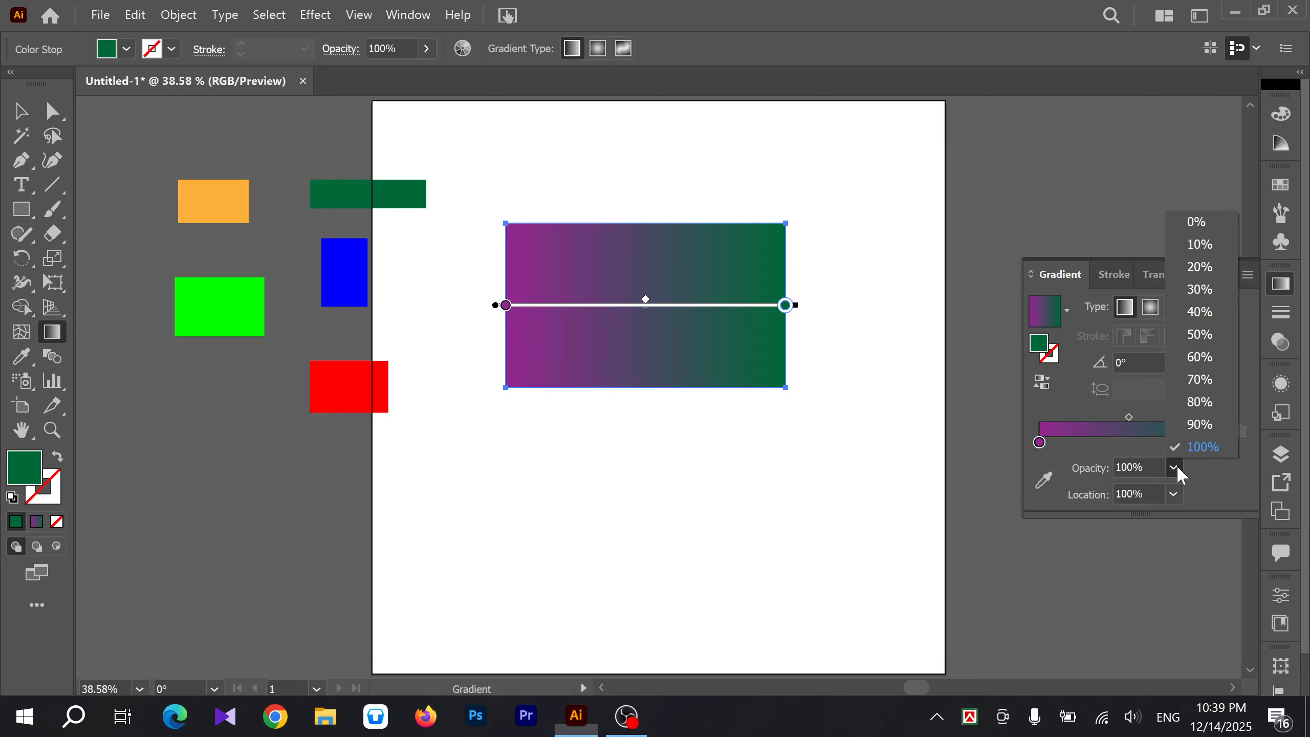
pyautogui.click(1206, 338)
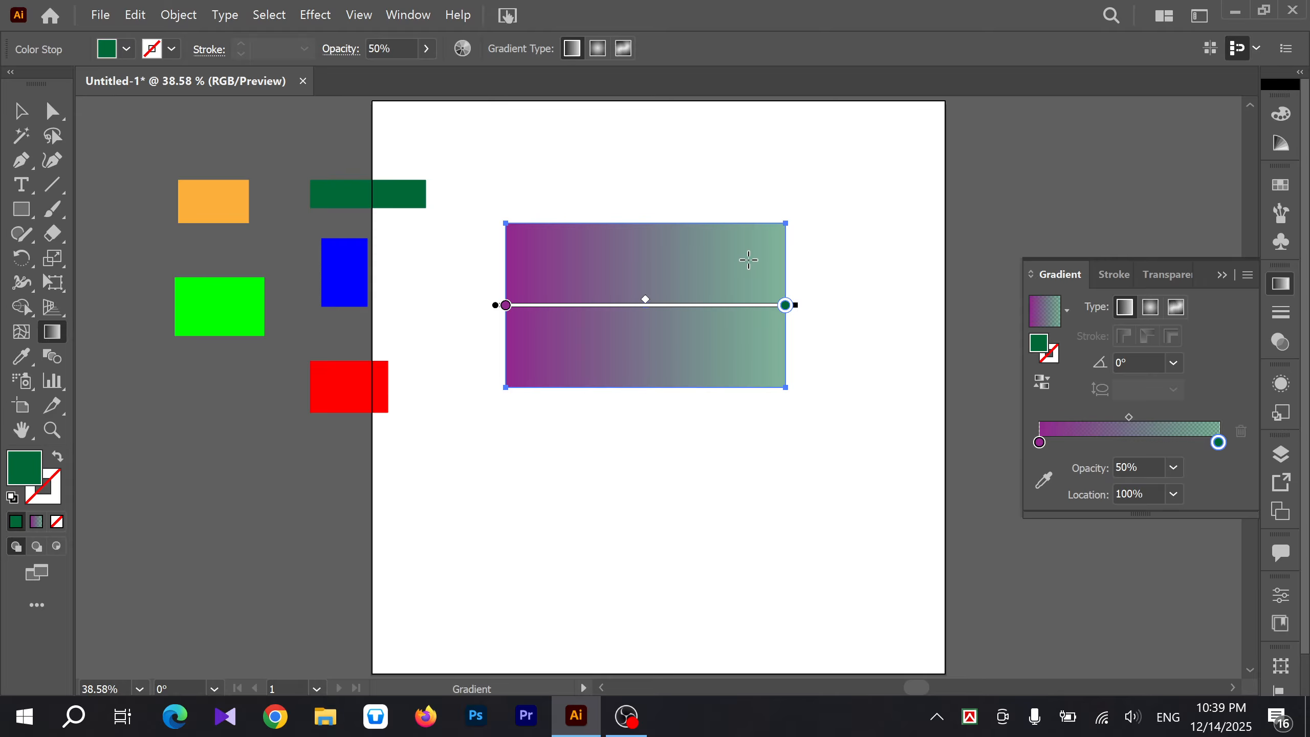
pyautogui.click(20, 111)
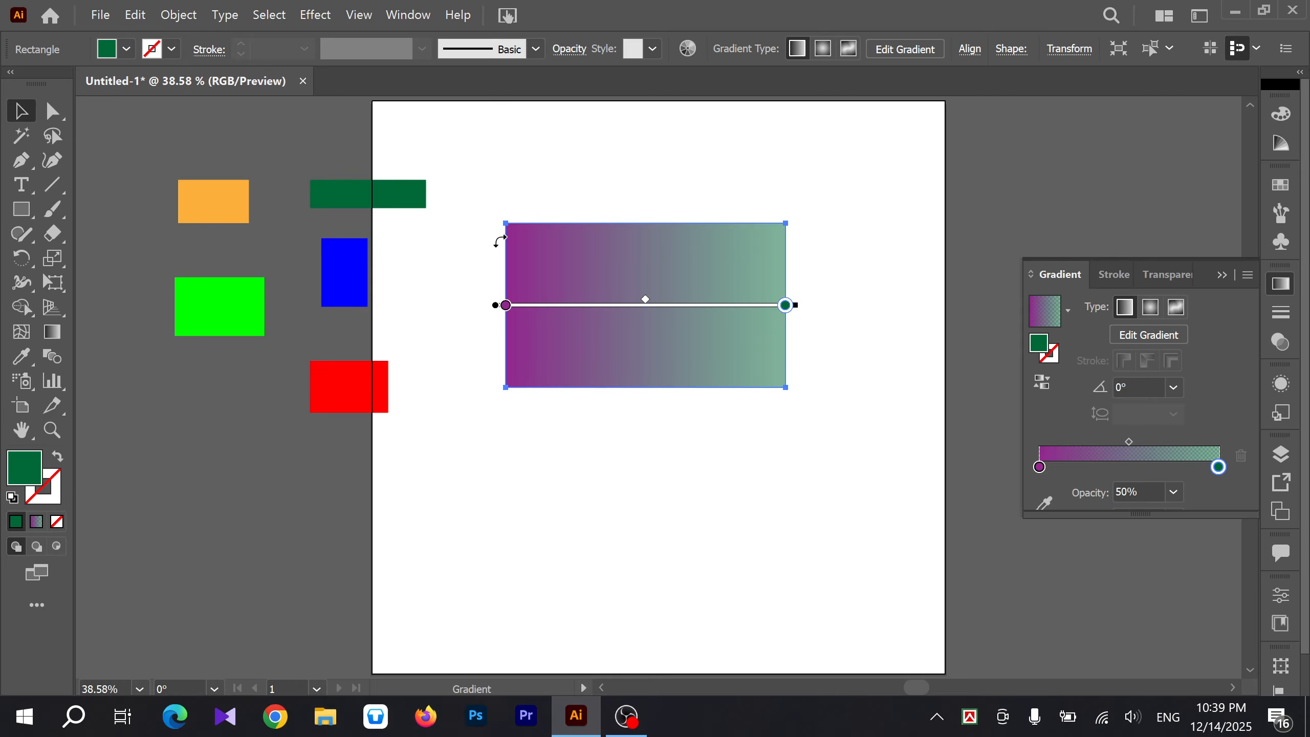
pyautogui.moveTo(576, 267); pyautogui.dragTo(784, 249)
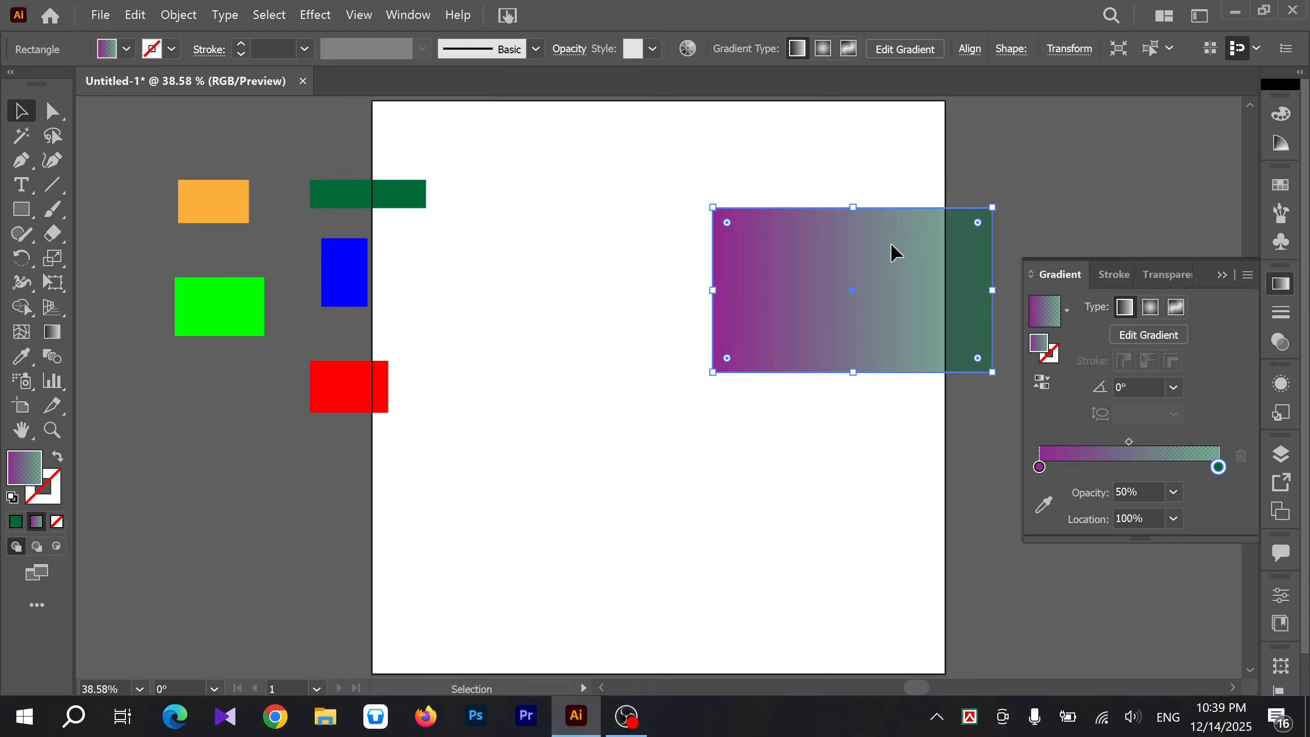
# Step: Set the green end stop's opacity to 100%, then to 0%, and restore it to 100%
pyautogui.click(1172, 491)
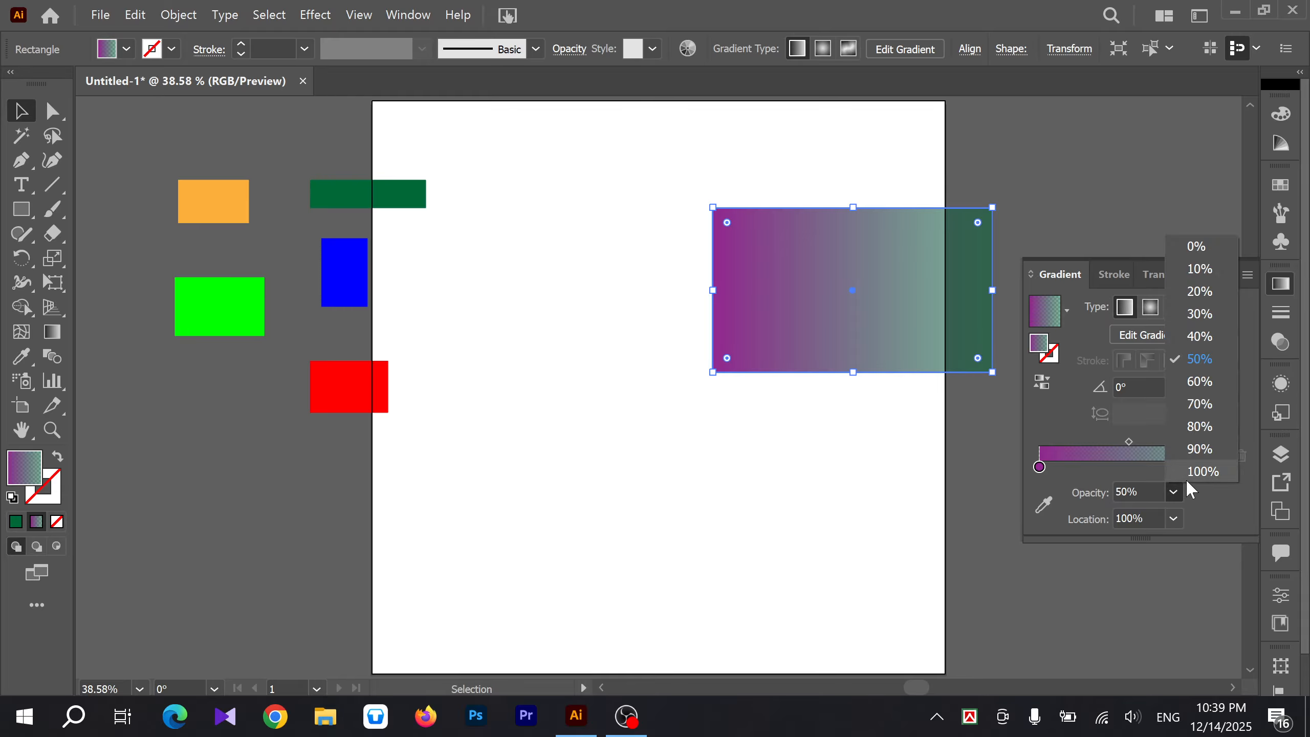
pyautogui.click(1191, 475)
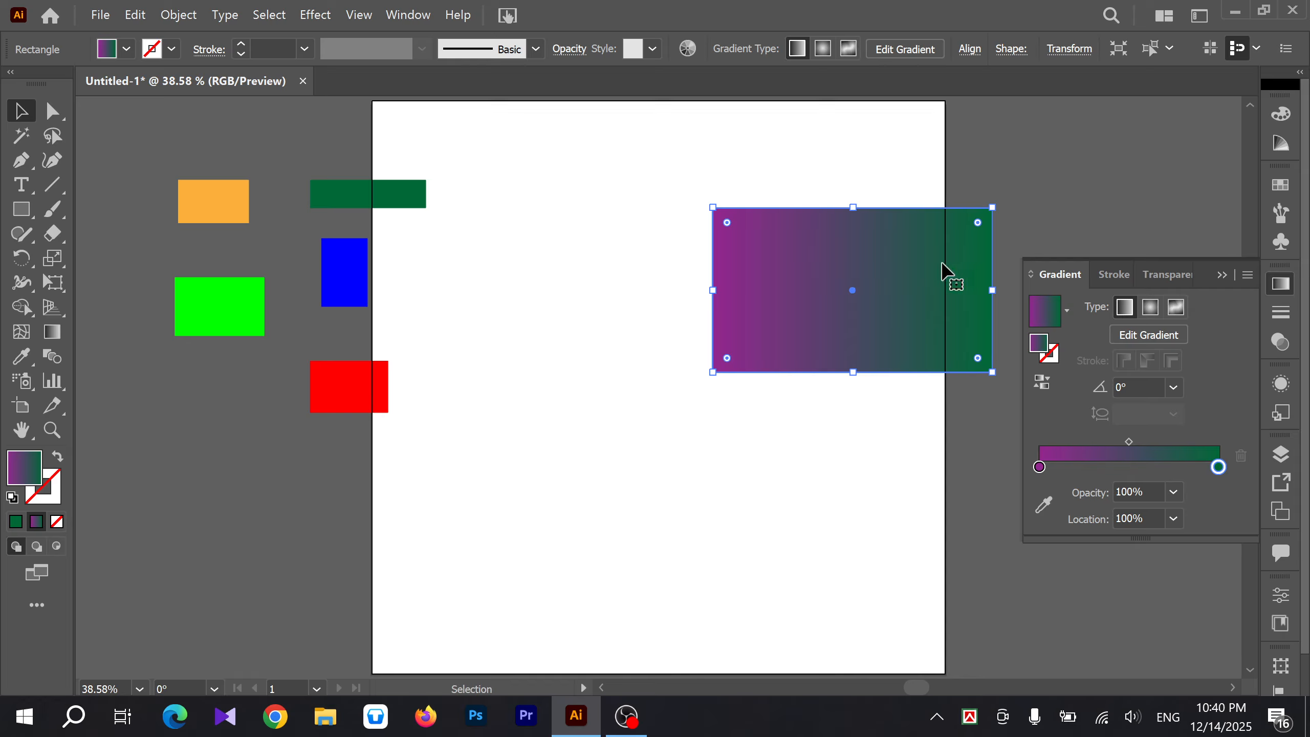
pyautogui.click(1174, 493)
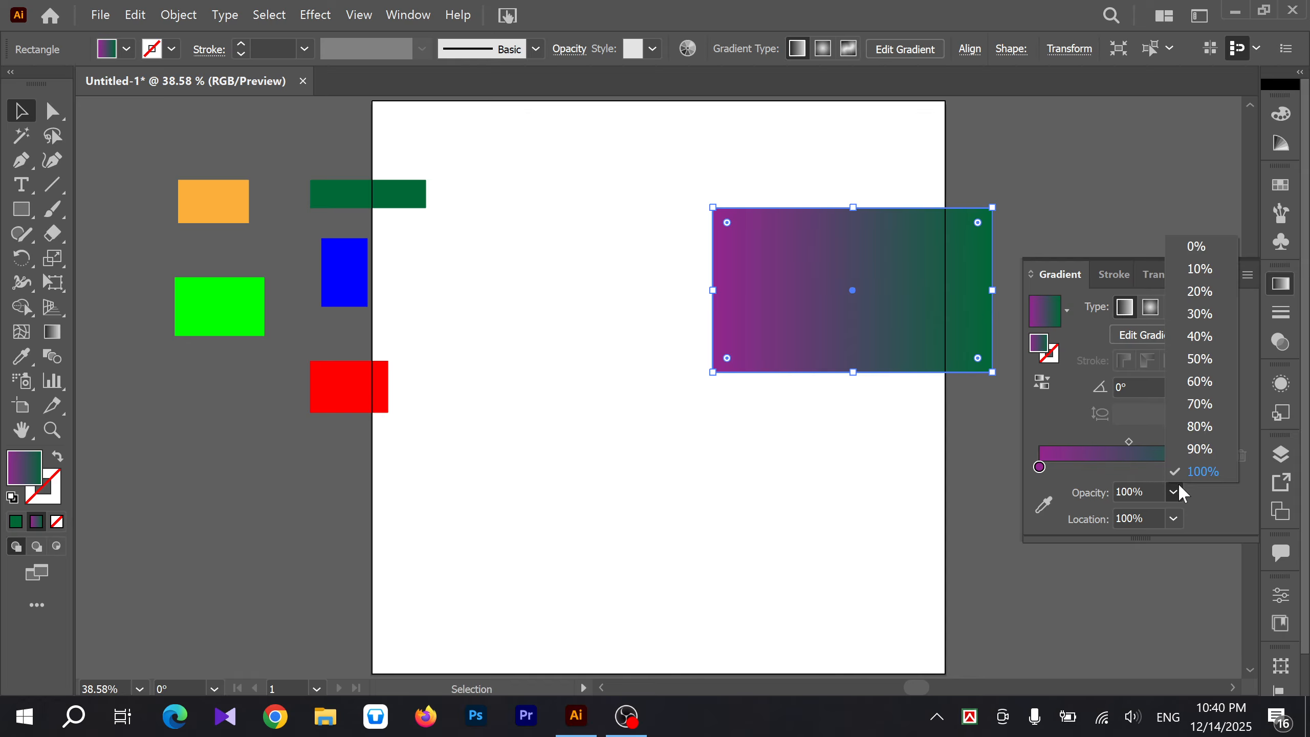
pyautogui.click(1197, 247)
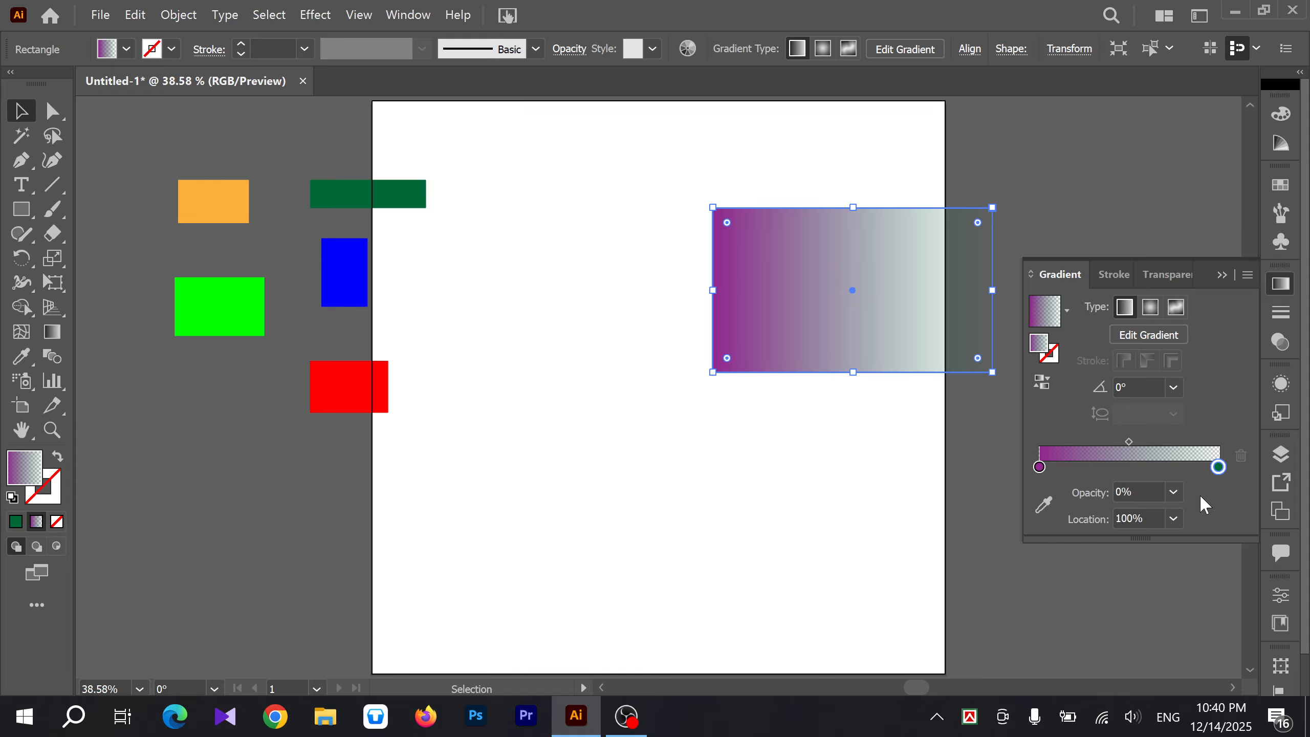
pyautogui.click(1173, 492)
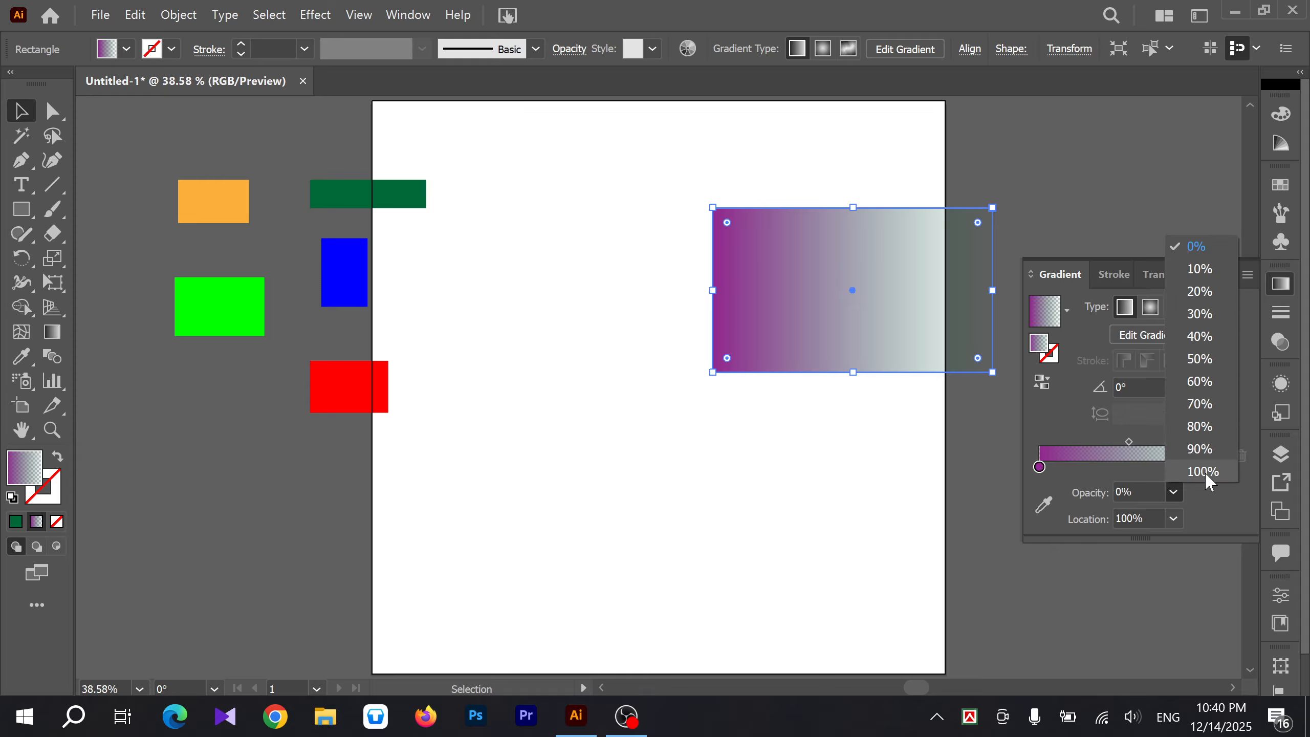
pyautogui.click(1203, 470)
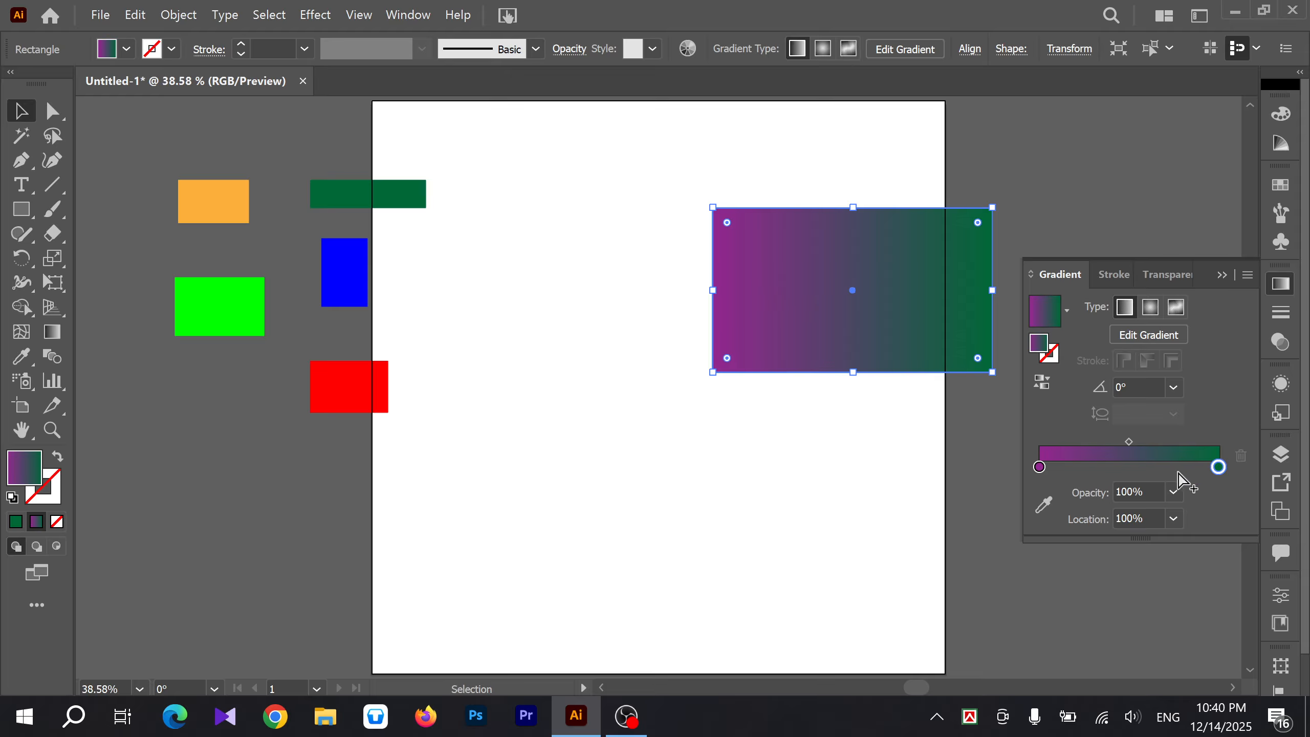
# Step: Add a gradient stop at about 23%, color it by sampling the red rectangle, and move it to about 37%
pyautogui.click(1080, 467)
pyautogui.click(1046, 502)
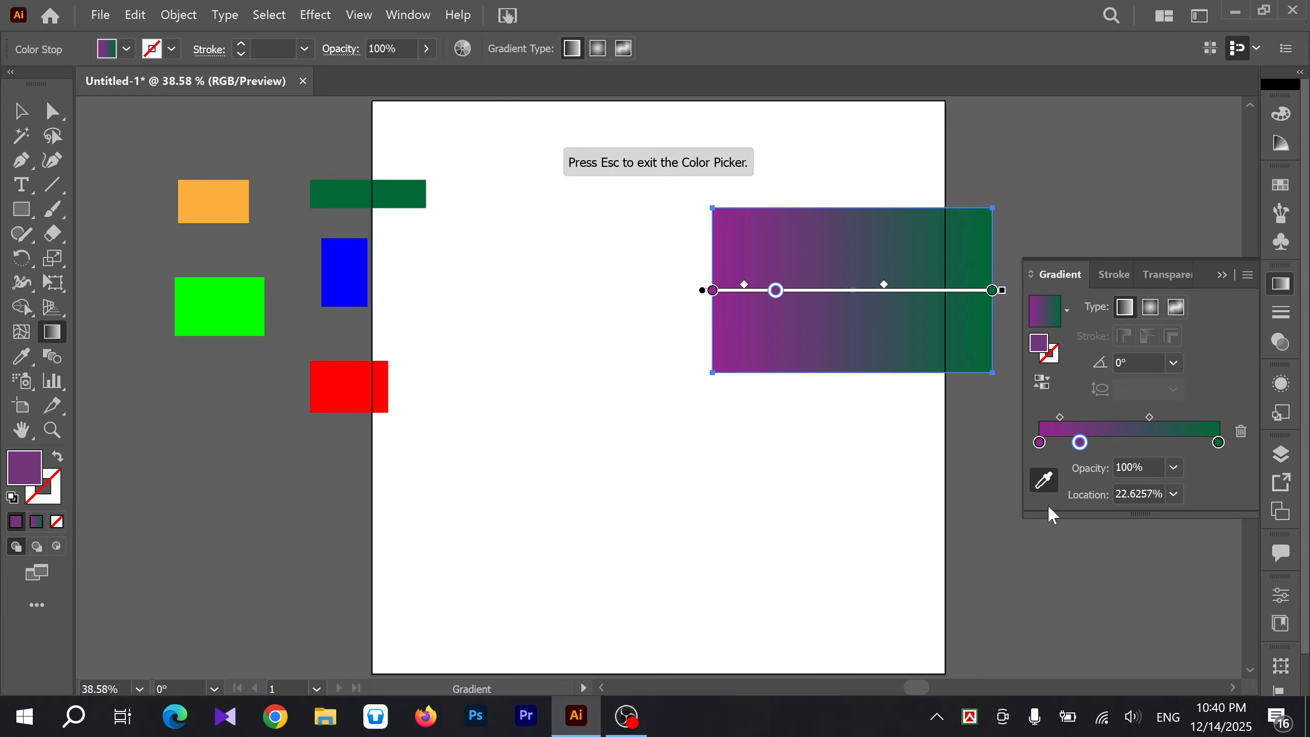
pyautogui.click(343, 385)
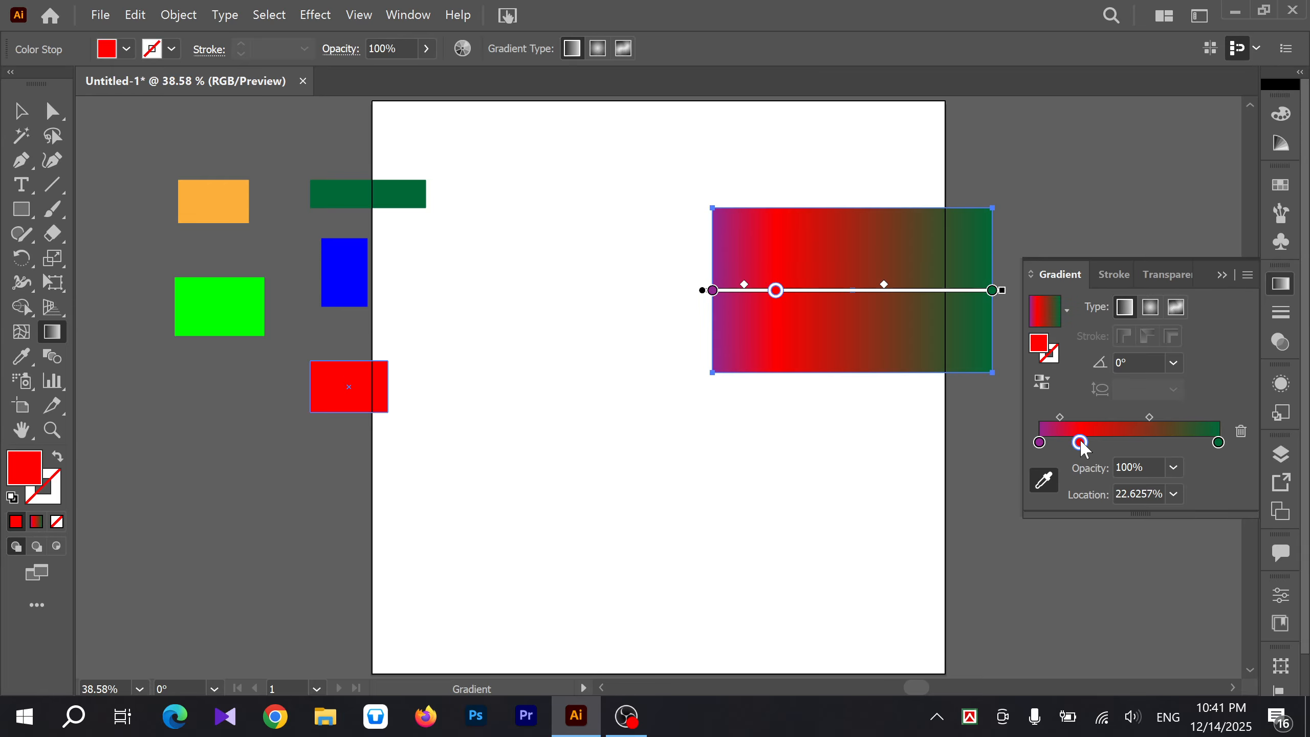
pyautogui.moveTo(1082, 443); pyautogui.dragTo(1108, 436)
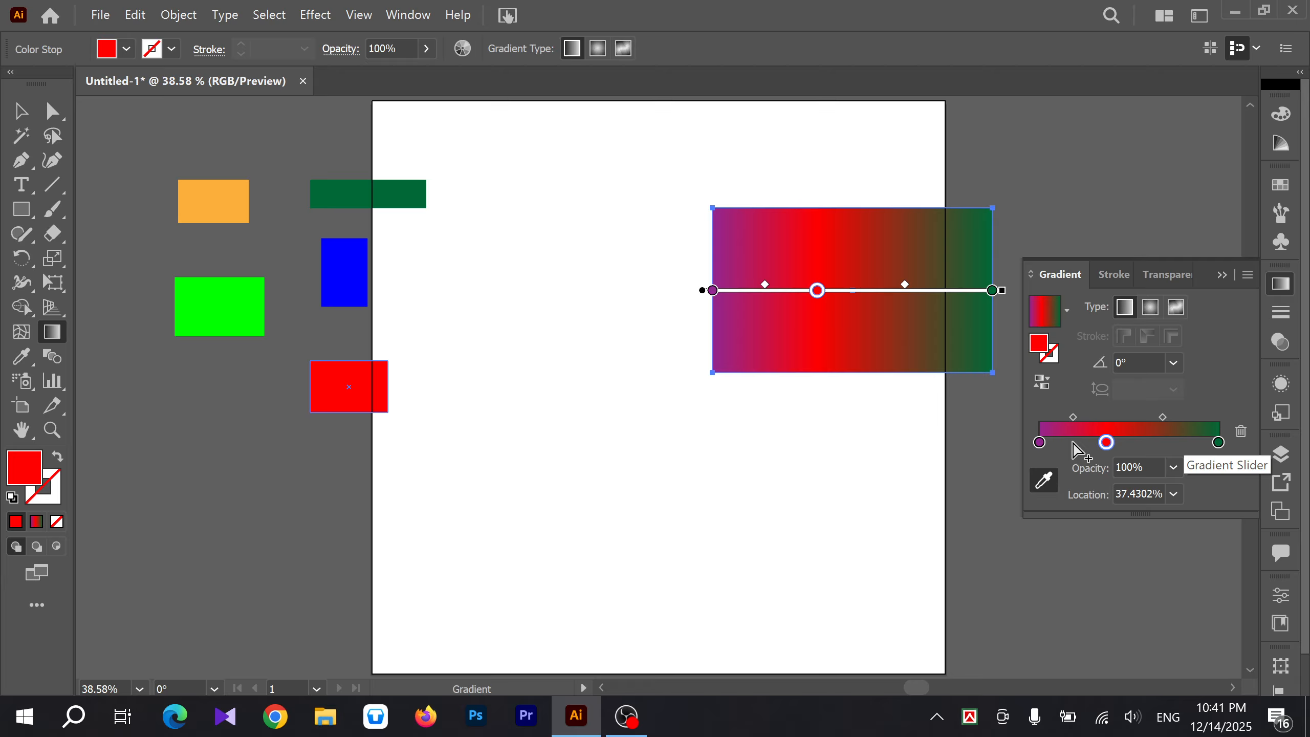
# Step: Add another gradient stop at about 80% and give it the light yellow-green swatch color
pyautogui.click(1183, 442)
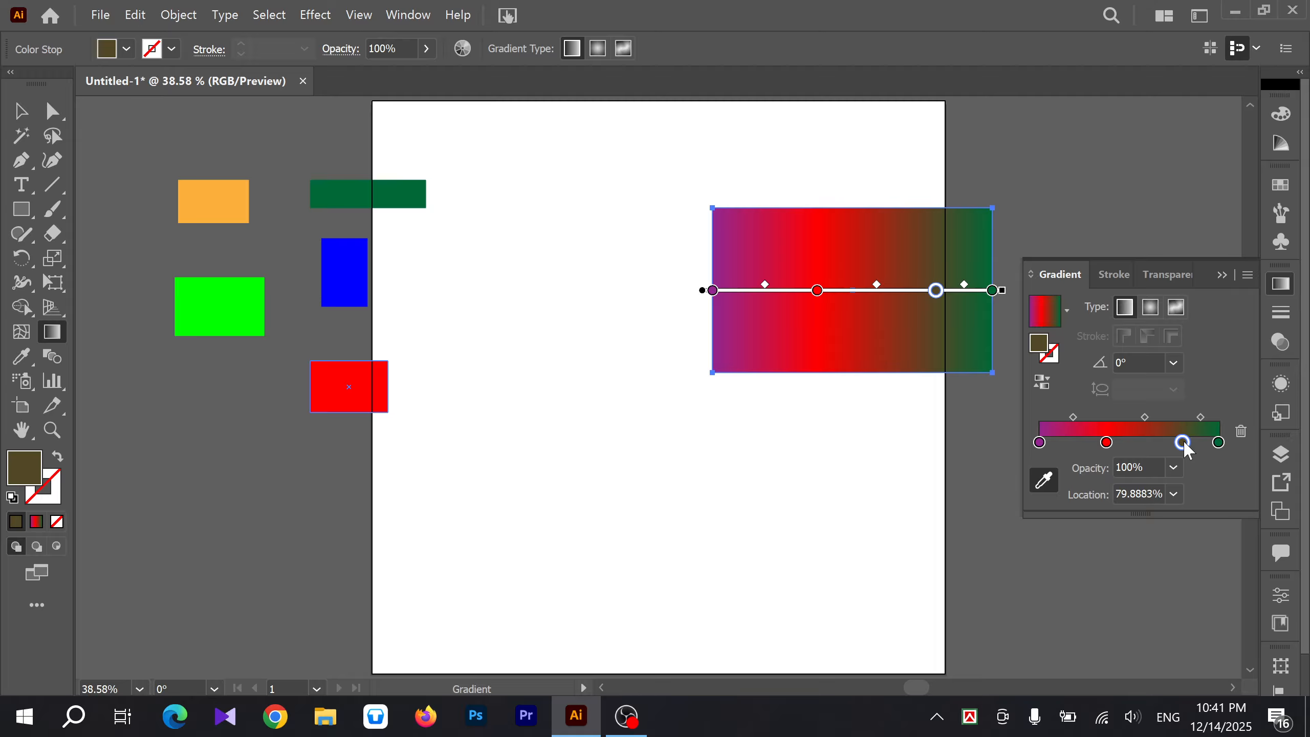
pyautogui.doubleClick(1183, 442)
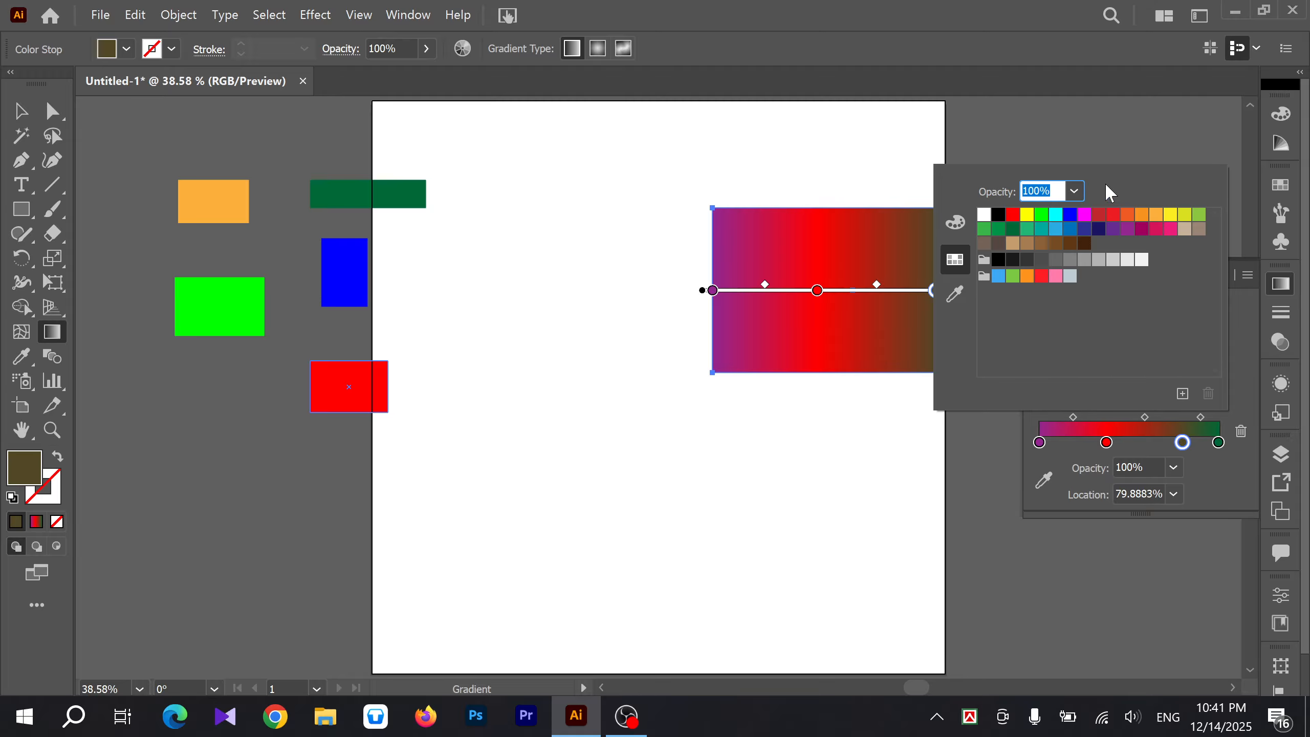
pyautogui.click(1200, 216)
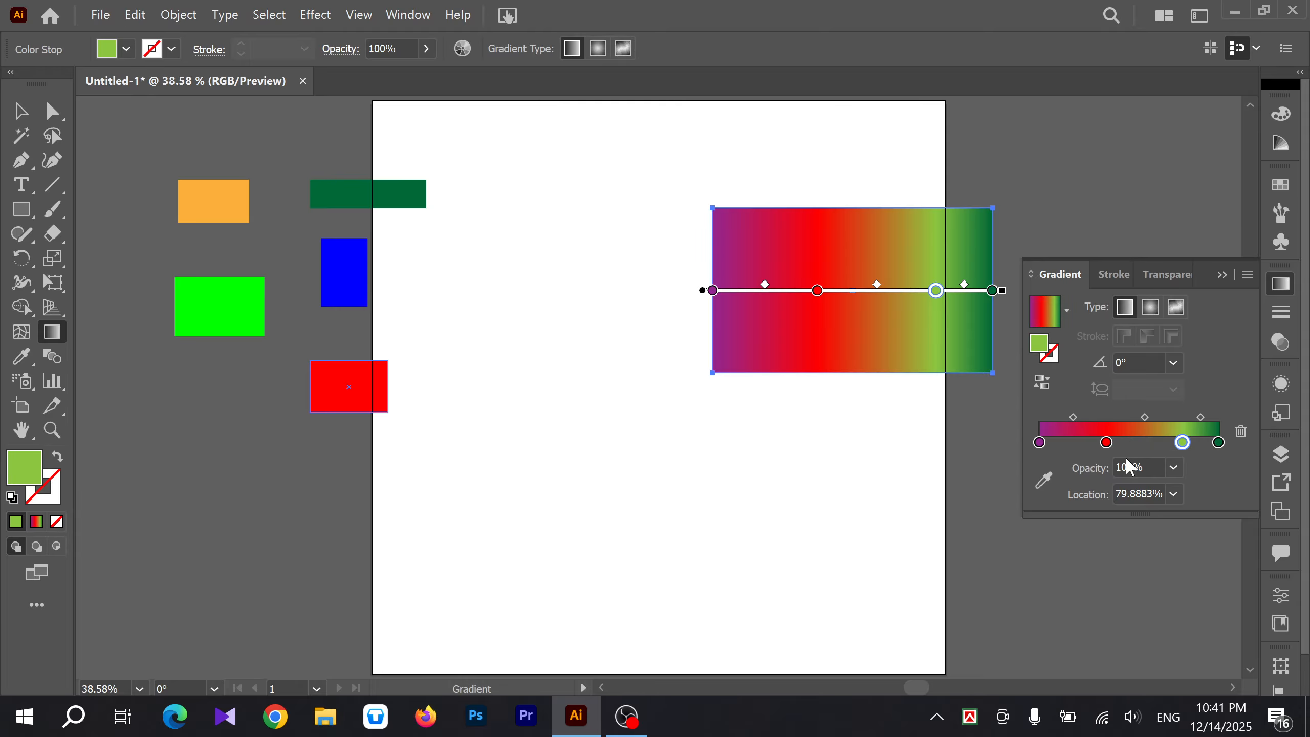
# Step: Shift the light green stop to about 76%, then set its location to the preset value of 70%
pyautogui.moveTo(1108, 441); pyautogui.dragTo(1175, 443)
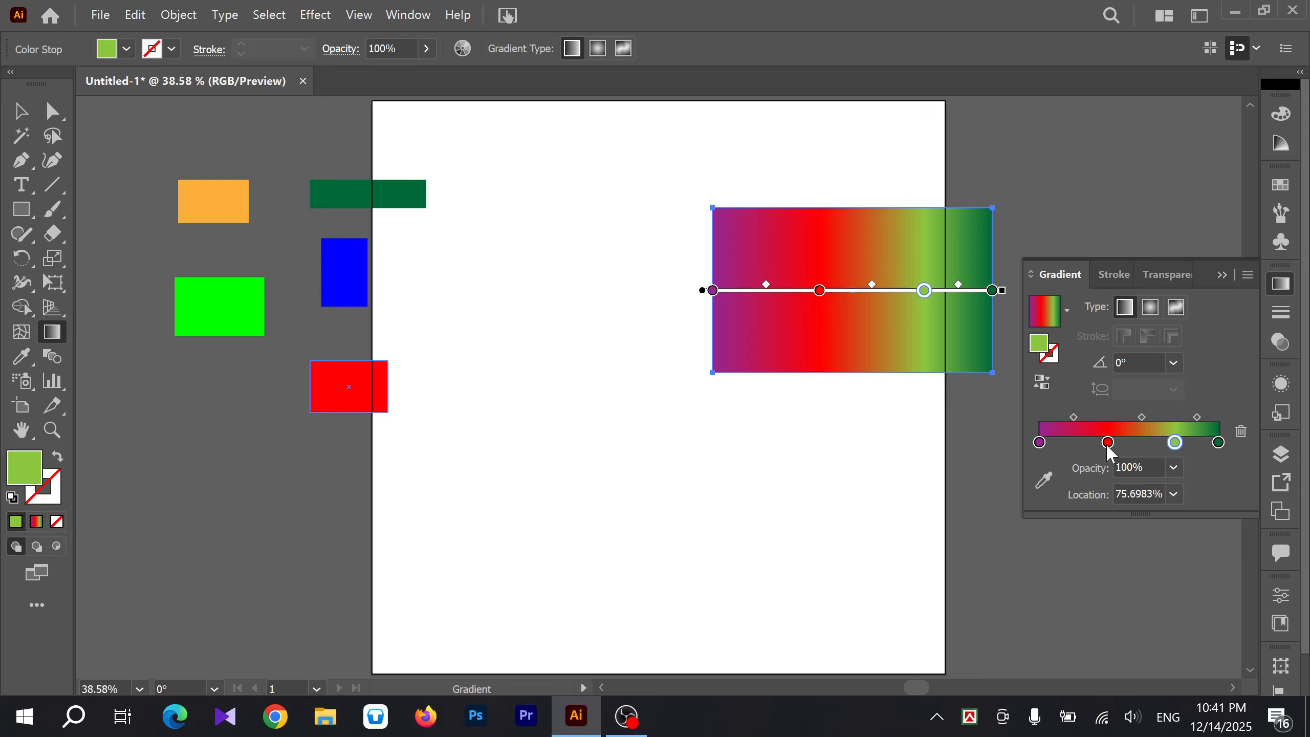
pyautogui.click(1173, 497)
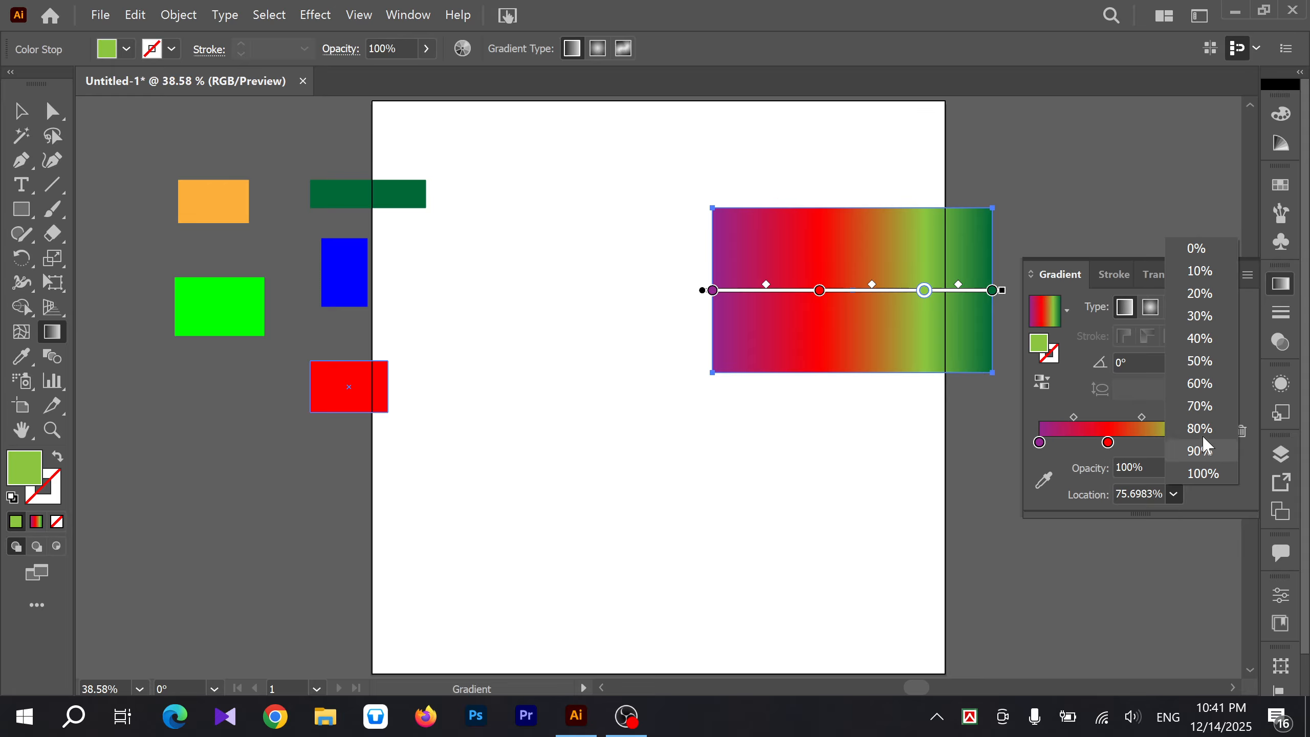
pyautogui.click(1197, 407)
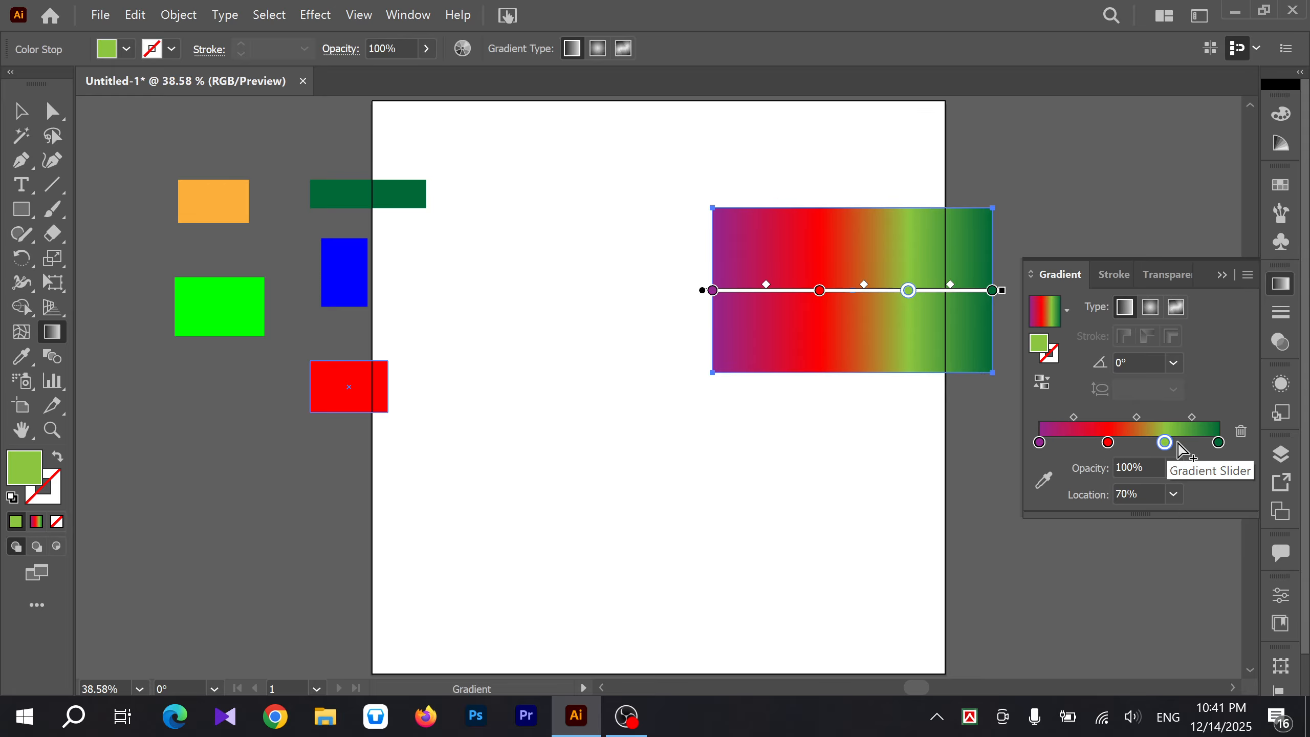
# Step: Shift the midpoint between the purple and red stops to 87%, back to about 50%, and finally to about 58%
pyautogui.moveTo(1072, 416); pyautogui.dragTo(1108, 417)
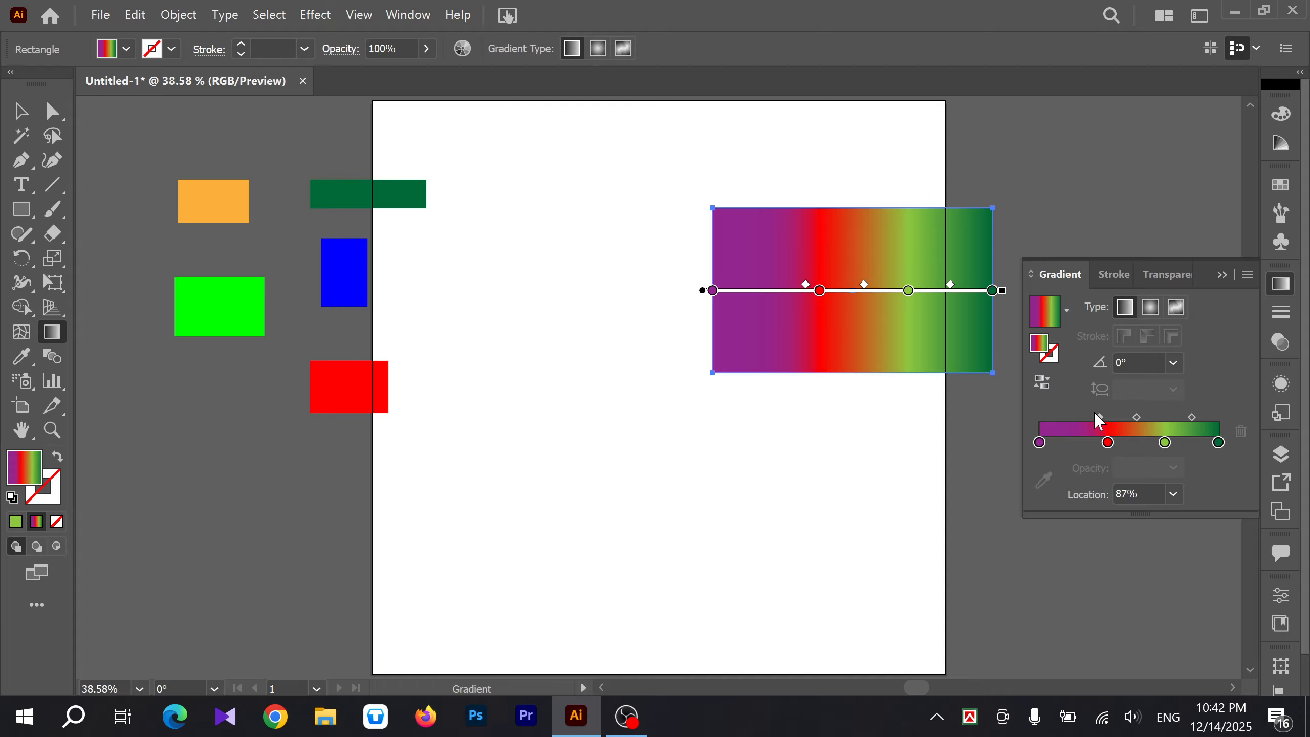
pyautogui.moveTo(1097, 416); pyautogui.dragTo(1073, 416)
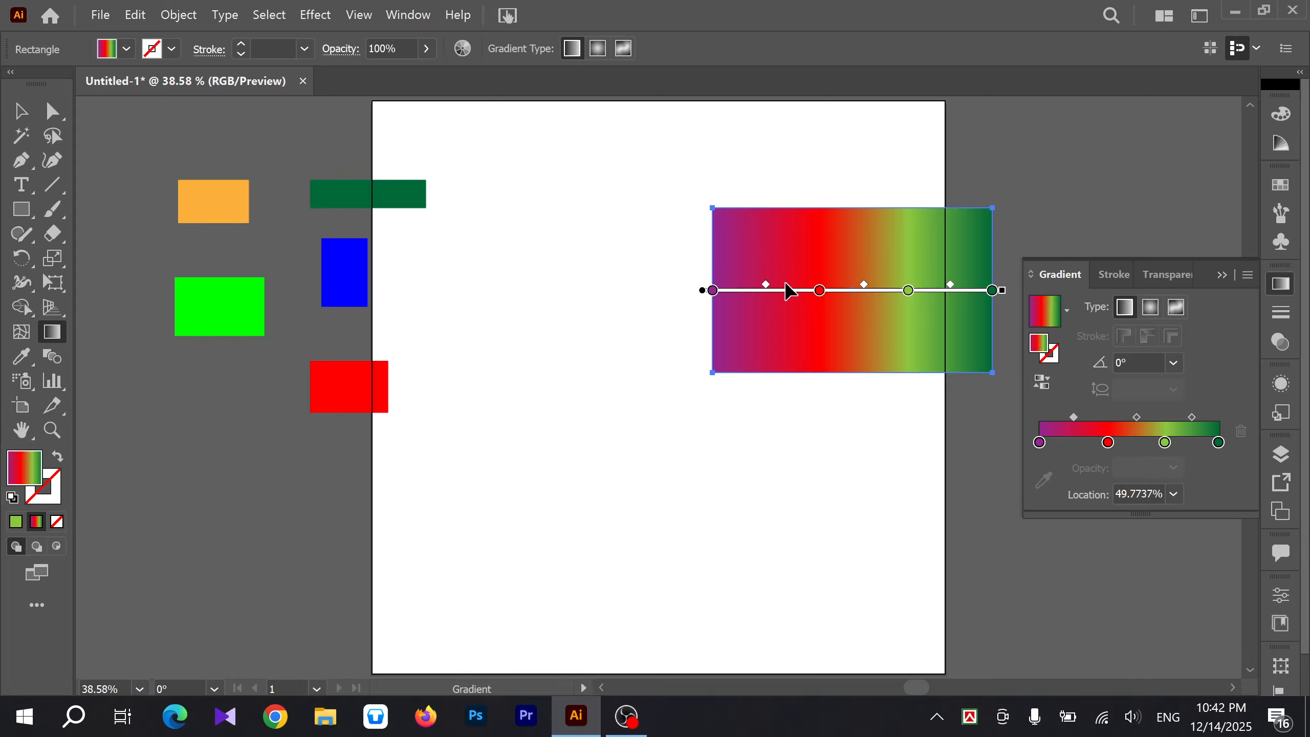
pyautogui.moveTo(766, 288)
pyautogui.mouseDown()
pyautogui.moveTo(820, 294)
pyautogui.moveTo(774, 290)
pyautogui.mouseUp()
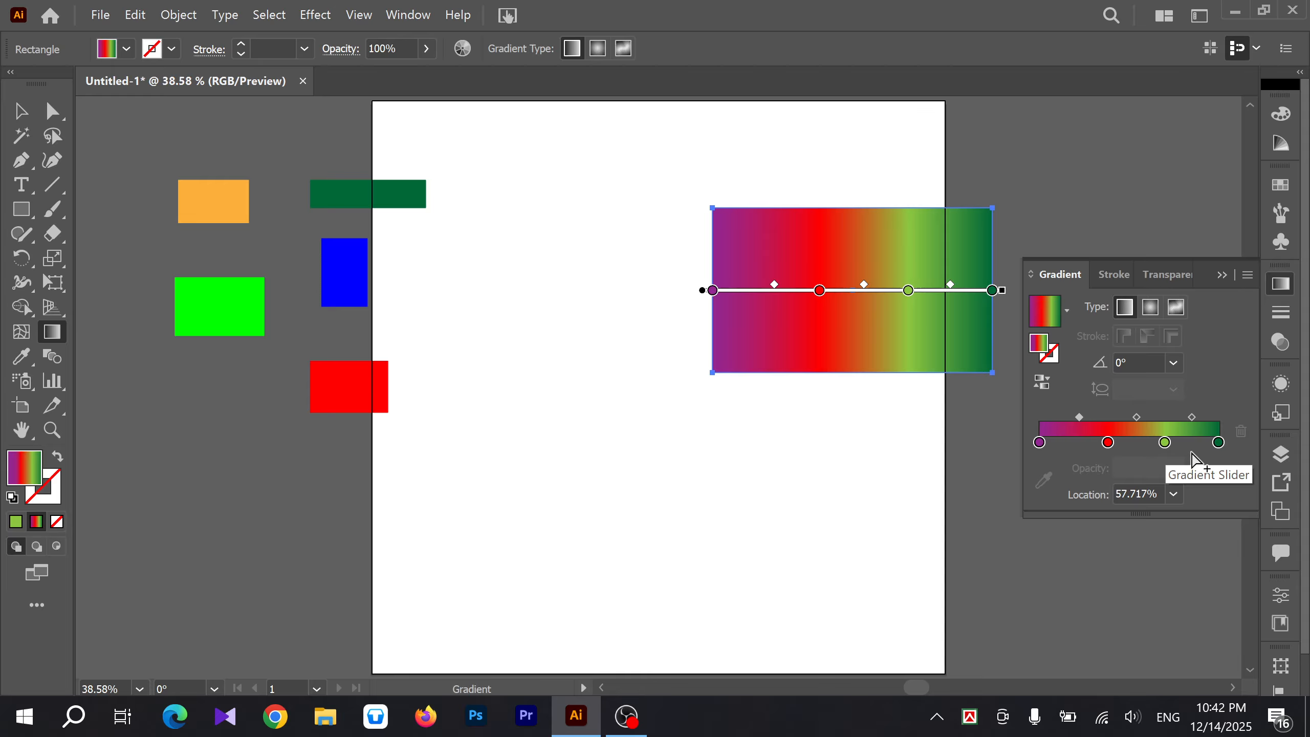
# Step: Delete the light green color stop from the gradient
pyautogui.click(1165, 442)
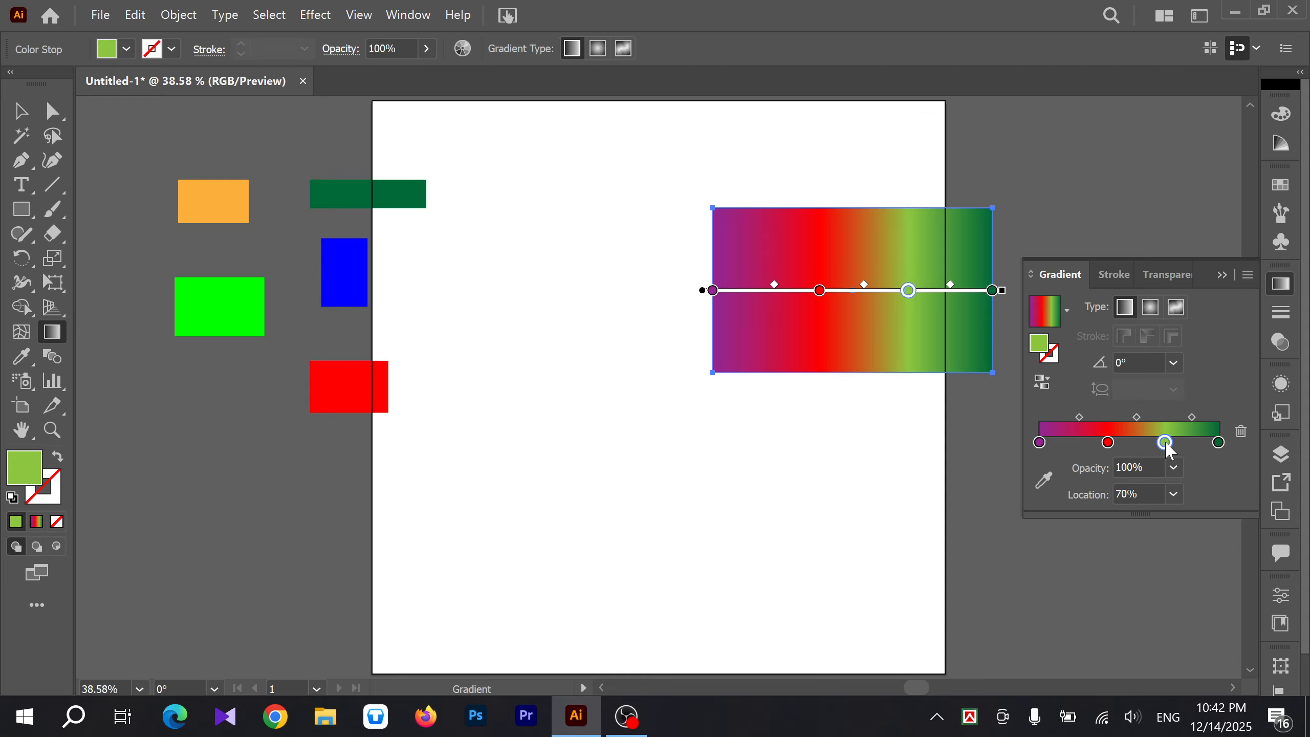
pyautogui.click(1241, 432)
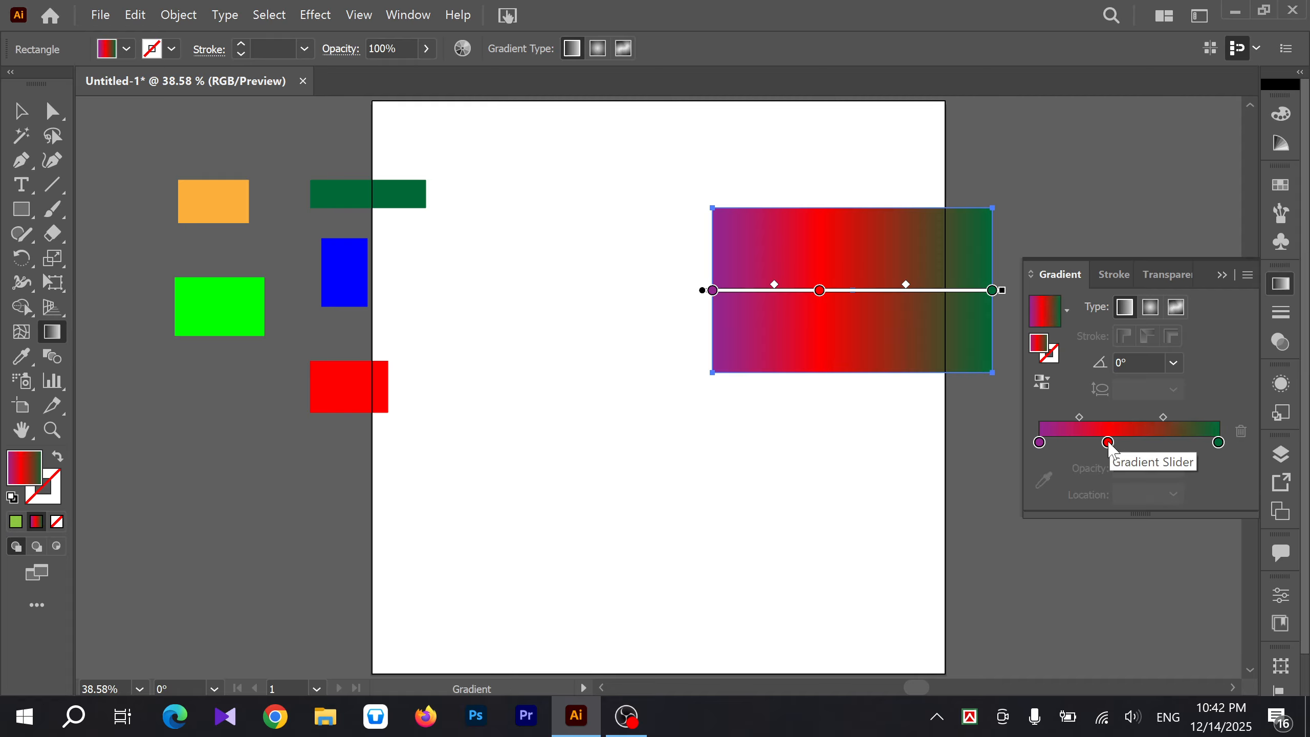
# Step: Delete the red color stop from the rectangle's gradient and set the remaining purple-to-green midpoint location to 50%
pyautogui.moveTo(1109, 443); pyautogui.dragTo(1111, 479)
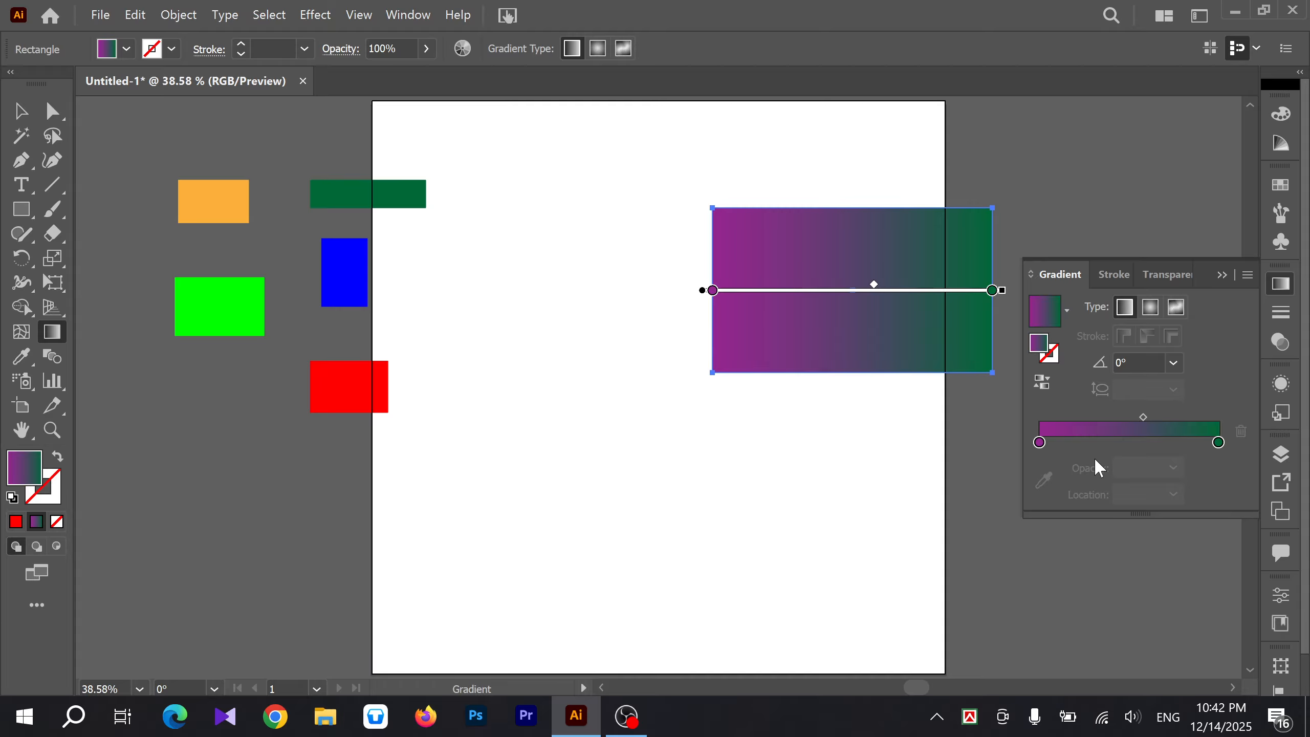
pyautogui.click(1143, 417)
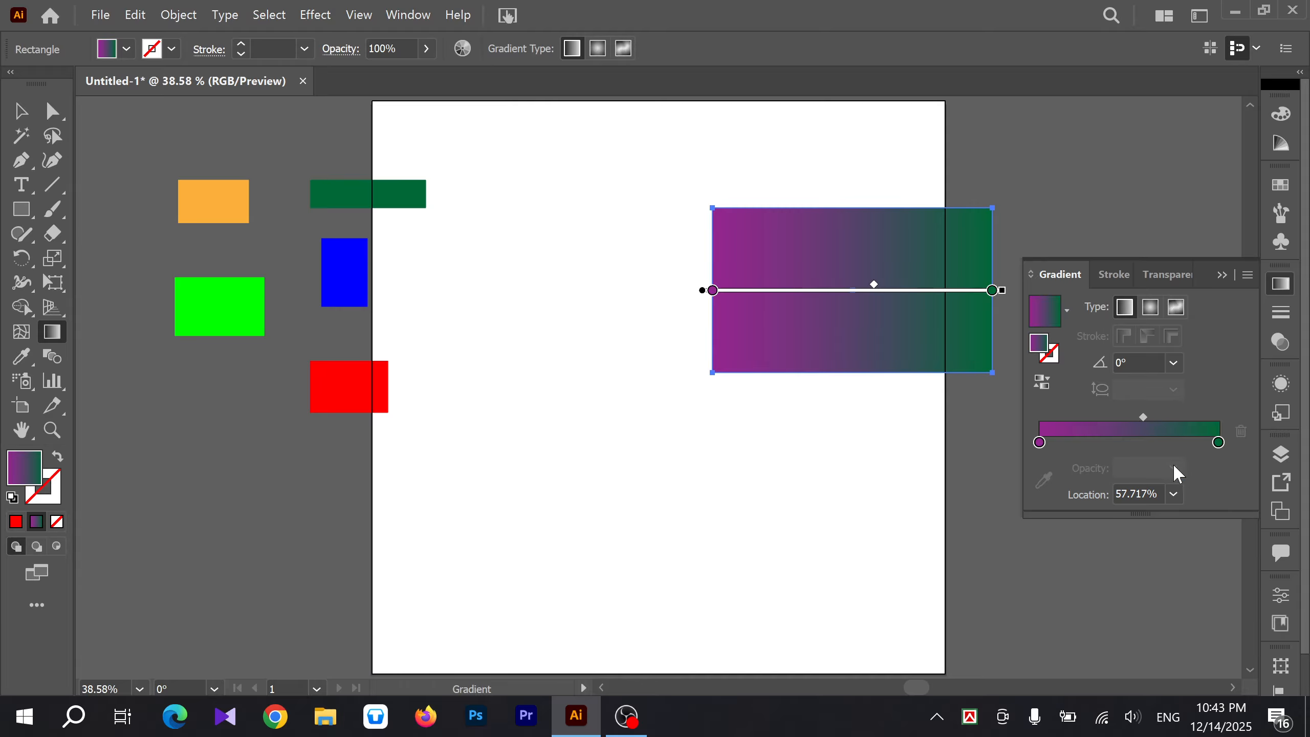
pyautogui.click(1173, 493)
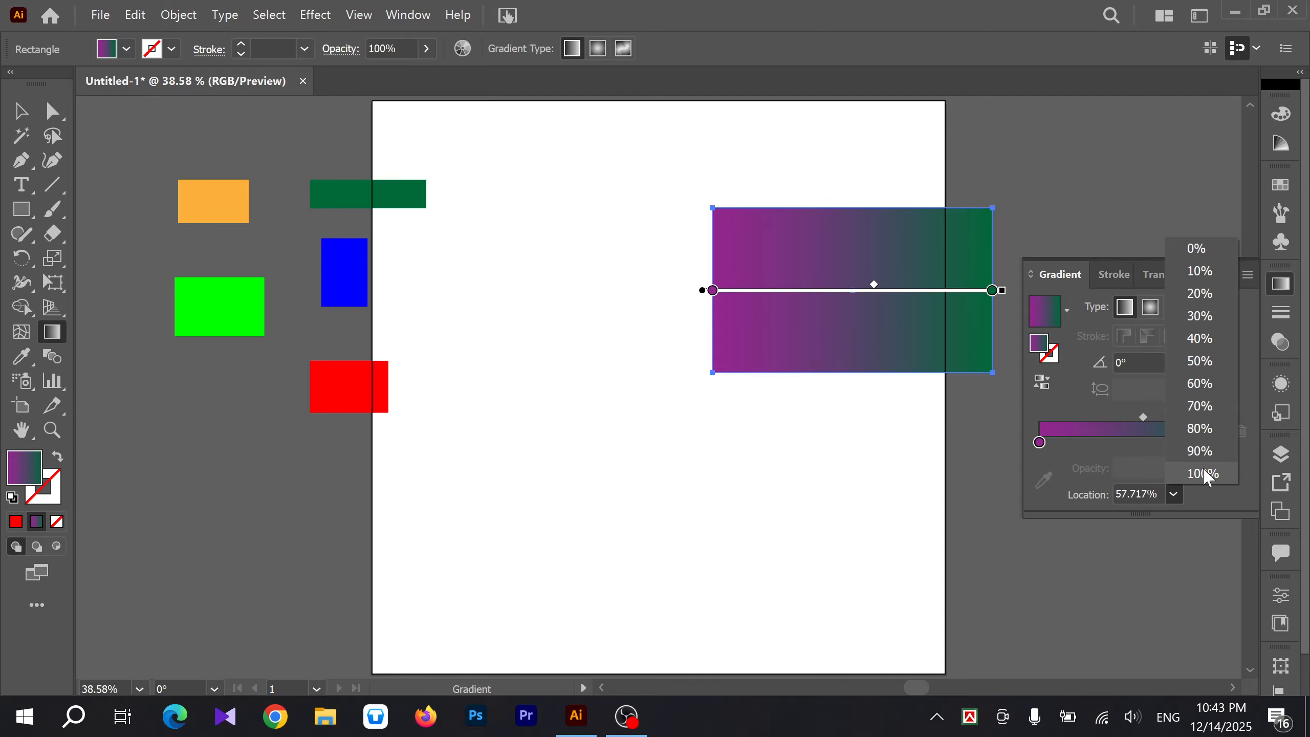
pyautogui.click(1206, 361)
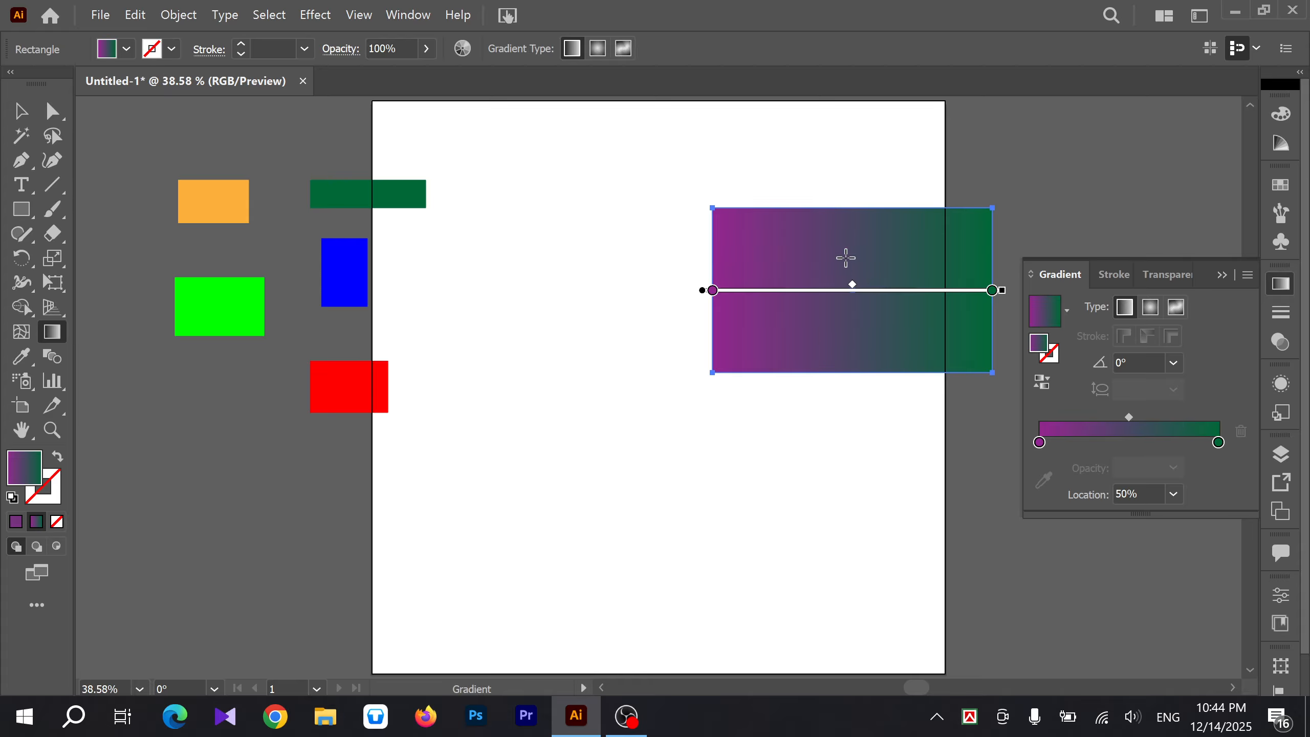
# Step: Move the gradient rectangle onto the middle of the artboard and switch its gradient type to radial
pyautogui.click(20, 110)
pyautogui.moveTo(805, 253); pyautogui.dragTo(598, 317)
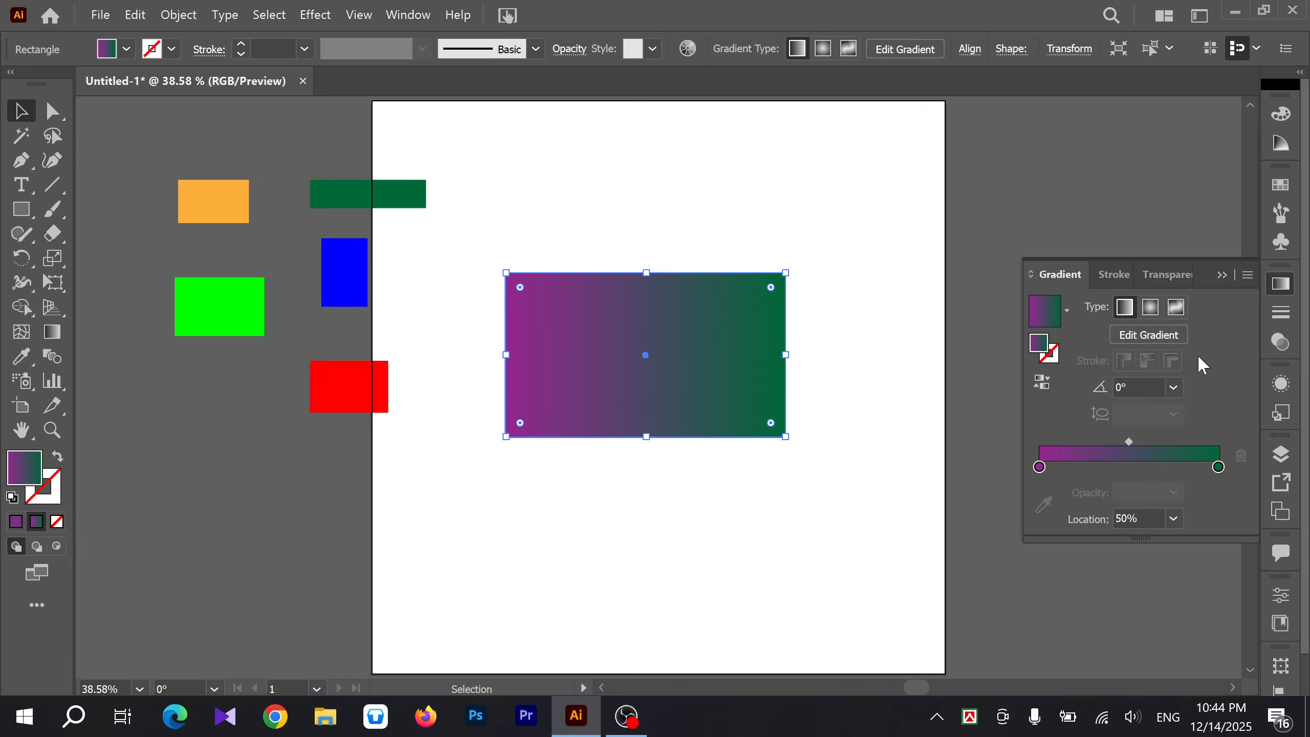
pyautogui.click(1151, 316)
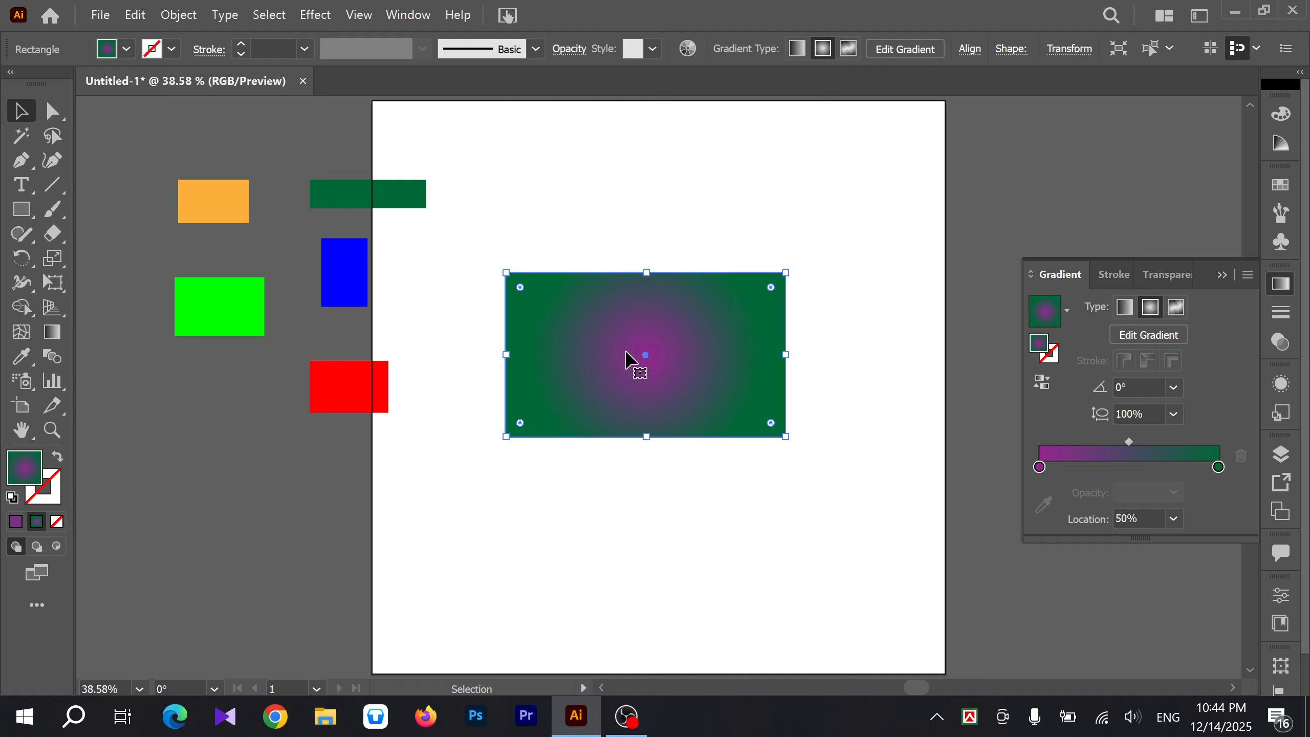
# Step: Stretch the radial-gradient rectangle slightly wider and extend its upper edge to make it taller
pyautogui.moveTo(786, 354)
pyautogui.mouseDown()
pyautogui.moveTo(732, 354)
pyautogui.moveTo(784, 361)
pyautogui.mouseUp()
pyautogui.moveTo(649, 276); pyautogui.dragTo(647, 240)
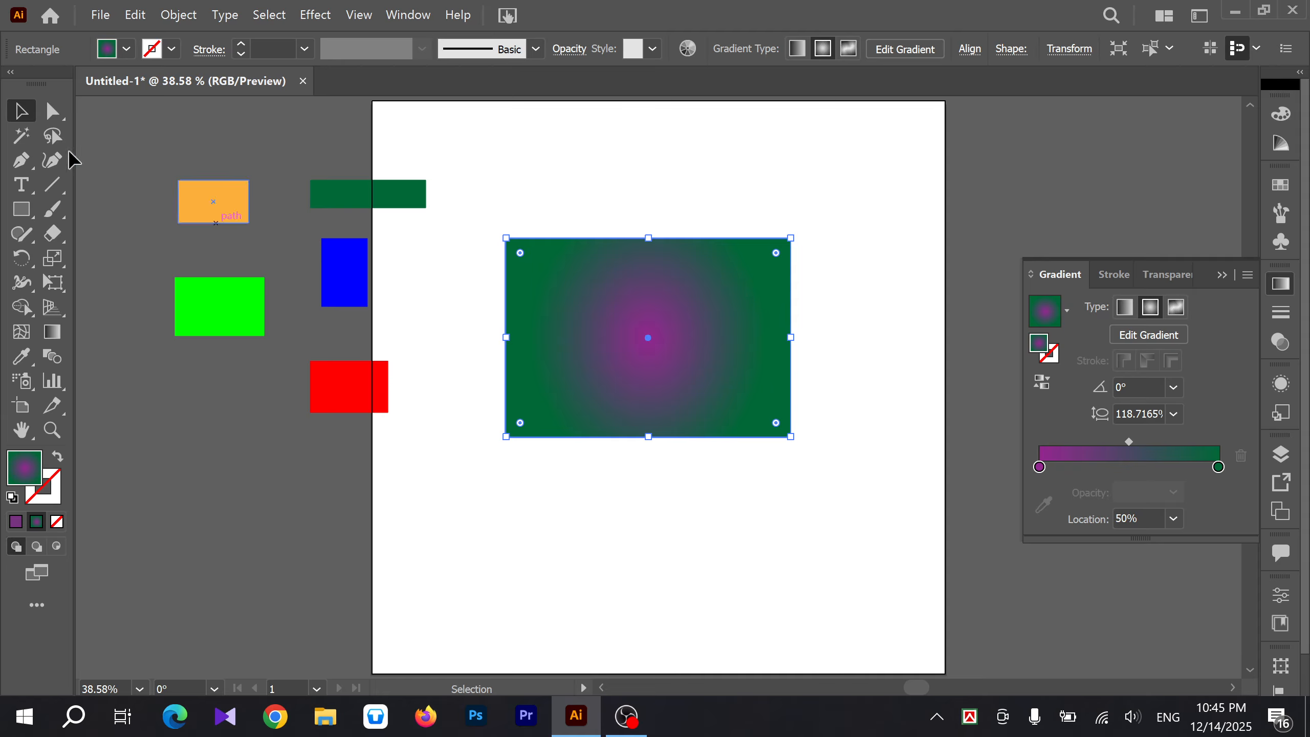
# Step: Draw a circle with the same radial gradient below the rectangle using the Ellipse tool
pyautogui.click(32, 219)
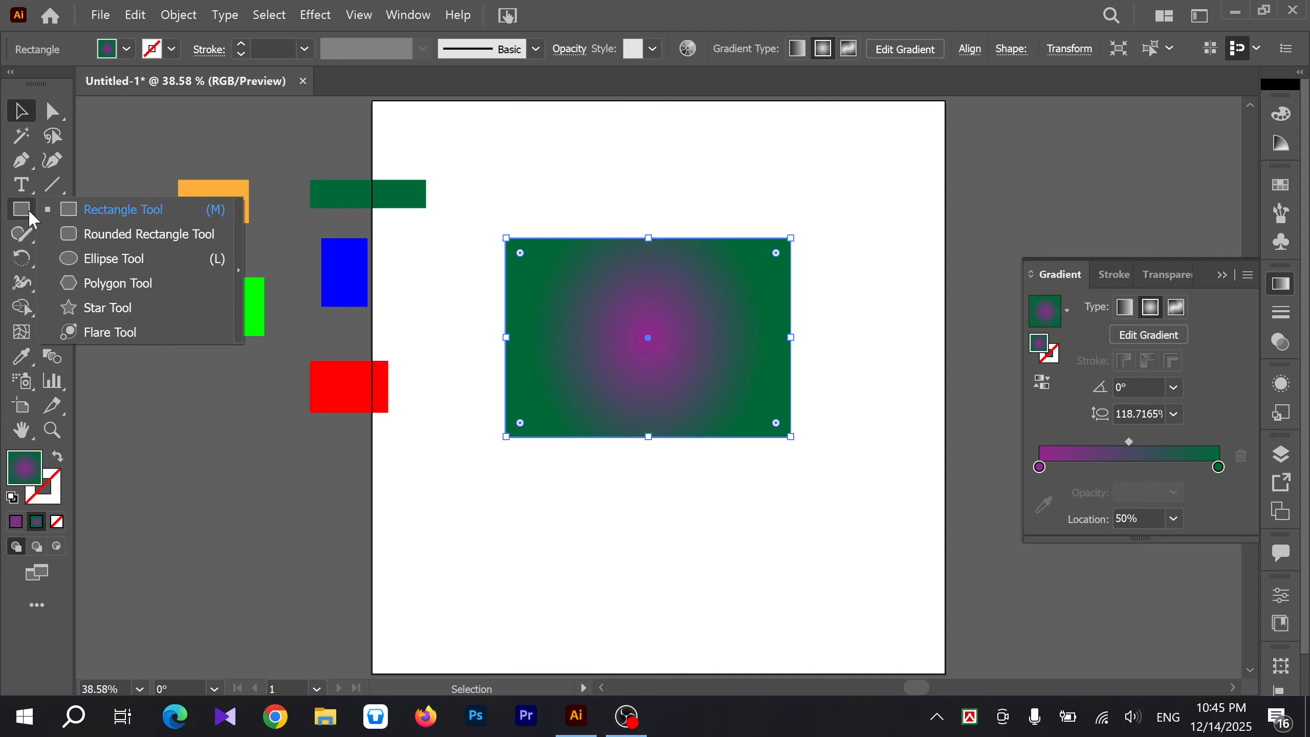
pyautogui.click(111, 261)
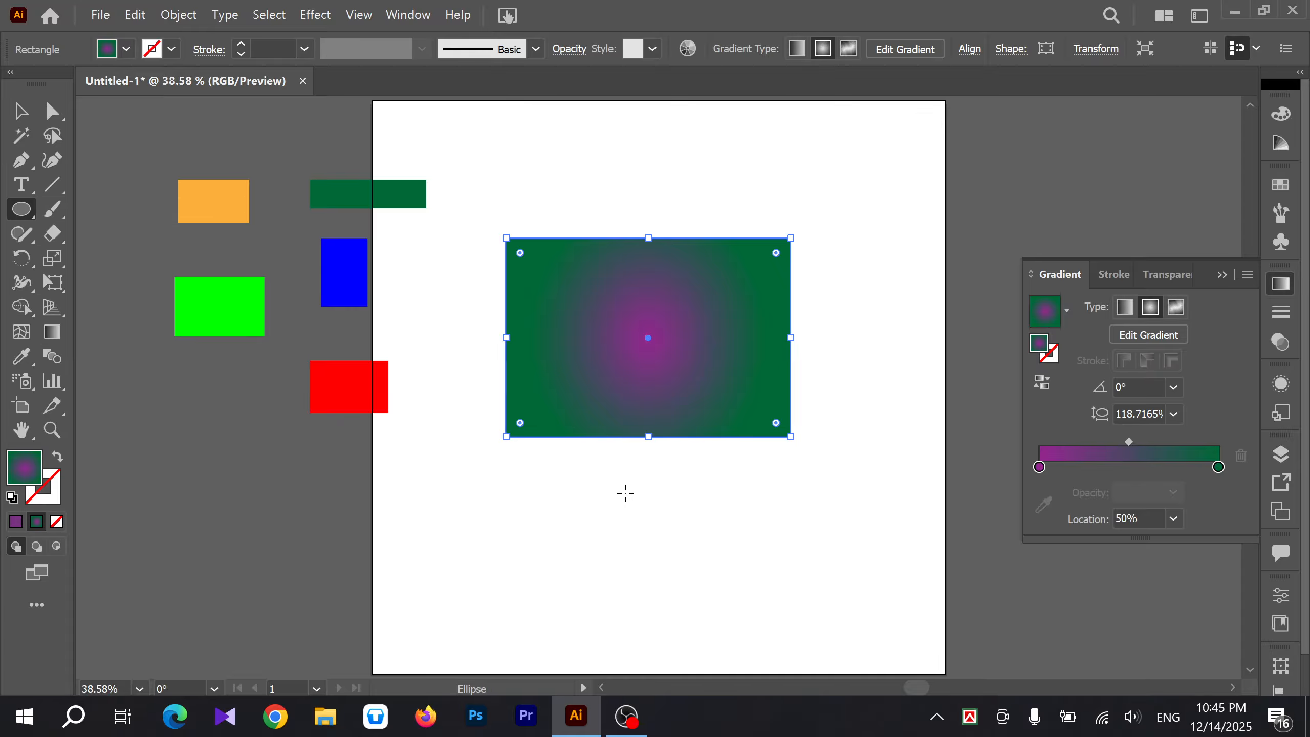
pyautogui.scroll(-3, 619, 480)
pyautogui.moveTo(625, 451)
pyautogui.mouseDown()
pyautogui.moveTo(705, 485)
pyautogui.moveTo(609, 473)
pyautogui.mouseUp()
pyautogui.press('v')
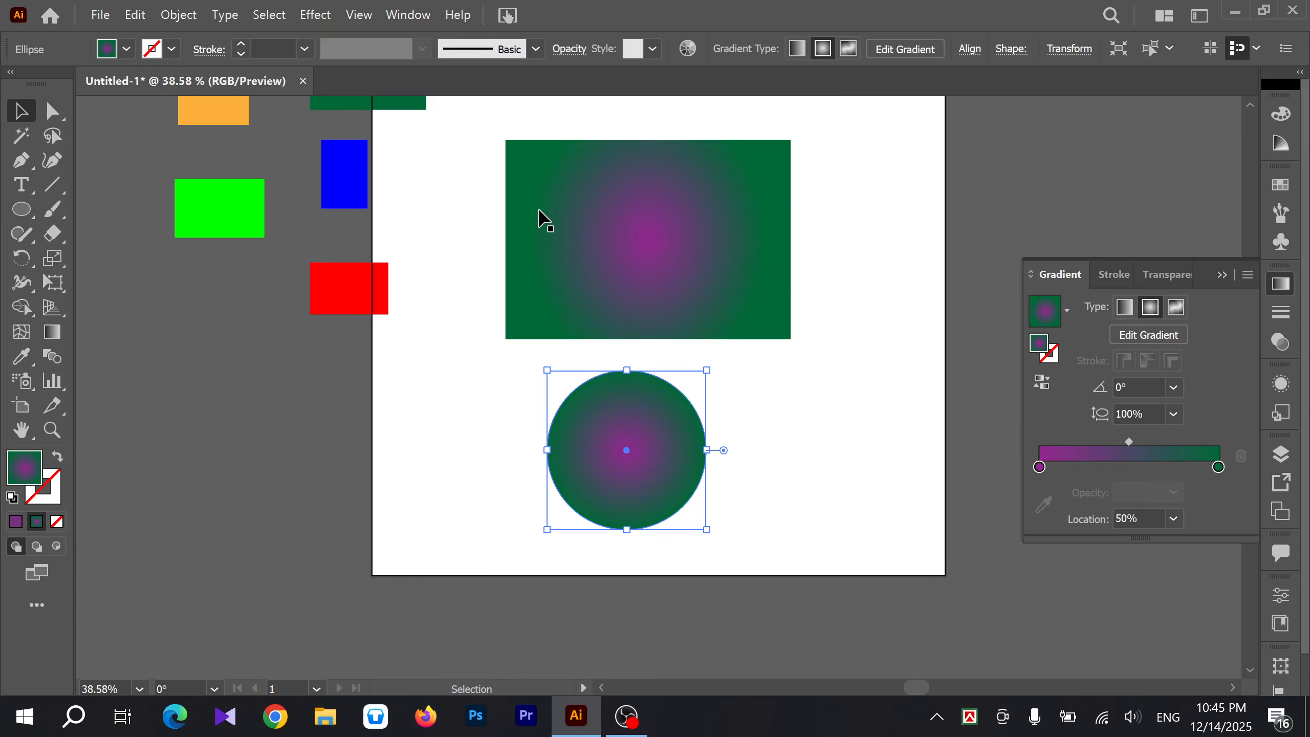
# Step: Delete the large gradient rectangle and move the circle up into its place on the artboard
pyautogui.click(578, 217)
pyautogui.press('Delete')
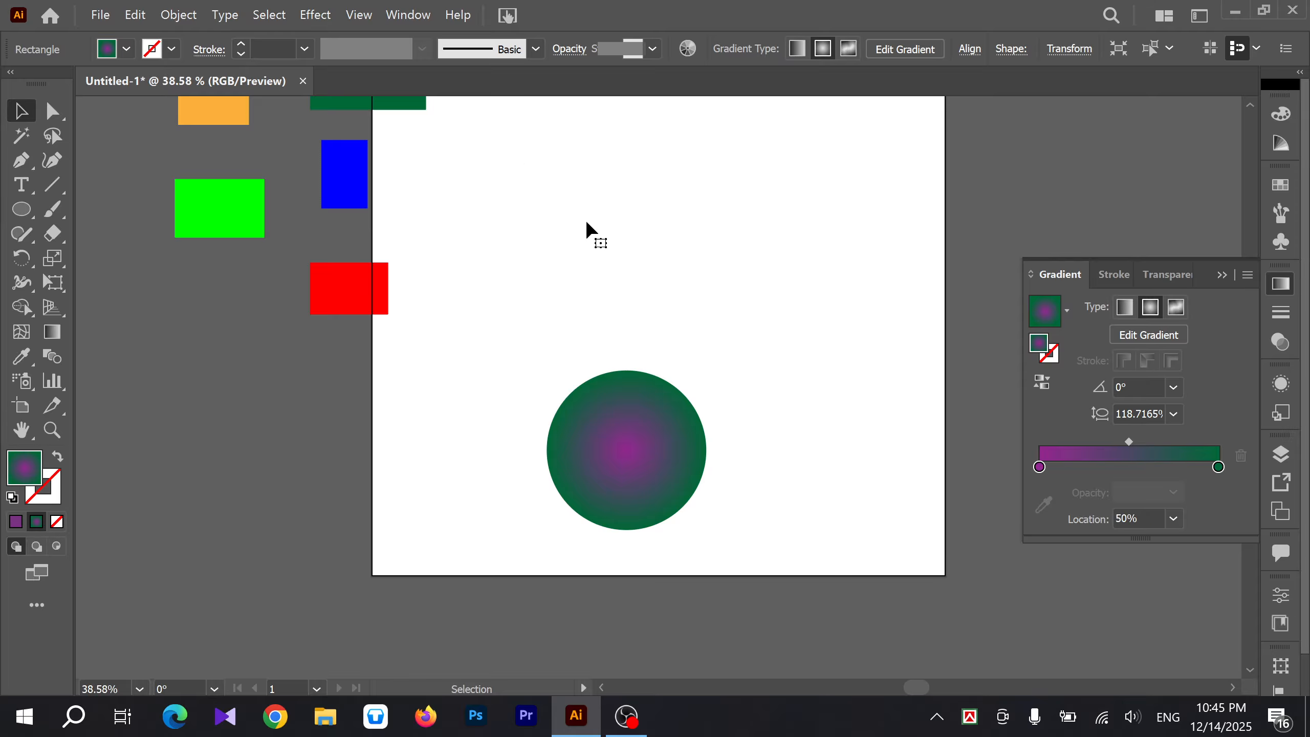
pyautogui.moveTo(624, 428); pyautogui.dragTo(658, 243)
pyautogui.scroll(2, 658, 242)
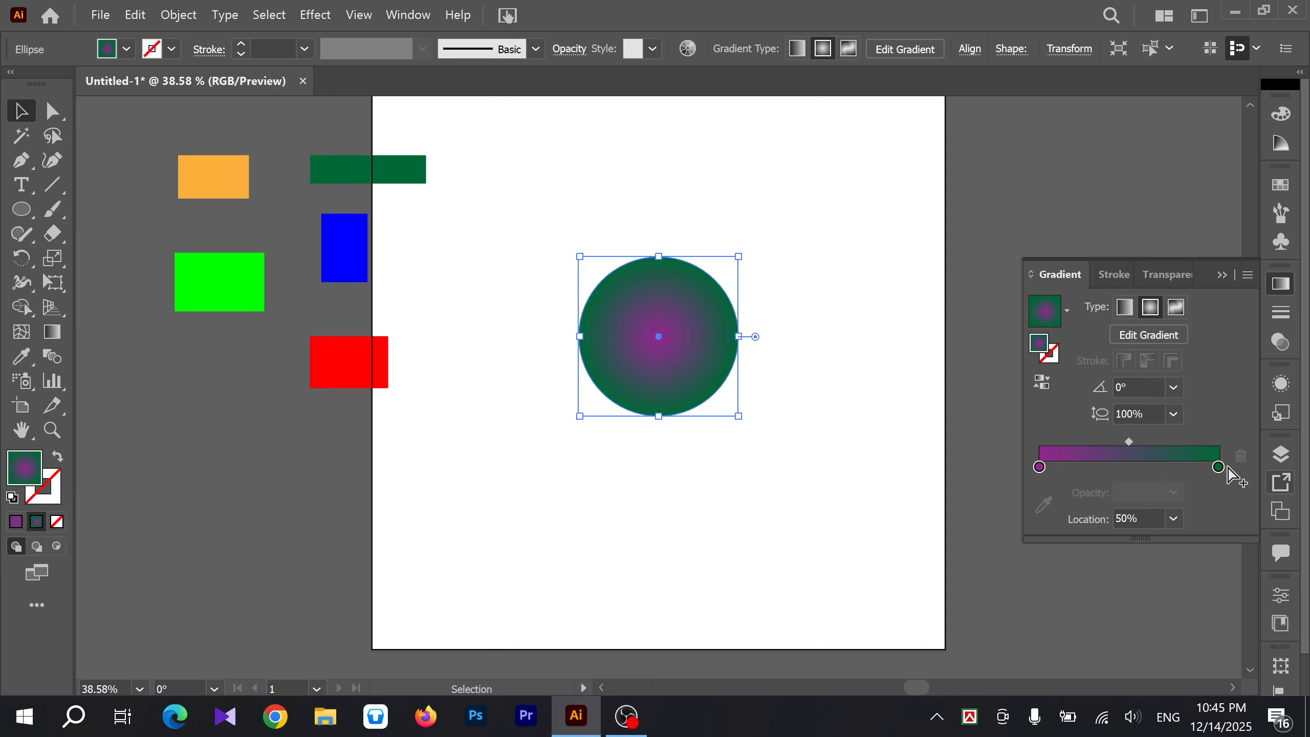
# Step: Recolor the circle's inner purple gradient stop by sampling the orange from the orange rectangle
pyautogui.press('g')
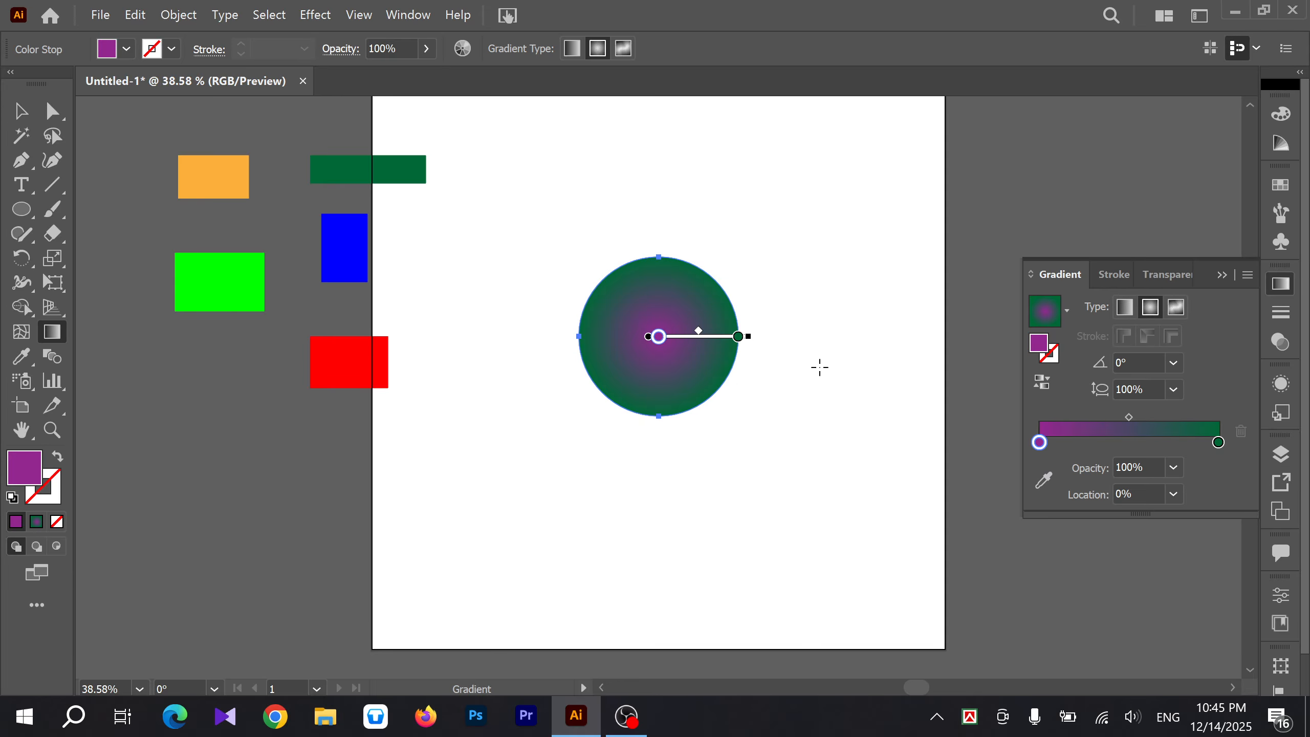
pyautogui.click(1044, 483)
pyautogui.click(218, 174)
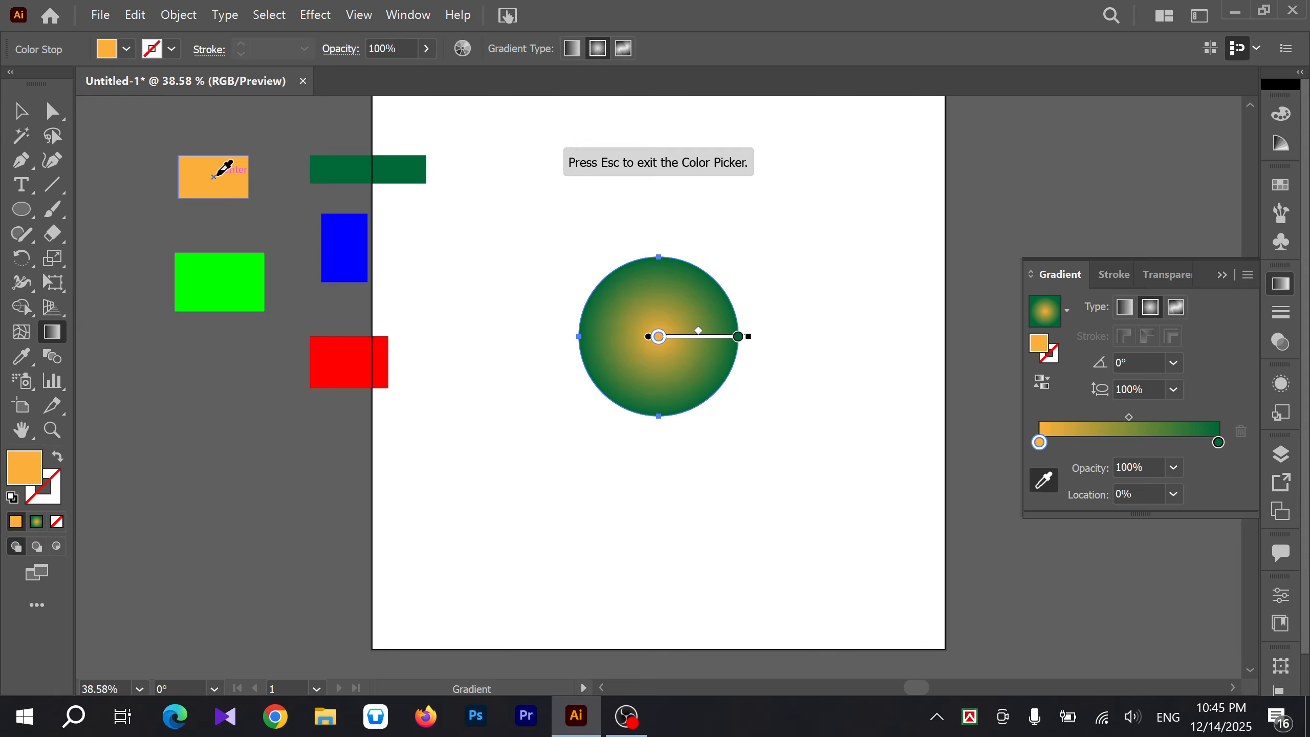
pyautogui.press('Escape')
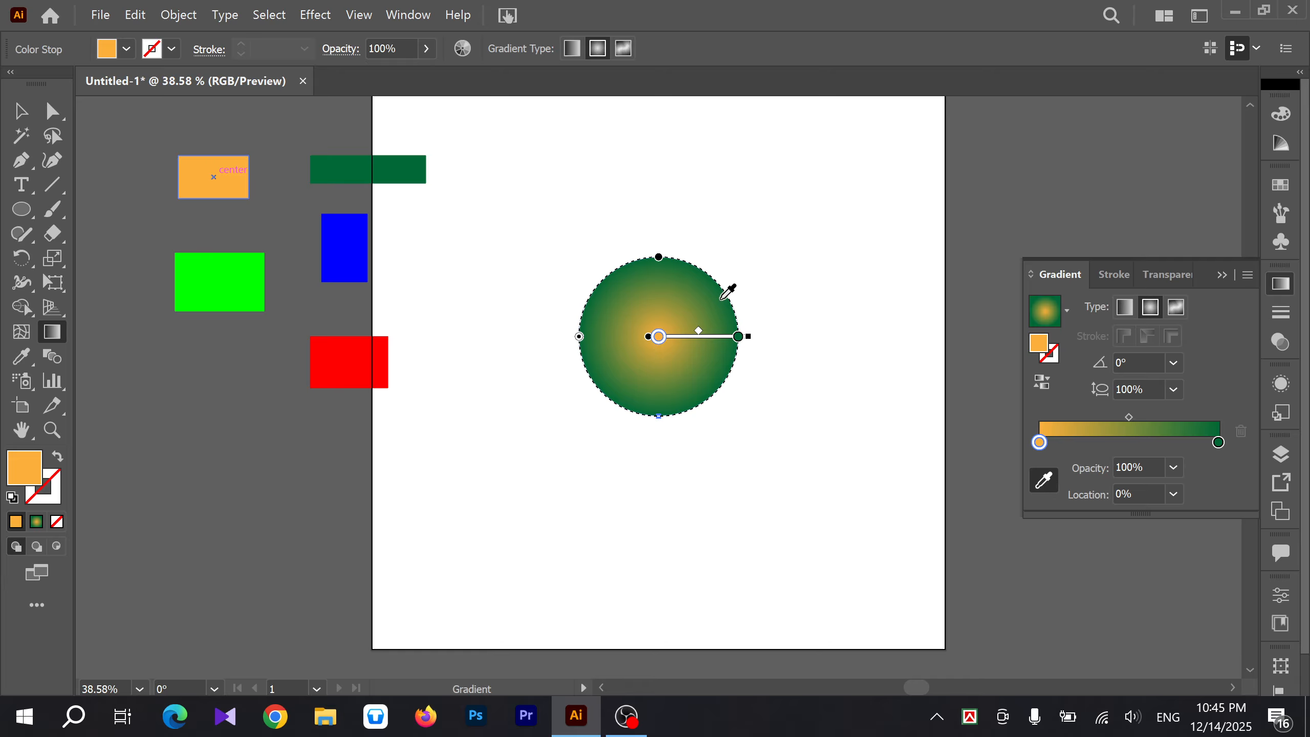
# Step: Add a color stop at about 39% on the circle's gradient and sample its color from the red rectangle
pyautogui.click(1108, 442)
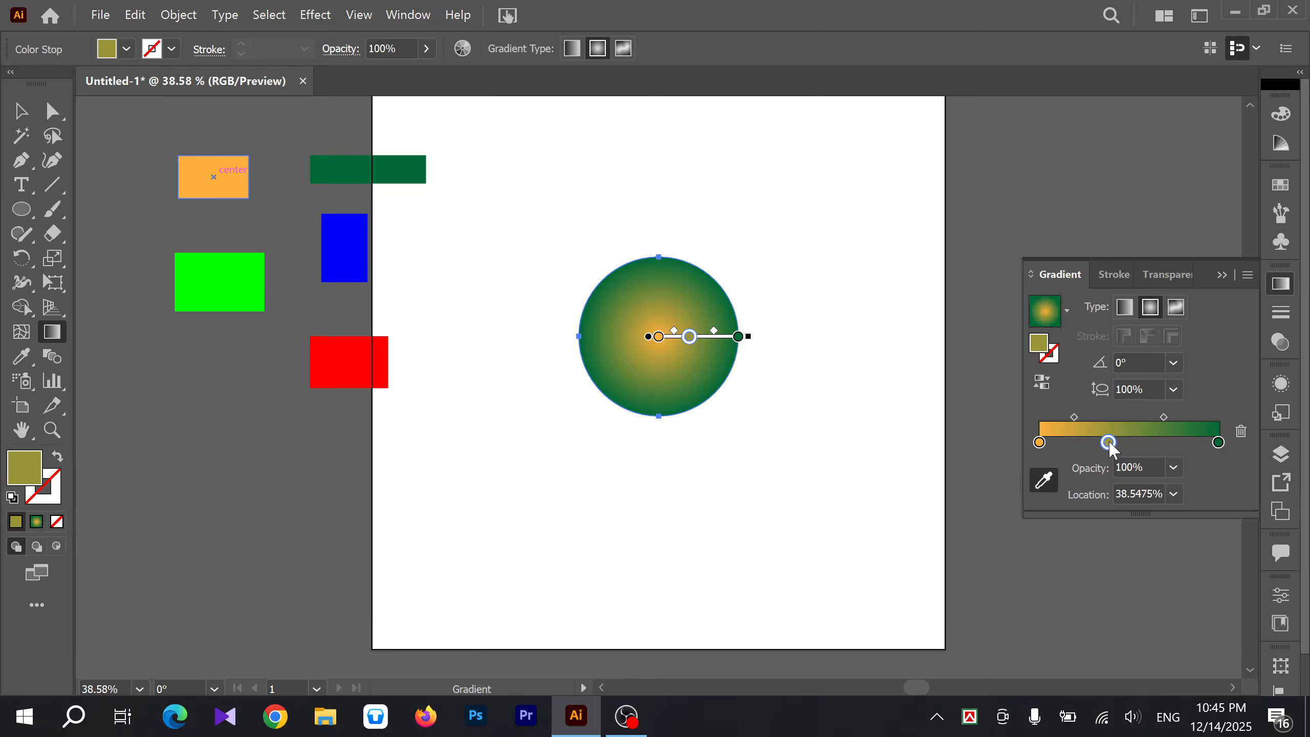
pyautogui.click(341, 356)
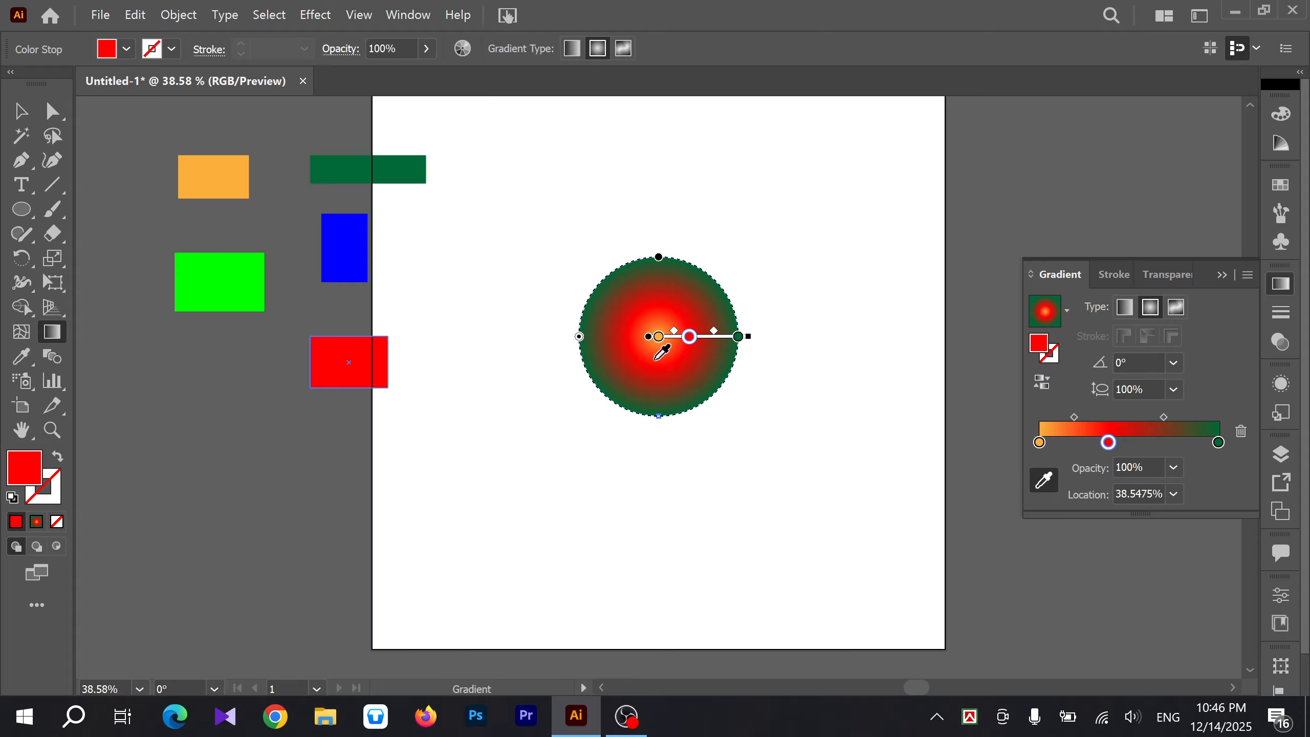
# Step: Shift the red stop to about 55%, then delete it from the circle's gradient
pyautogui.moveTo(1108, 443); pyautogui.dragTo(1138, 443)
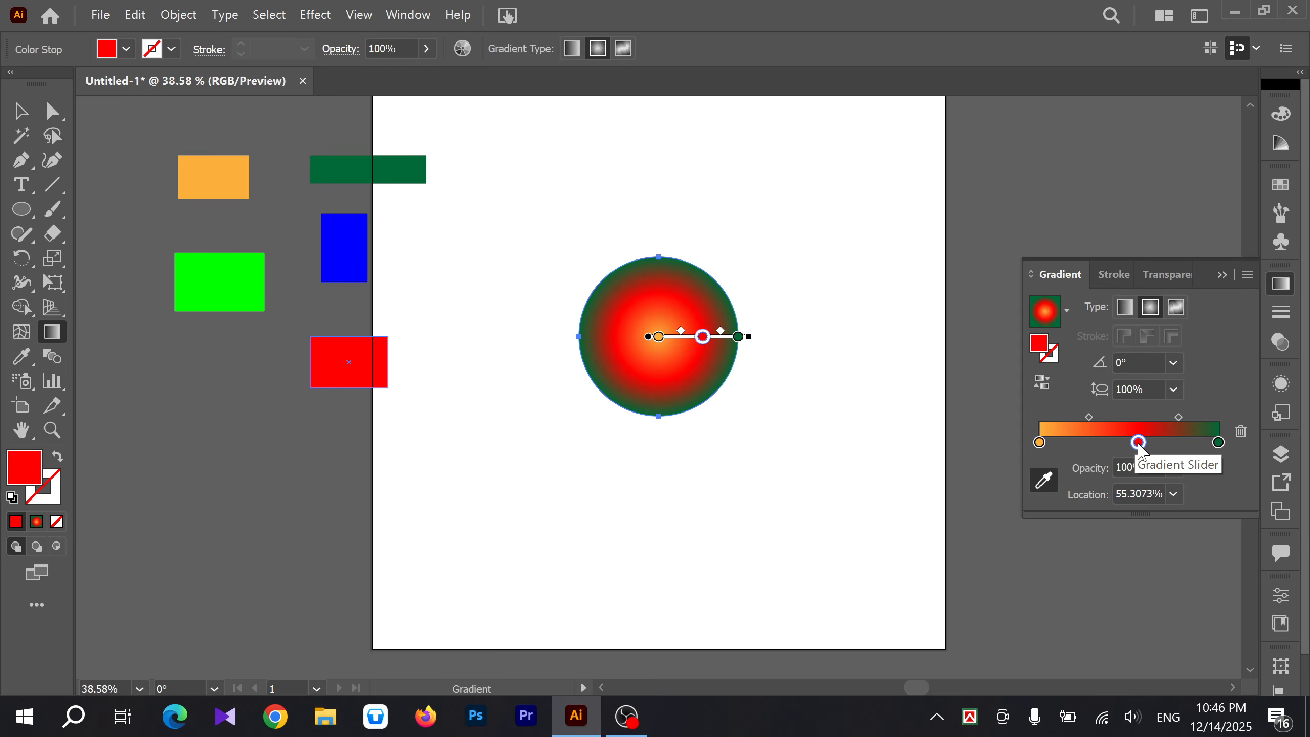
pyautogui.click(1240, 430)
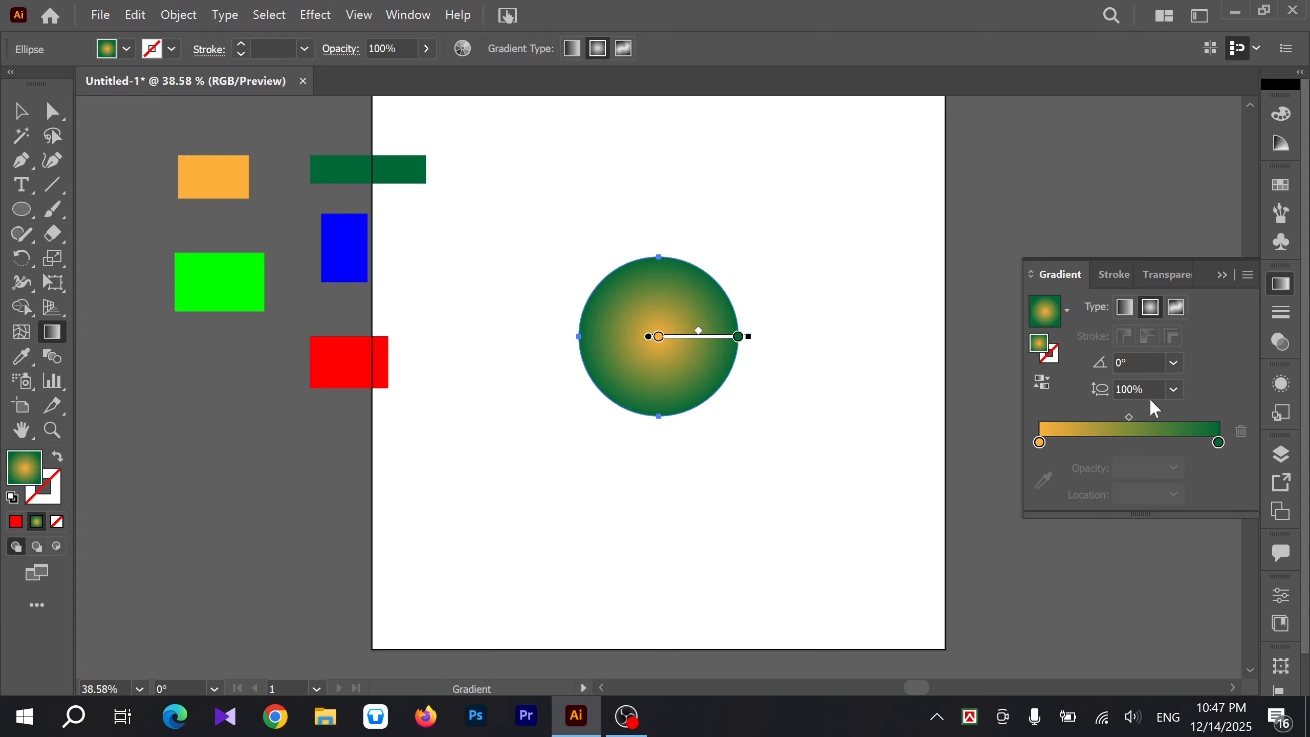
# Step: Set the circle's radial gradient angle to 30°, then to 45°, and finally back to 0°
pyautogui.click(1141, 363)
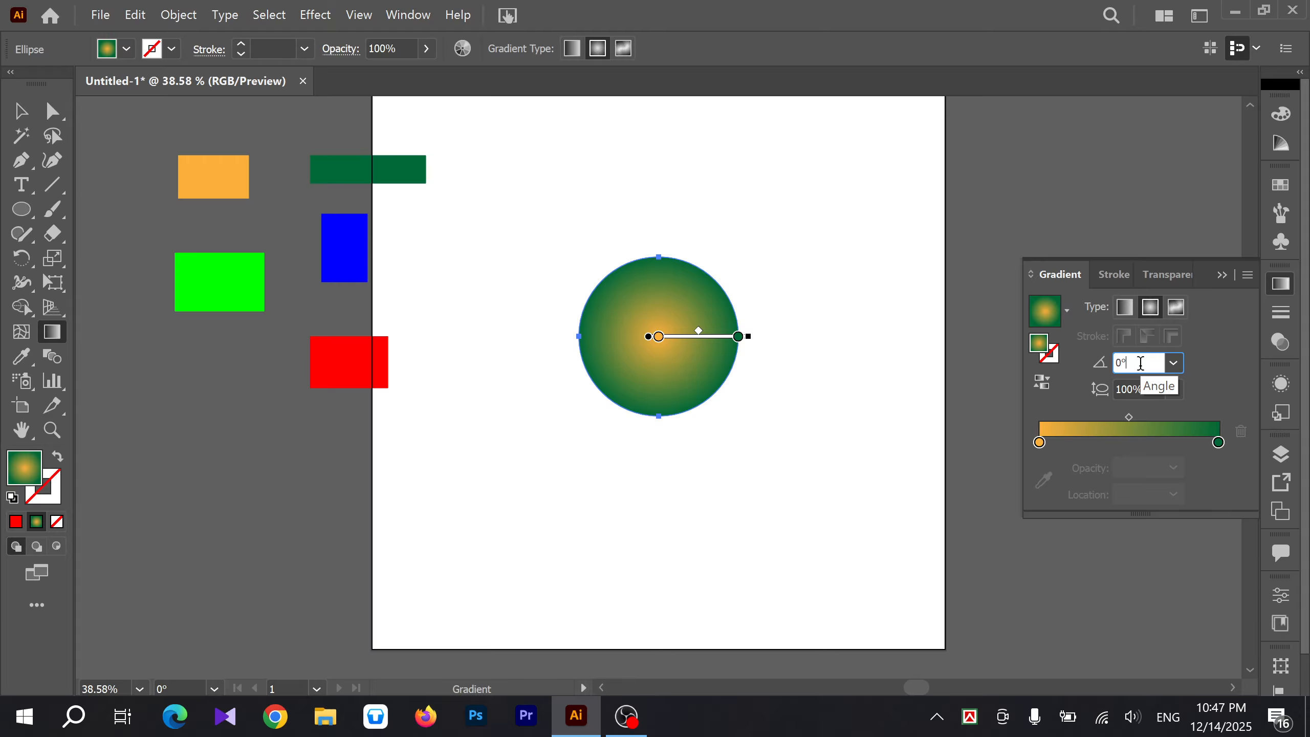
pyautogui.scroll(20, 1140, 363)
pyautogui.scroll(7, 1140, 364)
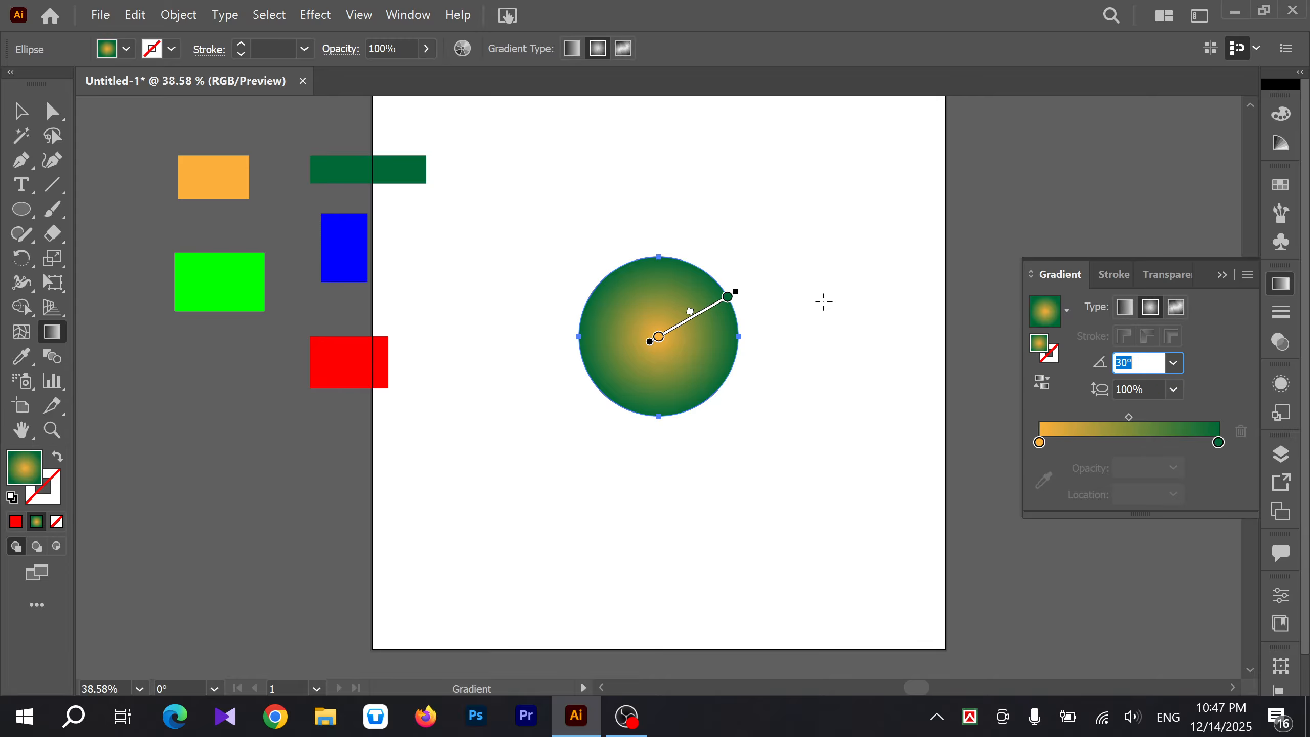
pyautogui.click(1177, 362)
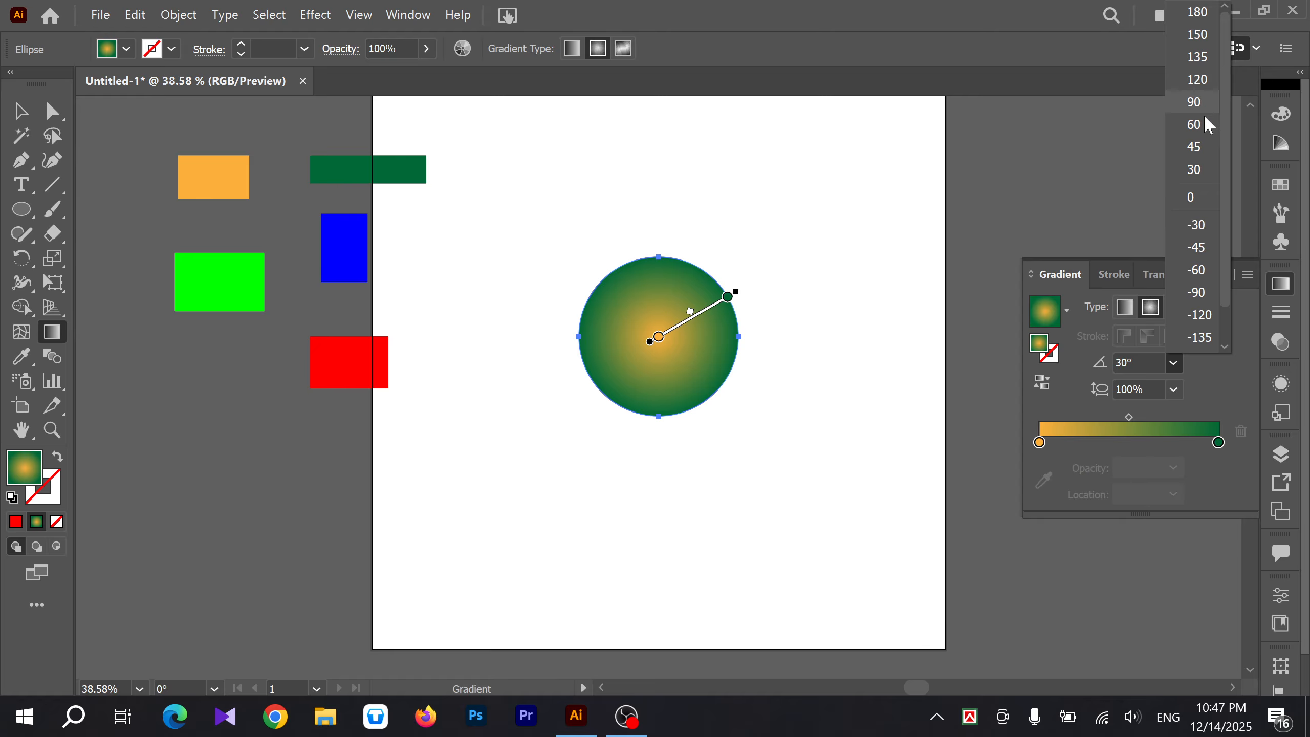
pyautogui.click(1193, 147)
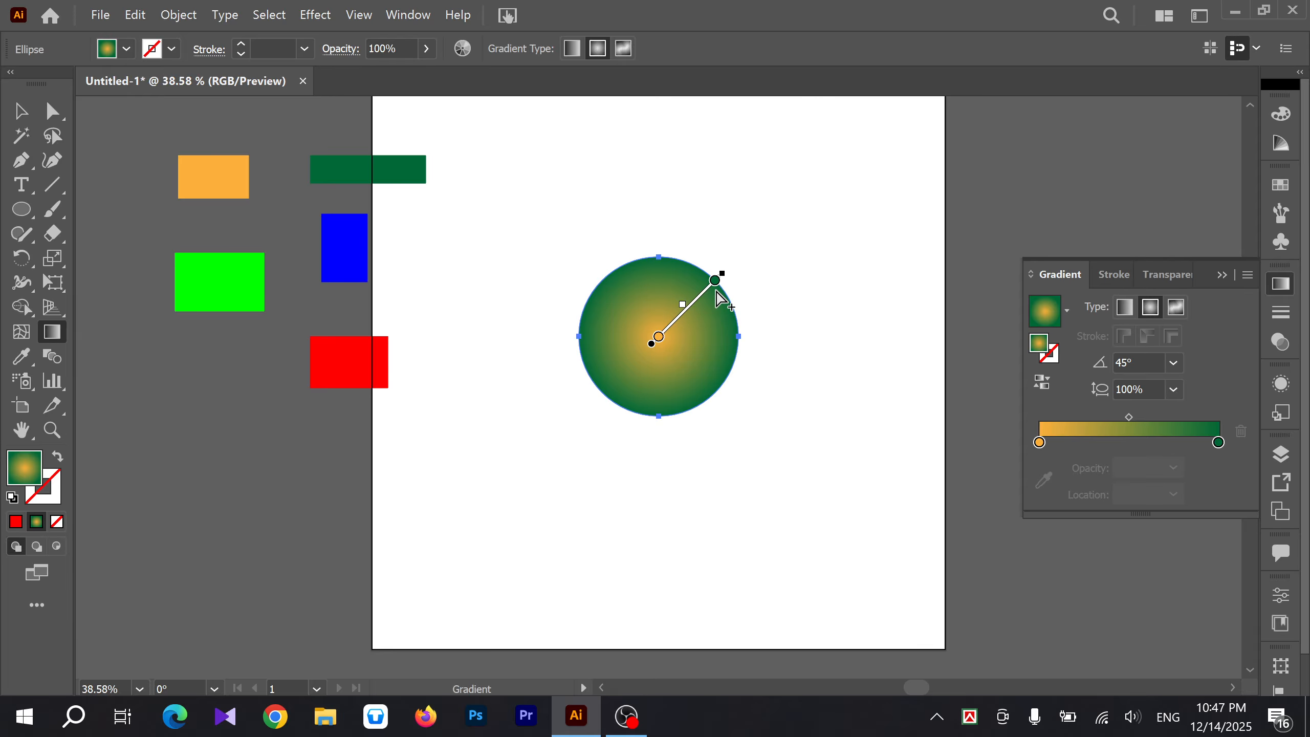
pyautogui.click(1174, 363)
pyautogui.click(1201, 205)
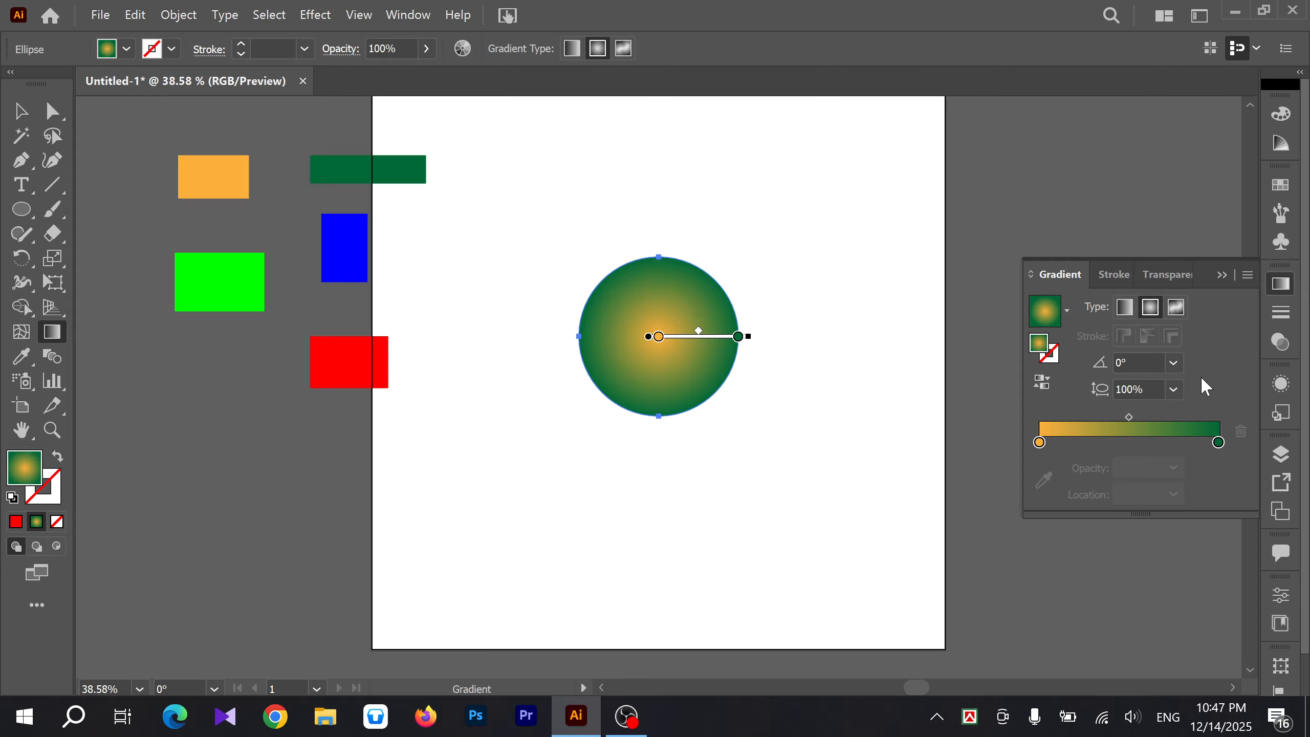
# Step: Set the radial gradient's aspect ratio to 50%, reshape its ellipse to about 57% on the circle, then return it to 50%
pyautogui.click(1177, 386)
pyautogui.click(1190, 142)
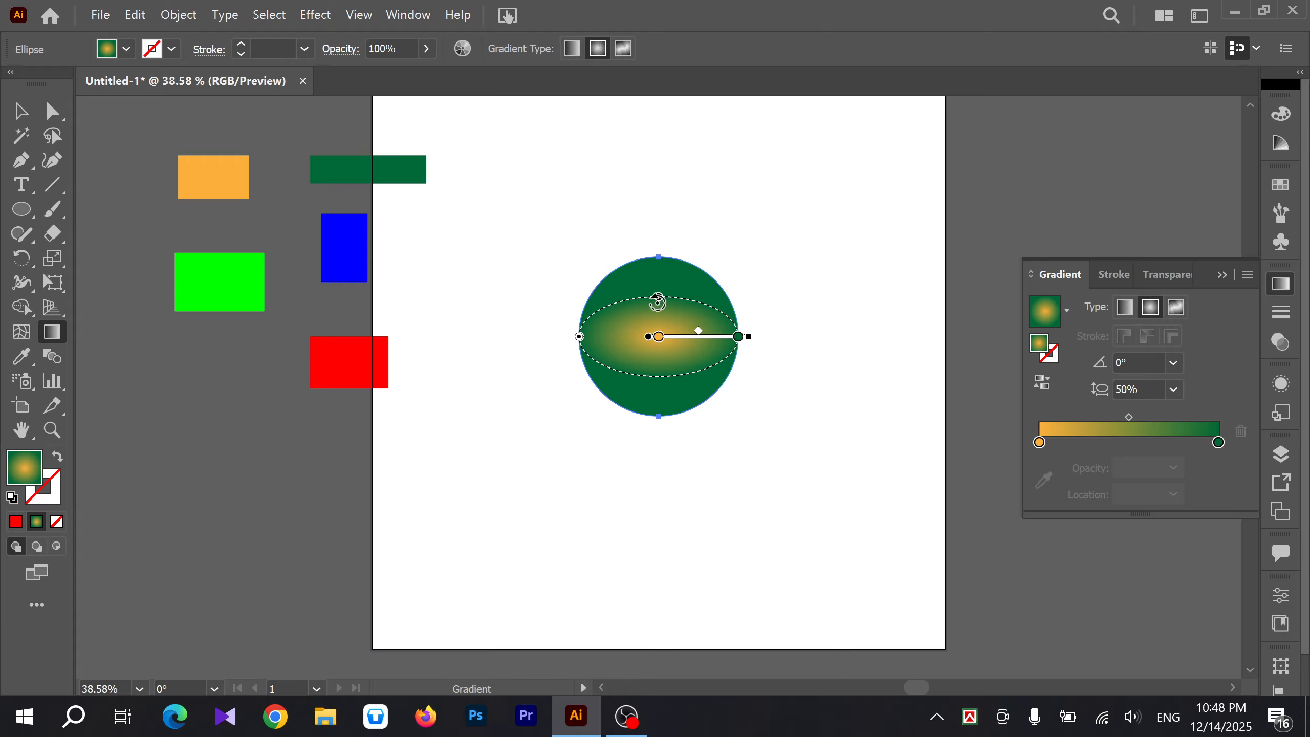
pyautogui.moveTo(659, 298)
pyautogui.mouseDown()
pyautogui.moveTo(661, 276)
pyautogui.moveTo(659, 291)
pyautogui.mouseUp()
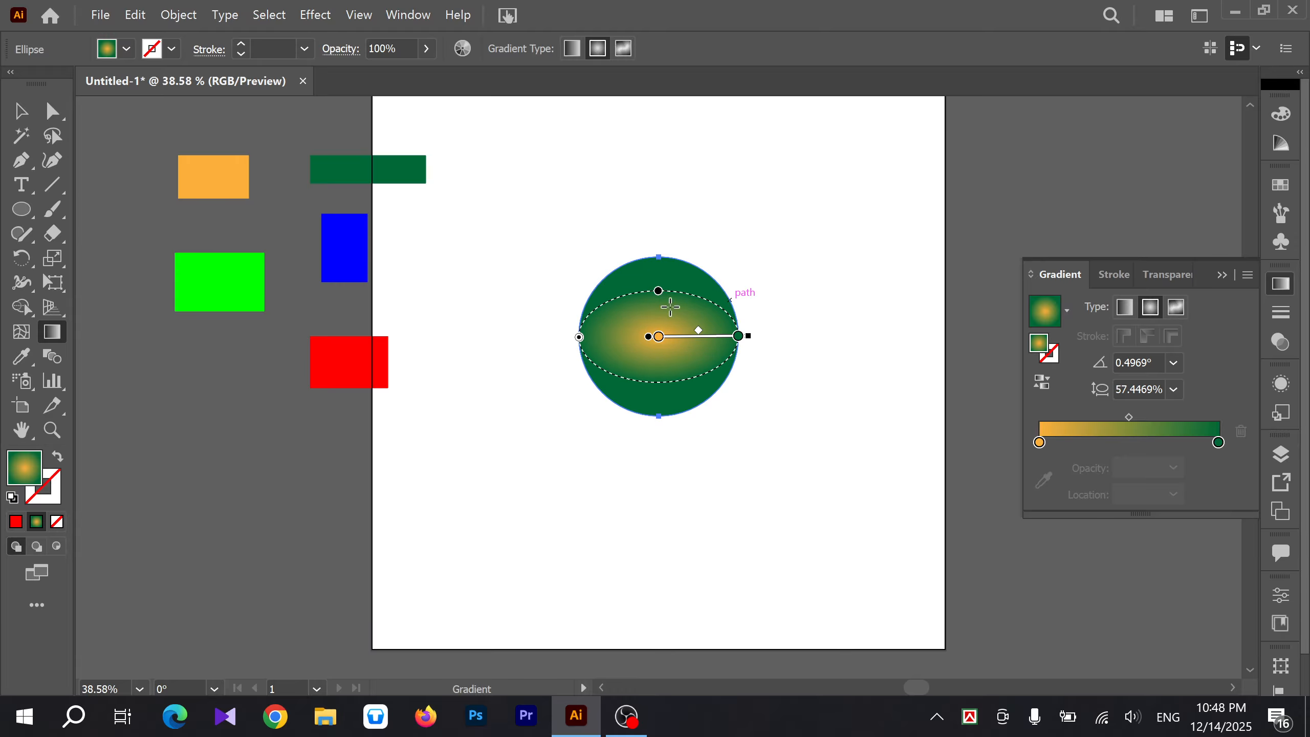
pyautogui.click(1175, 388)
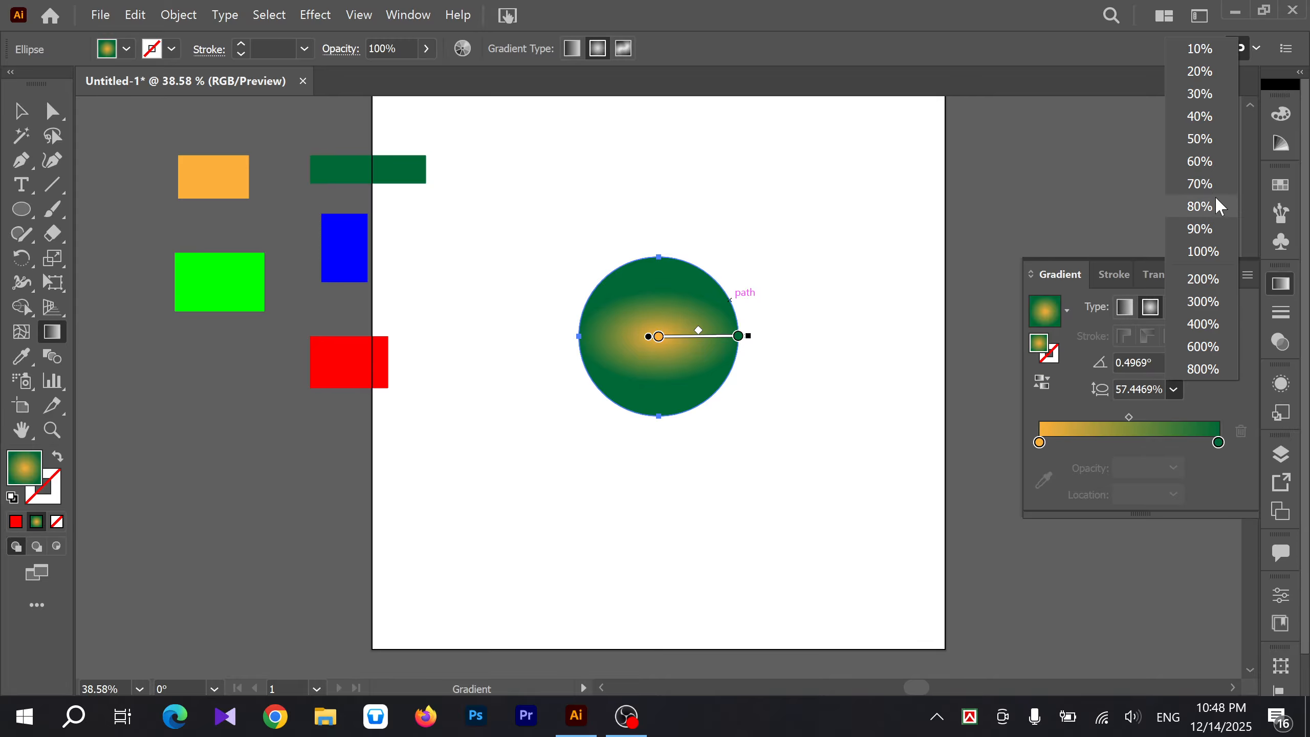
pyautogui.click(1198, 137)
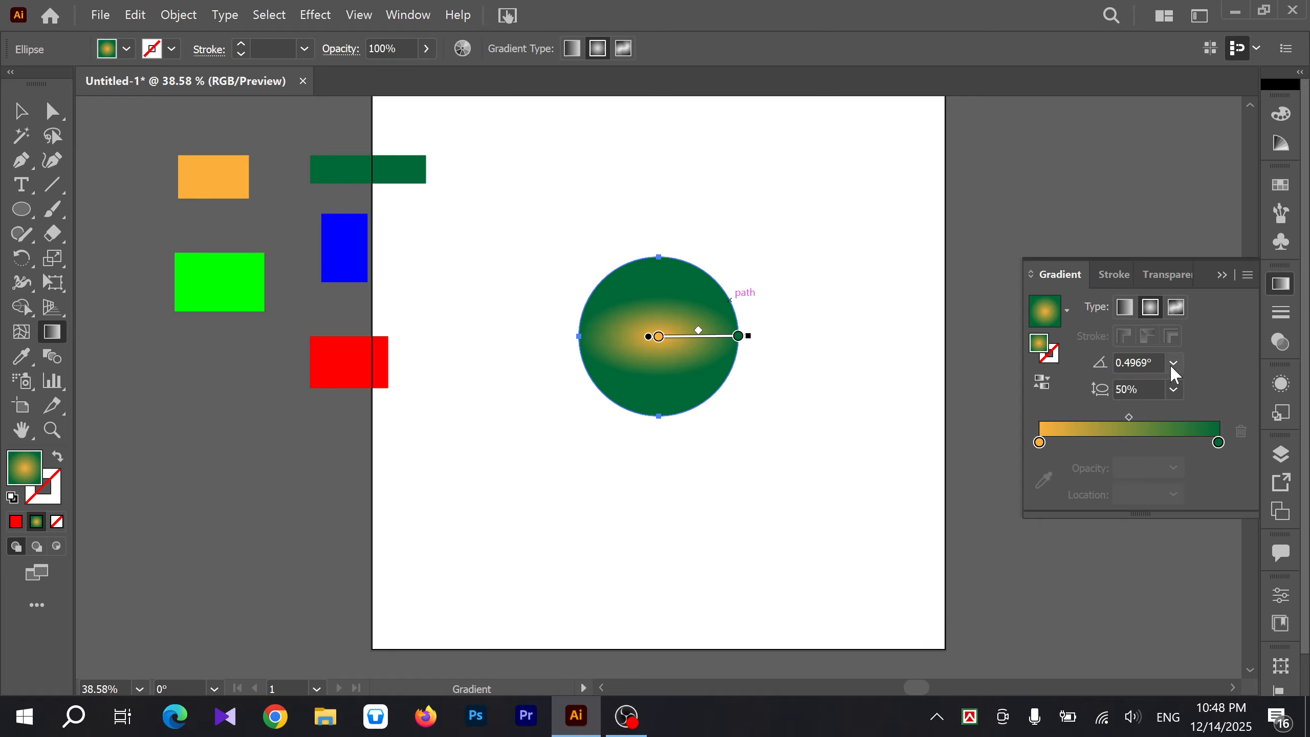
# Step: Rotate the elliptical radial gradient to 59°, then set its angle to the preset value of 120°
pyautogui.click(1129, 362)
pyautogui.write('6')
pyautogui.press('Return')
pyautogui.scroll(20, 1129, 362)
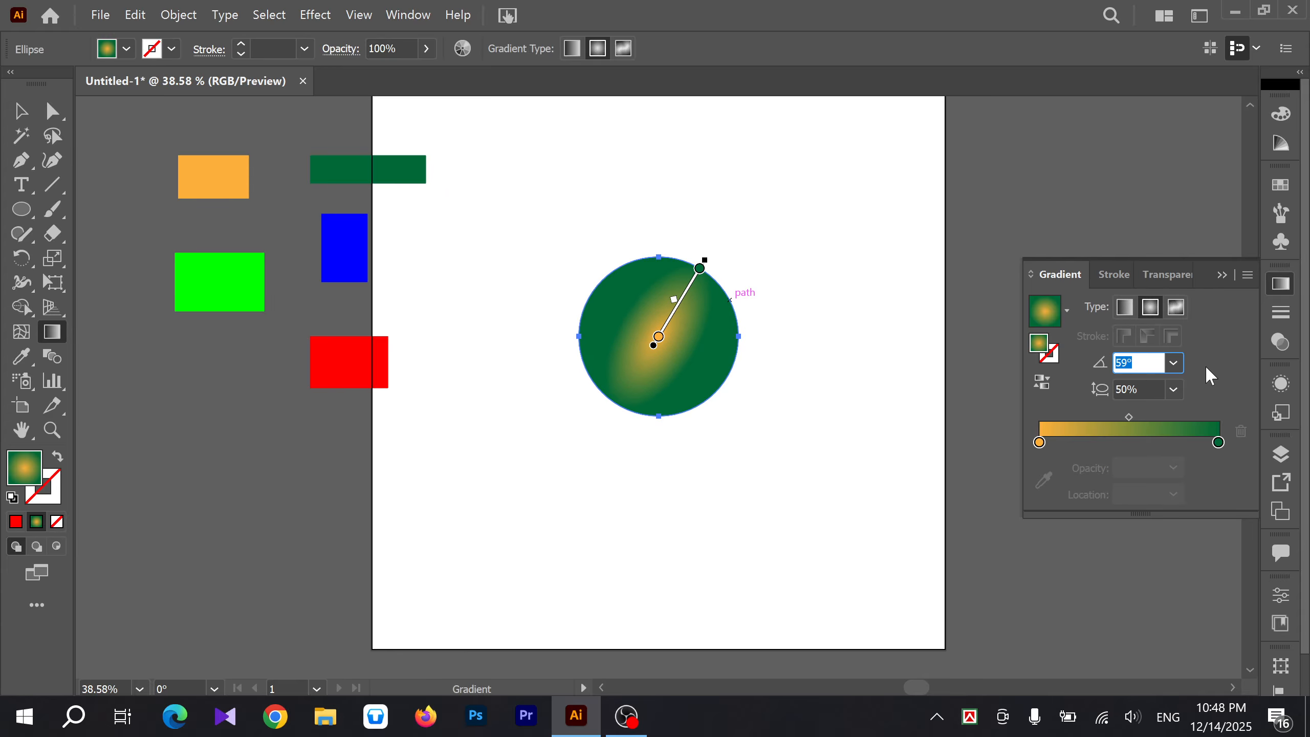
pyautogui.click(1173, 363)
pyautogui.click(1192, 80)
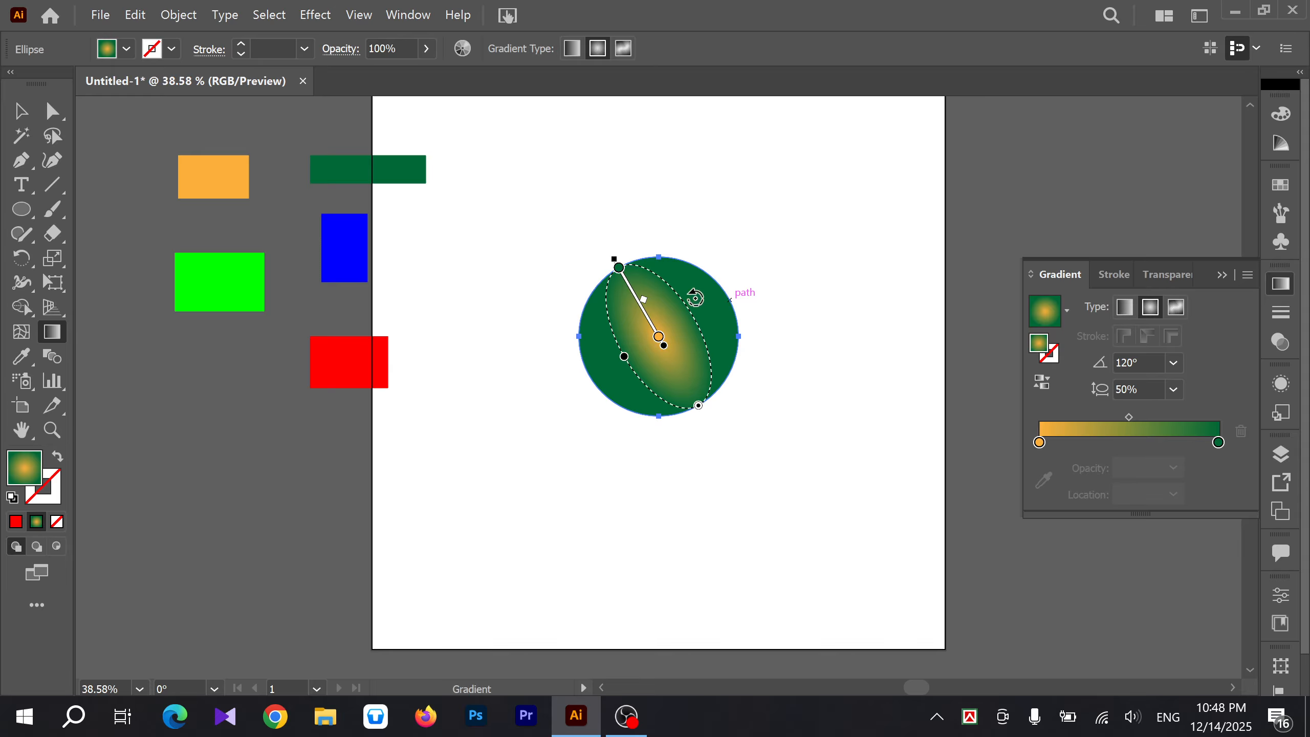
# Step: Set the radial gradient's aspect ratio back to 100% and switch the circle's gradient type to linear
pyautogui.click(1174, 385)
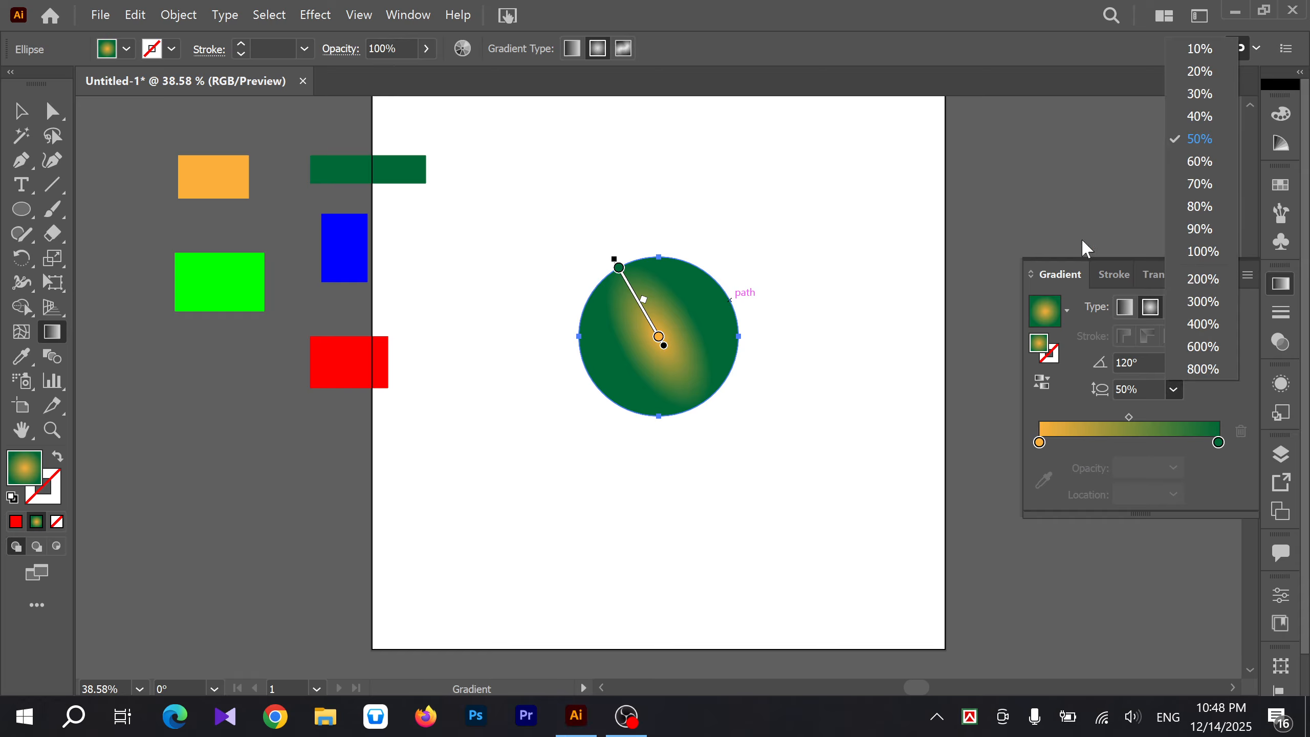
pyautogui.click(1202, 250)
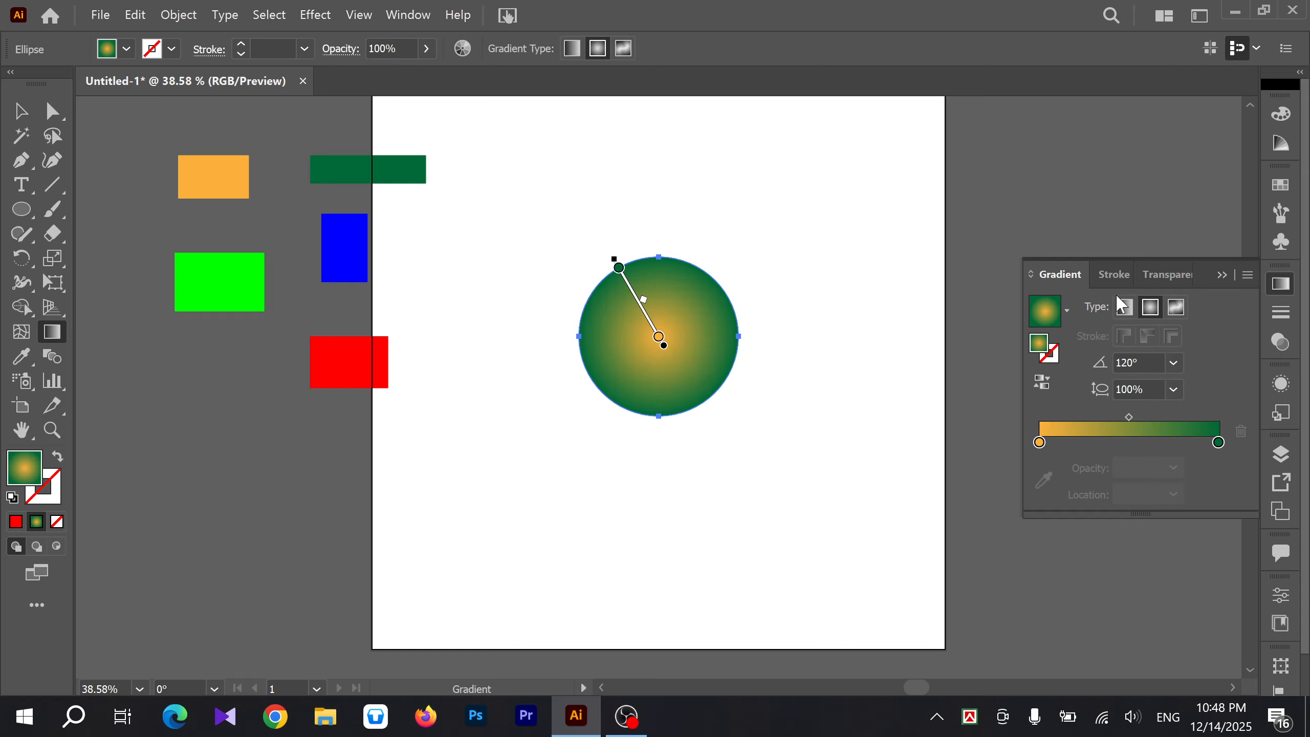
pyautogui.click(1126, 308)
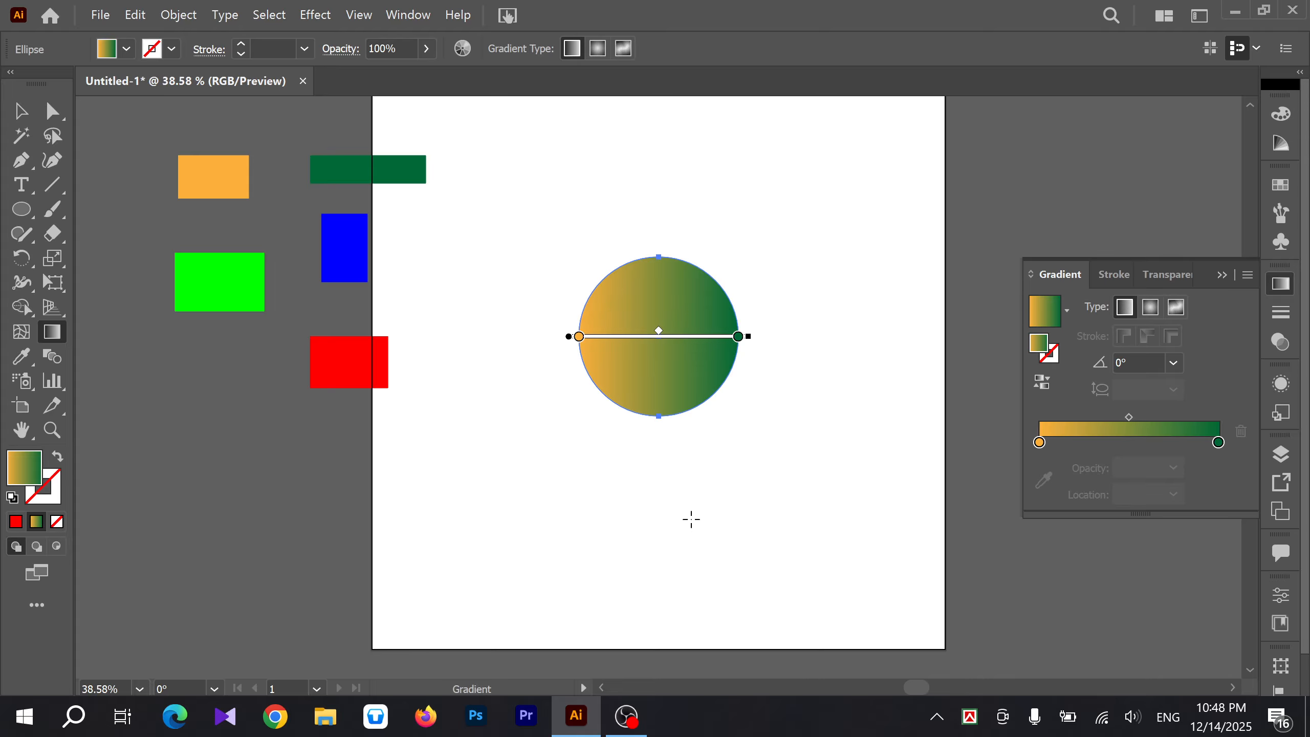
# Step: Set the angle of the circle's linear gradient to 35°
pyautogui.click(1150, 363)
pyautogui.write('7')
pyautogui.press('Return')
pyautogui.press('Up')
pyautogui.press('Up')
pyautogui.press('Up')
pyautogui.press('Up')
pyautogui.press('Up')
pyautogui.press('Up')
pyautogui.press('Up')
pyautogui.press('Up')
pyautogui.press('Up')
pyautogui.press('Up')
pyautogui.press('Up')
pyautogui.press('Up')
pyautogui.press('Up')
pyautogui.press('Up')
pyautogui.press('Up')
pyautogui.press('Up')
pyautogui.press('Up')
pyautogui.press('Up')
pyautogui.press('Up')
pyautogui.press('Up')
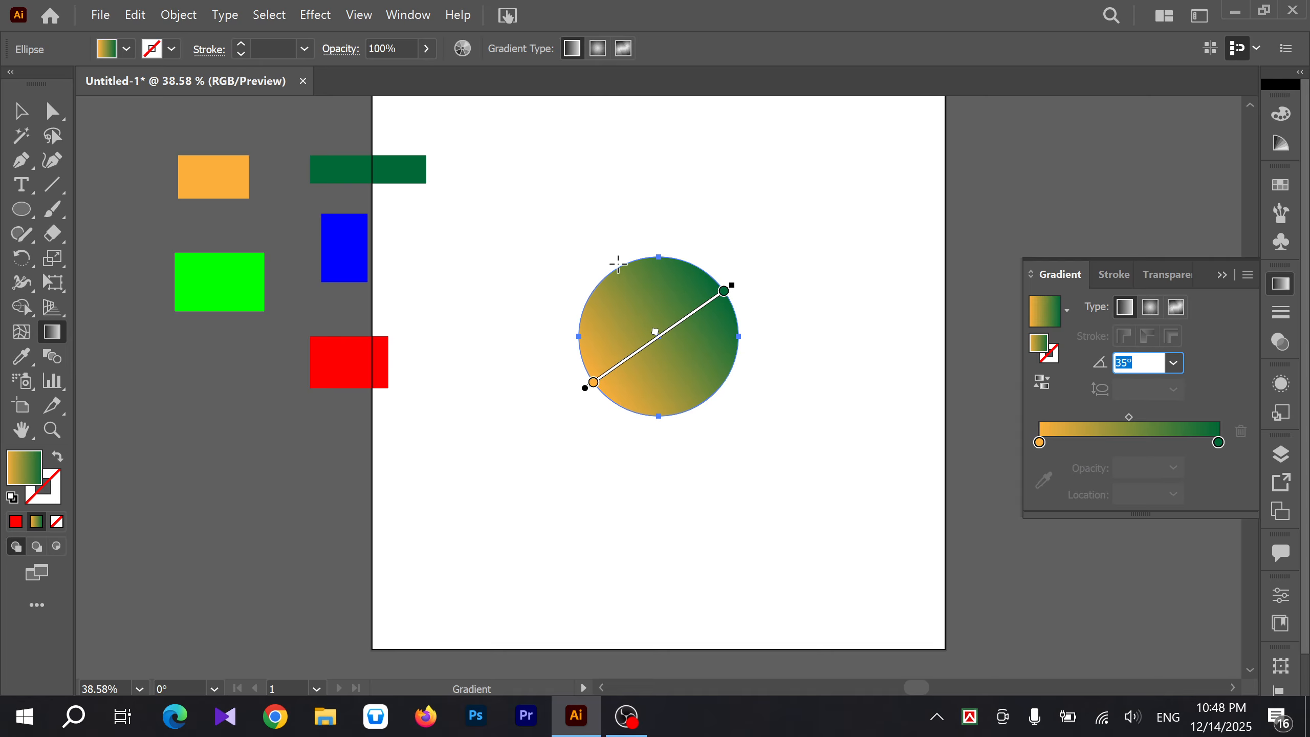
# Step: Set the circle's linear gradient angle to the preset value of 90°, then to -120°
pyautogui.click(1174, 363)
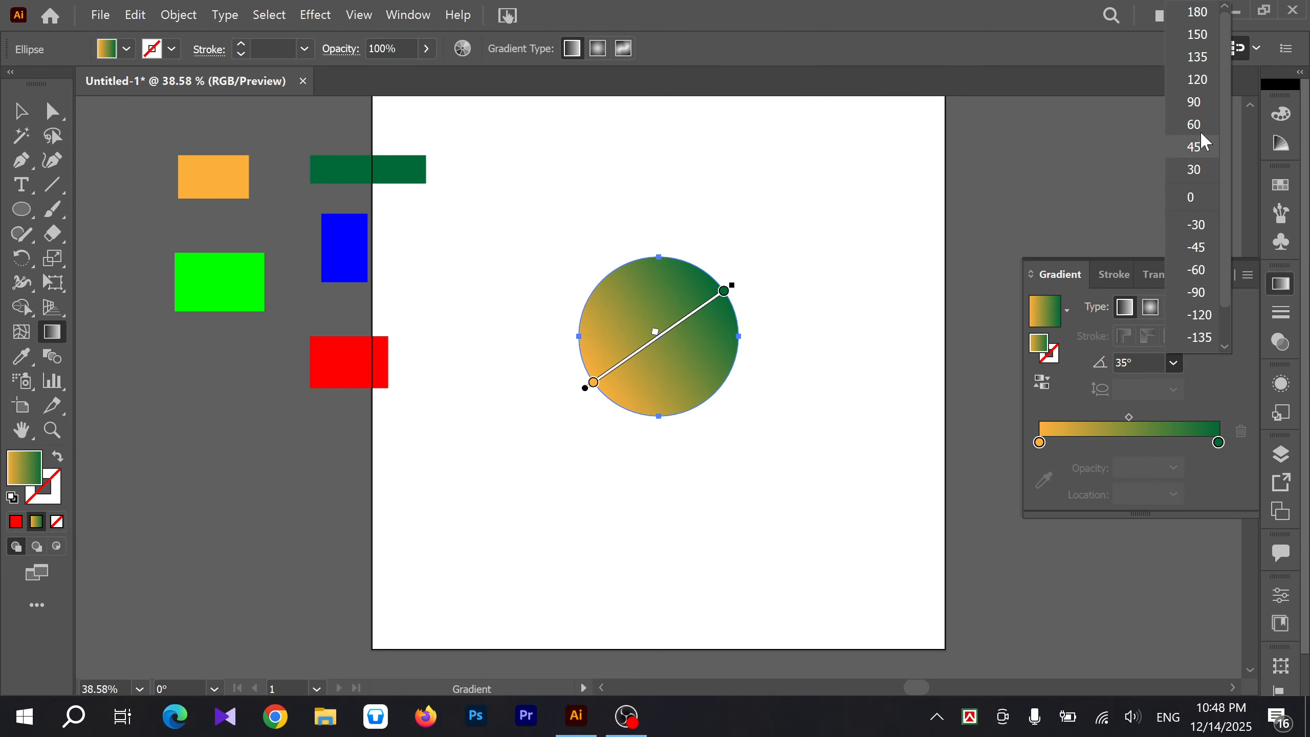
pyautogui.click(1195, 102)
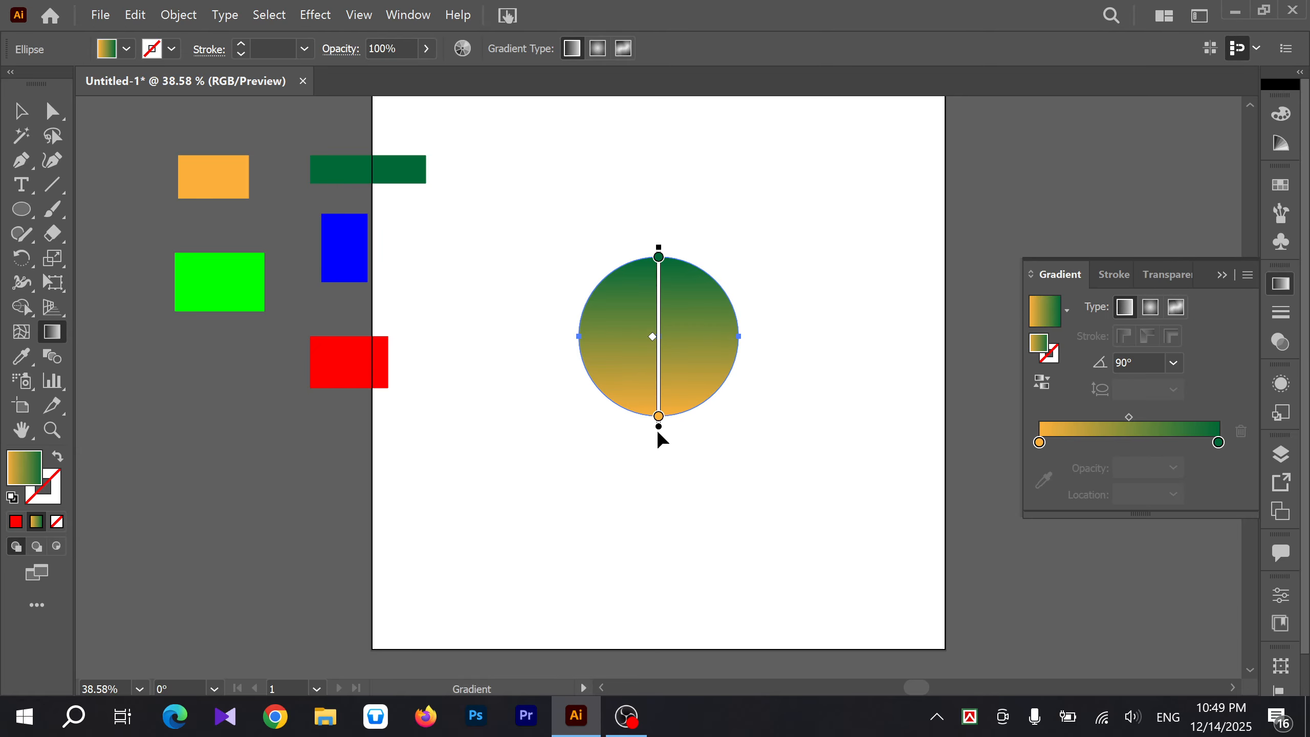
pyautogui.click(1174, 363)
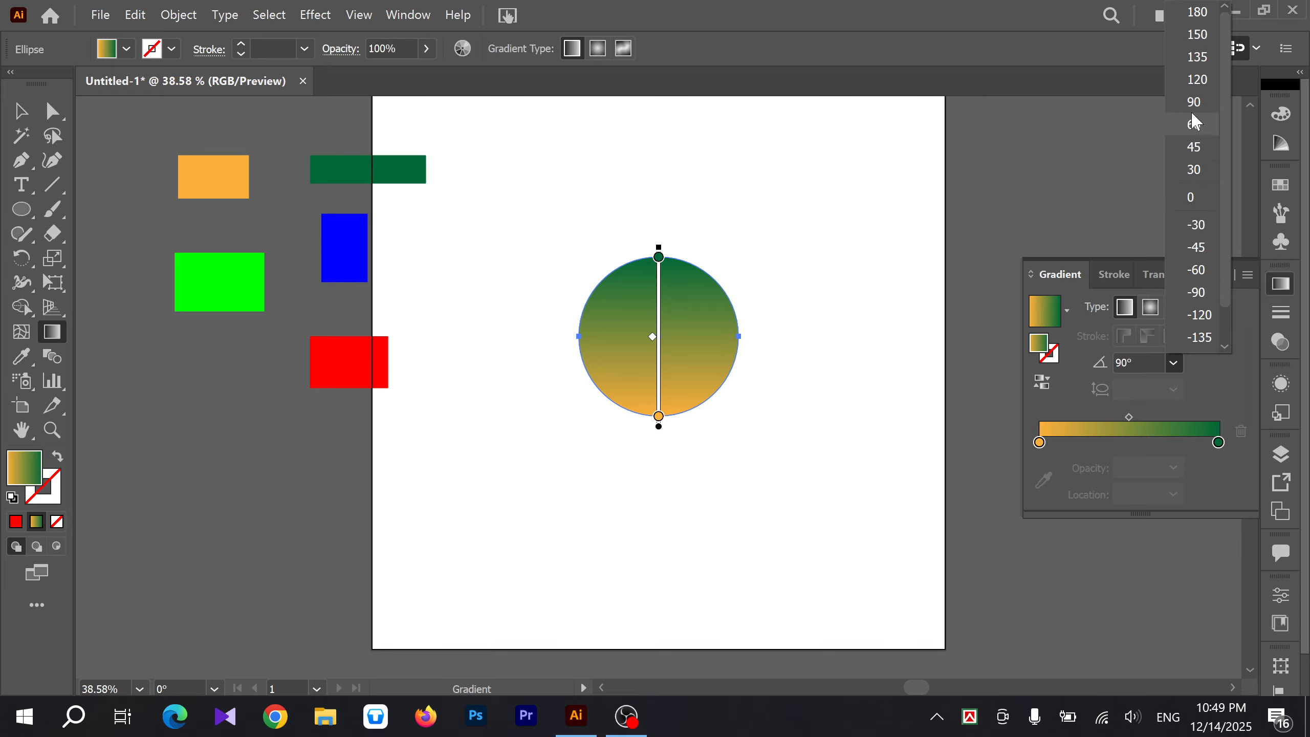
pyautogui.click(1207, 314)
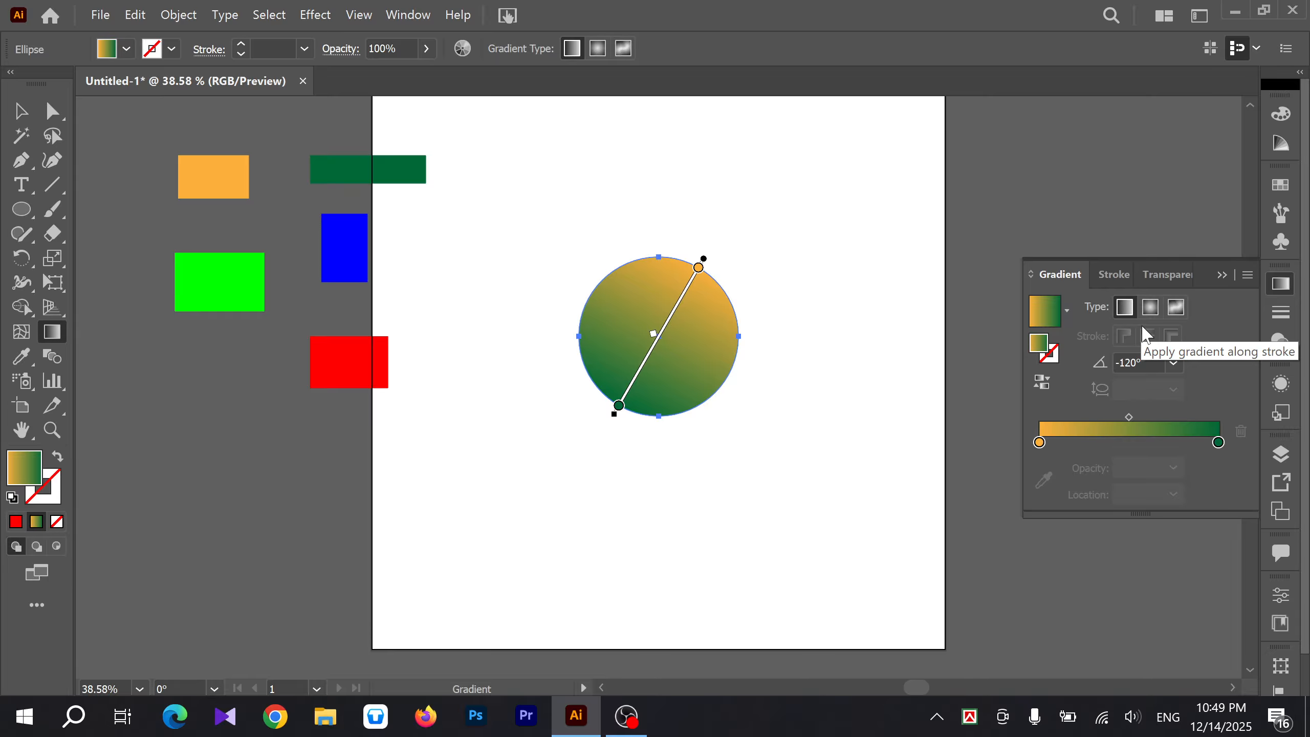
# Step: Switch the circle's gradient type to radial, then reverse its colors and reverse them back so orange is at the center
pyautogui.click(1152, 308)
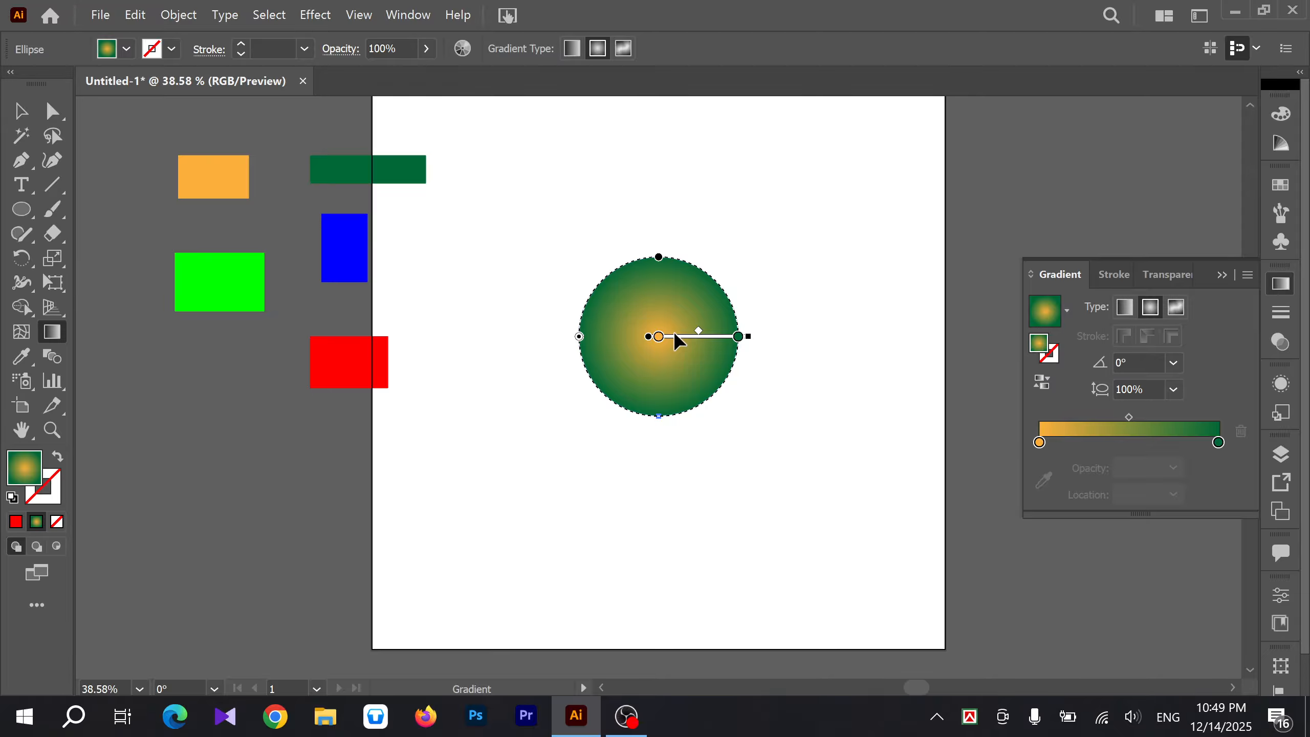
pyautogui.click(1041, 382)
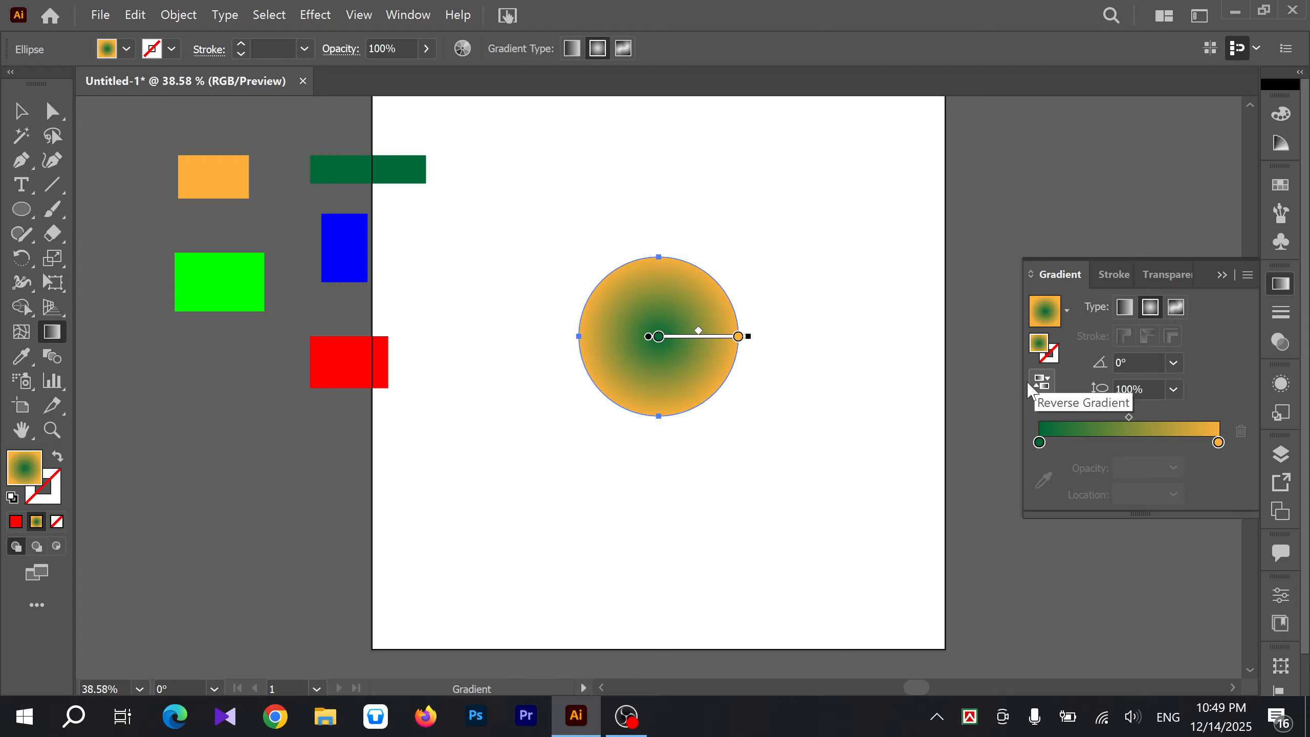
pyautogui.click(1043, 383)
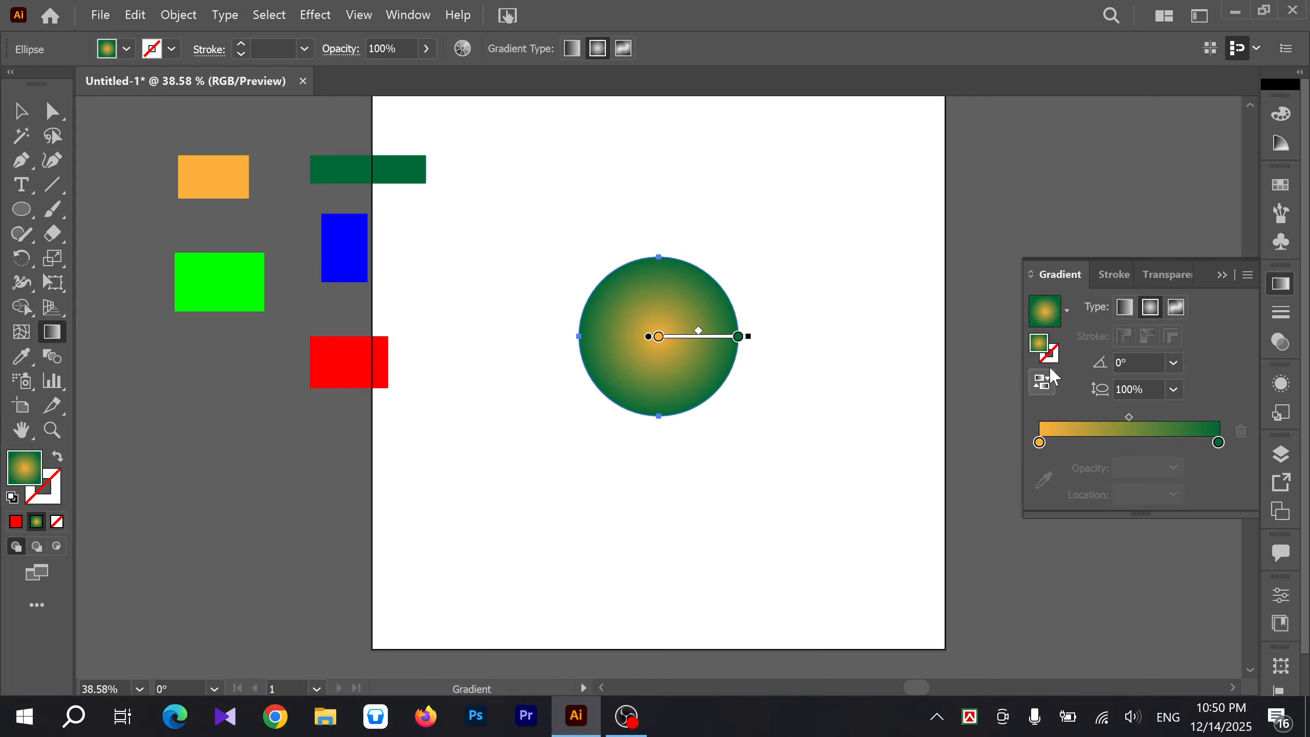
# Step: Apply the preset gradients White, Black, then Sky, then Orchid to the circle
pyautogui.click(1067, 311)
pyautogui.scroll(1, 943, 376)
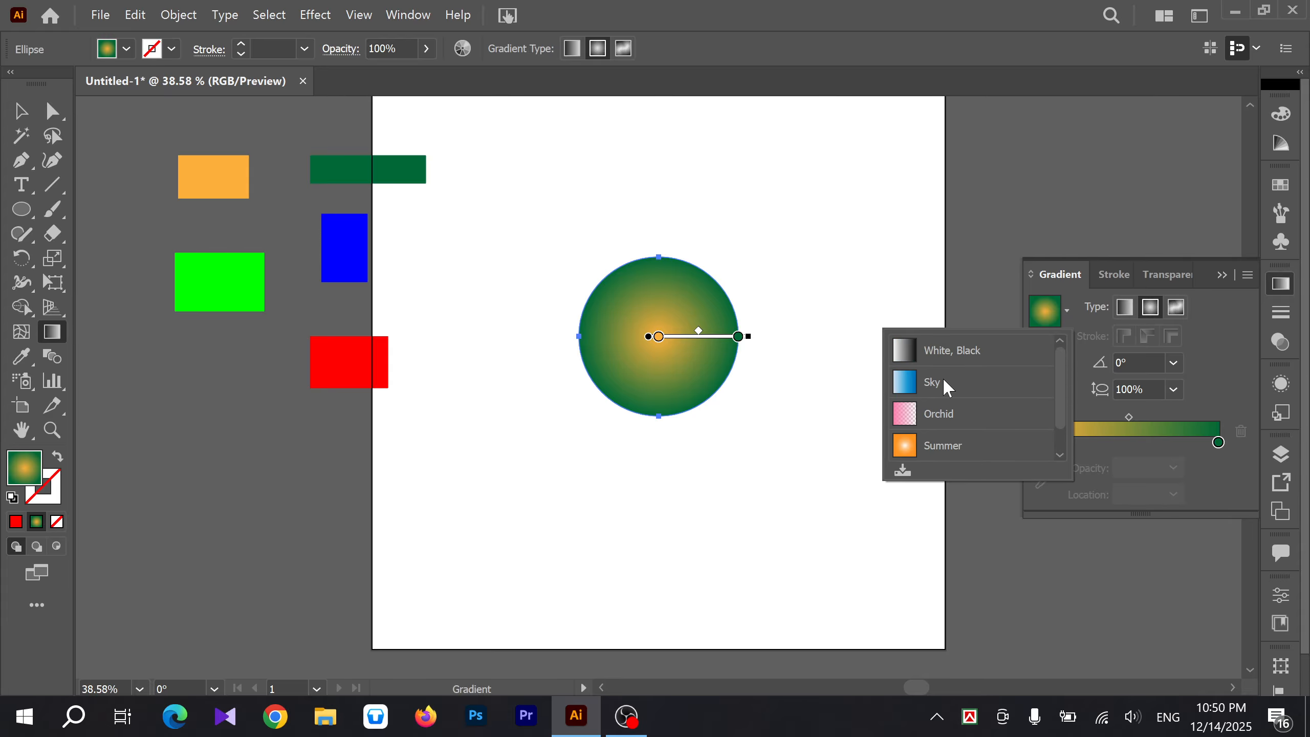
pyautogui.click(939, 360)
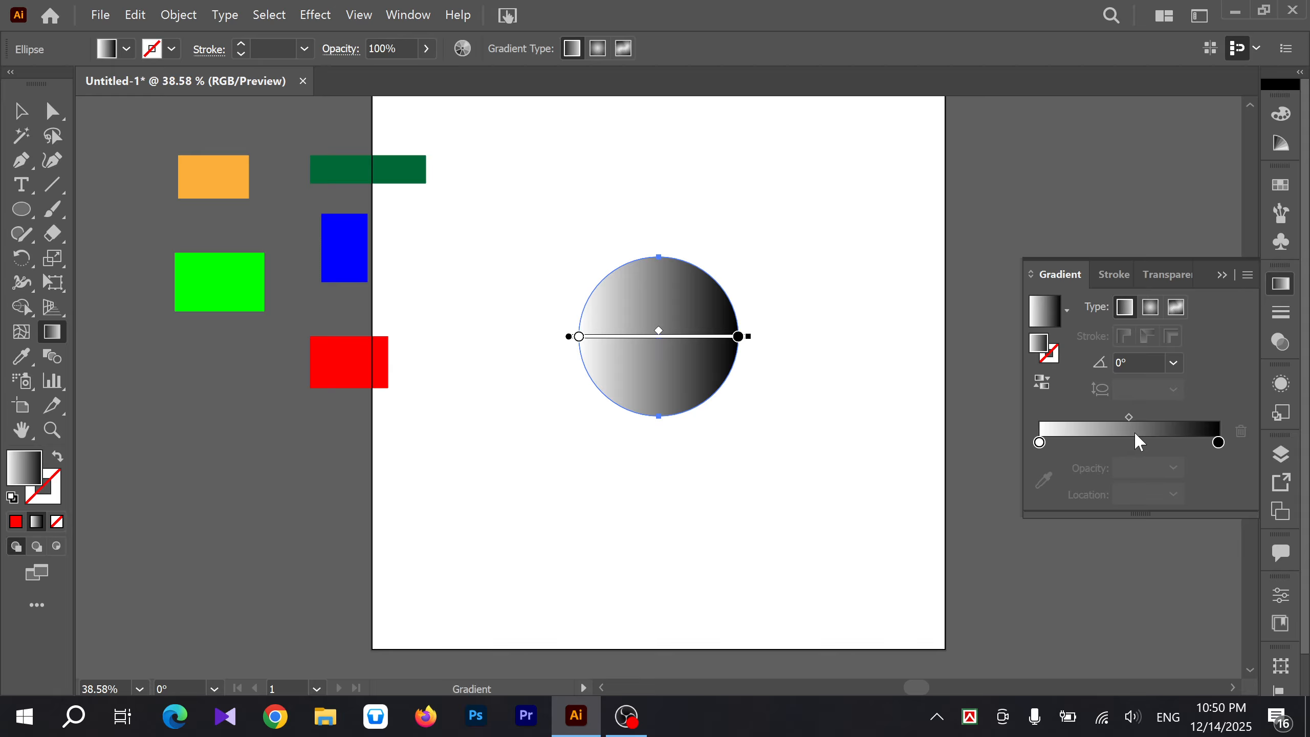
pyautogui.click(1064, 316)
pyautogui.click(923, 390)
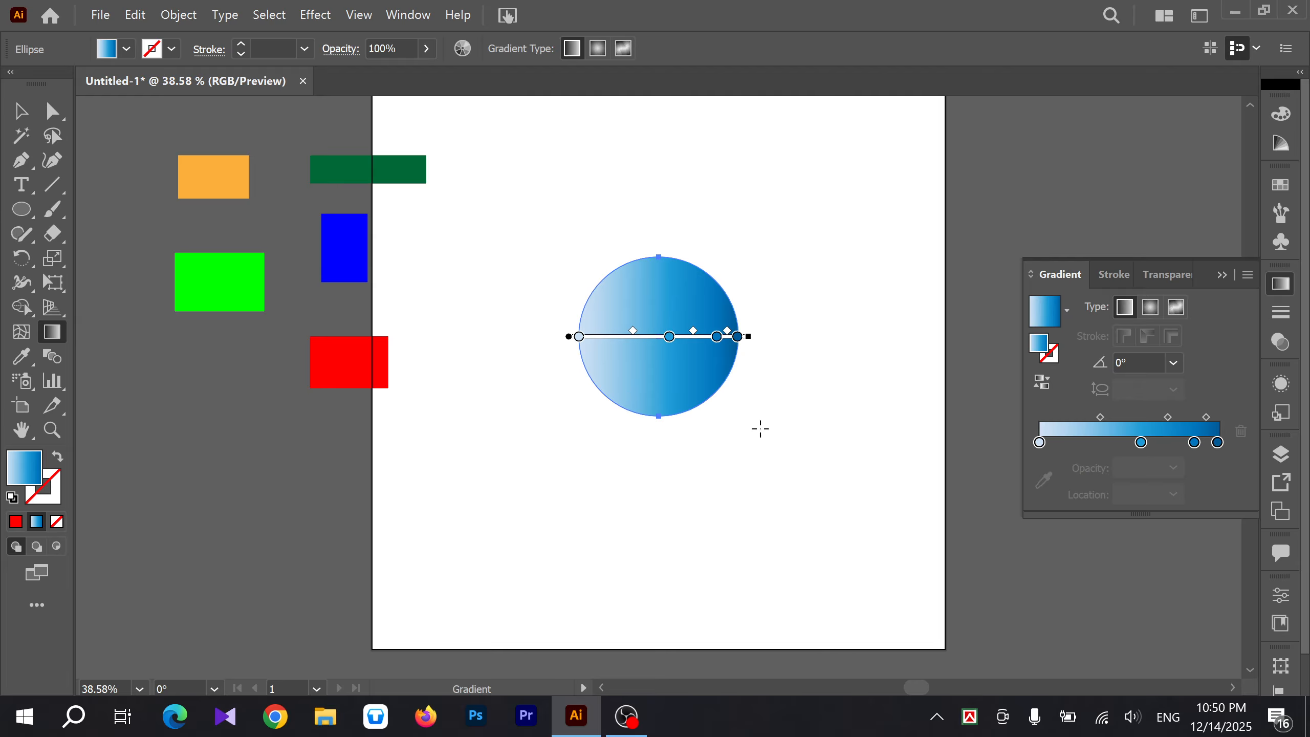
pyautogui.click(1067, 309)
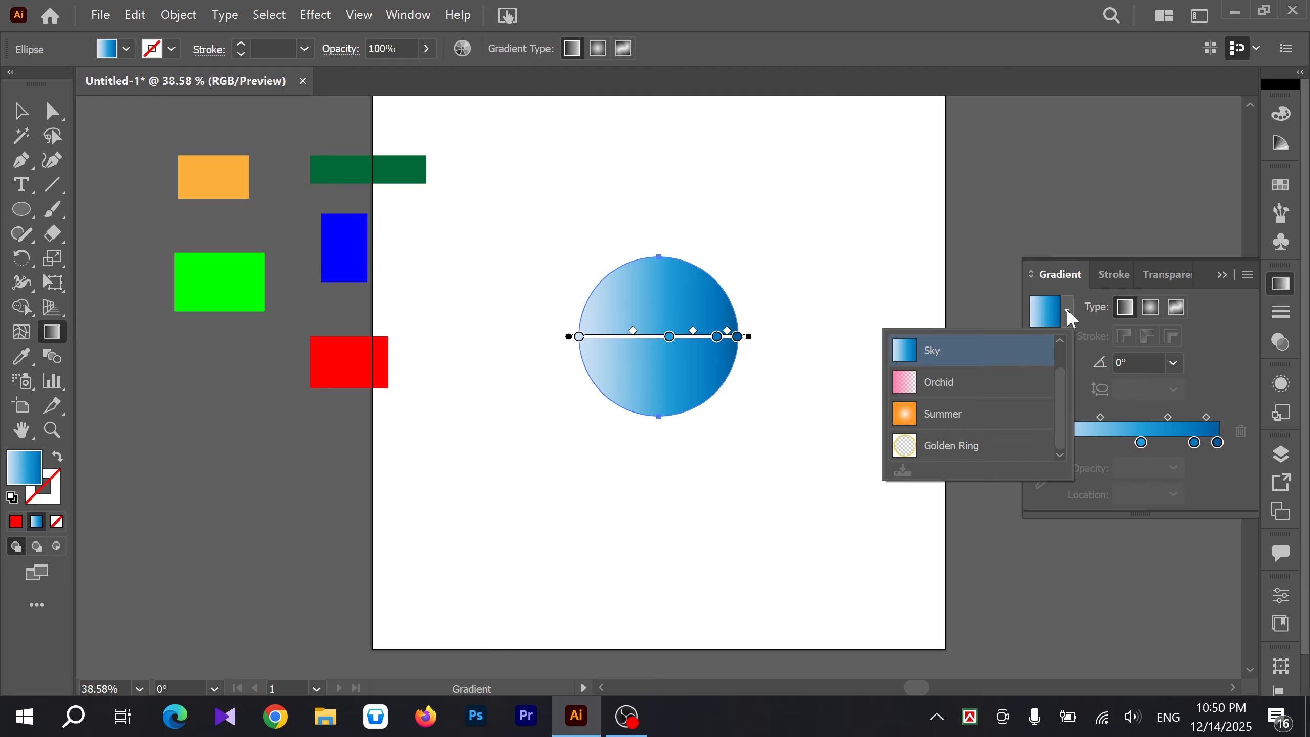
pyautogui.click(947, 389)
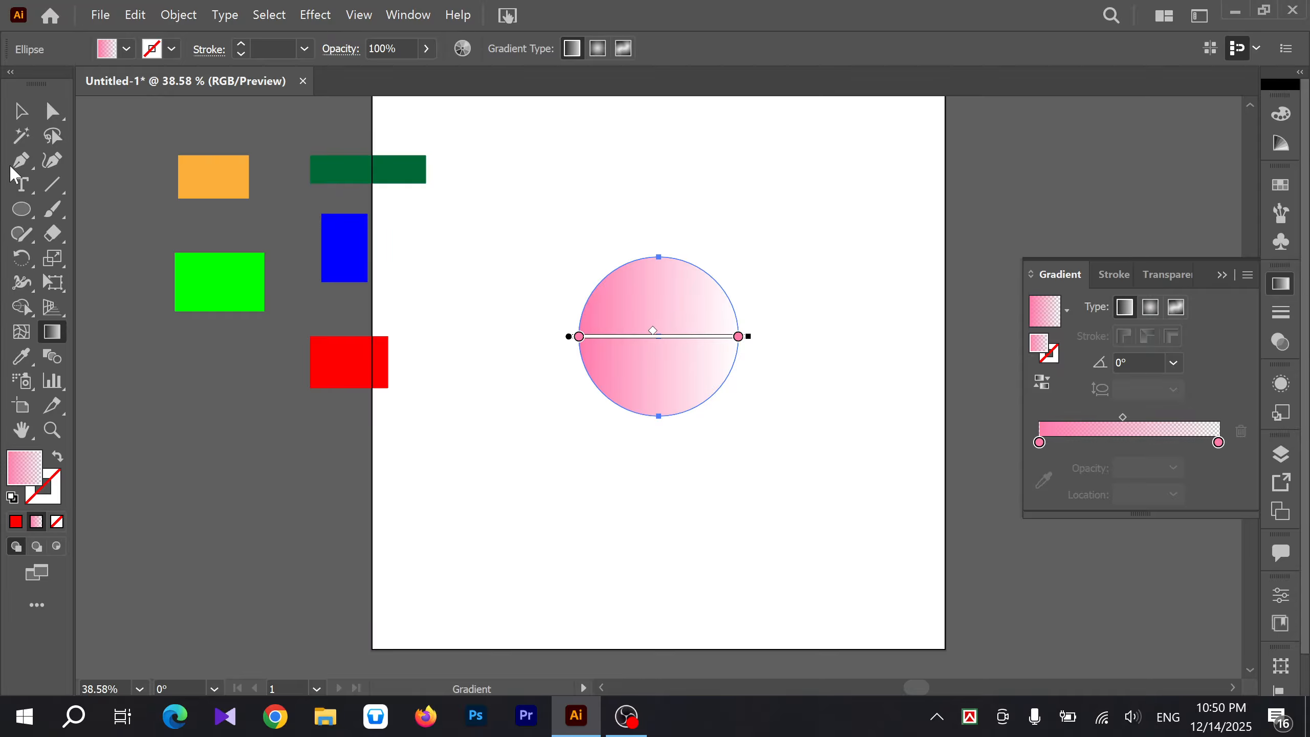
# Step: Place the circle over the bright green rectangle to check the Orchid gradient's transparency, and return it to the artboard
pyautogui.click(19, 111)
pyautogui.moveTo(642, 281); pyautogui.dragTo(158, 267)
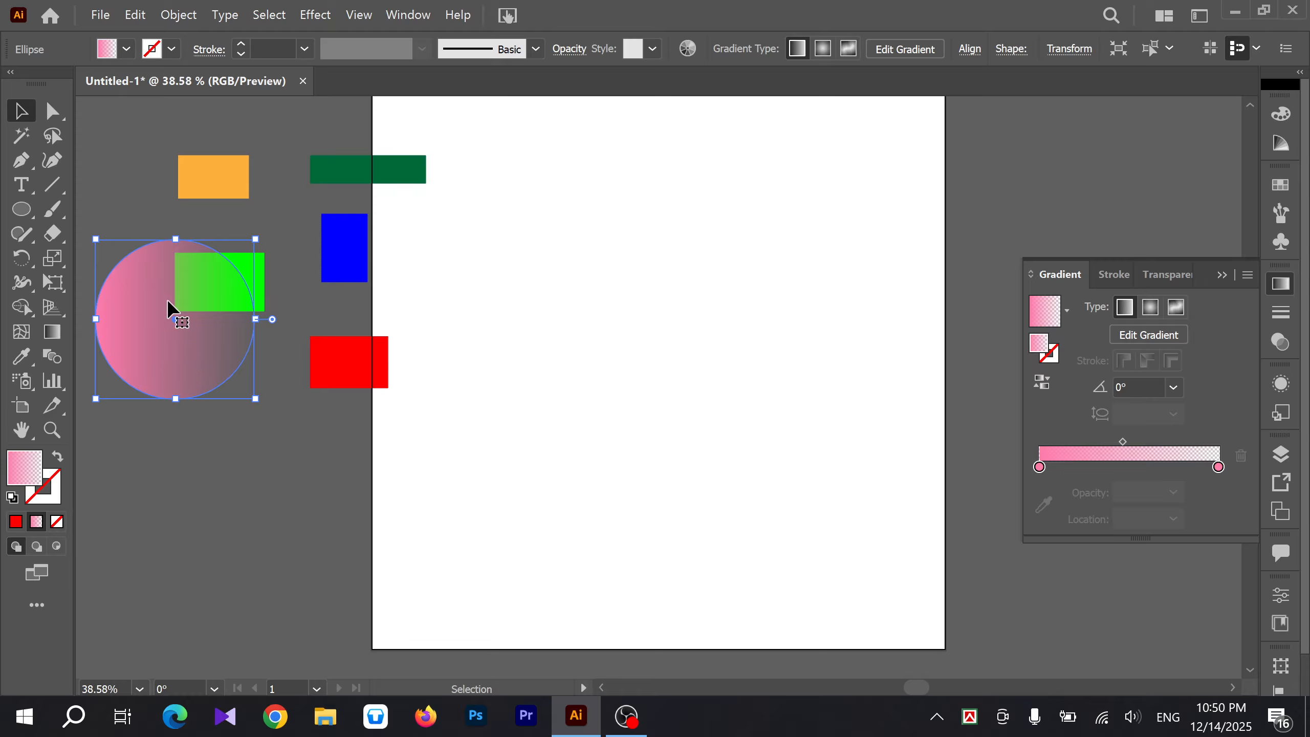
pyautogui.moveTo(165, 324); pyautogui.dragTo(624, 324)
# Step: Try the Summer and Golden Ring preset gradients on the circle, then restore its orange-to-green radial gradient
pyautogui.click(1064, 315)
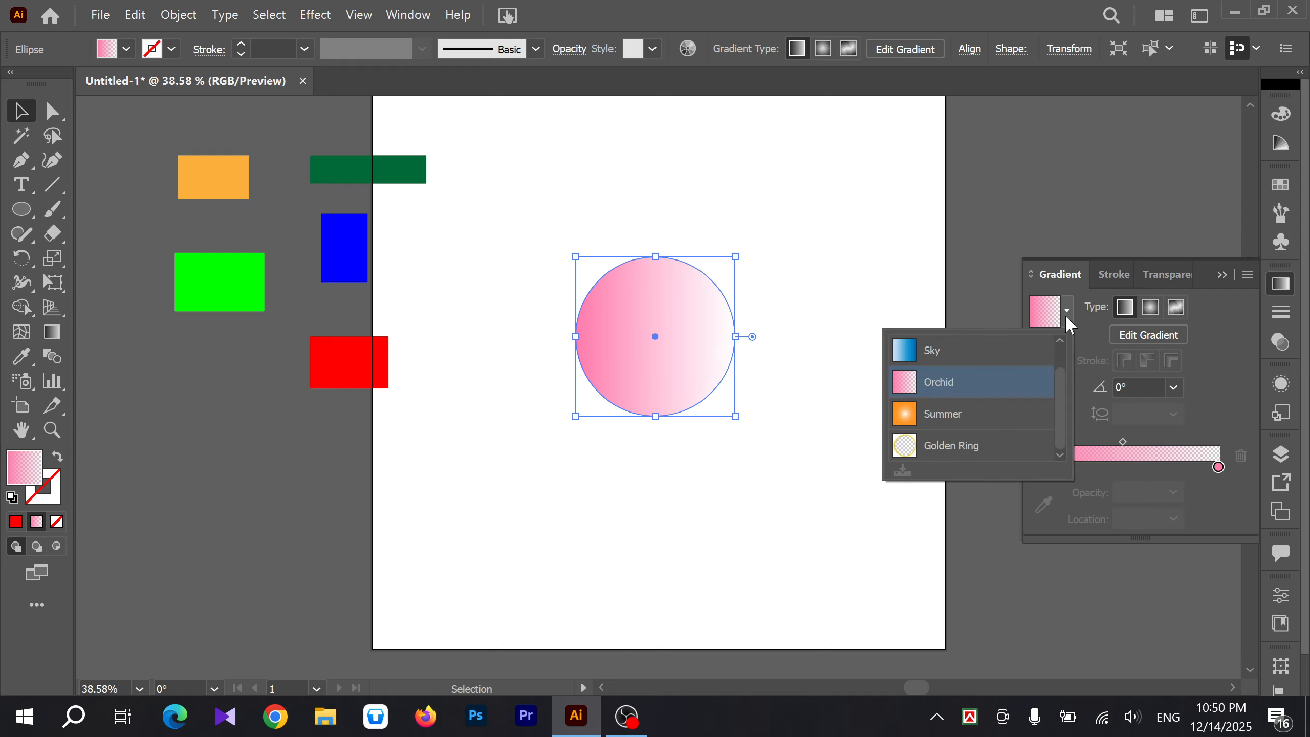
pyautogui.click(948, 419)
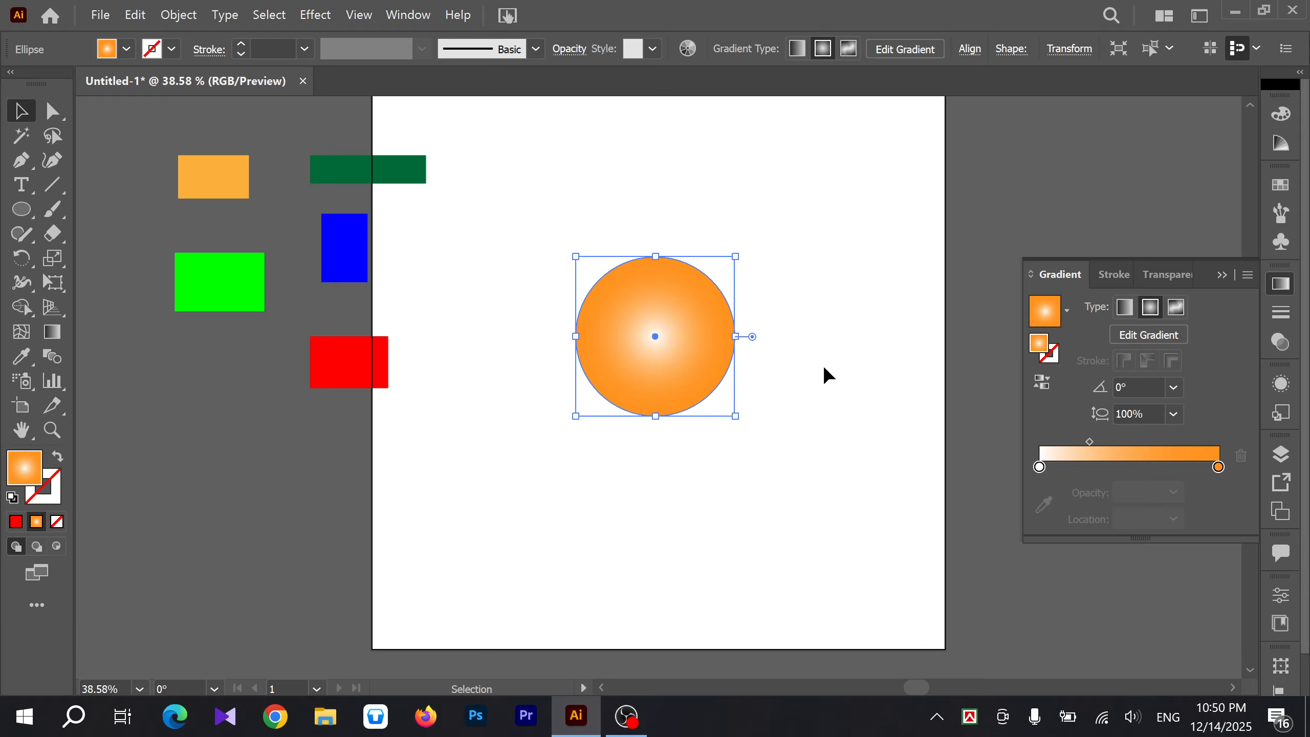
pyautogui.click(1066, 309)
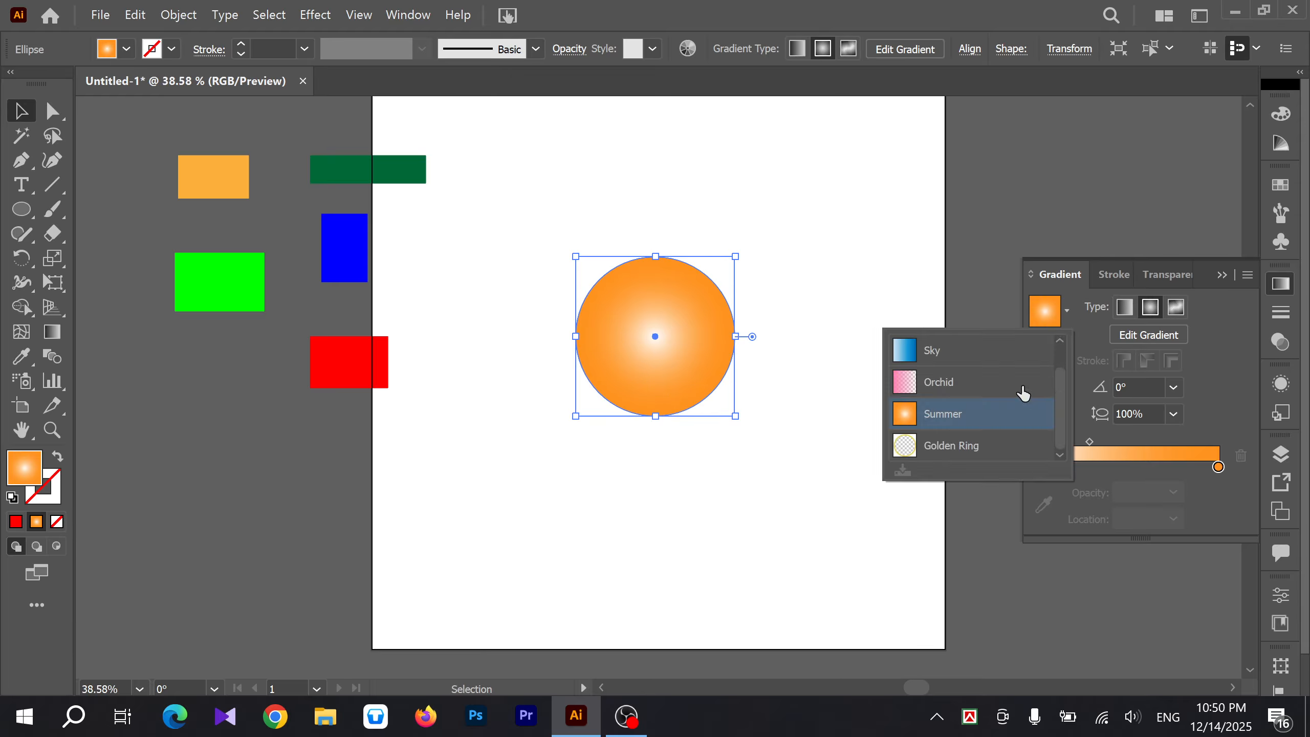
pyautogui.click(941, 447)
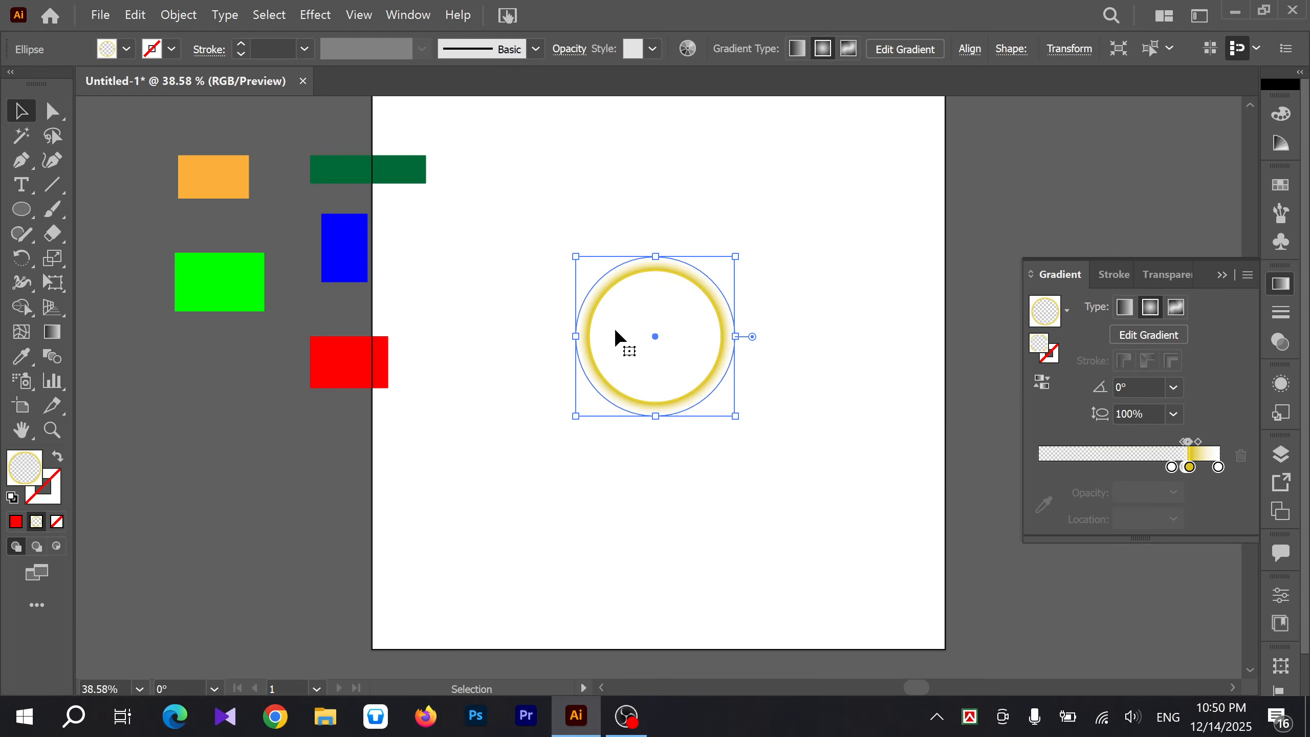
pyautogui.click(1065, 310)
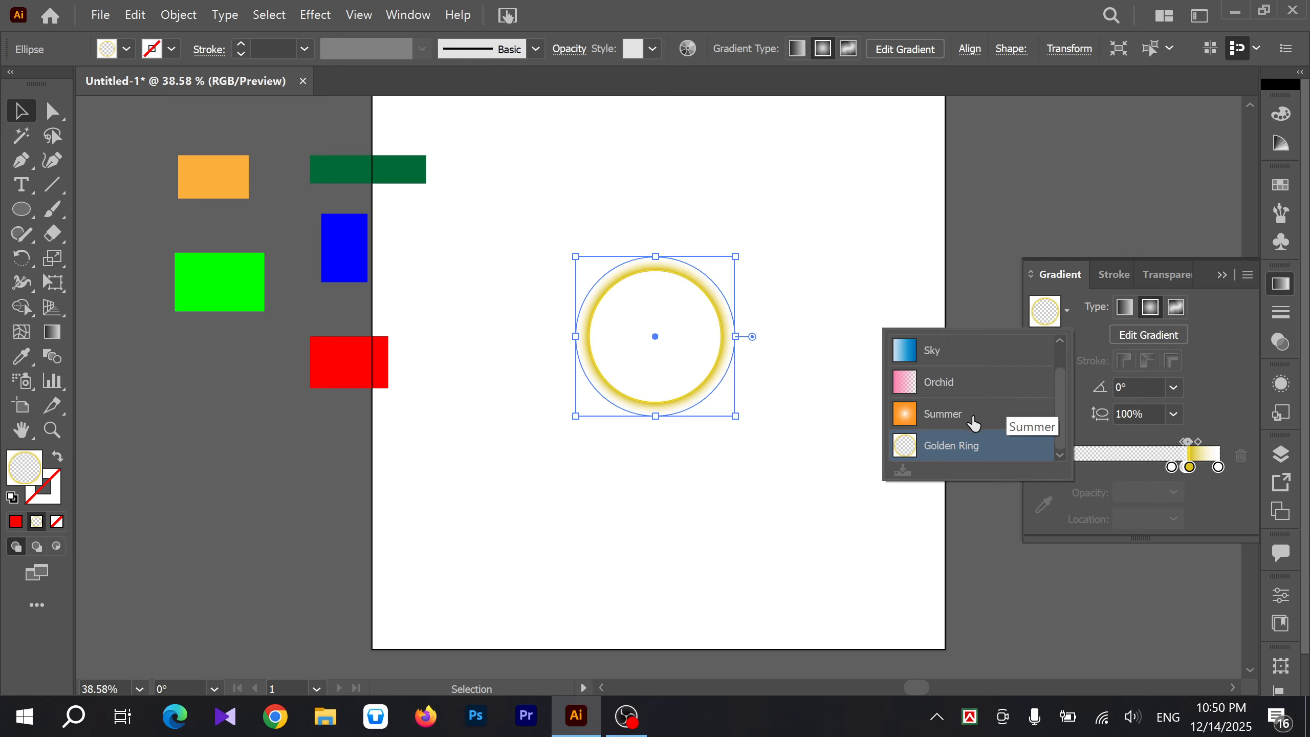
pyautogui.click(1072, 307)
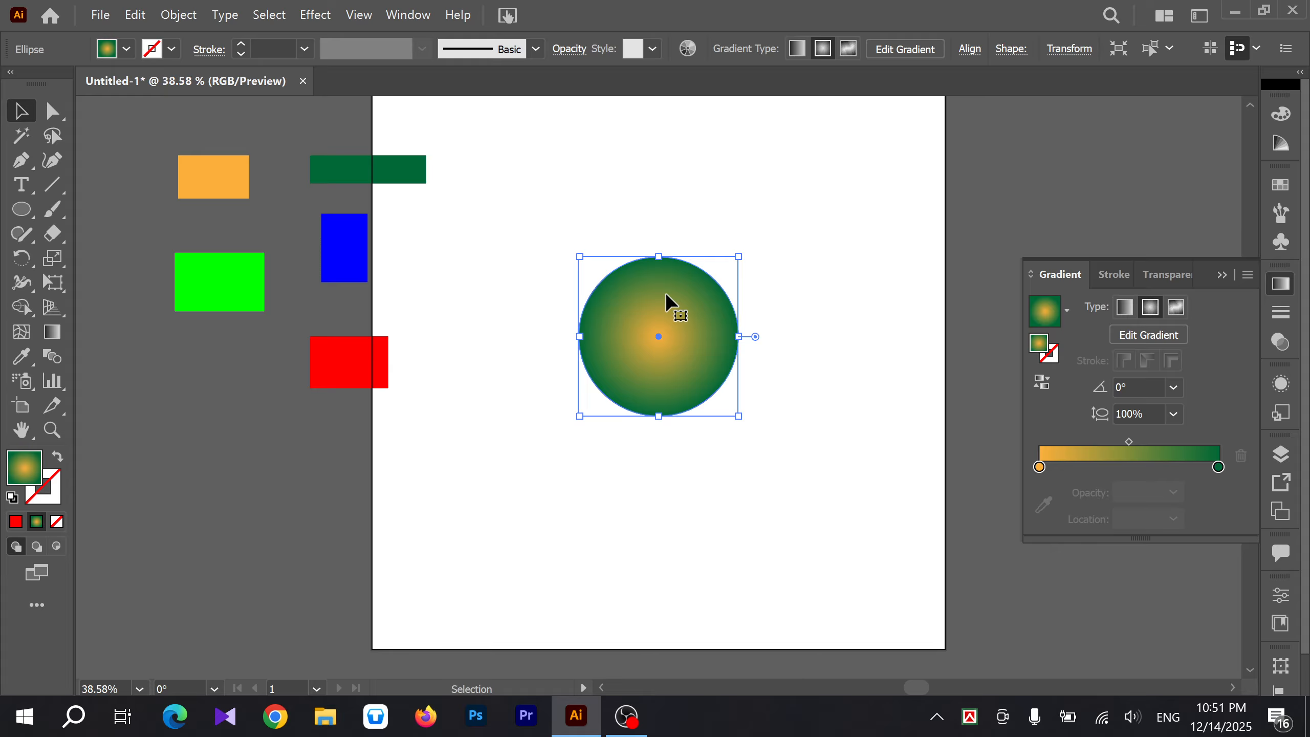
# Step: Apply the orange-to-green radial gradient to the circle's stroke and remove its fill
pyautogui.click(1051, 356)
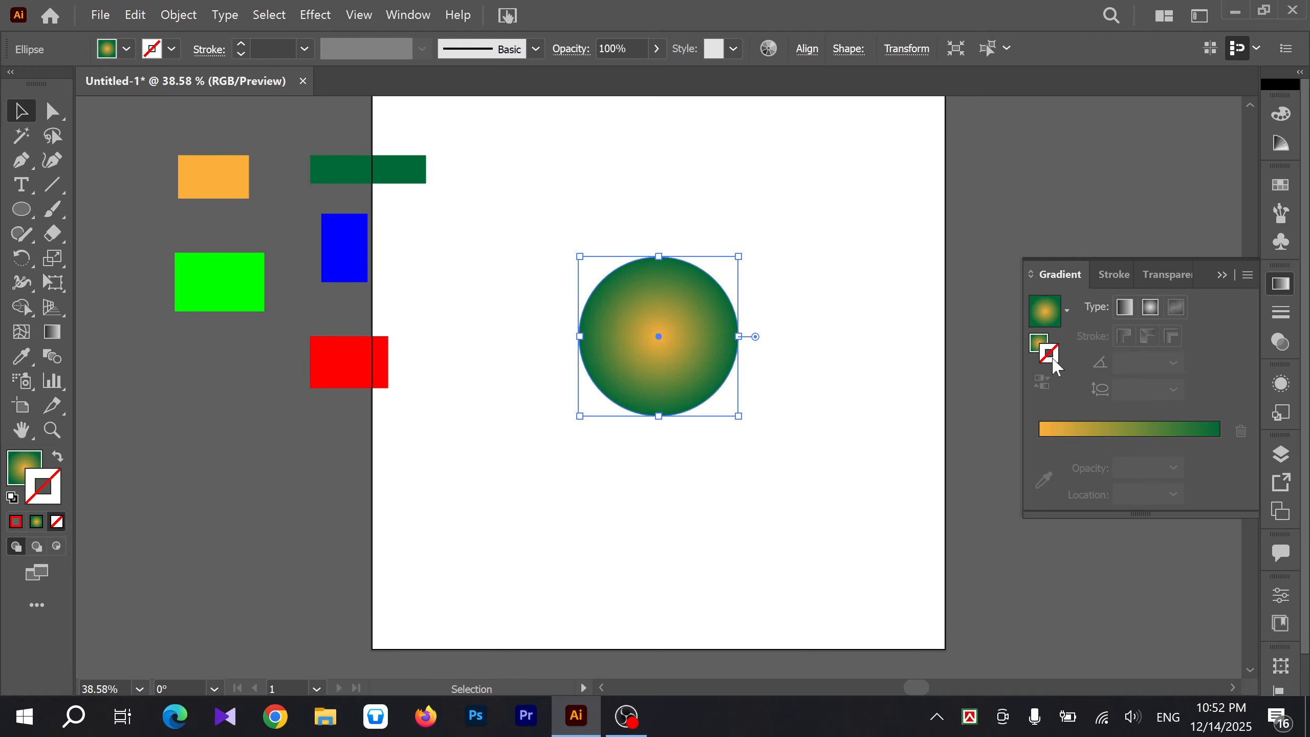
pyautogui.click(1138, 430)
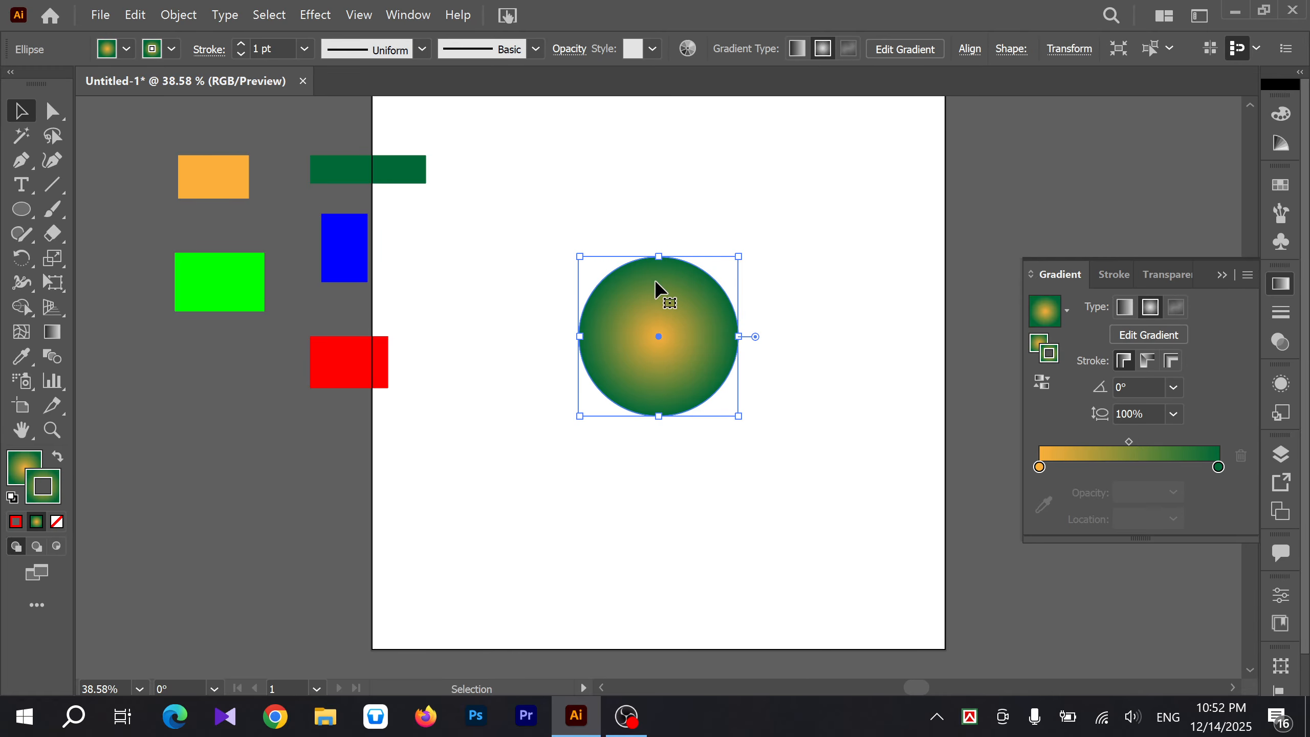
pyautogui.click(1037, 342)
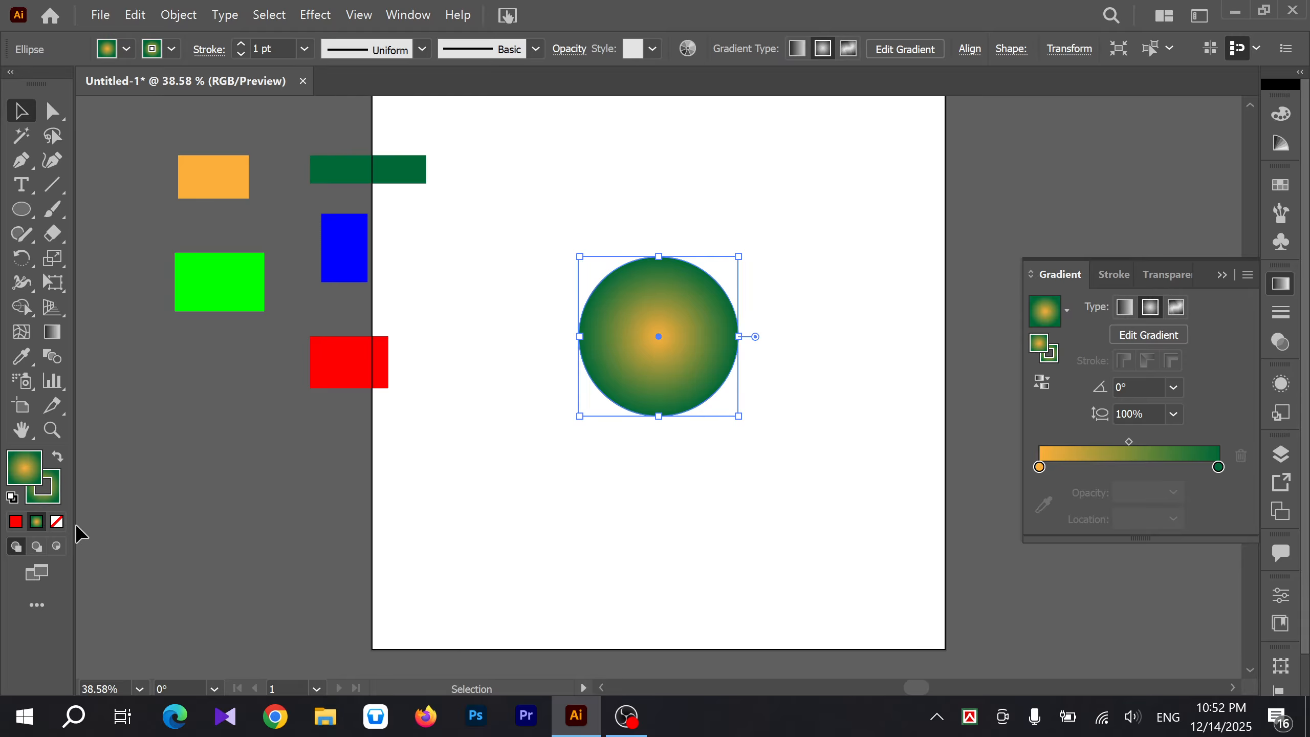
pyautogui.click(57, 521)
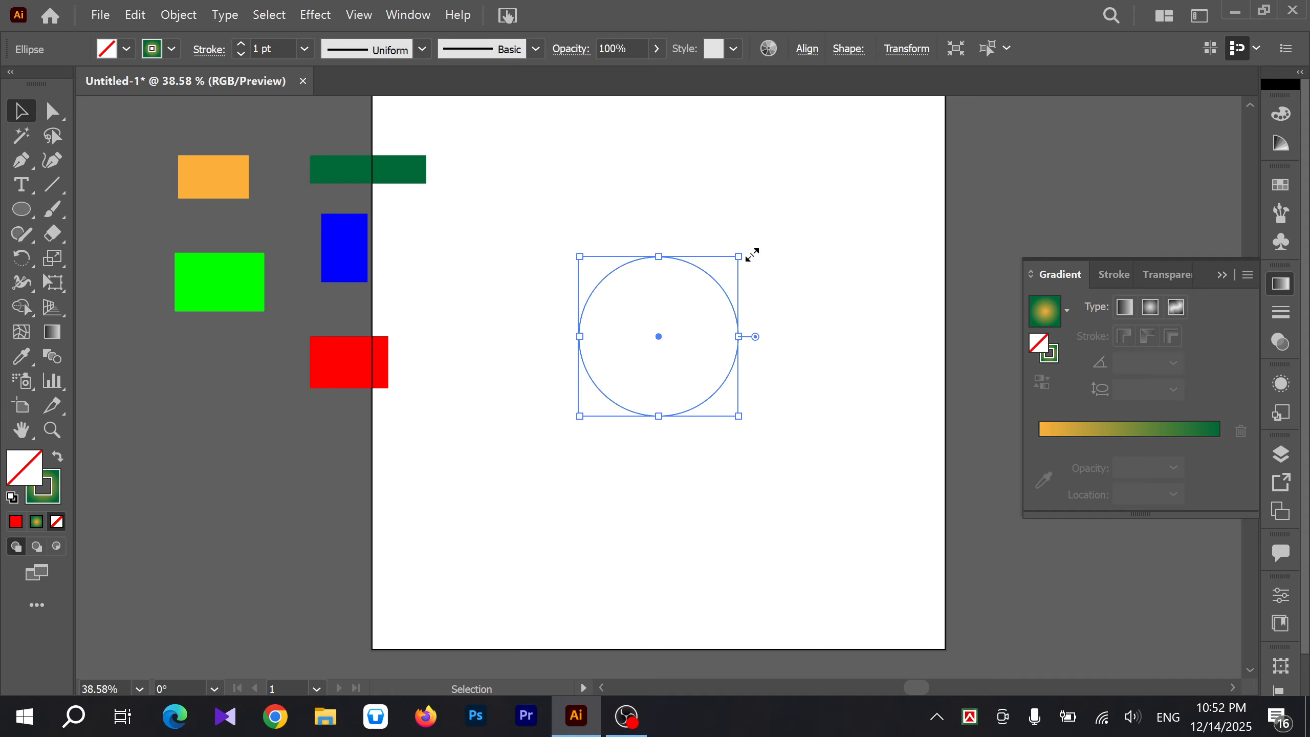
# Step: Set the weight of the circle's gradient stroke to 55 pt and deselect the circle
pyautogui.click(1052, 355)
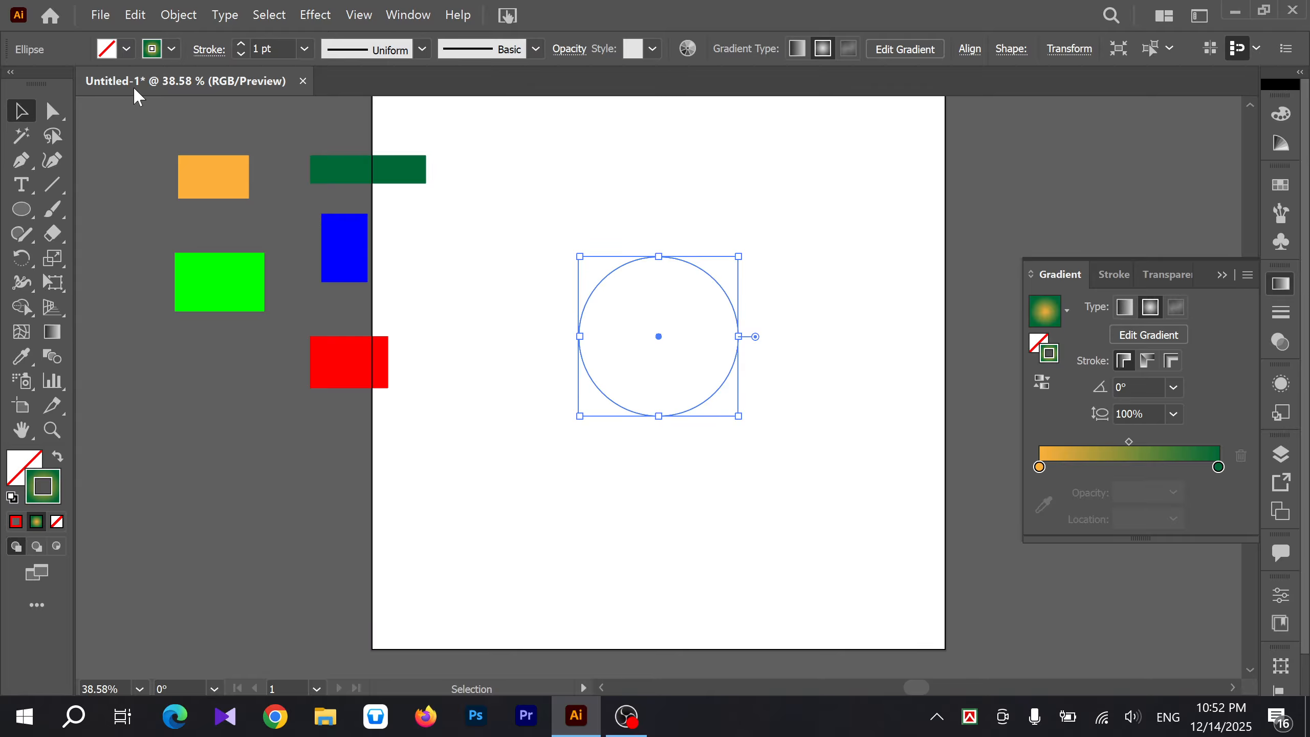
pyautogui.moveTo(242, 45); pyautogui.dragTo(245, 45)
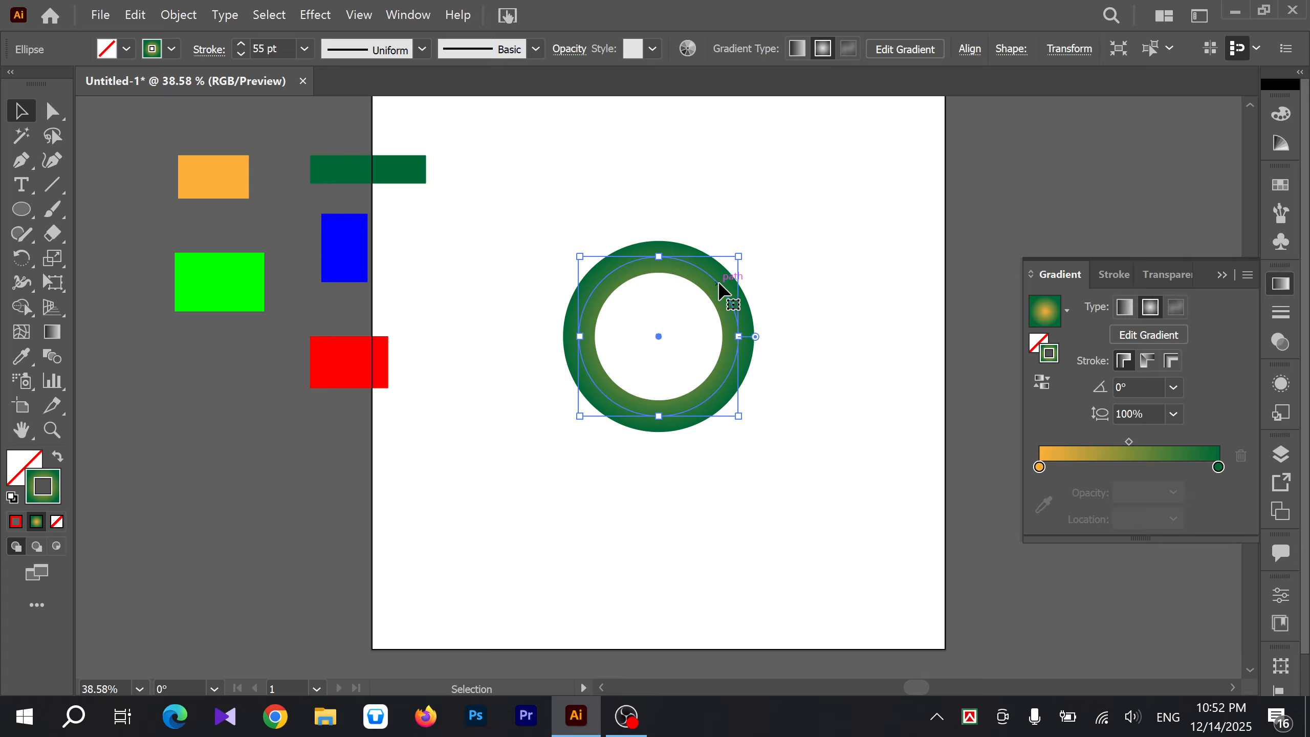
pyautogui.click(992, 227)
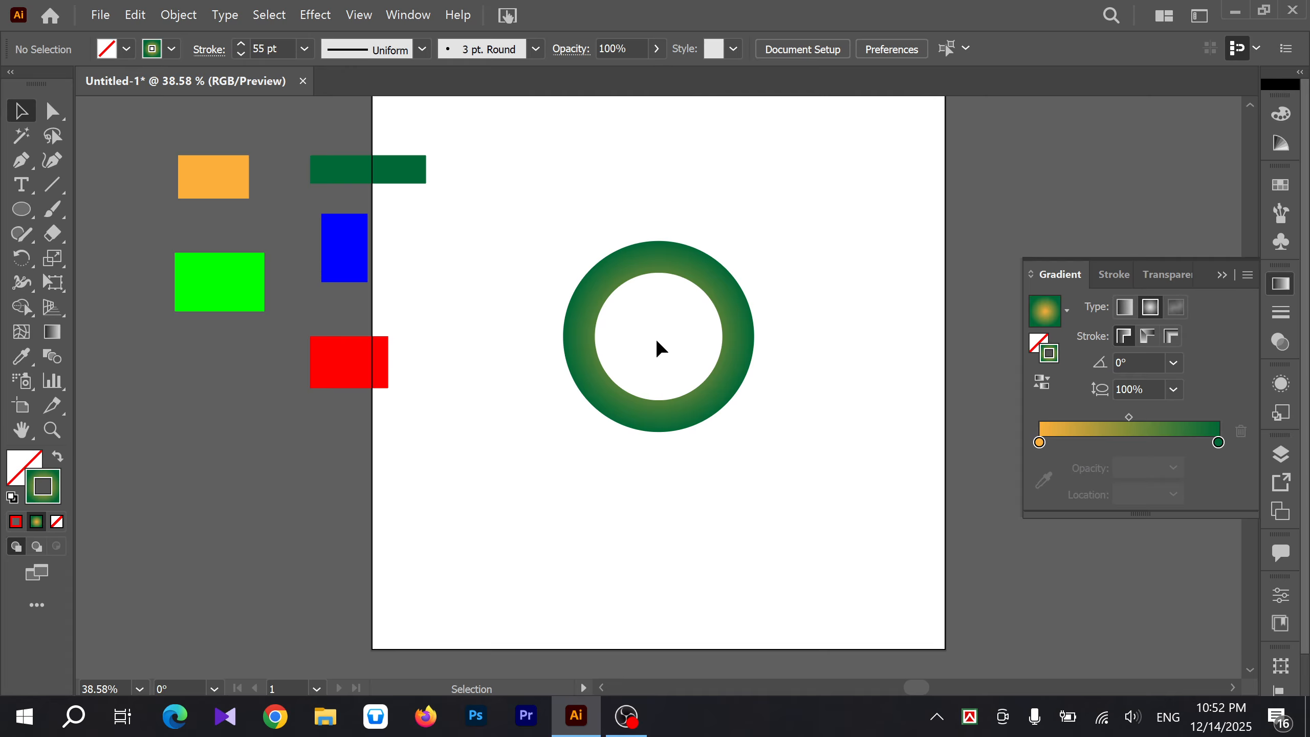
# Step: Change the circle's stroke gradient to linear and set its stroke weight to 20 pt
pyautogui.click(657, 265)
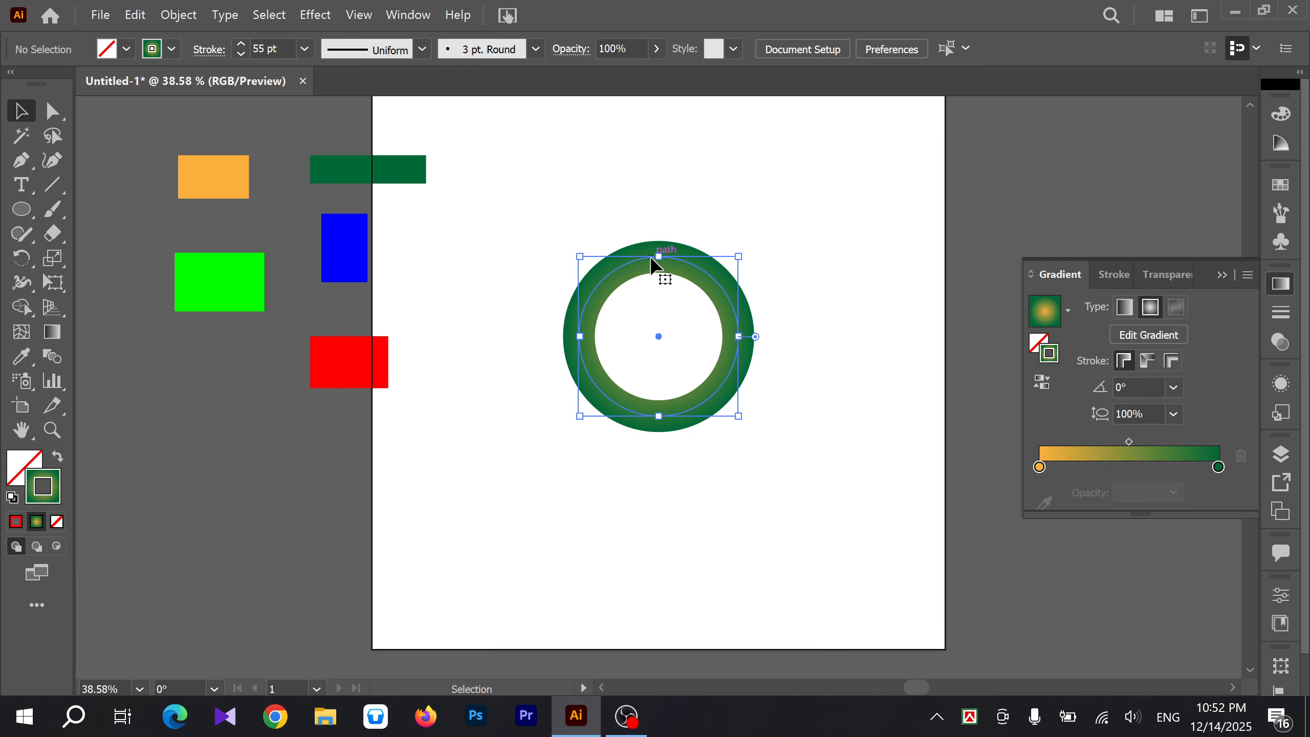
pyautogui.click(1124, 307)
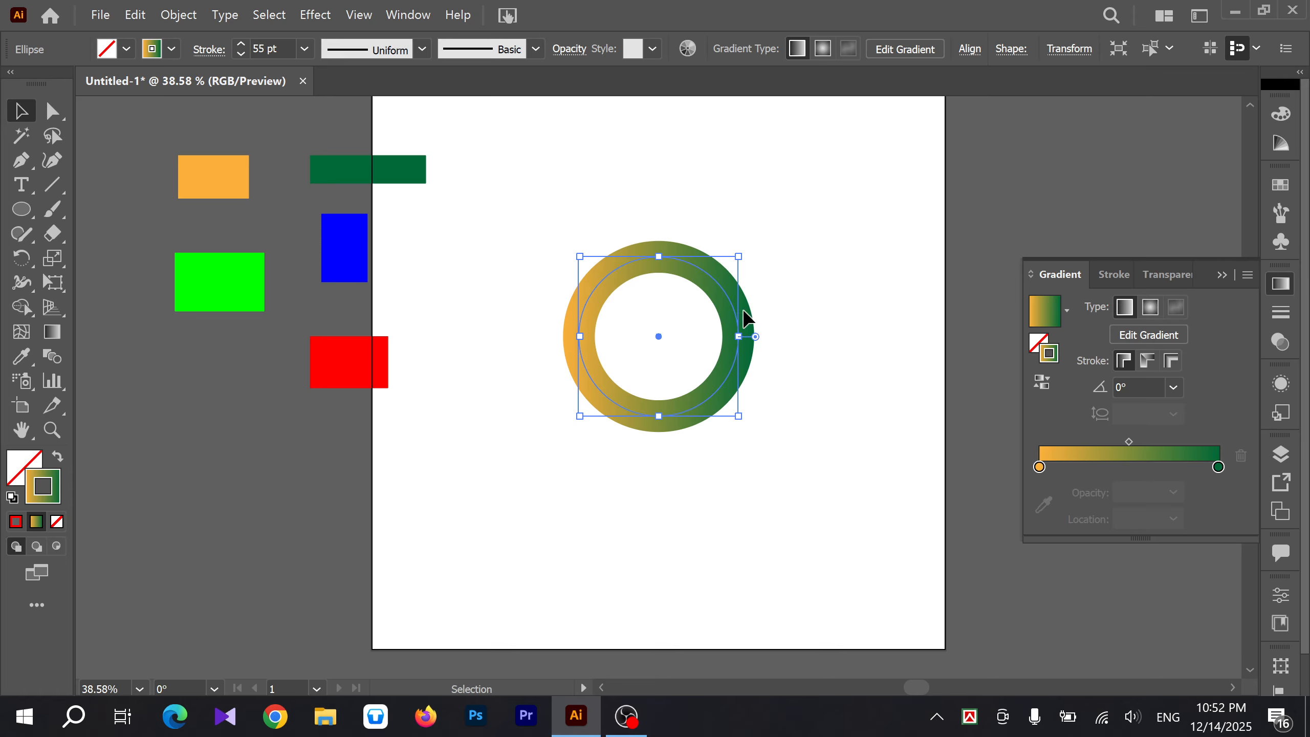
pyautogui.click(304, 49)
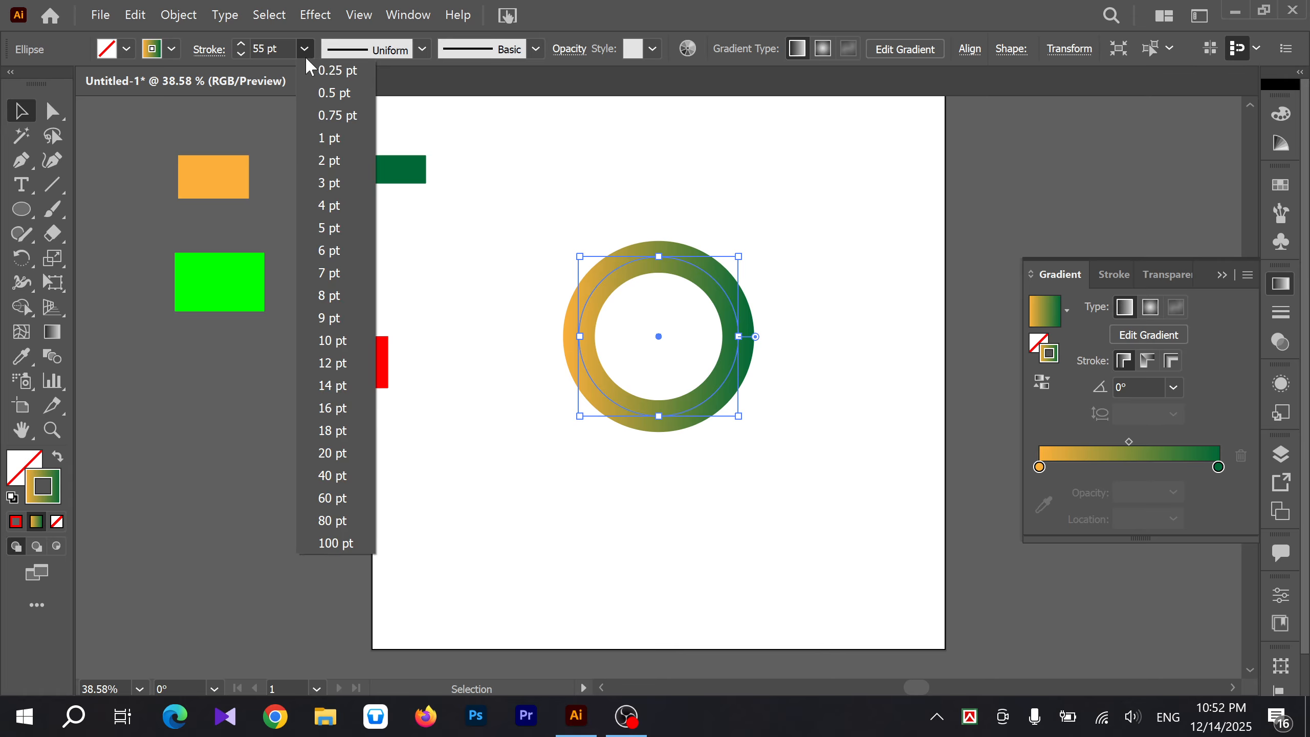
pyautogui.click(332, 453)
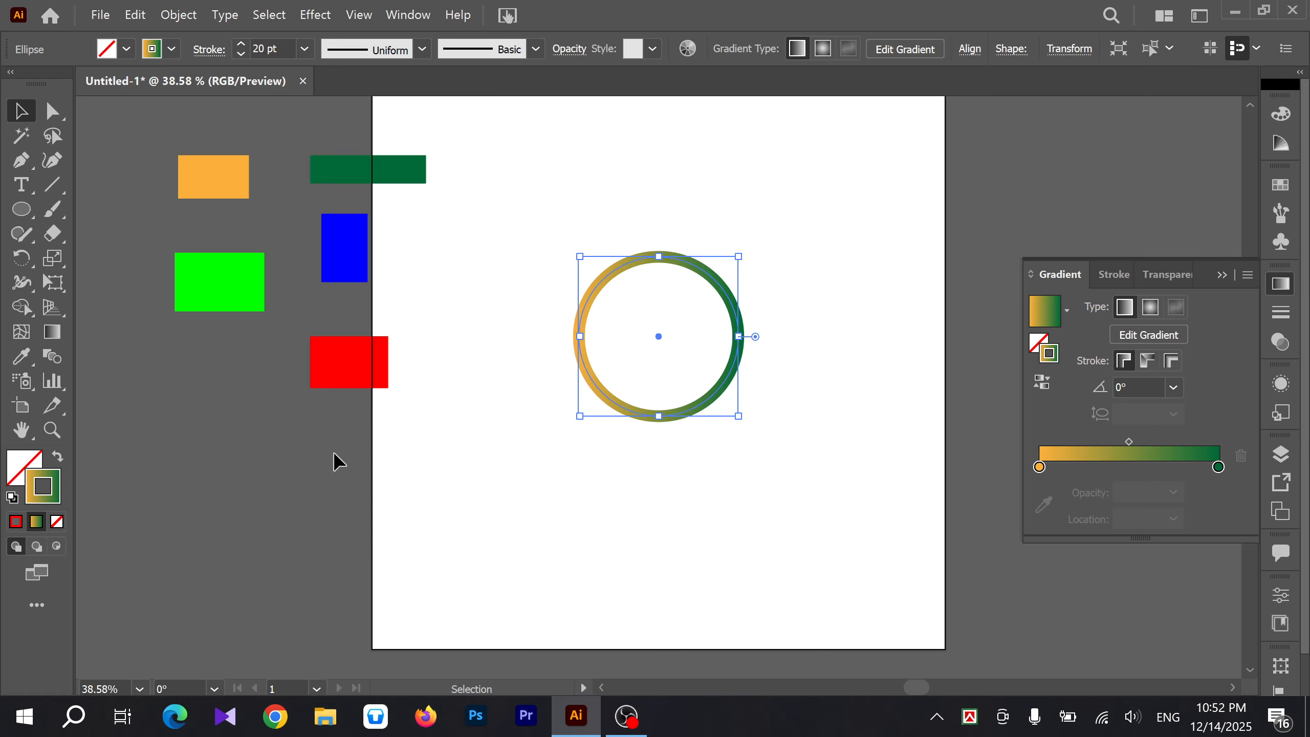
pyautogui.click(689, 215)
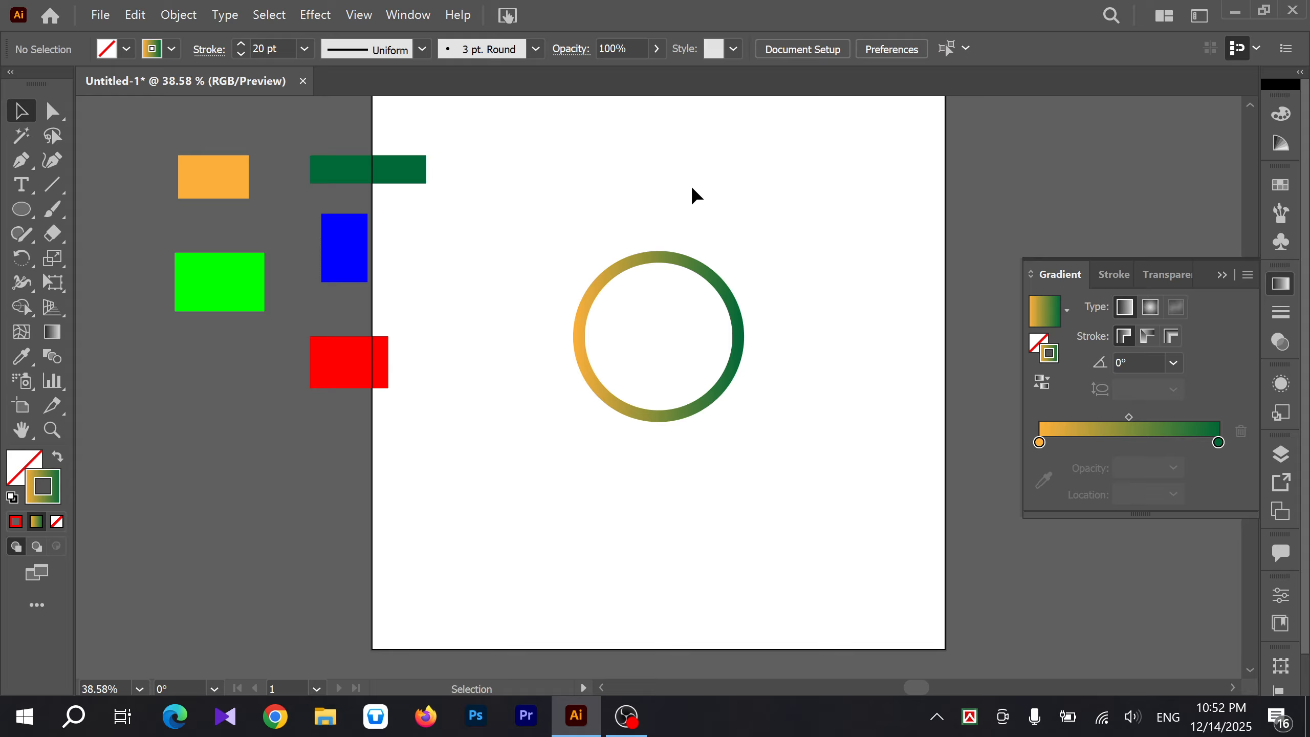
# Step: Apply the linear gradient along the circle's stroke, then change it to run across the stroke
pyautogui.click(632, 393)
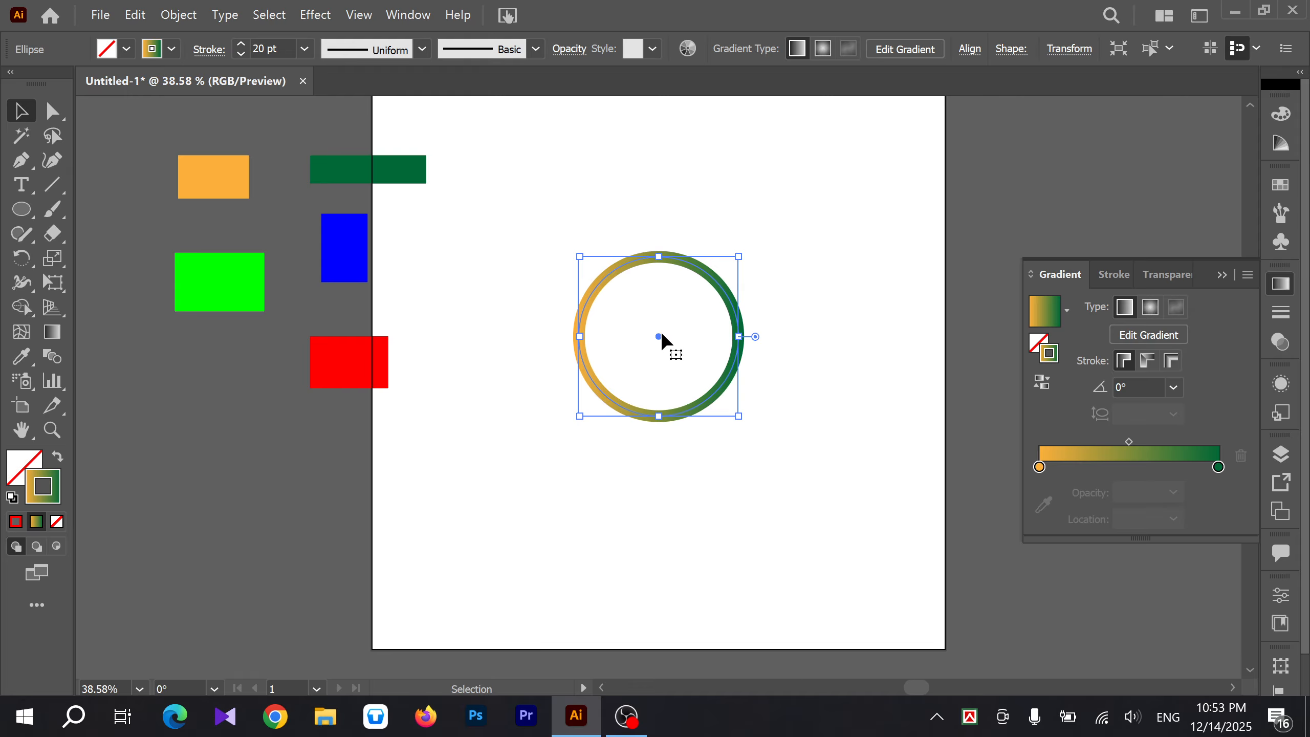
pyautogui.click(1151, 360)
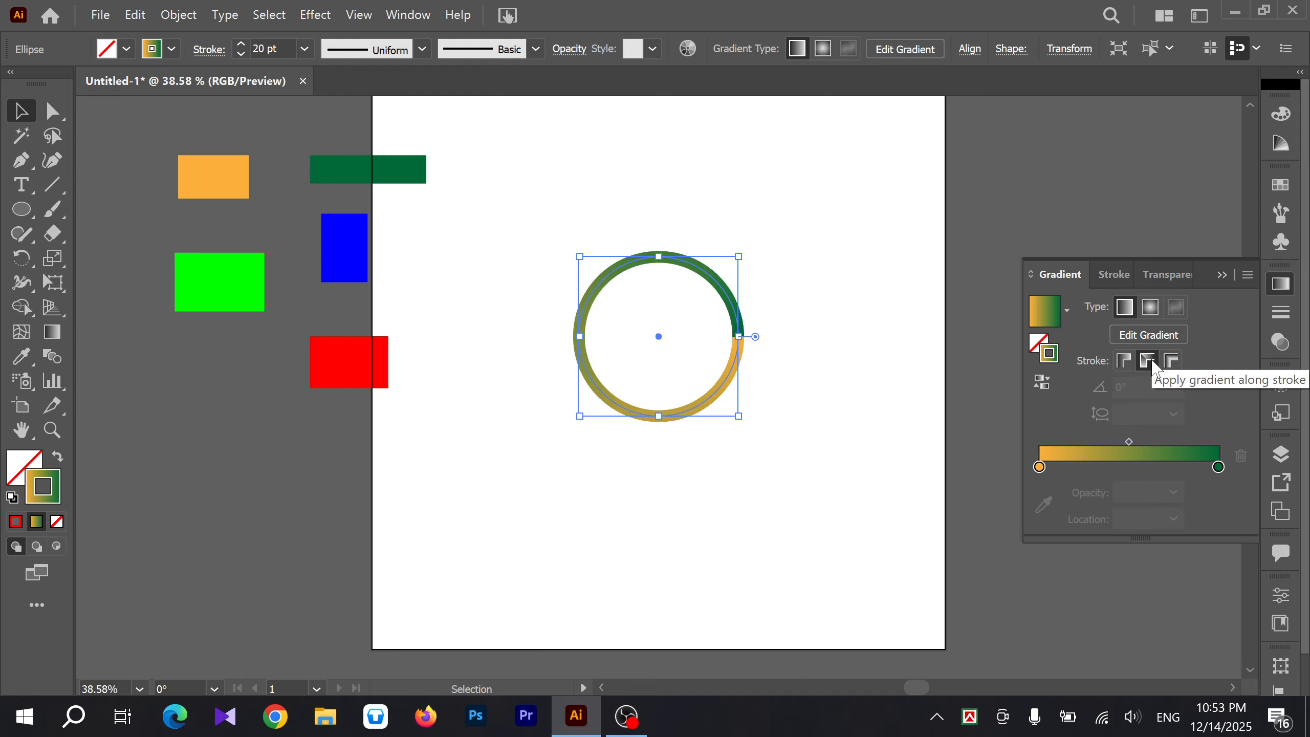
pyautogui.click(788, 339)
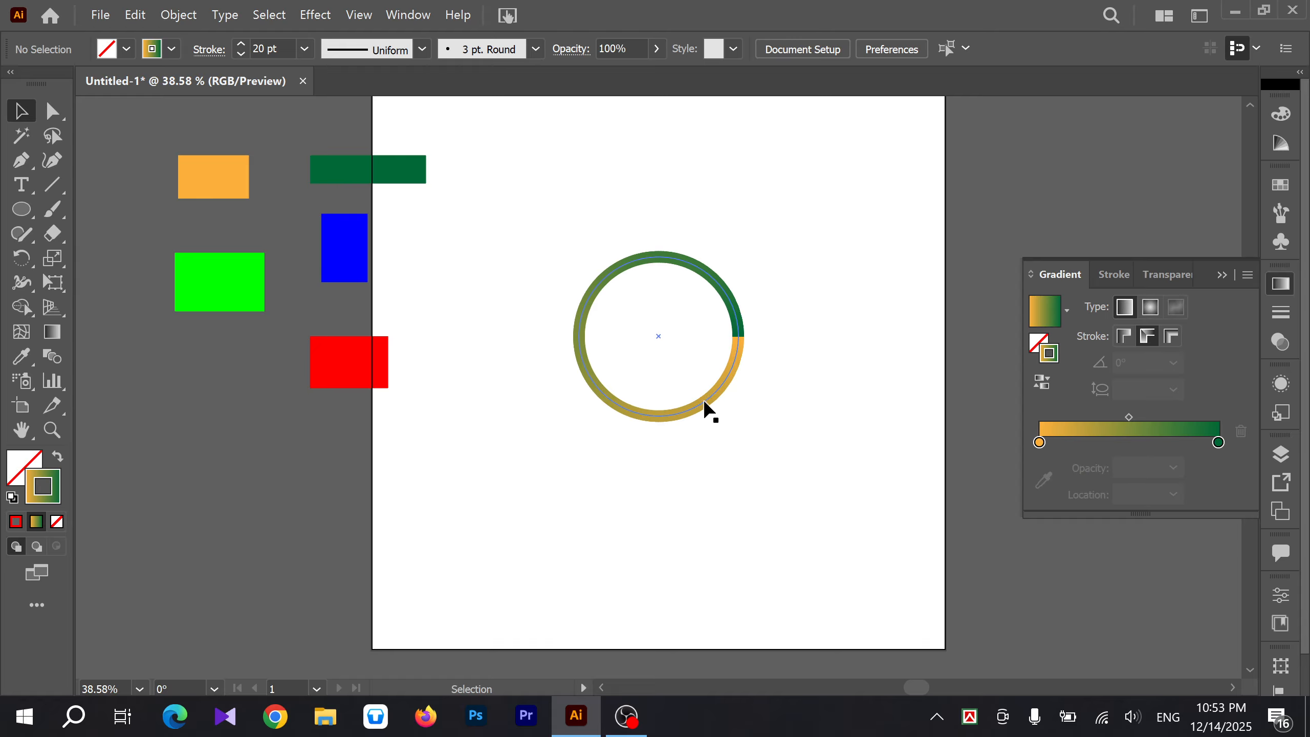
pyautogui.click(663, 258)
pyautogui.click(1172, 360)
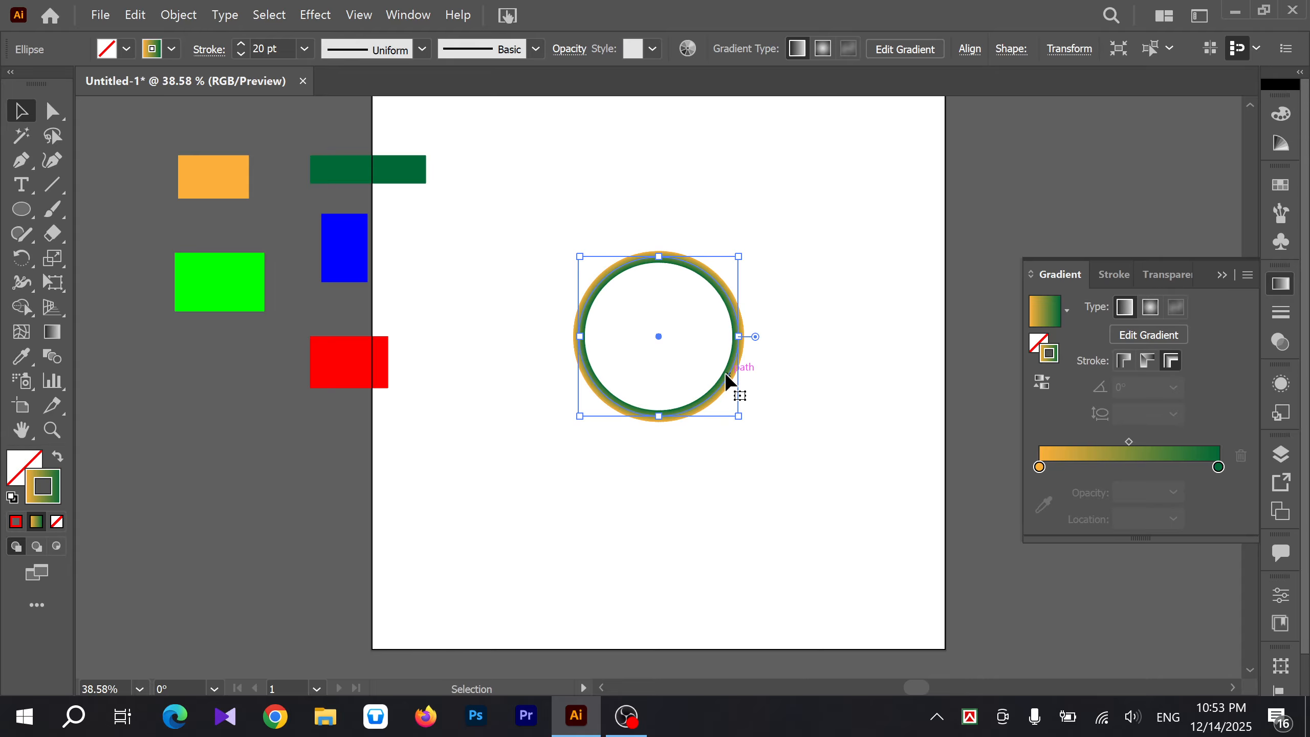
# Step: Inspect the gradient across the circle's stroke up close, and apply the linear gradient within the stroke instead
pyautogui.scroll(9, 725, 375)
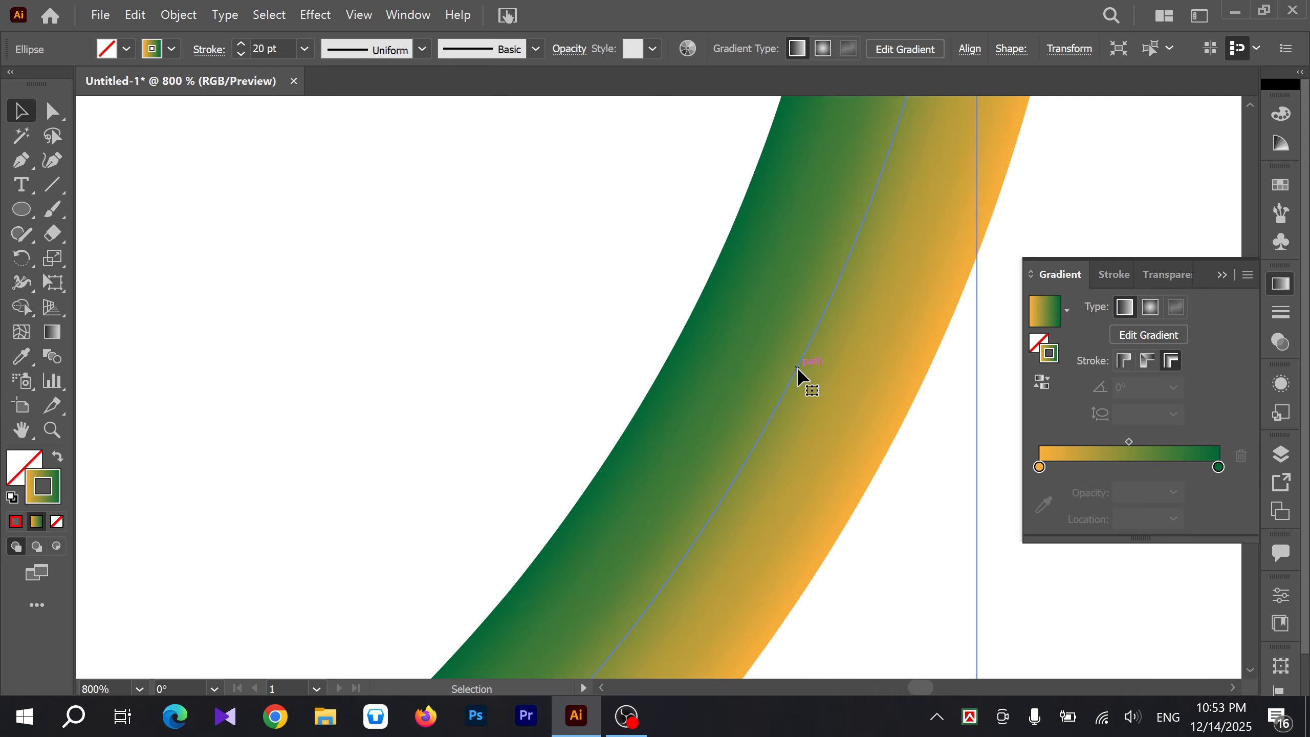
pyautogui.scroll(-8, 796, 367)
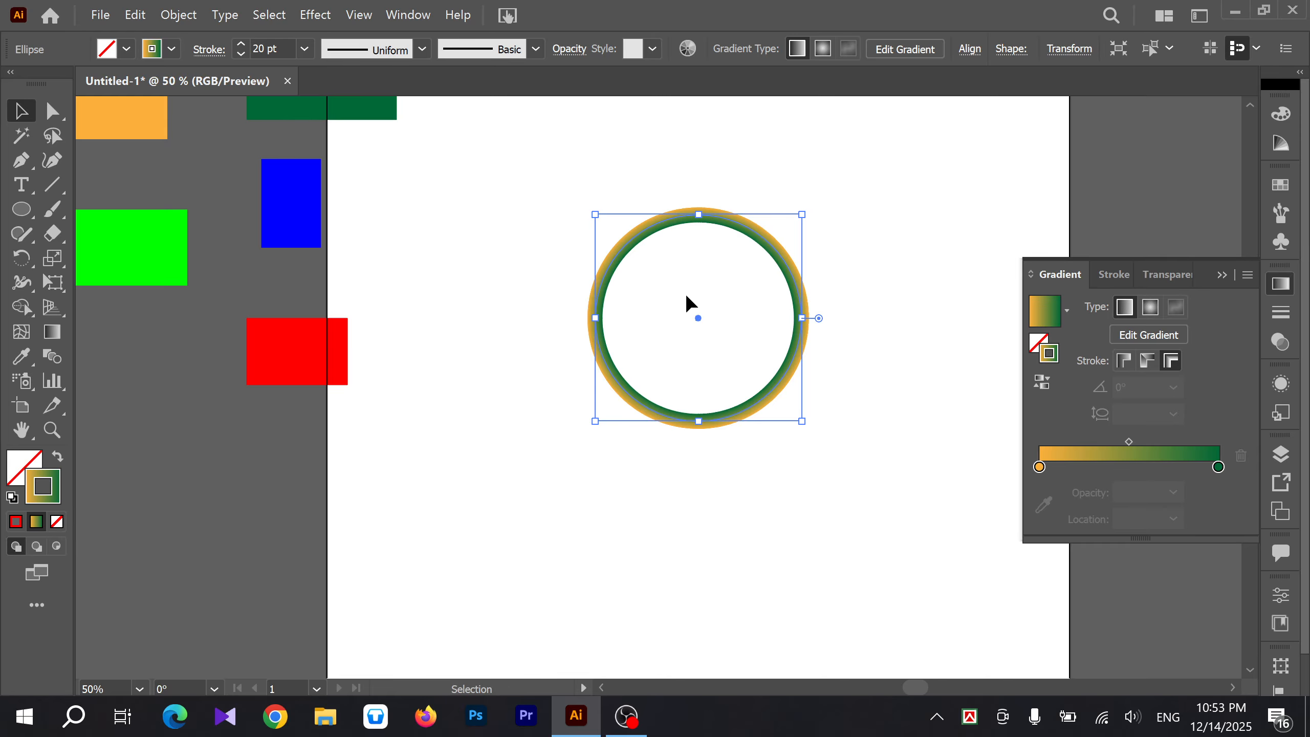
pyautogui.click(1125, 360)
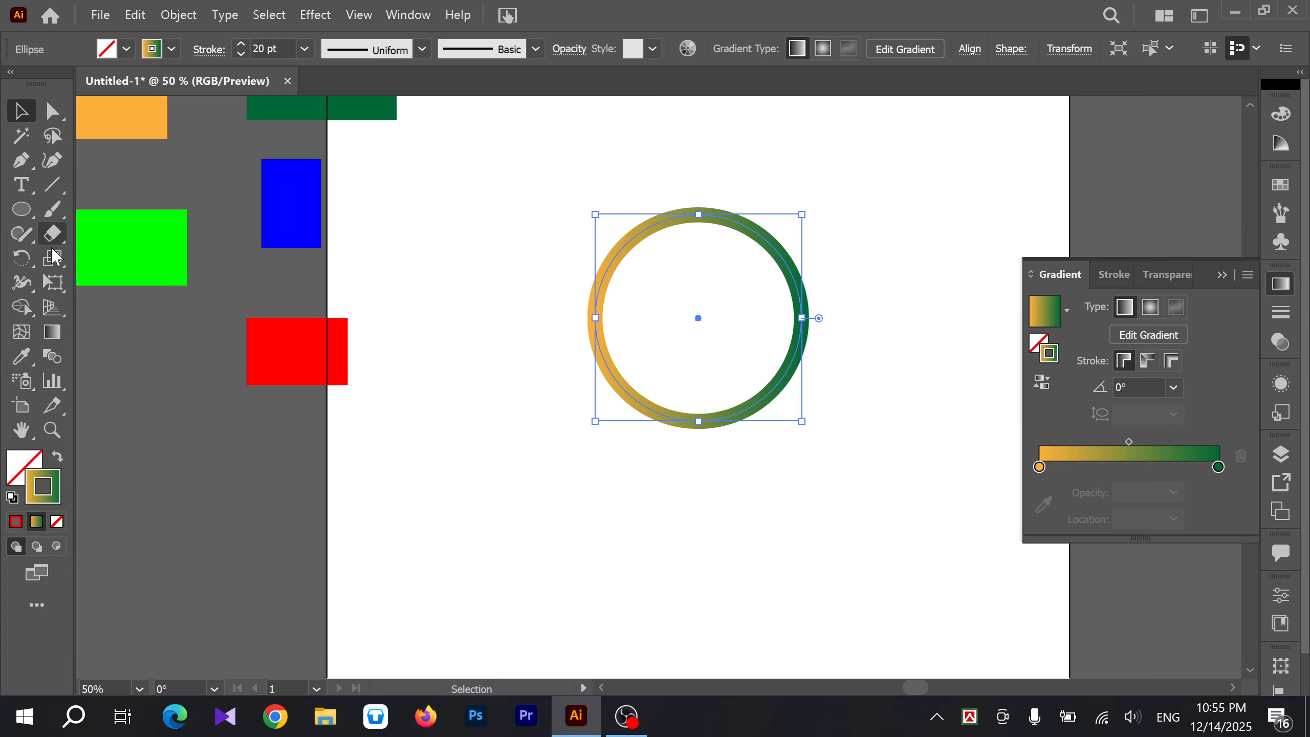
# Step: Switch back and forth between the Gradient tool and the Selection tool with the circle selected
pyautogui.click(51, 333)
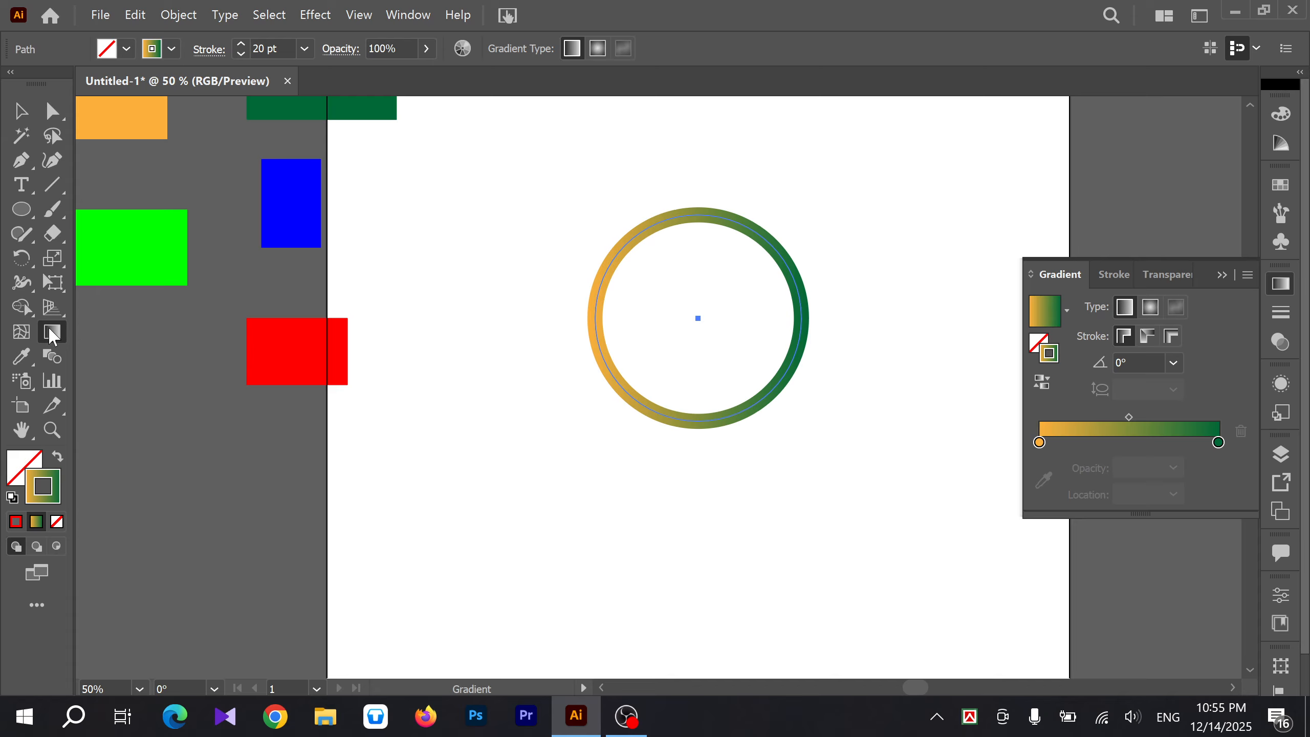
pyautogui.click(21, 111)
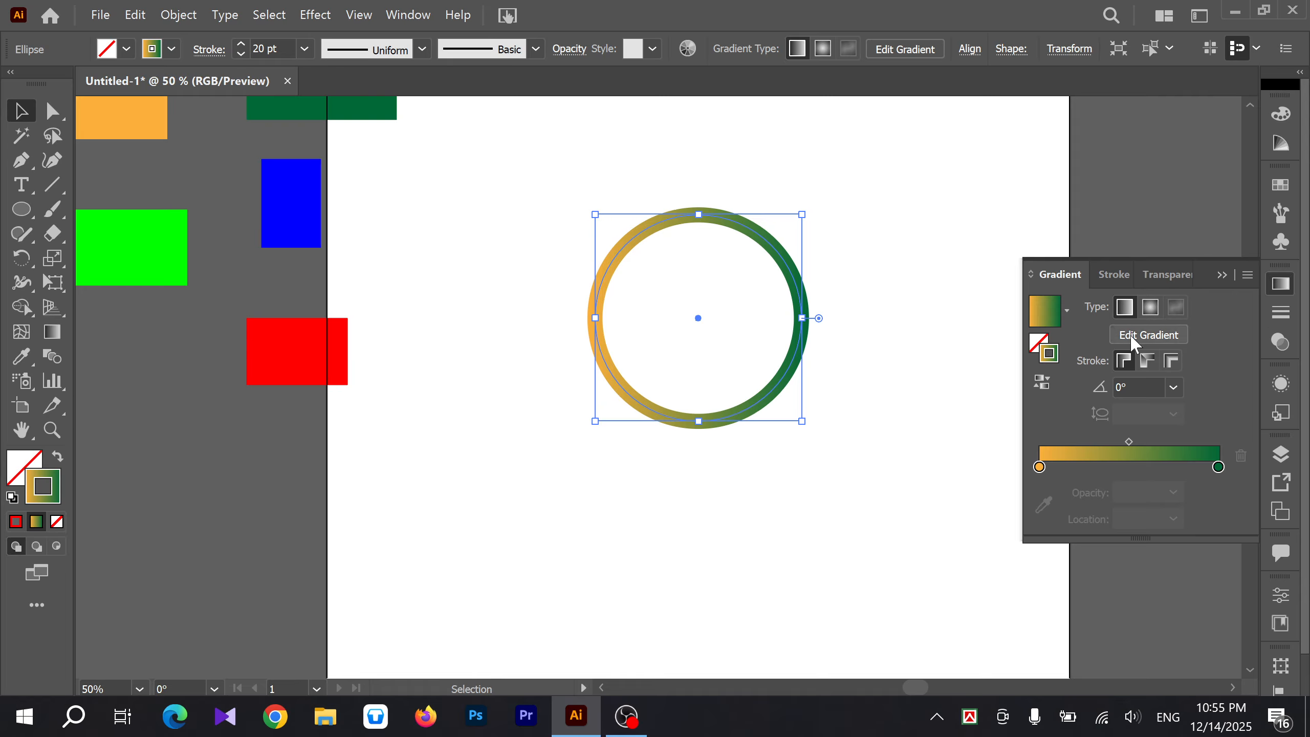
pyautogui.click(1163, 335)
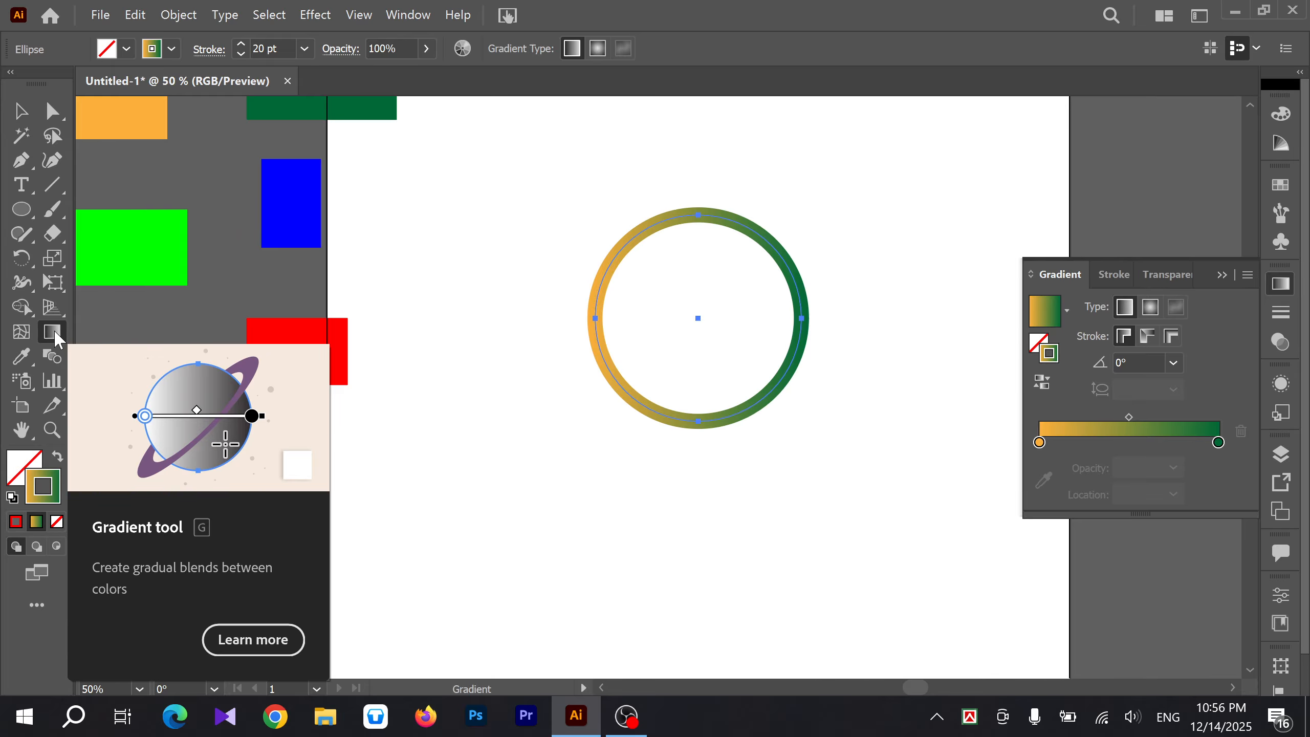
pyautogui.click(20, 114)
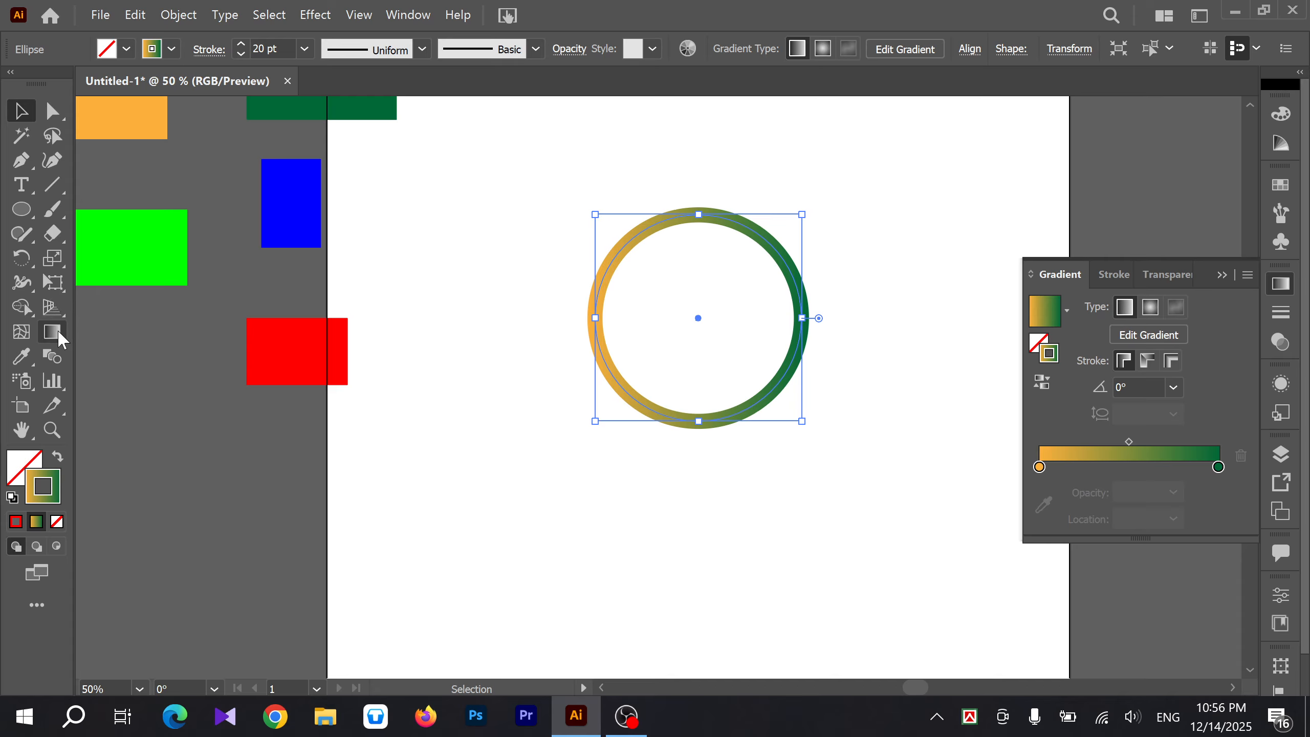
pyautogui.click(1157, 335)
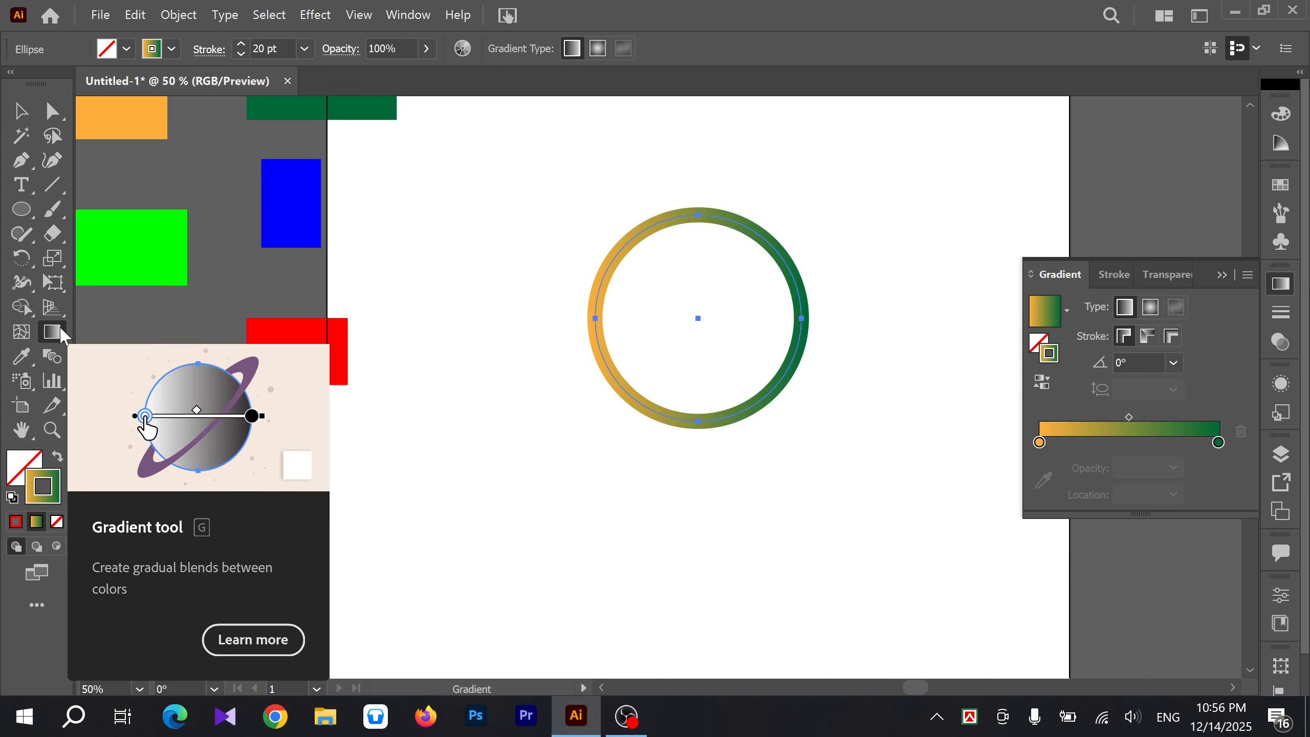
pyautogui.click(21, 111)
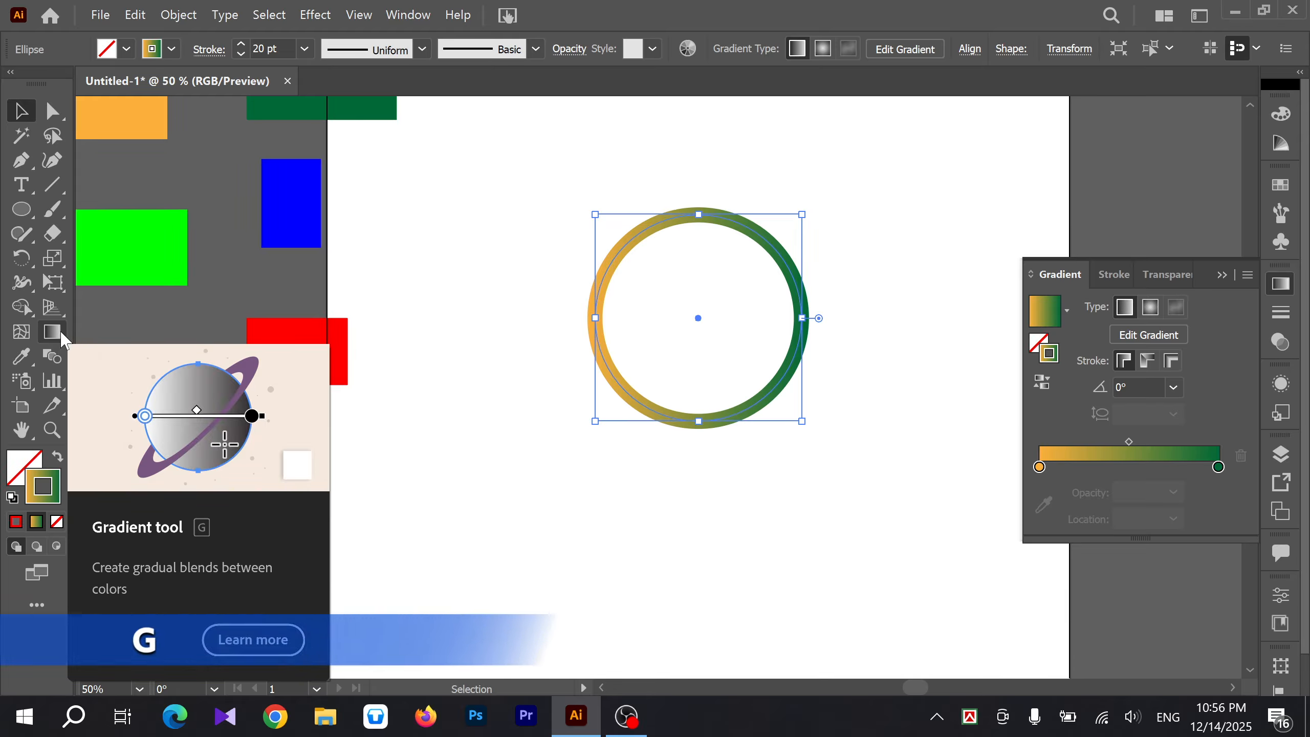
pyautogui.click(51, 331)
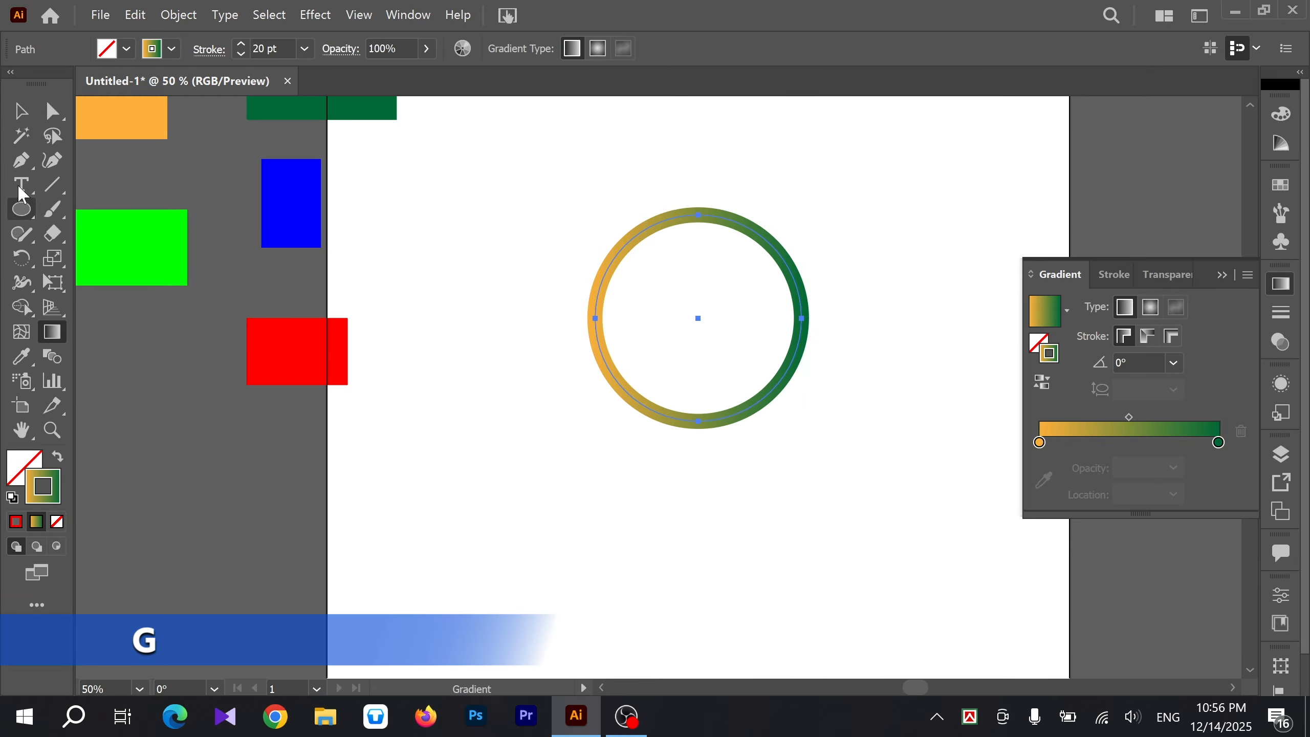
pyautogui.click(19, 111)
pyautogui.press('g')
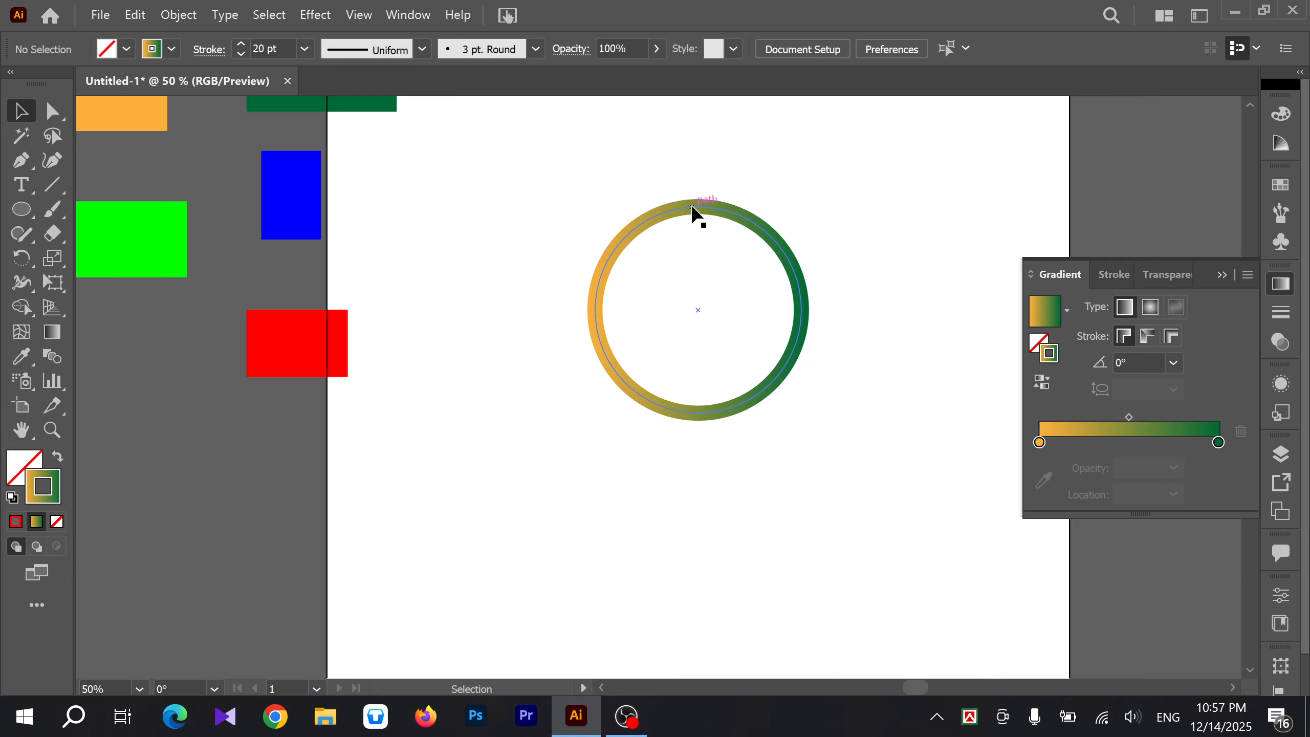
# Step: Move the circle off the artboard below the red rectangle, and draw a wide rectangle in its former place
pyautogui.moveTo(693, 211); pyautogui.dragTo(168, 446)
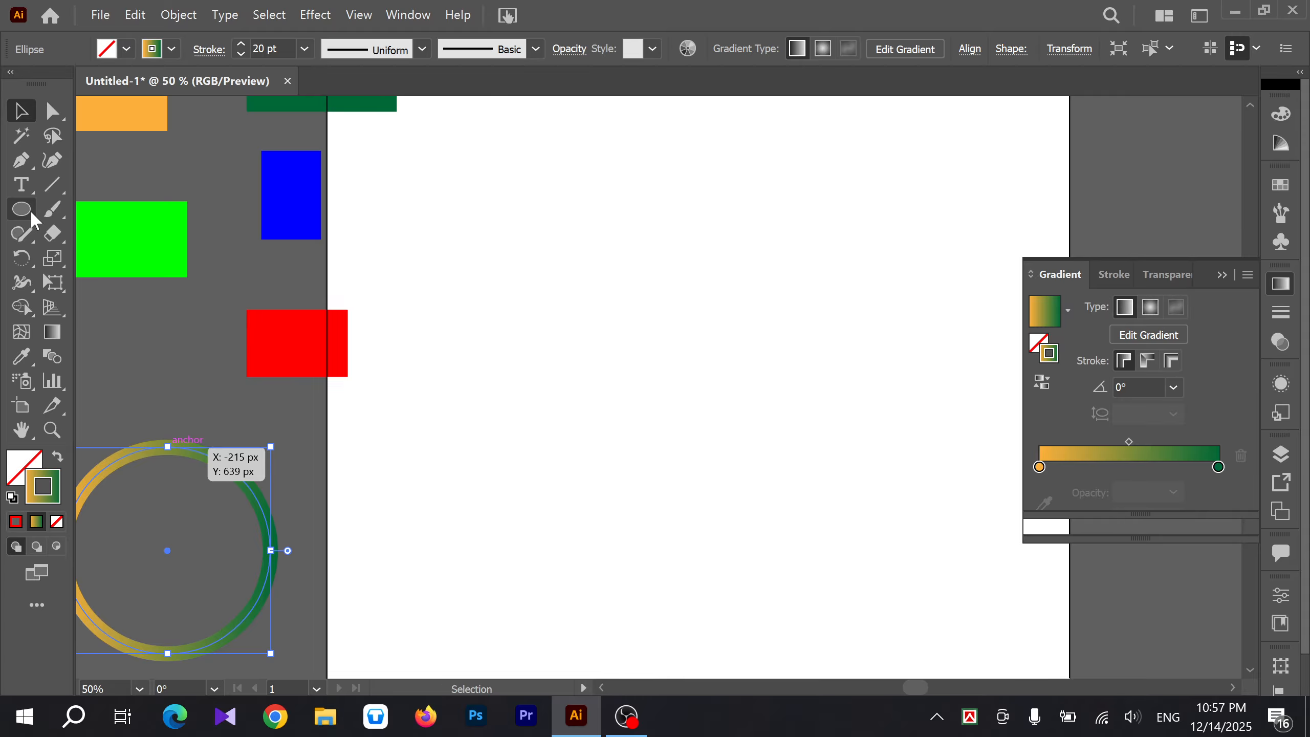
pyautogui.moveTo(30, 209); pyautogui.dragTo(99, 211)
pyautogui.moveTo(550, 223); pyautogui.dragTo(846, 428)
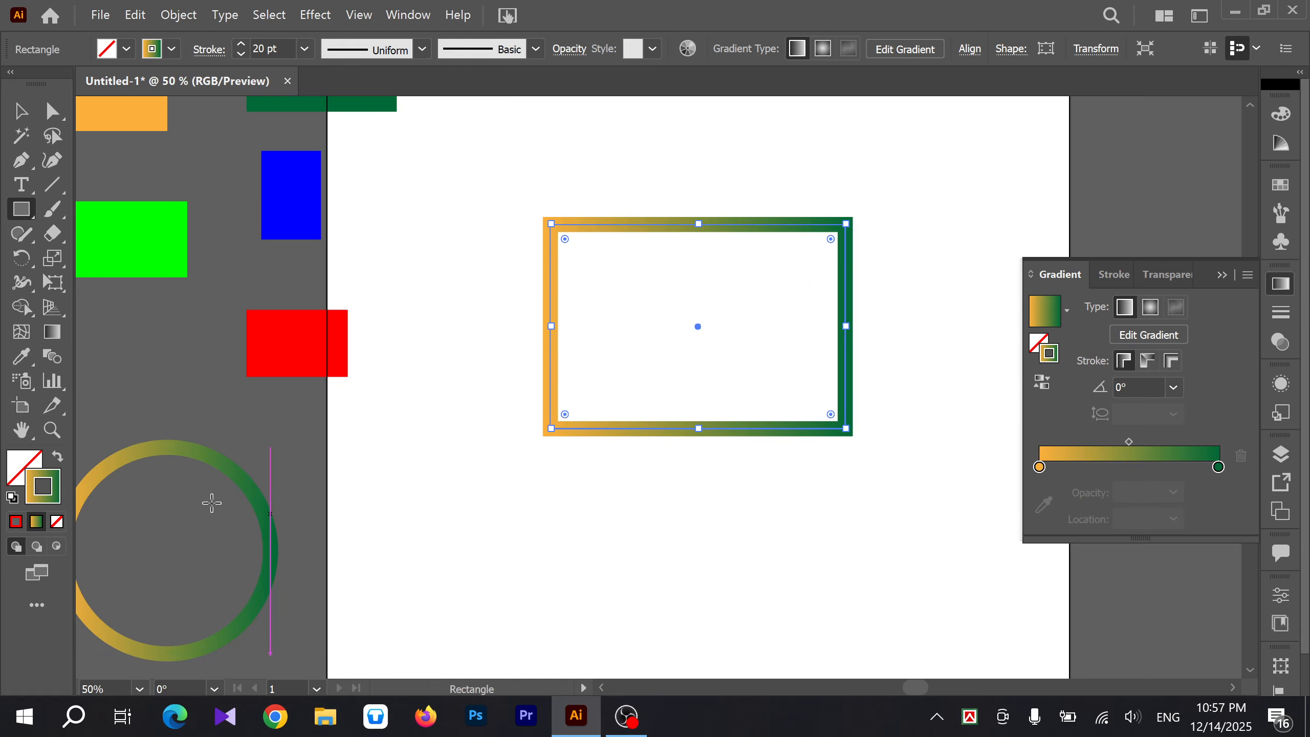
# Step: Swap the rectangle's stroke gradient onto its fill and show the Gradient tool's annotator on the fill
pyautogui.click(57, 455)
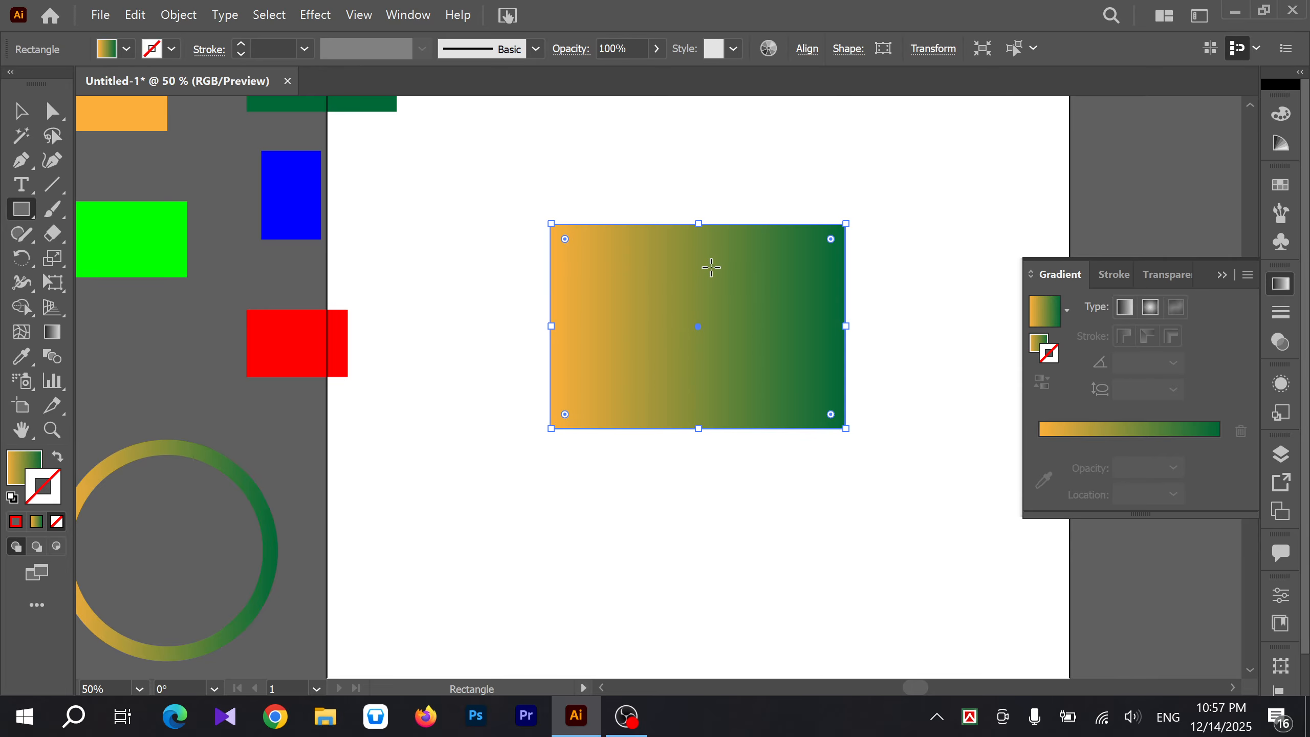
pyautogui.click(58, 335)
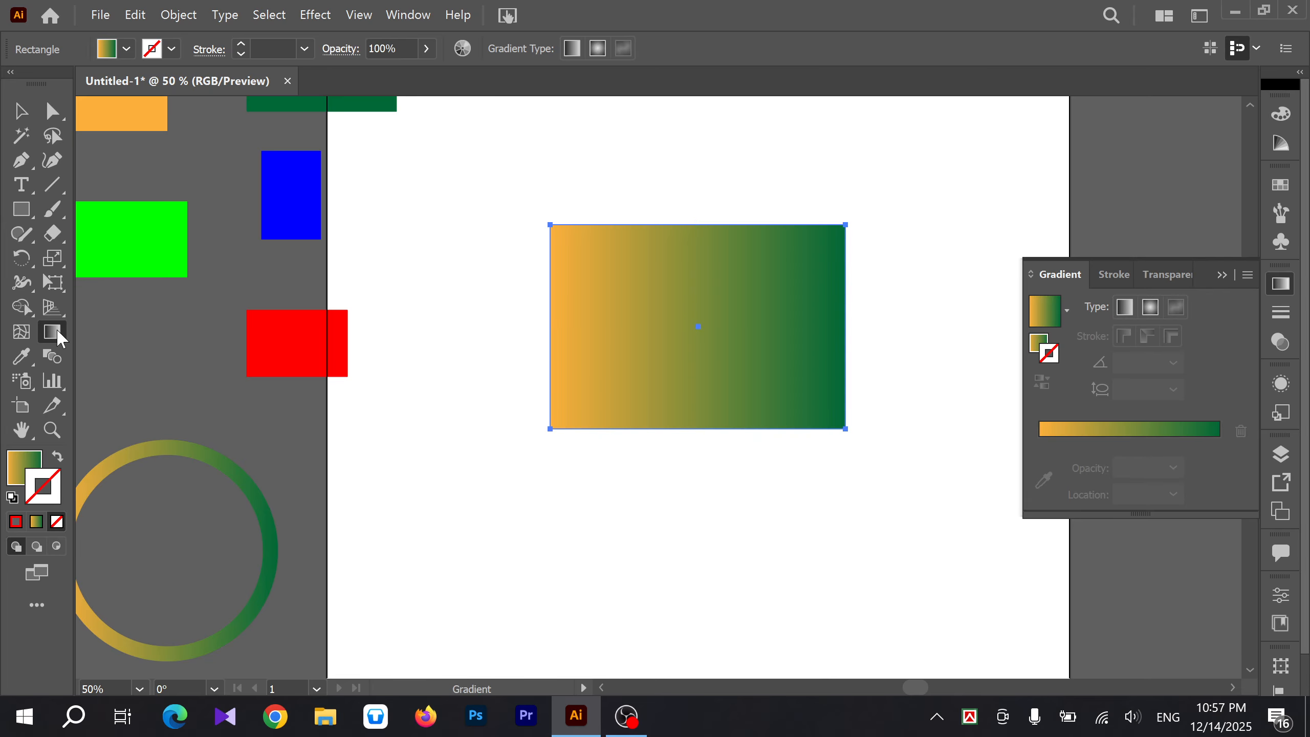
pyautogui.doubleClick(58, 333)
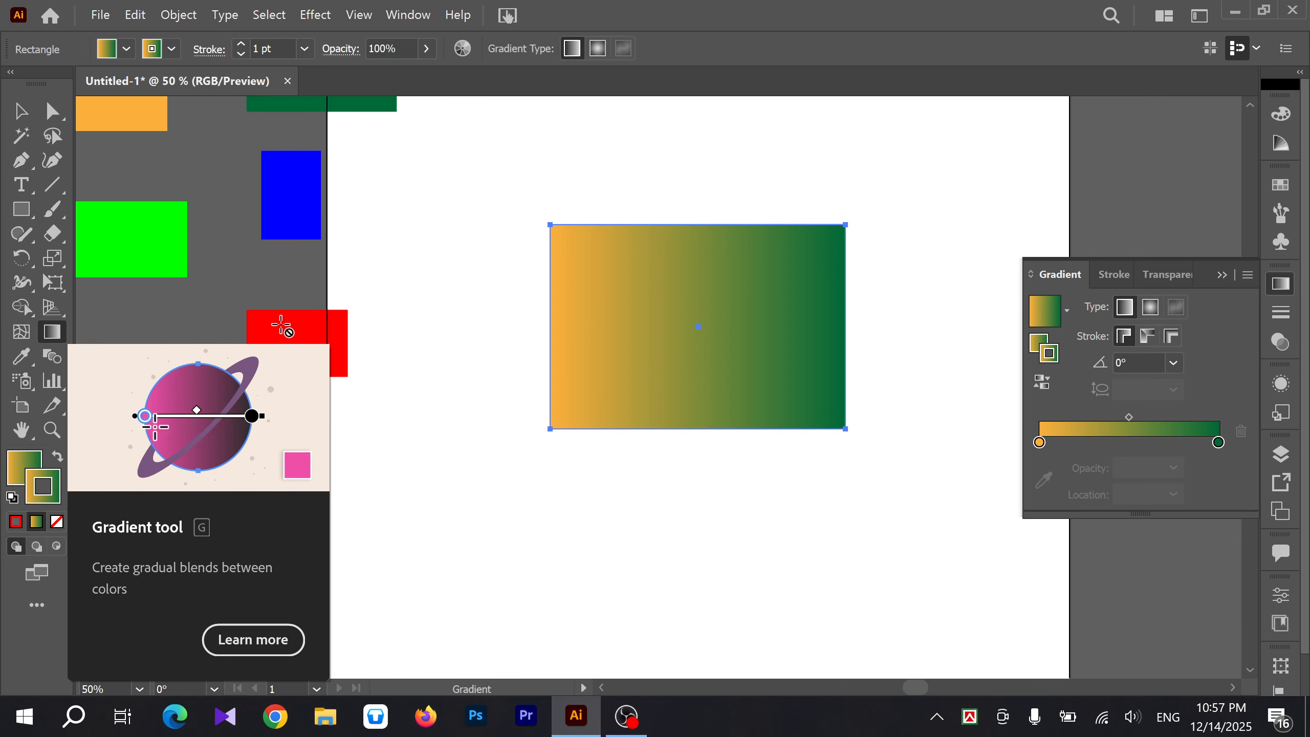
pyautogui.click(1040, 343)
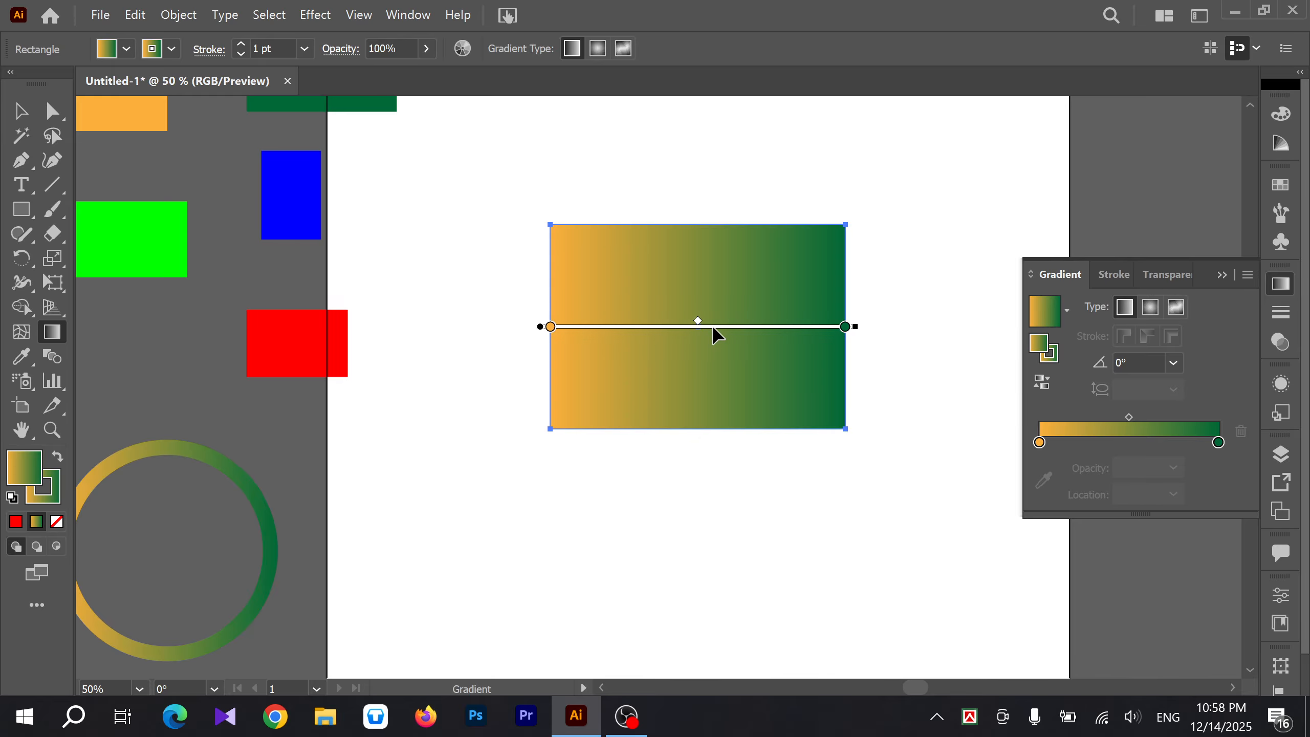
# Step: Redraw the rectangle's linear gradient in several directions, ending with a diagonal from its upper-left to its lower-right corner at about -35°
pyautogui.click(25, 116)
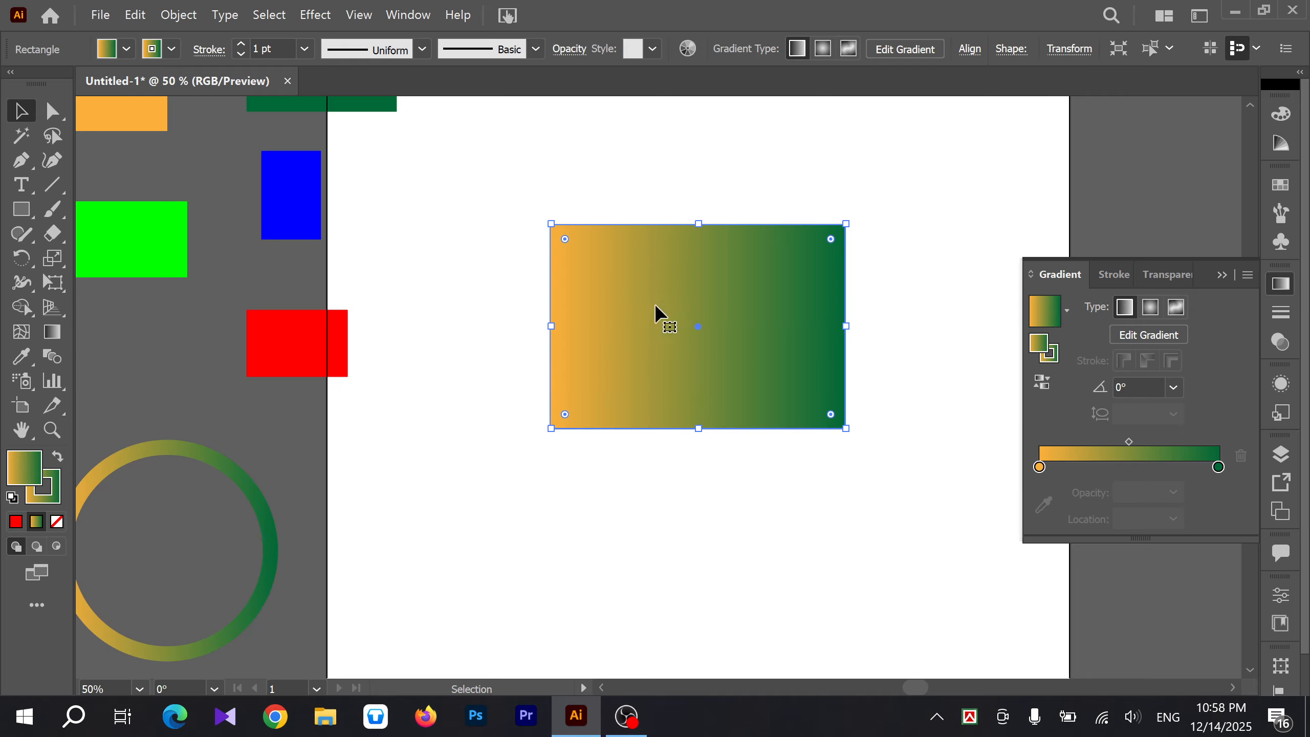
pyautogui.click(53, 332)
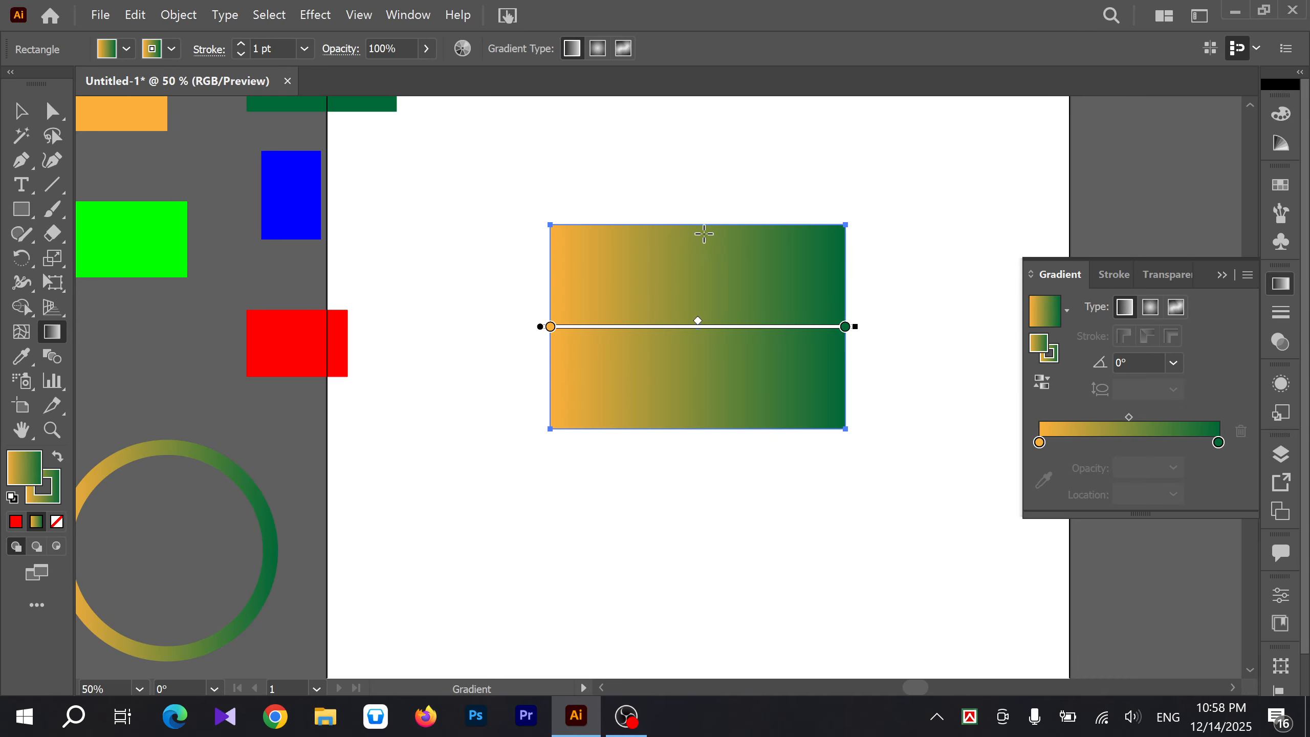
pyautogui.moveTo(698, 226); pyautogui.dragTo(695, 418)
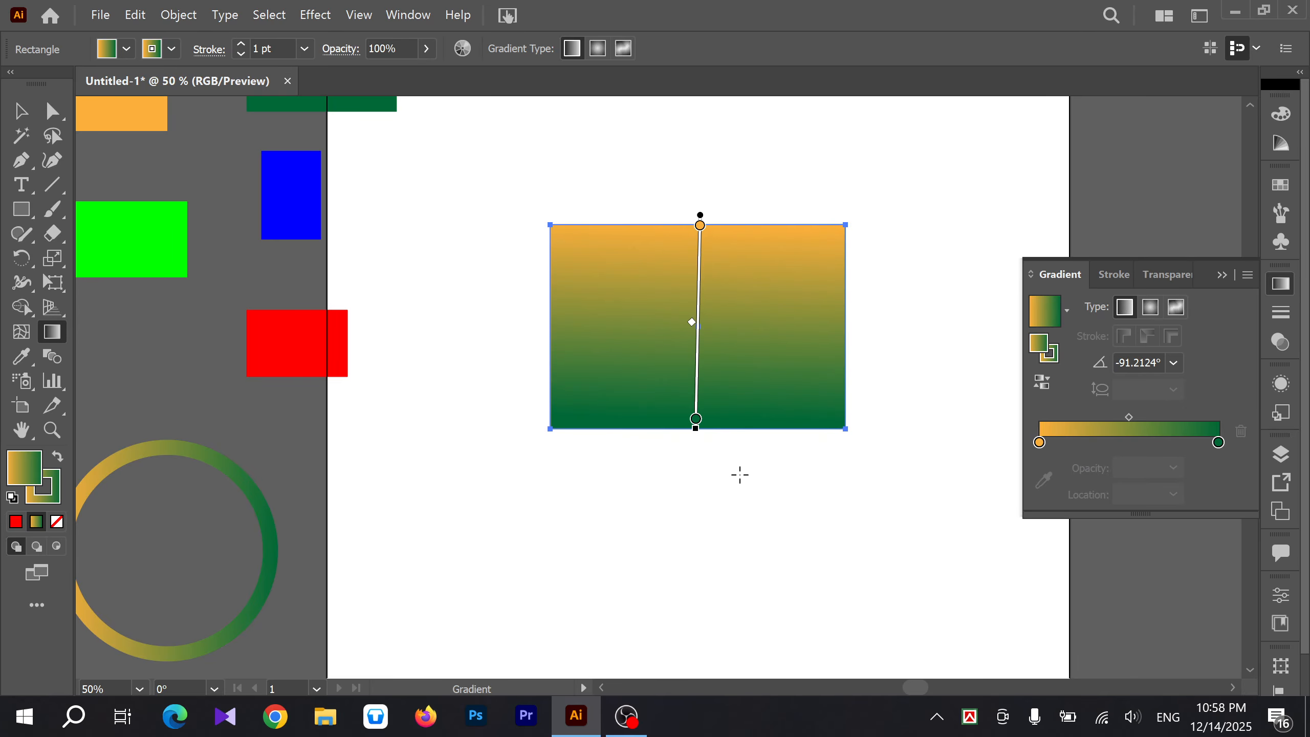
pyautogui.moveTo(553, 231); pyautogui.dragTo(831, 413)
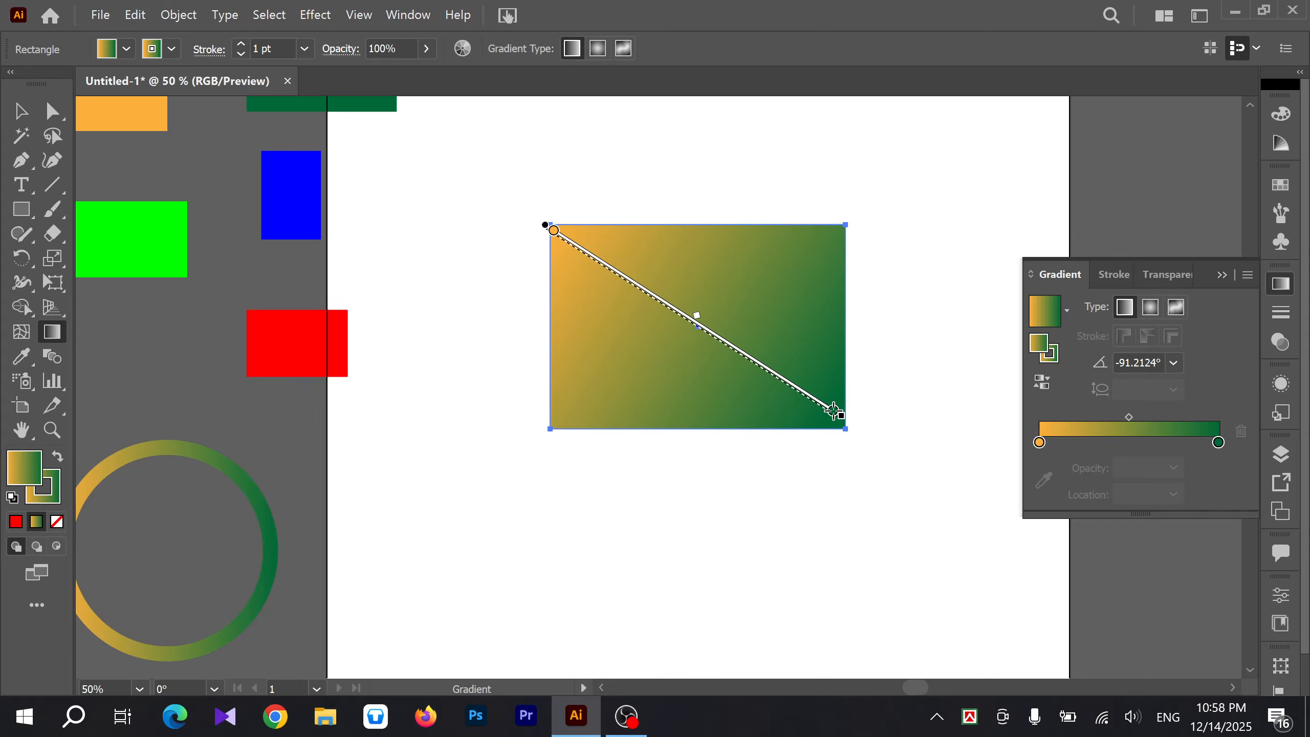
pyautogui.moveTo(785, 237); pyautogui.dragTo(599, 446)
pyautogui.moveTo(659, 232); pyautogui.dragTo(758, 474)
pyautogui.moveTo(609, 148); pyautogui.dragTo(730, 567)
pyautogui.moveTo(805, 162); pyautogui.dragTo(583, 505)
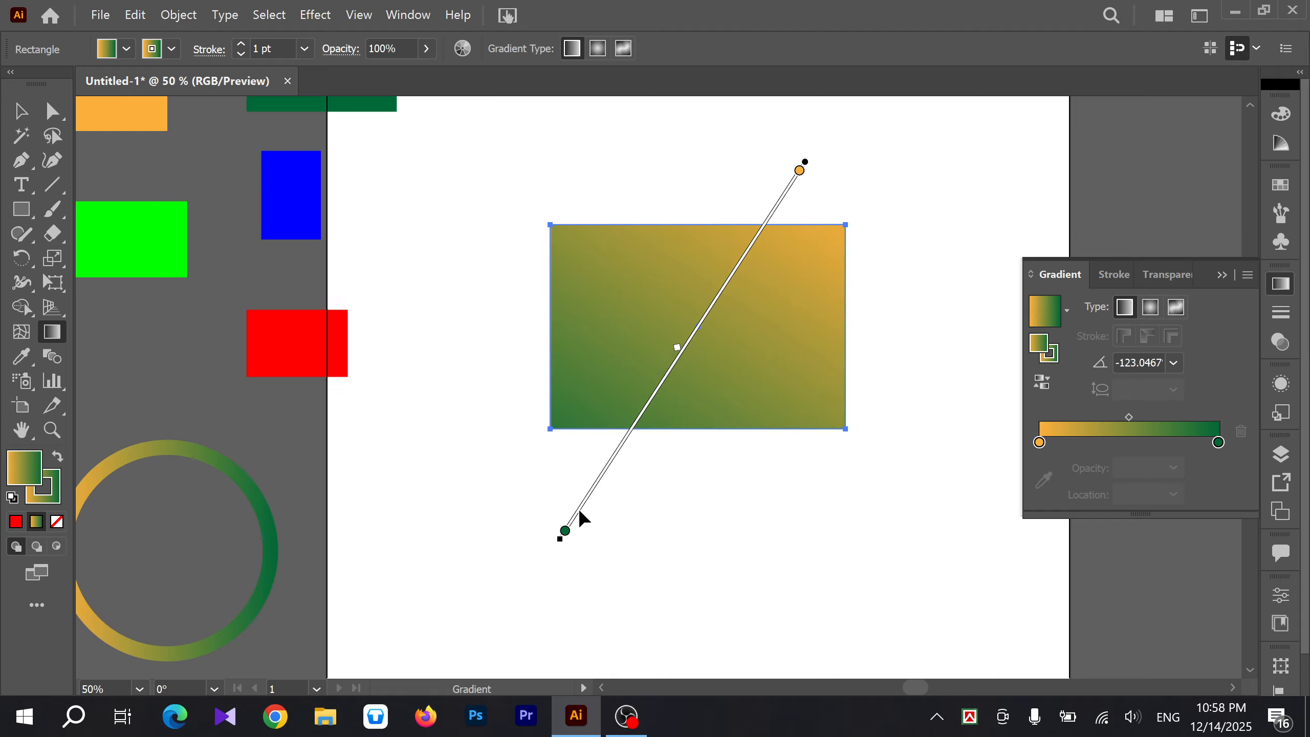
pyautogui.moveTo(454, 284); pyautogui.dragTo(941, 368)
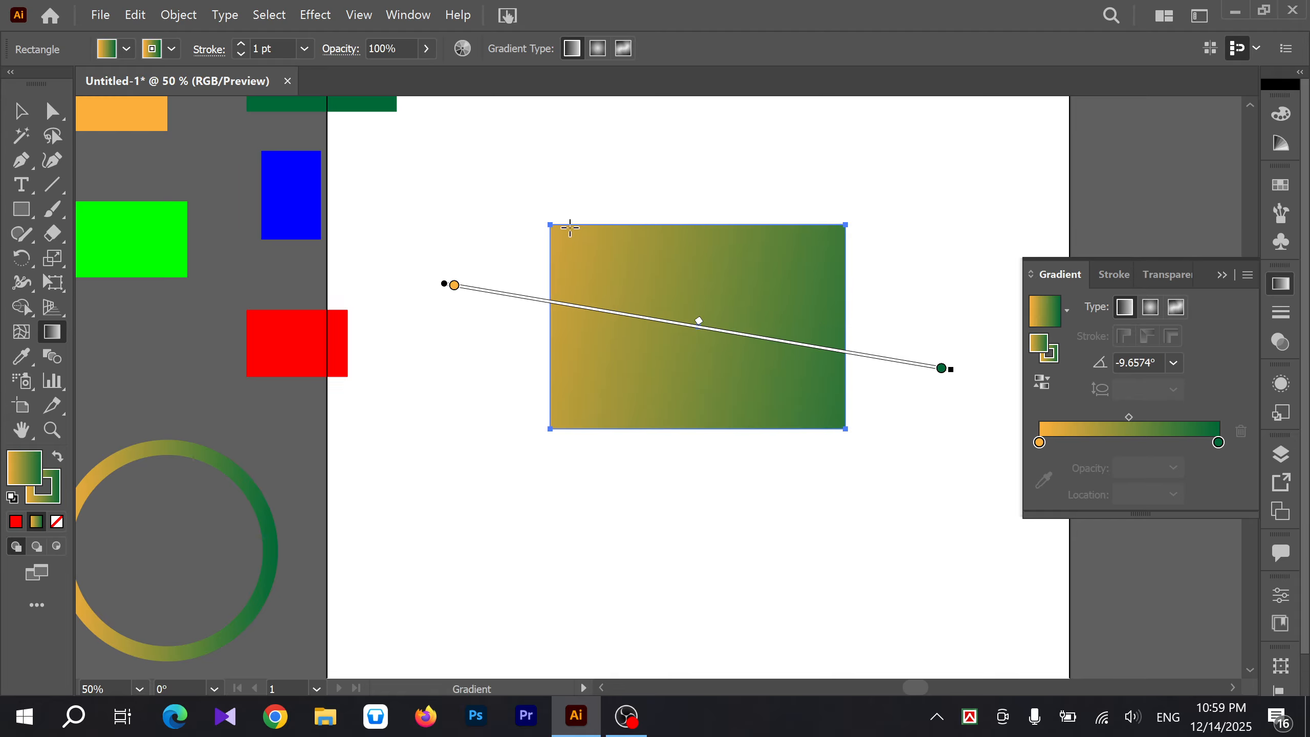
pyautogui.moveTo(563, 231); pyautogui.dragTo(817, 410)
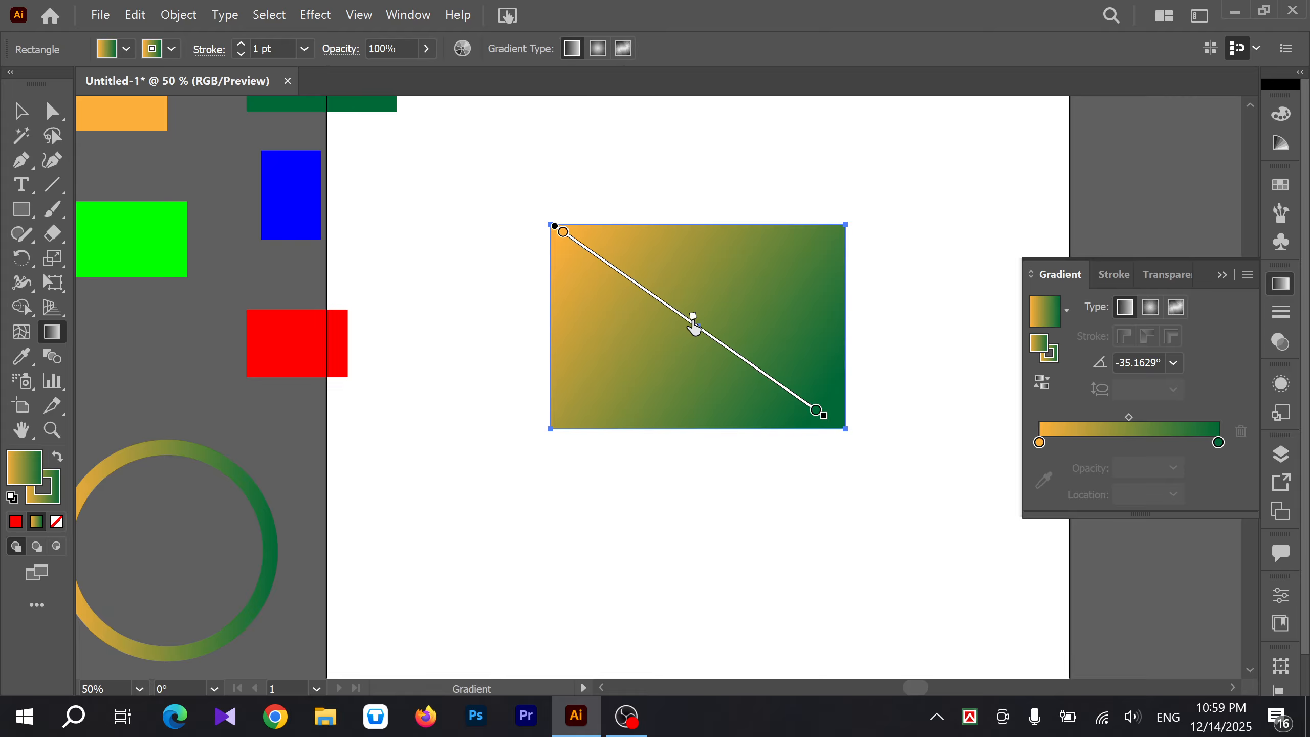
# Step: Shift the midpoint of the rectangle's gradient toward orange, then toward green to a location of about 64.5%
pyautogui.moveTo(692, 317)
pyautogui.mouseDown()
pyautogui.moveTo(597, 261)
pyautogui.moveTo(776, 380)
pyautogui.moveTo(605, 263)
pyautogui.moveTo(776, 380)
pyautogui.moveTo(669, 299)
pyautogui.moveTo(747, 368)
pyautogui.moveTo(549, 238)
pyautogui.mouseUp()
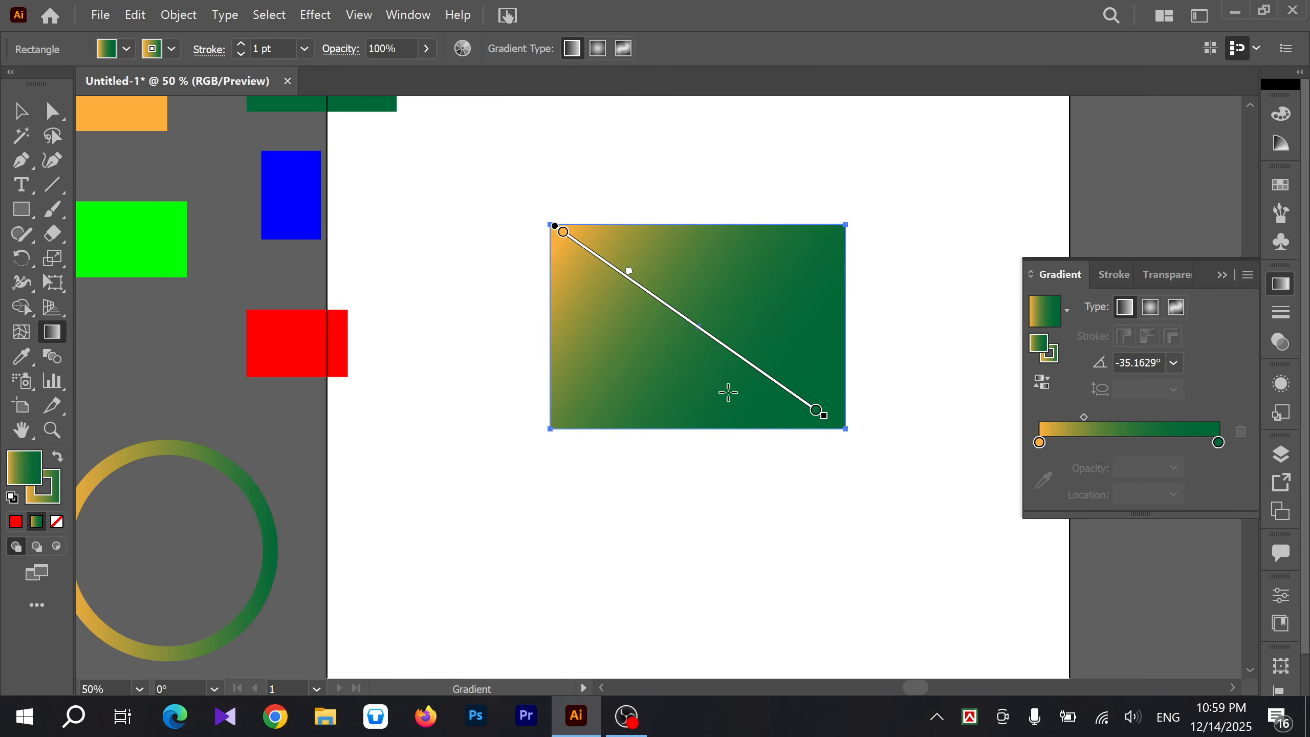
pyautogui.moveTo(630, 271); pyautogui.dragTo(686, 321)
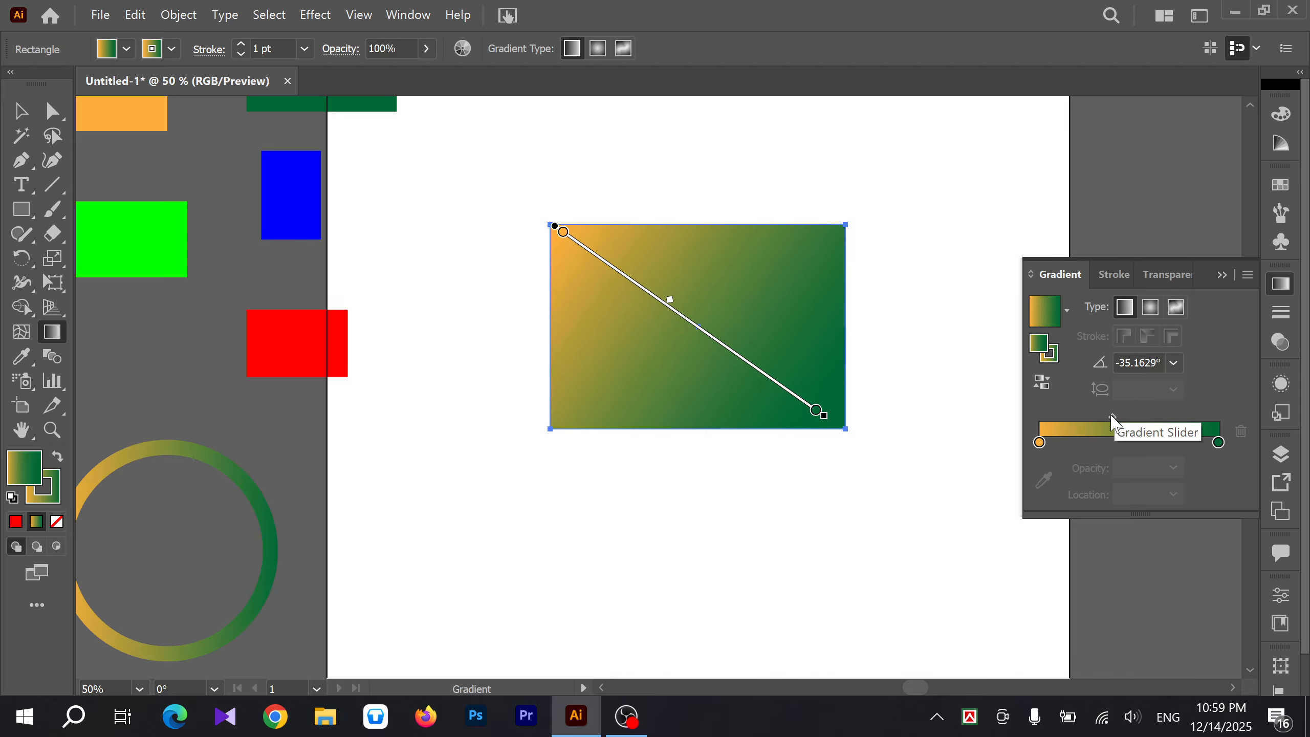
pyautogui.moveTo(1112, 418); pyautogui.dragTo(1155, 418)
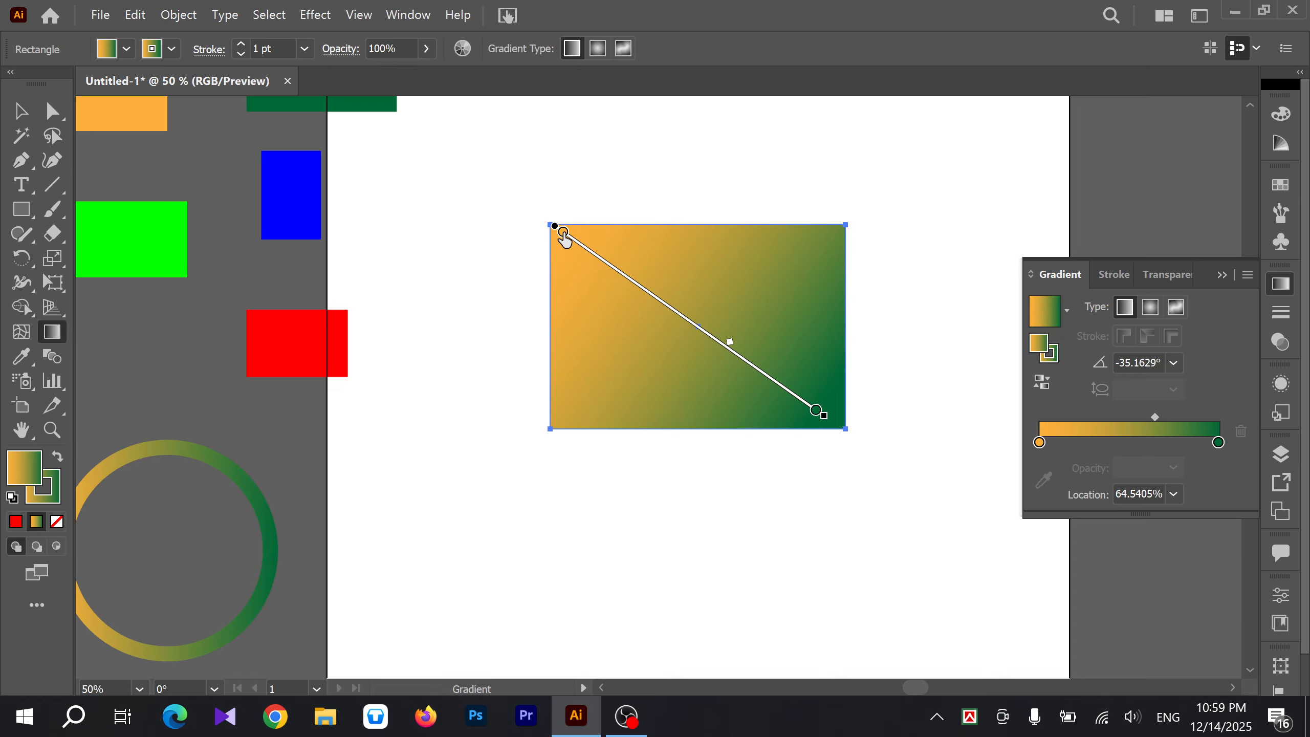
# Step: Move the gradient's orange color stop to about 18.6% and its green color stop to about 80.7%
pyautogui.moveTo(565, 236); pyautogui.dragTo(610, 265)
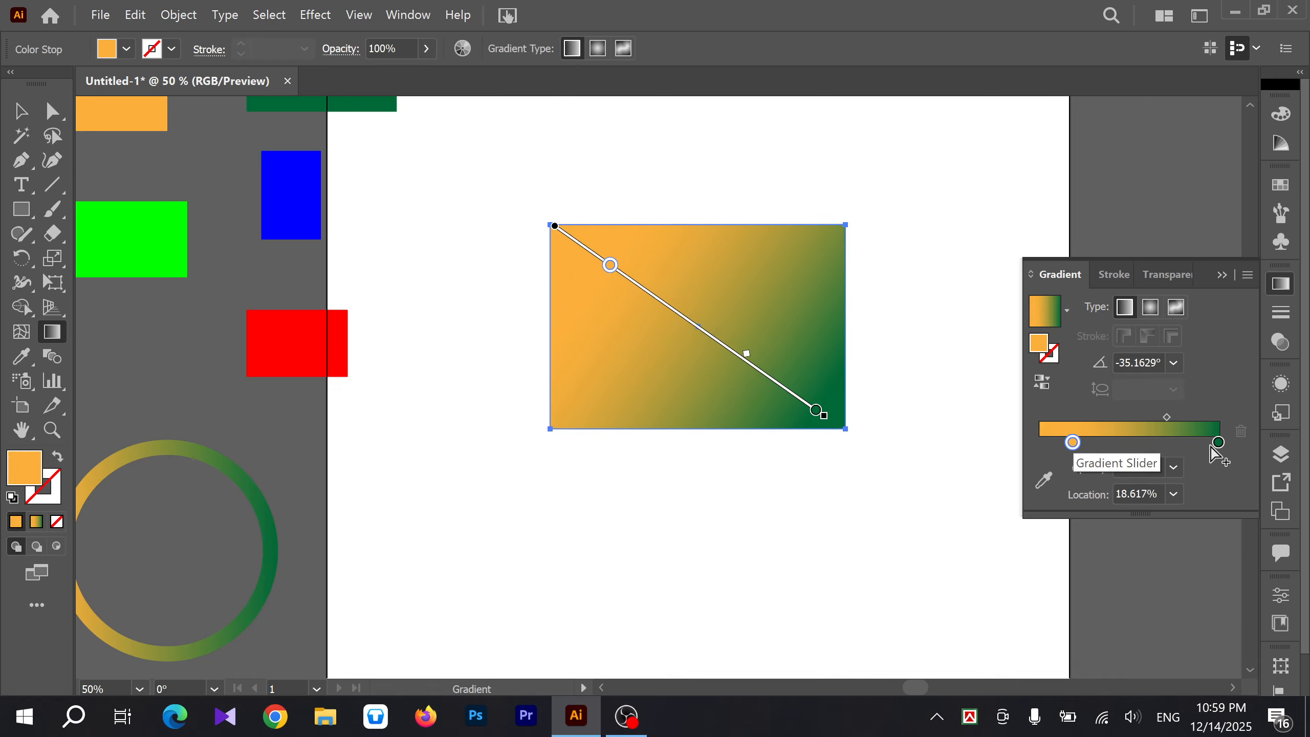
pyautogui.moveTo(1222, 446); pyautogui.dragTo(1188, 445)
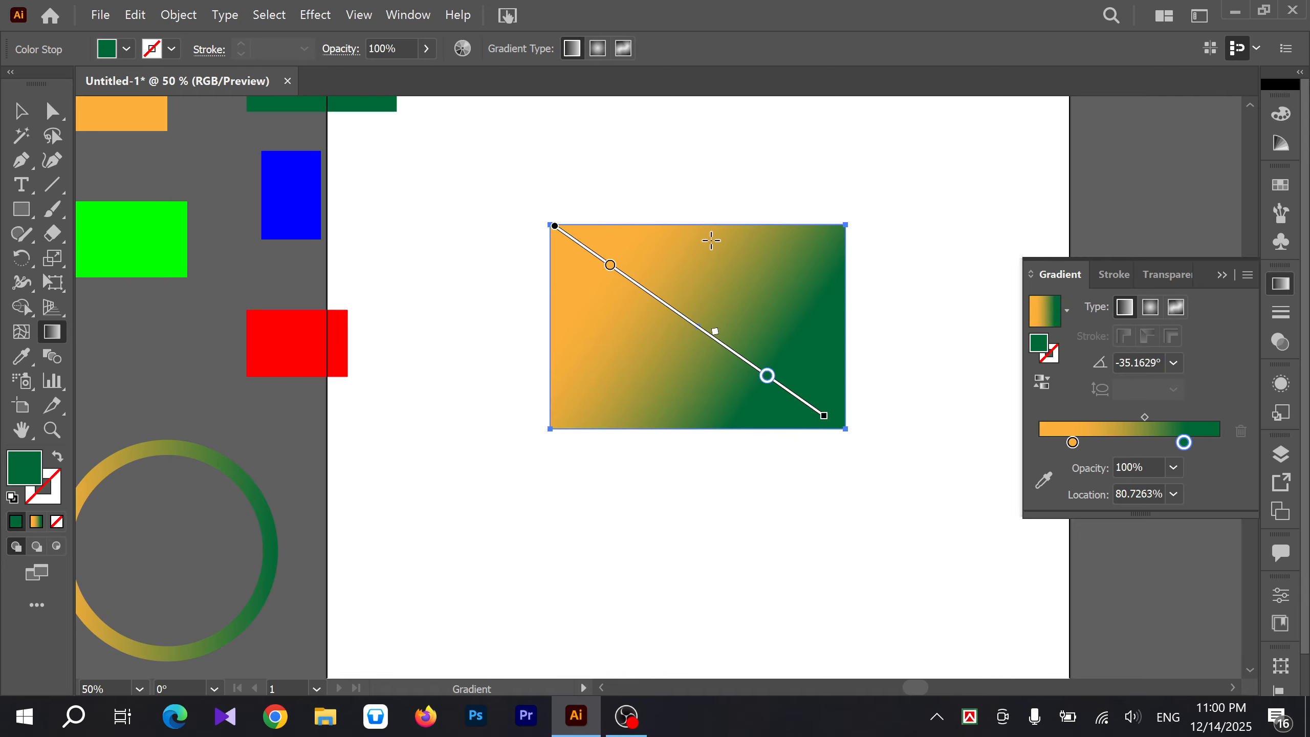
# Step: Redraw the rectangle's gradient in several directions, ending with orange at the upper right and green at the lower left, at about -127°
pyautogui.moveTo(711, 240)
pyautogui.mouseDown()
pyautogui.moveTo(637, 395)
pyautogui.moveTo(665, 408)
pyautogui.mouseUp()
pyautogui.moveTo(572, 246)
pyautogui.mouseDown()
pyautogui.moveTo(823, 381)
pyautogui.moveTo(844, 411)
pyautogui.mouseUp()
pyautogui.moveTo(766, 236); pyautogui.dragTo(632, 418)
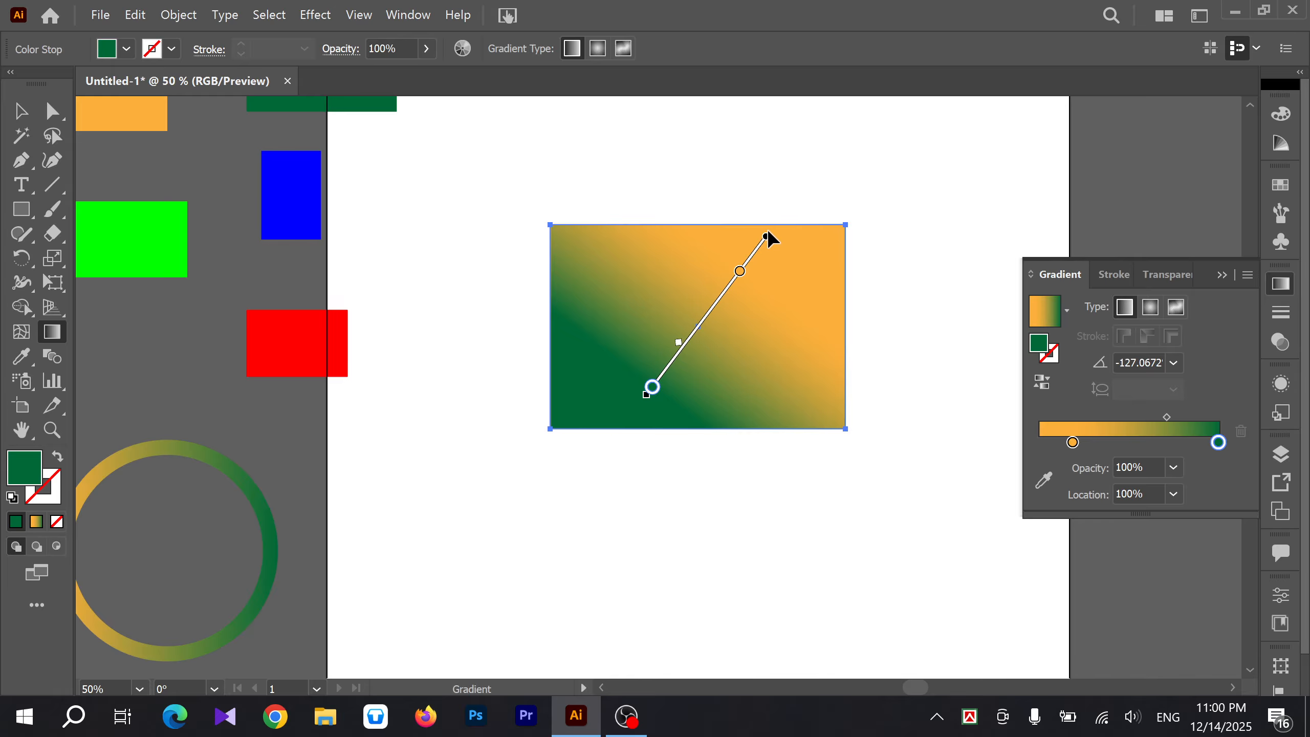
# Step: Try to move the gradient annotator by its start point, and undo the last gradient changes
pyautogui.moveTo(766, 233); pyautogui.dragTo(823, 193)
pyautogui.hotkey('ctrl', 'z')
pyautogui.hotkey('ctrl', 'z')
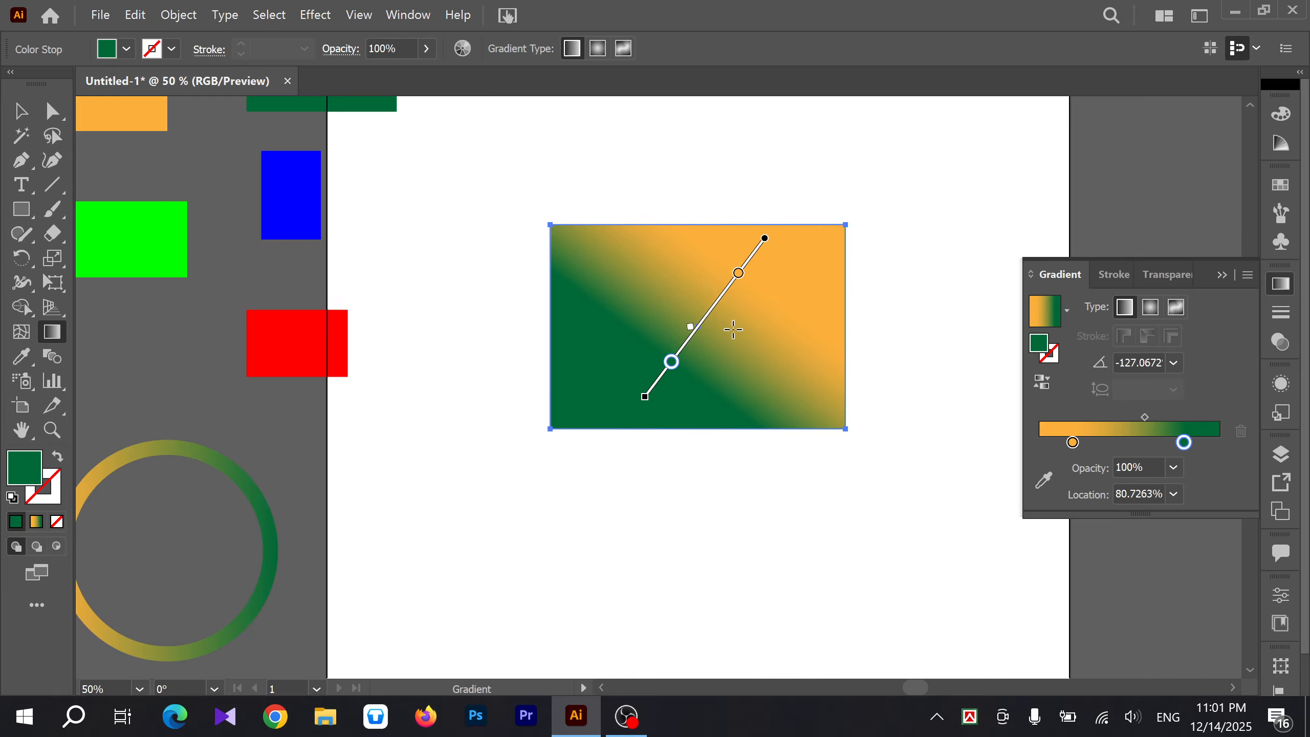
# Step: Shorten the gradient annotator from its end point and rotate the rectangle's gradient to about -136.5°
pyautogui.moveTo(720, 297)
pyautogui.mouseDown()
pyautogui.moveTo(738, 319)
pyautogui.moveTo(678, 284)
pyautogui.moveTo(675, 301)
pyautogui.moveTo(730, 289)
pyautogui.mouseUp()
pyautogui.moveTo(647, 395)
pyautogui.mouseDown()
pyautogui.moveTo(557, 508)
pyautogui.moveTo(664, 370)
pyautogui.mouseUp()
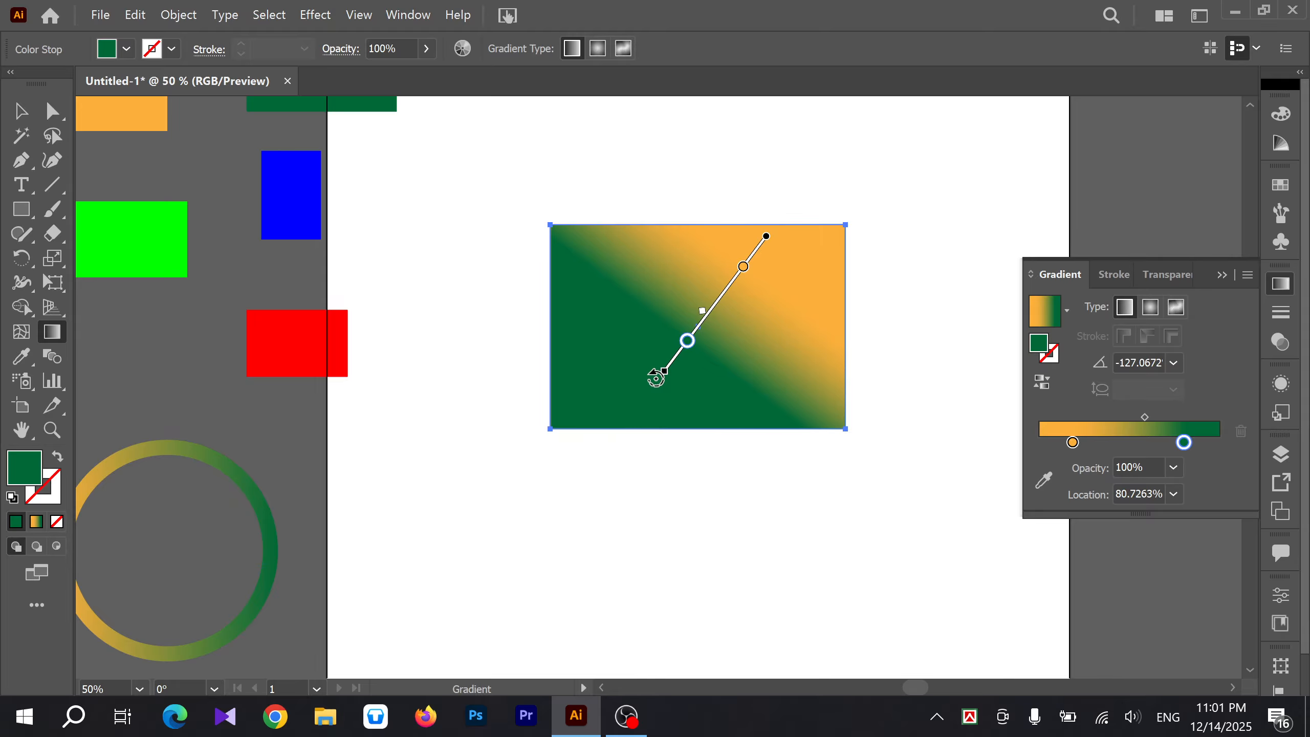
pyautogui.moveTo(656, 378)
pyautogui.mouseDown()
pyautogui.moveTo(597, 248)
pyautogui.moveTo(623, 366)
pyautogui.moveTo(826, 257)
pyautogui.moveTo(754, 413)
pyautogui.moveTo(643, 368)
pyautogui.moveTo(596, 394)
pyautogui.moveTo(606, 410)
pyautogui.mouseUp()
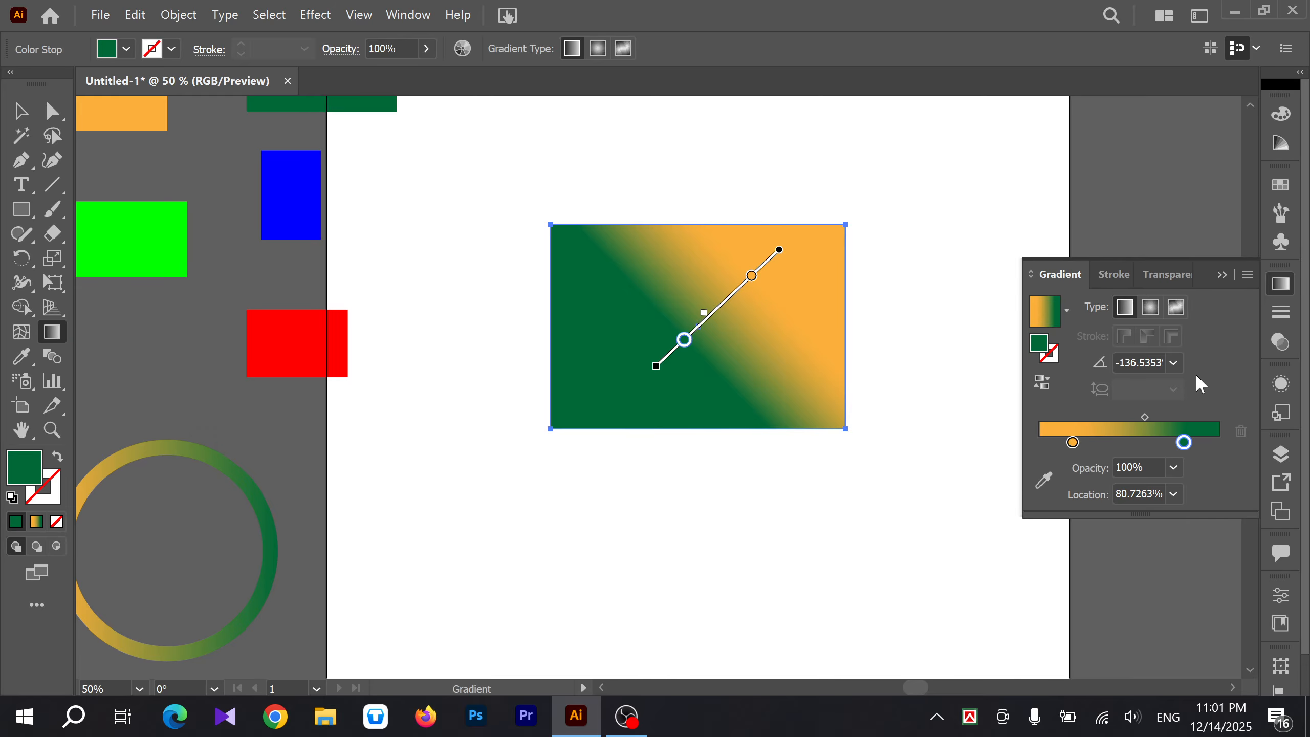
# Step: Switch the rectangle's fill to a freeform gradient in Points mode and color its lower-left point red
pyautogui.click(1176, 307)
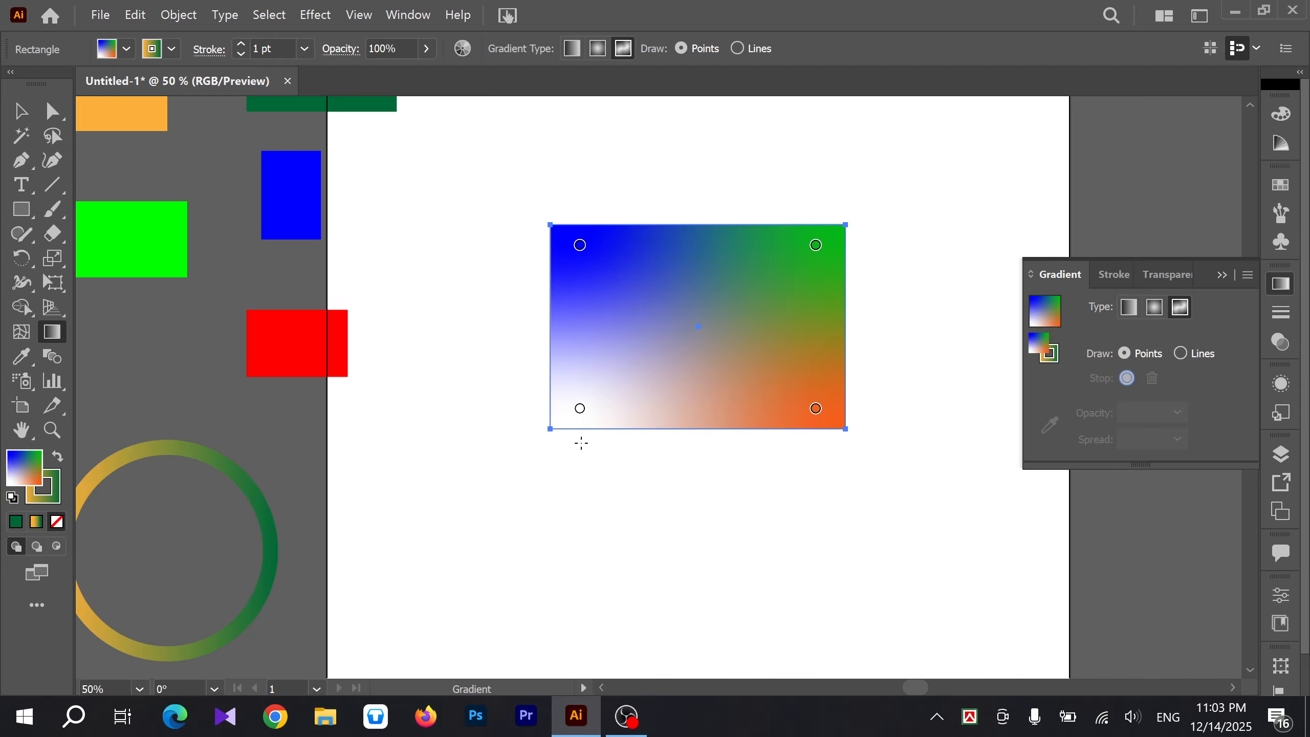
pyautogui.doubleClick(580, 409)
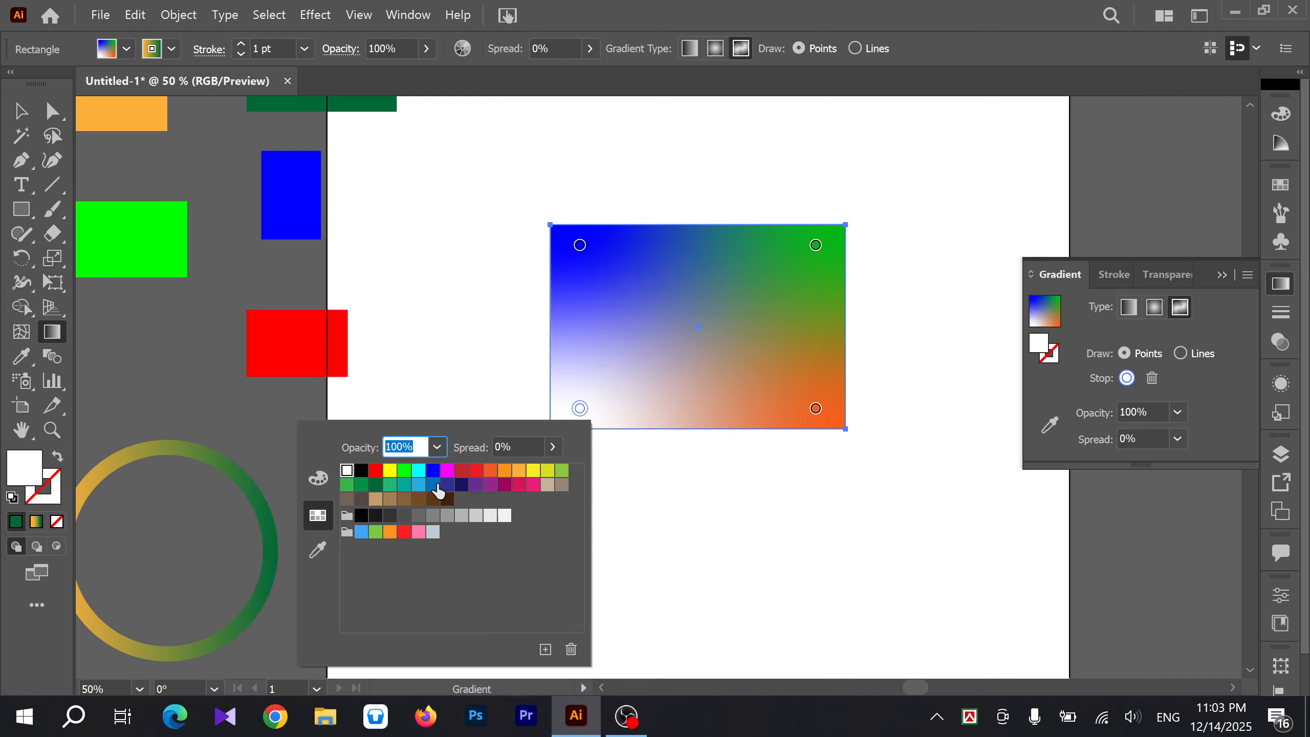
pyautogui.click(375, 471)
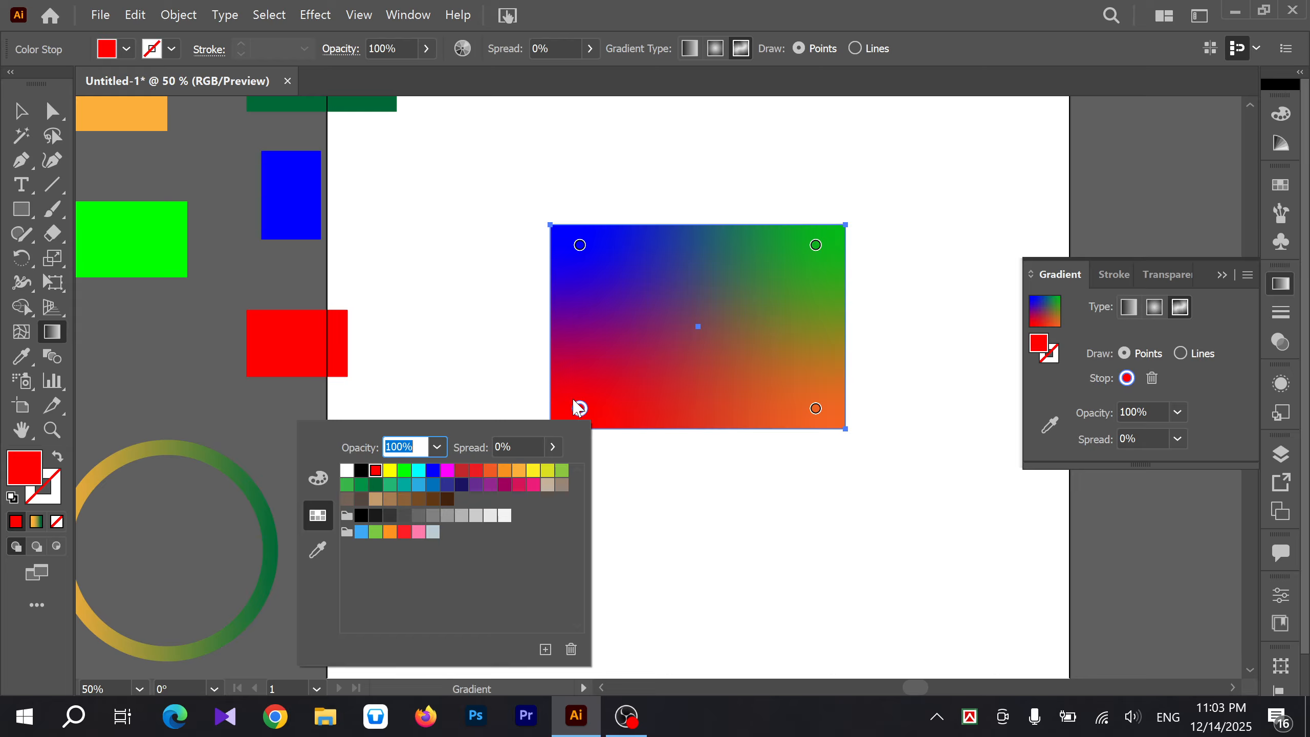
pyautogui.click(581, 411)
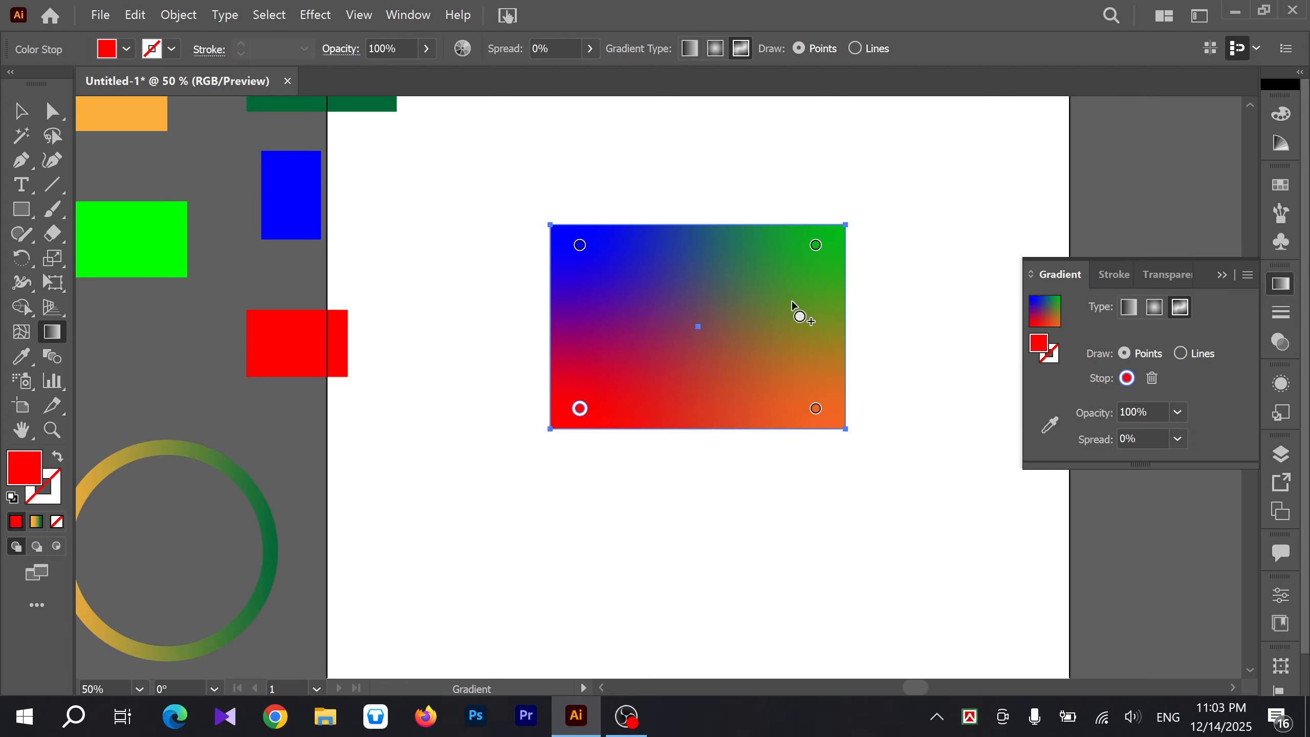
# Step: Sample fill colors from the swatch rectangles for the gradient's upper-right point, ending with the bright green one
pyautogui.click(816, 245)
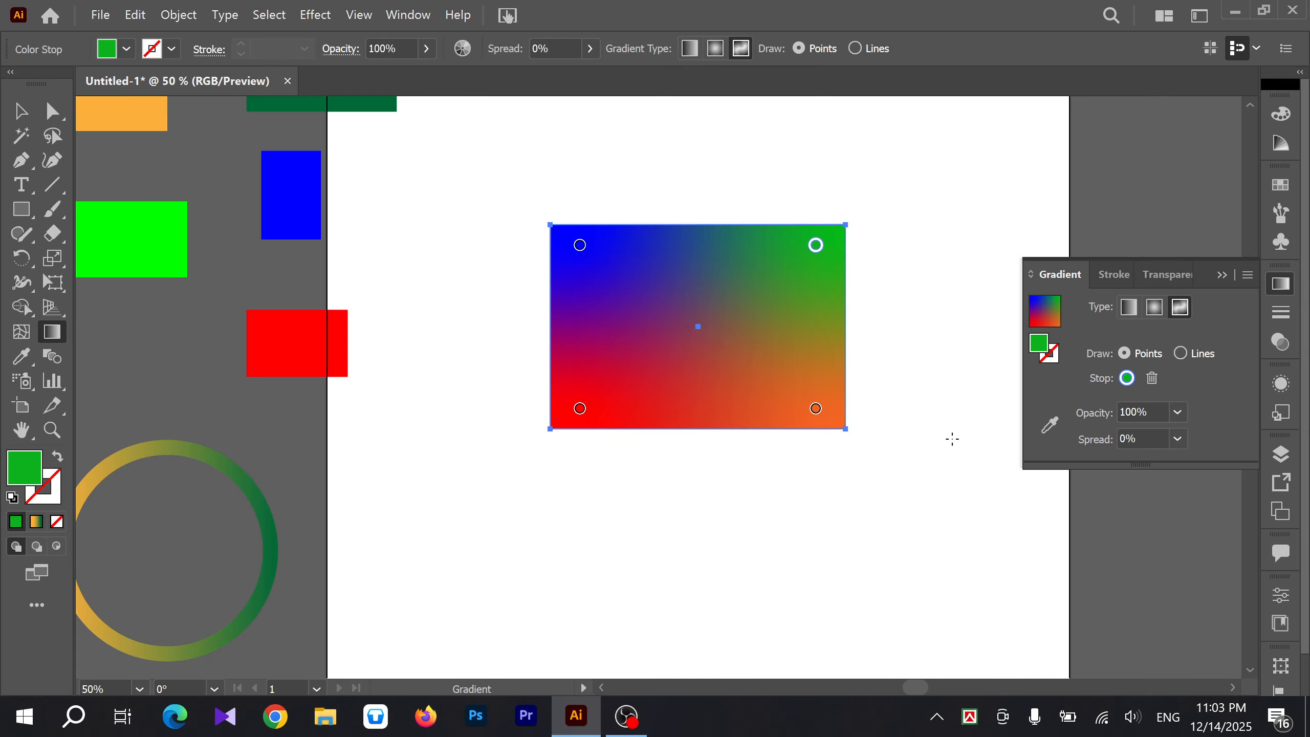
pyautogui.click(1049, 427)
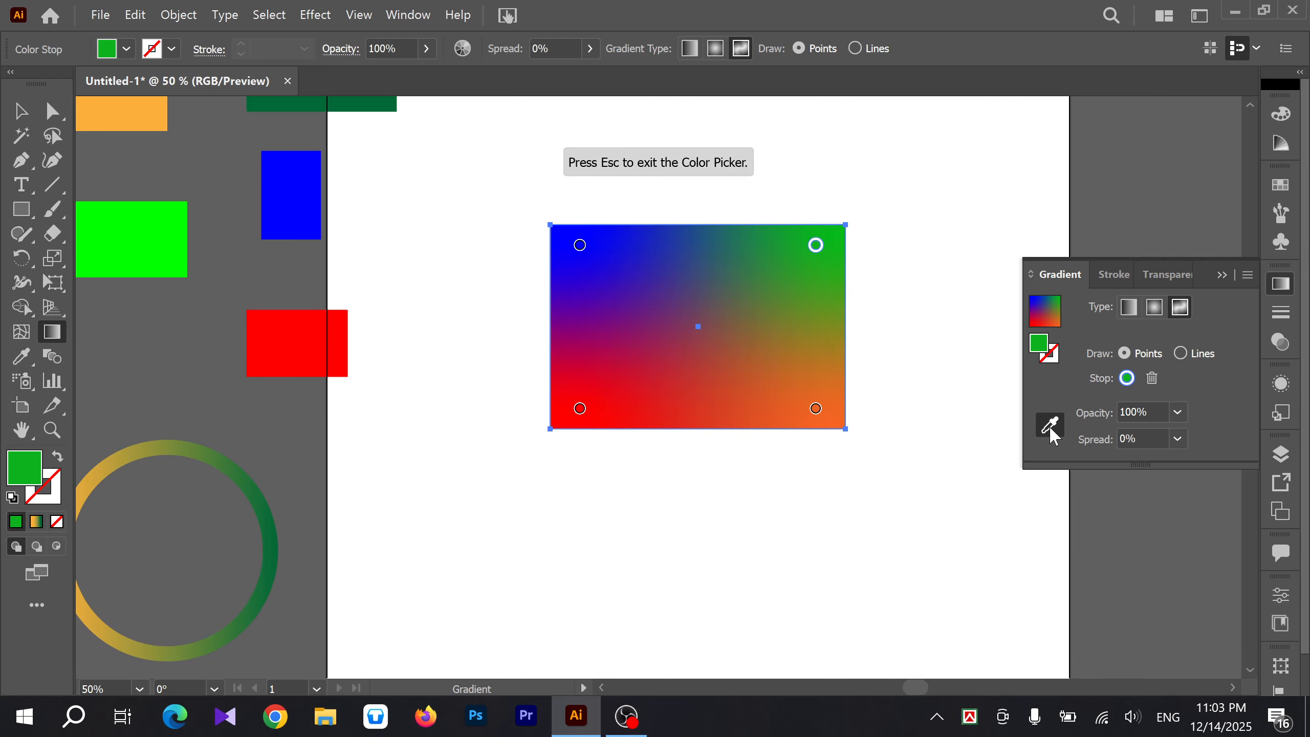
pyautogui.click(151, 225)
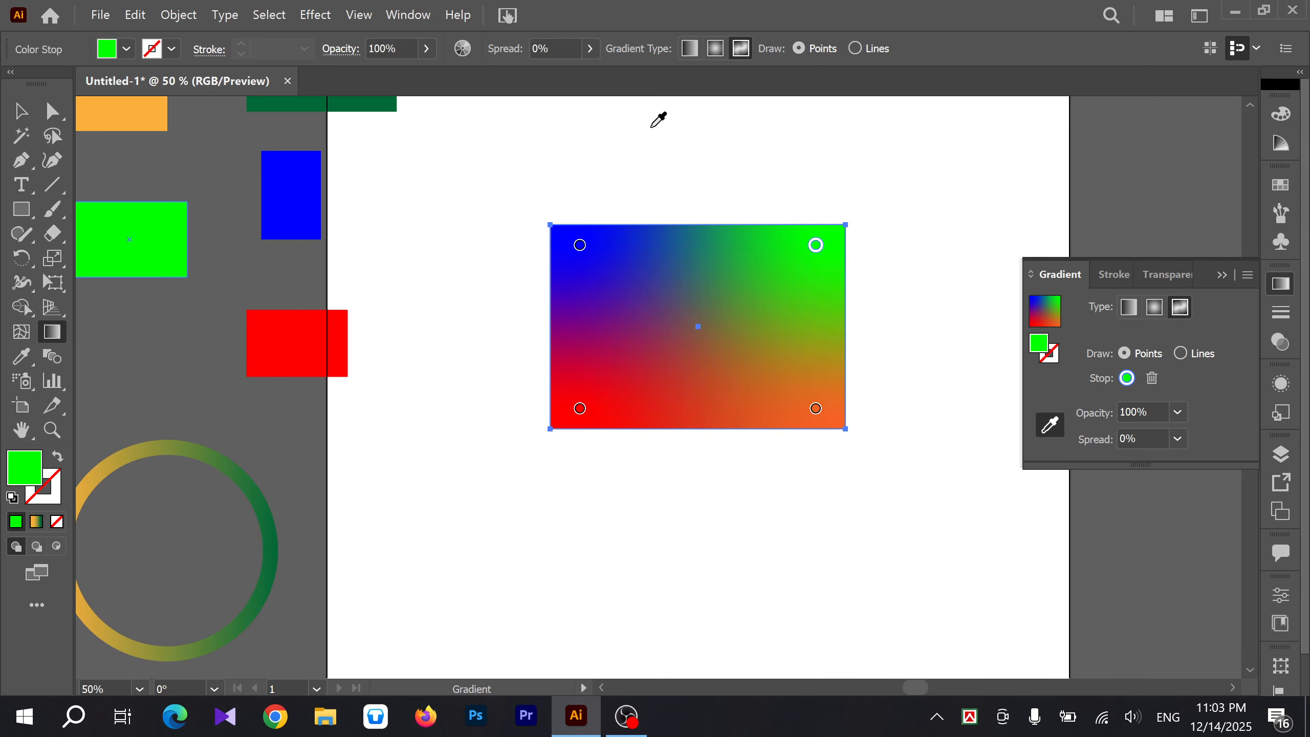
pyautogui.click(296, 329)
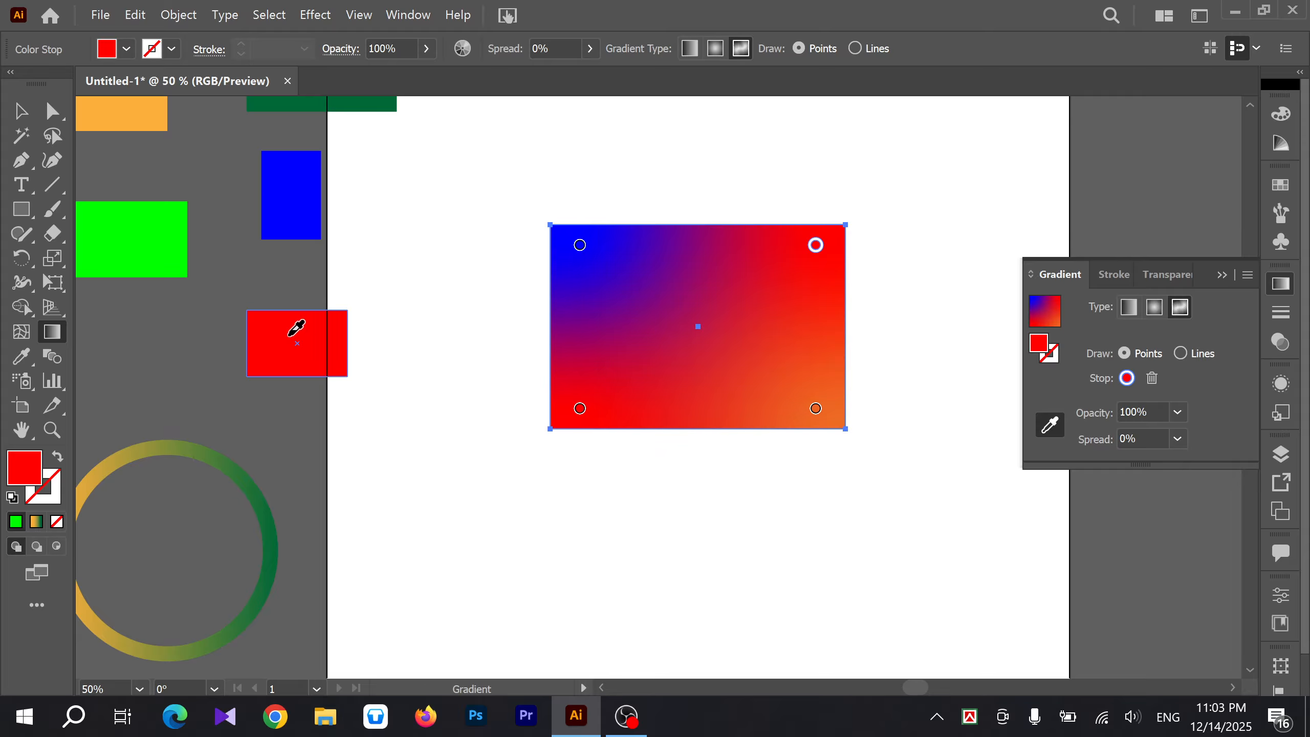
pyautogui.click(124, 107)
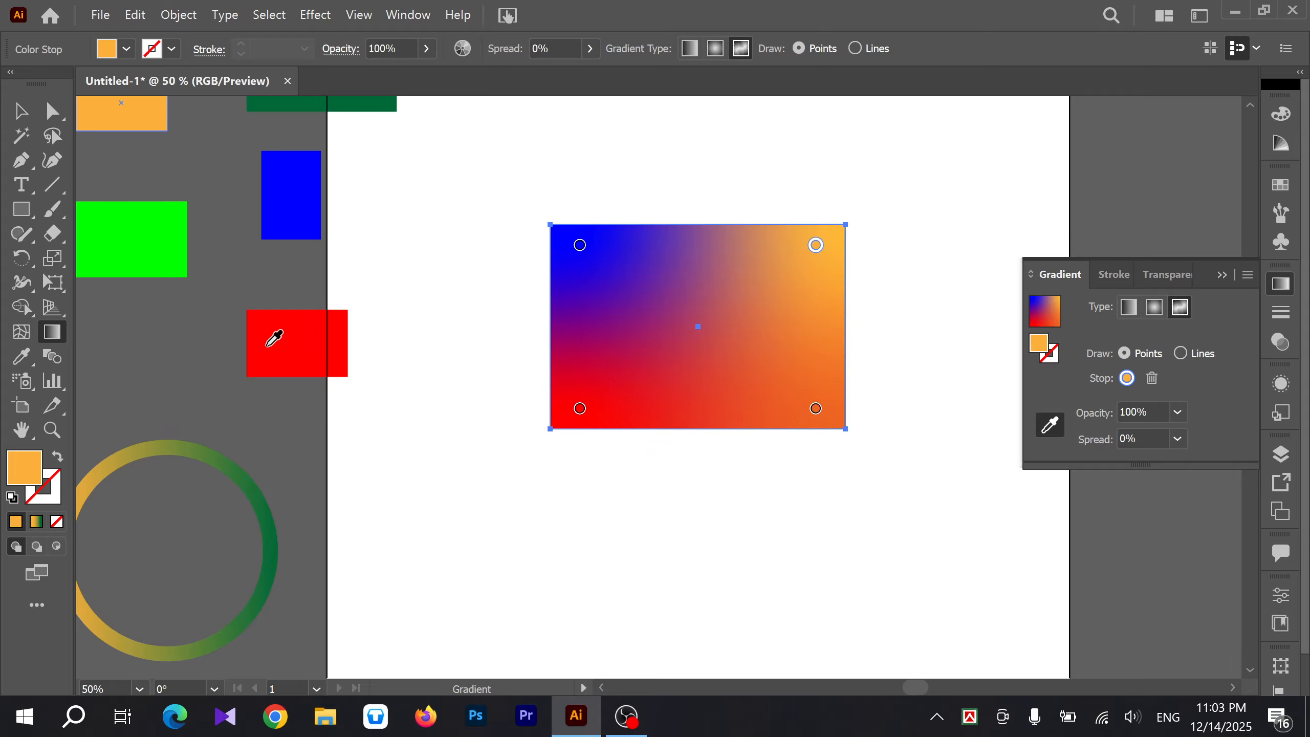
pyautogui.click(138, 226)
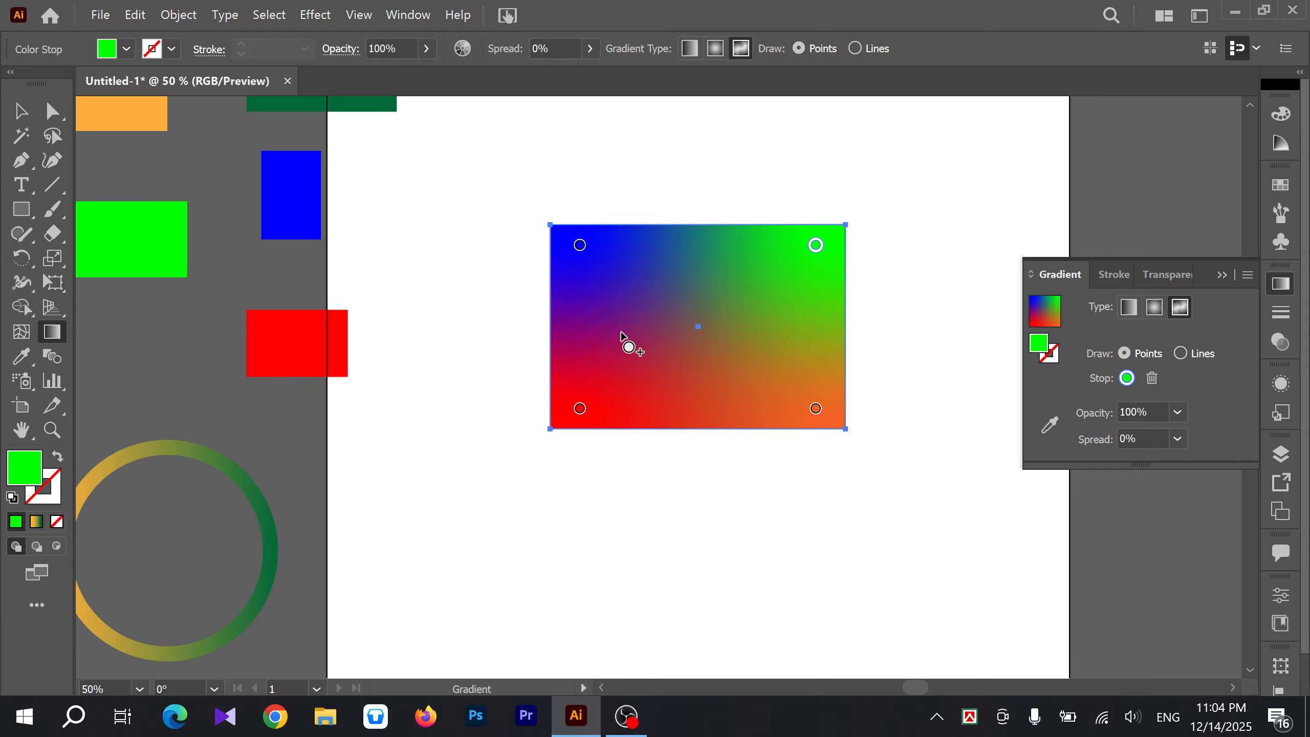
# Step: Add a color point near the middle of the rectangle's upper edge and sample its color from the orange rectangle
pyautogui.click(689, 239)
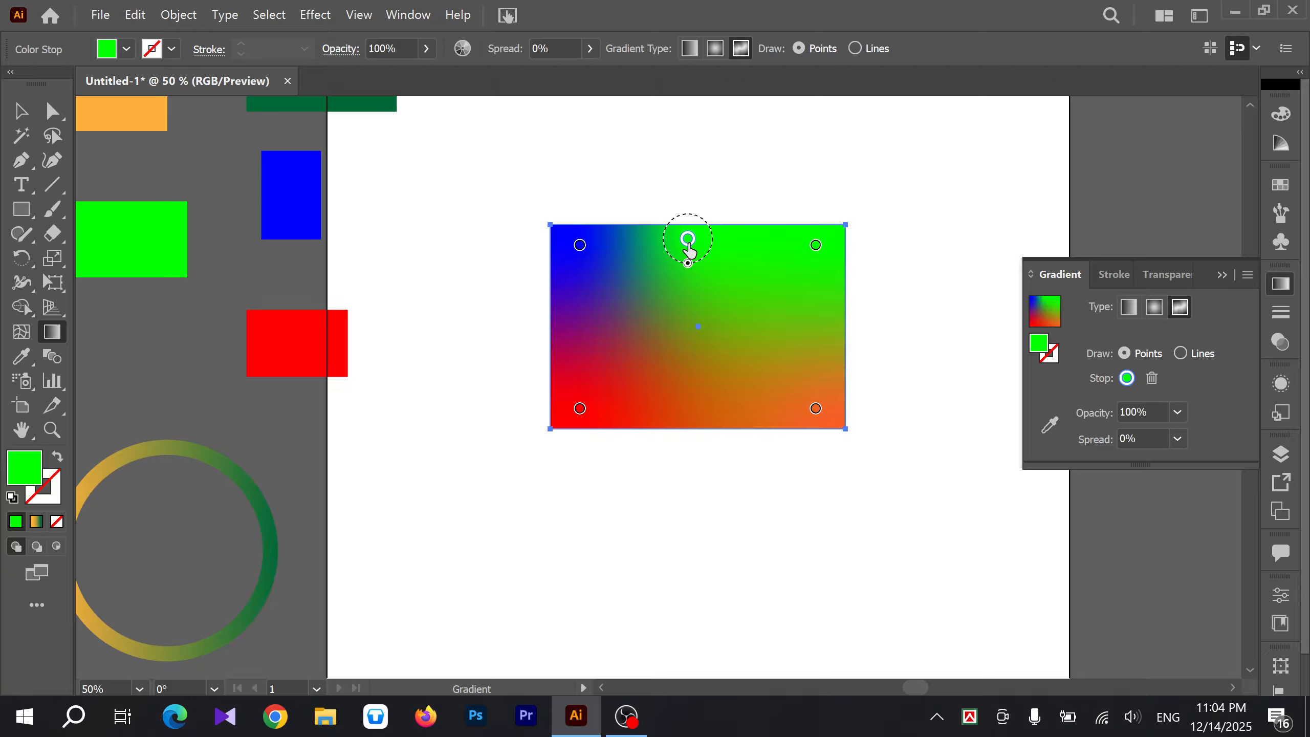
pyautogui.click(1052, 427)
pyautogui.scroll(3, 669, 363)
pyautogui.click(129, 175)
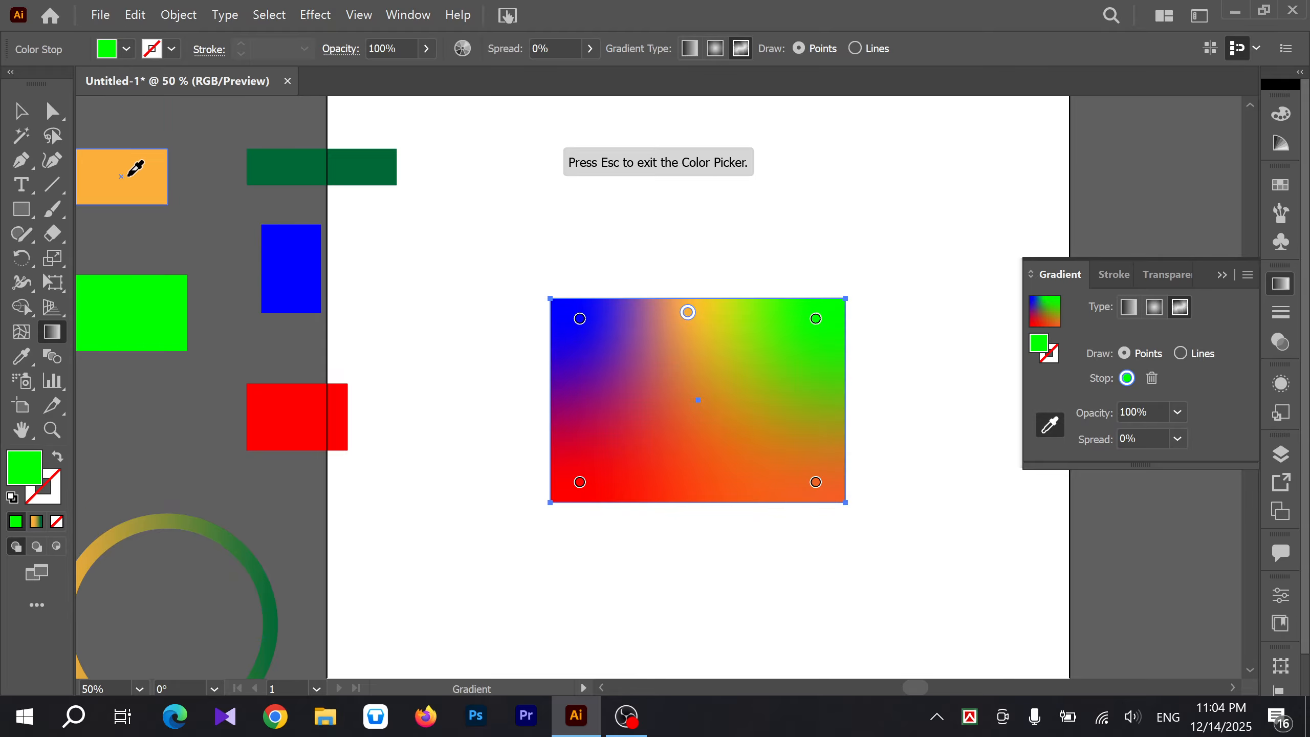
pyautogui.click(129, 175)
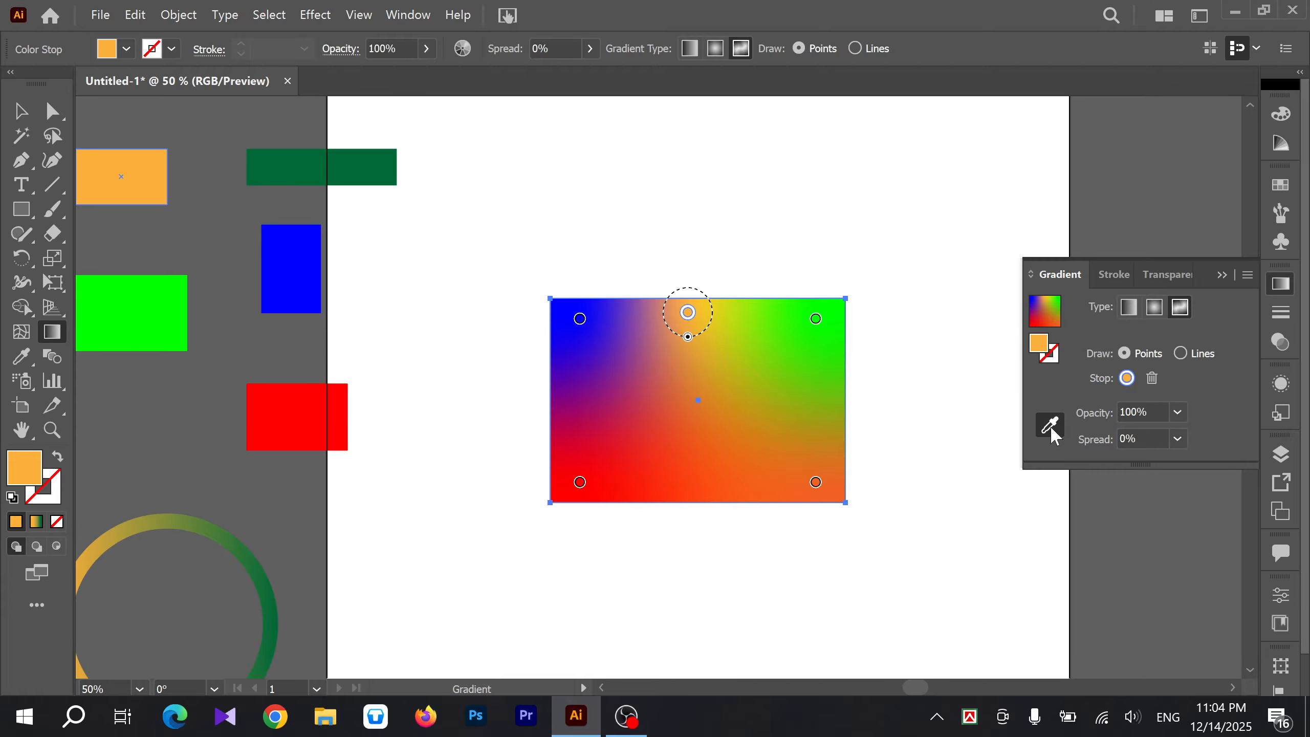
# Step: Add a color point near the middle of the rectangle's left edge, try purple and cyan on it, and delete the point
pyautogui.click(585, 405)
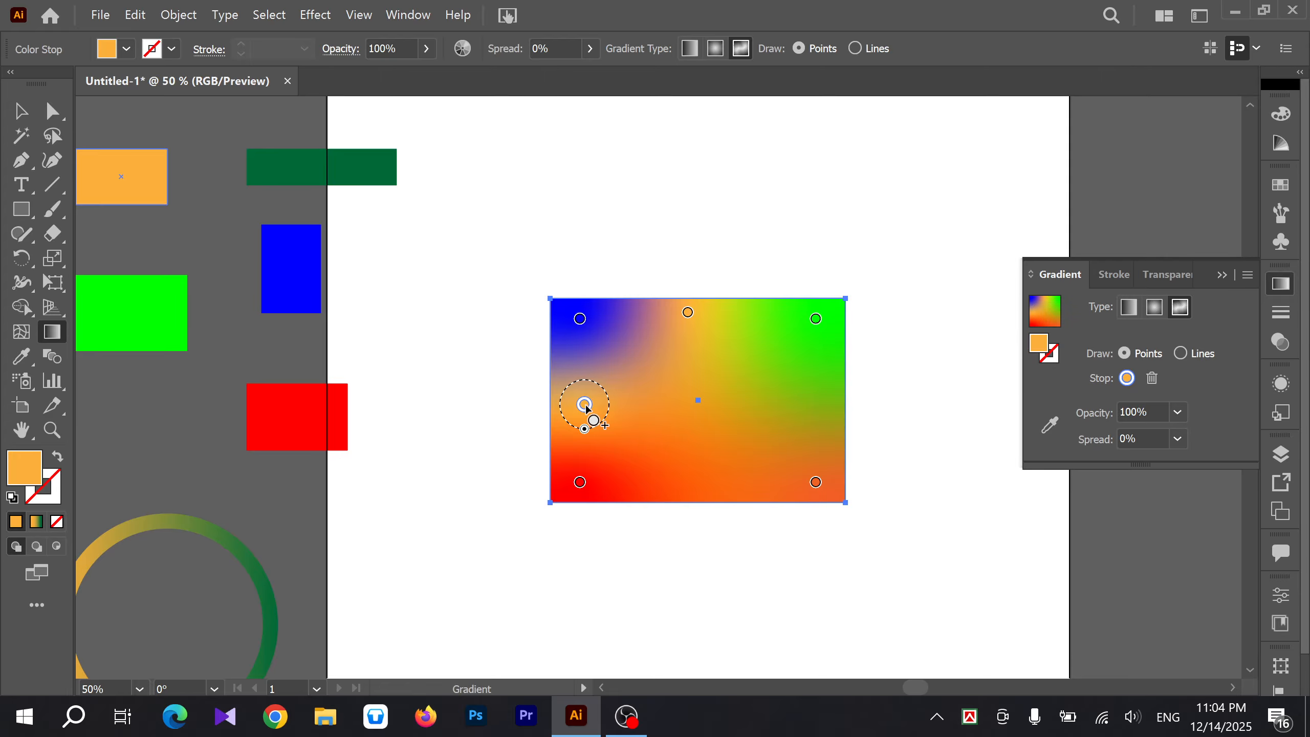
pyautogui.doubleClick(585, 406)
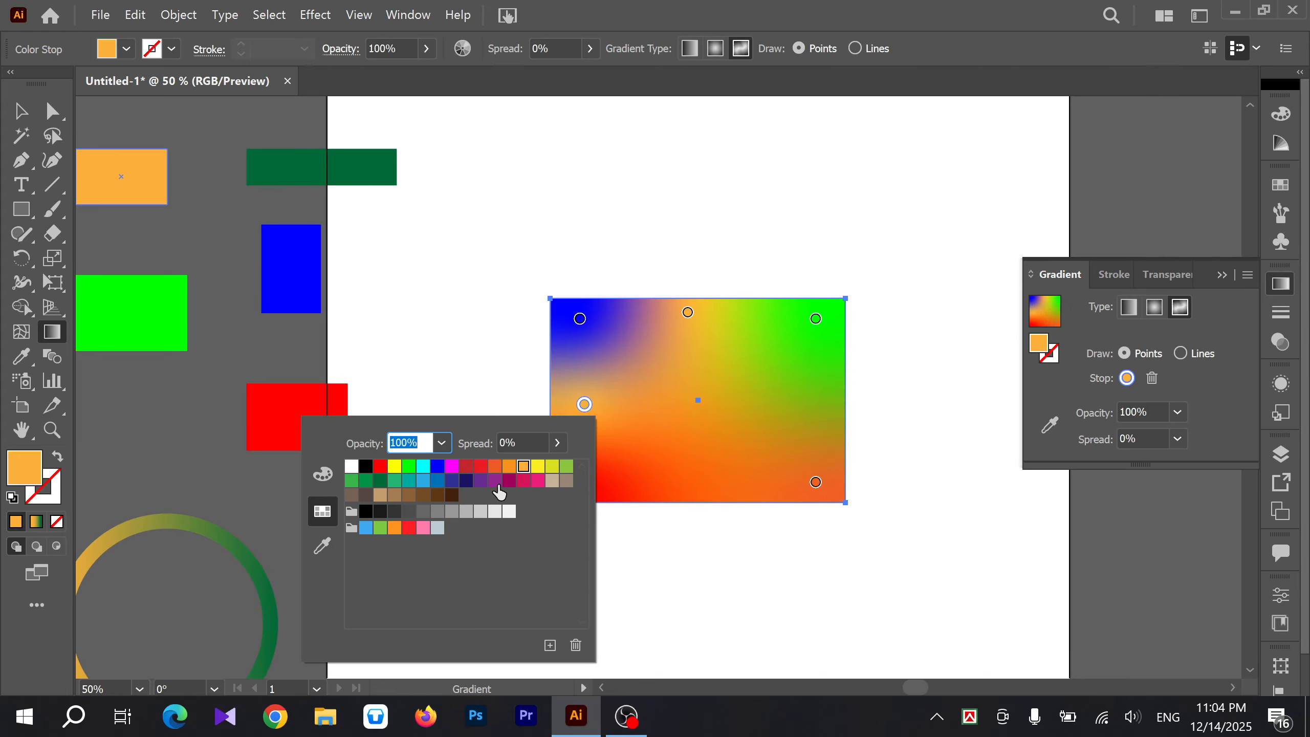
pyautogui.click(480, 481)
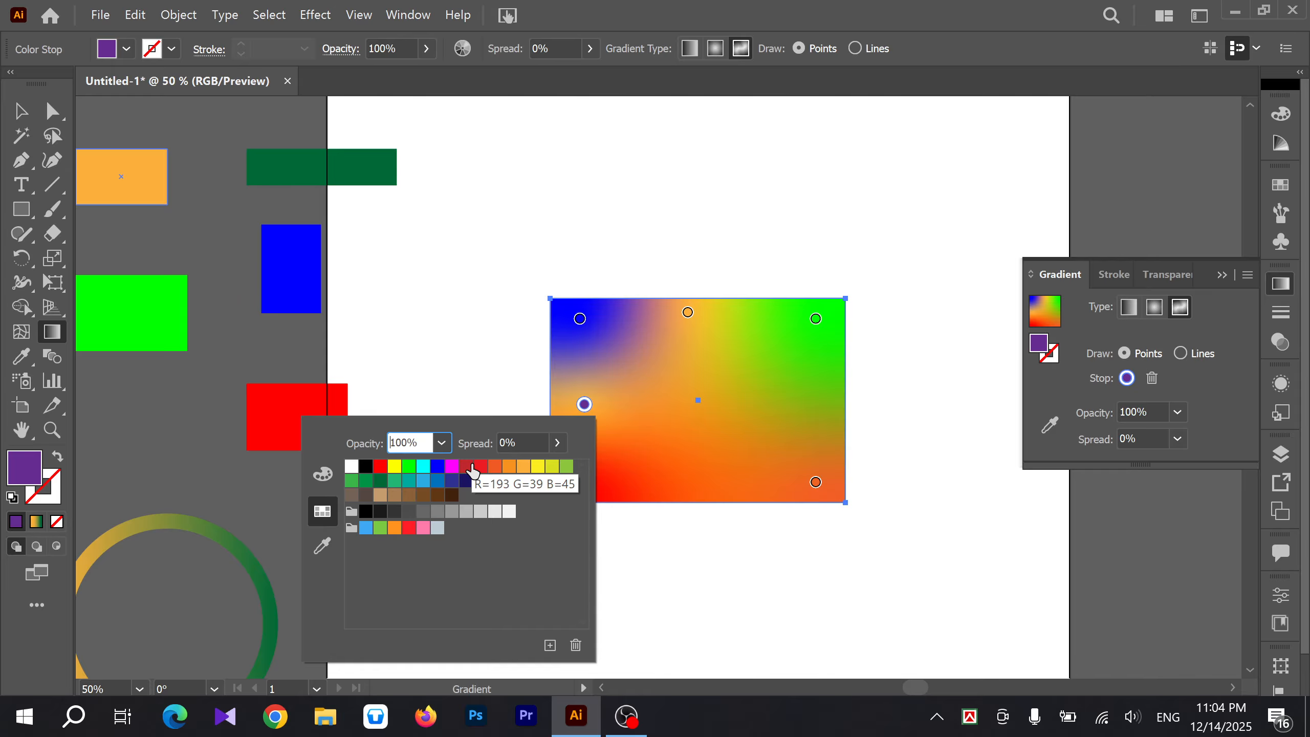
pyautogui.click(423, 466)
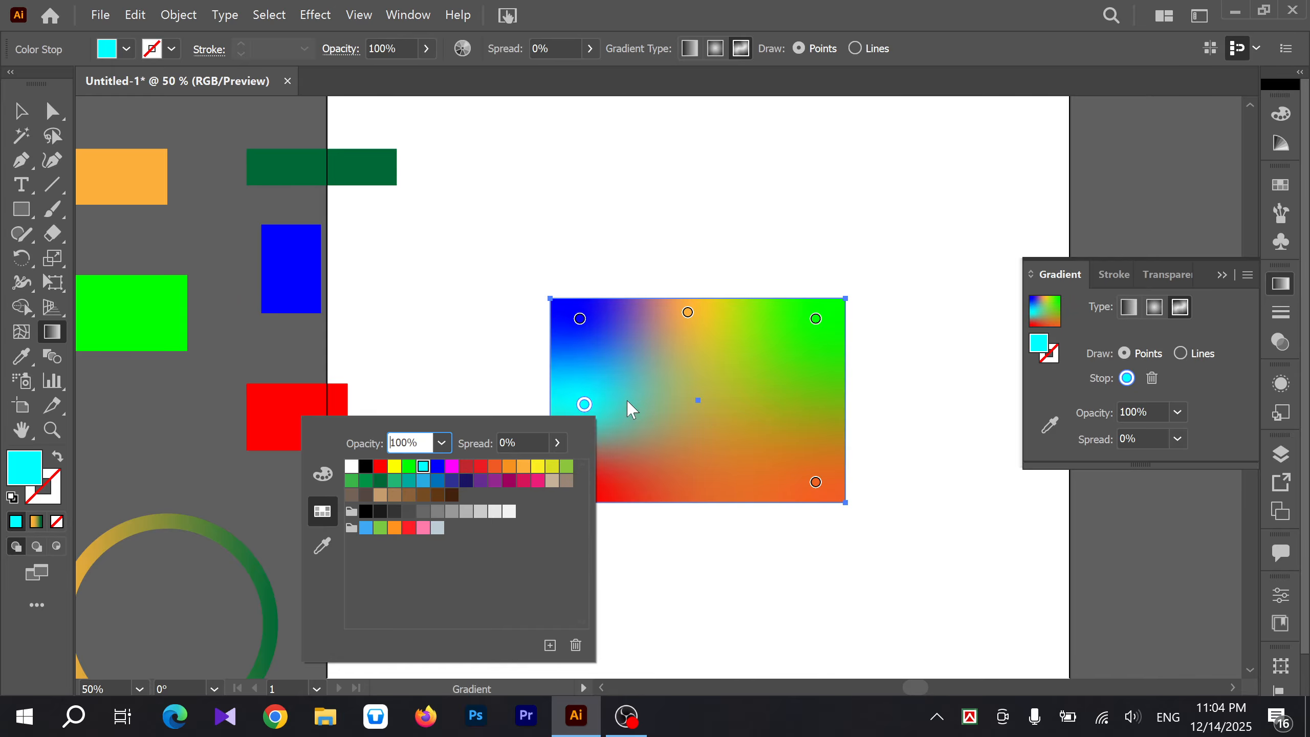
pyautogui.click(653, 388)
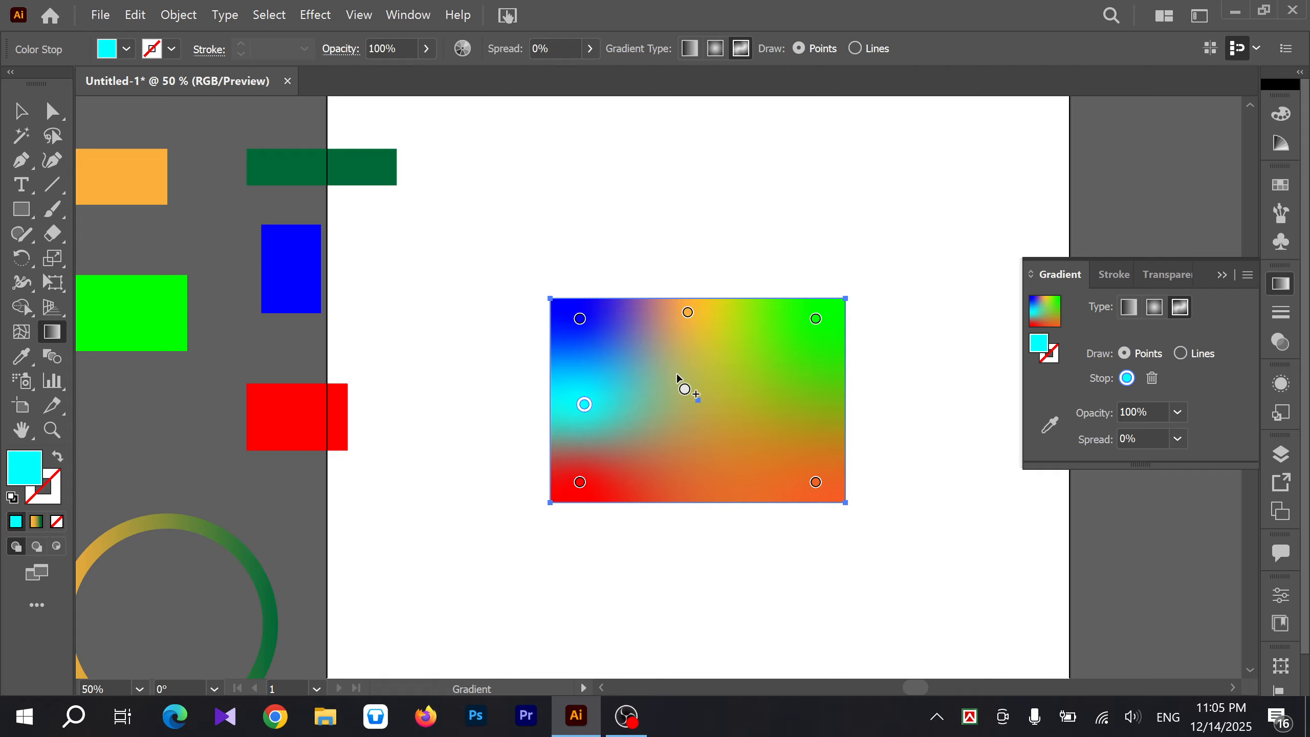
pyautogui.click(1153, 379)
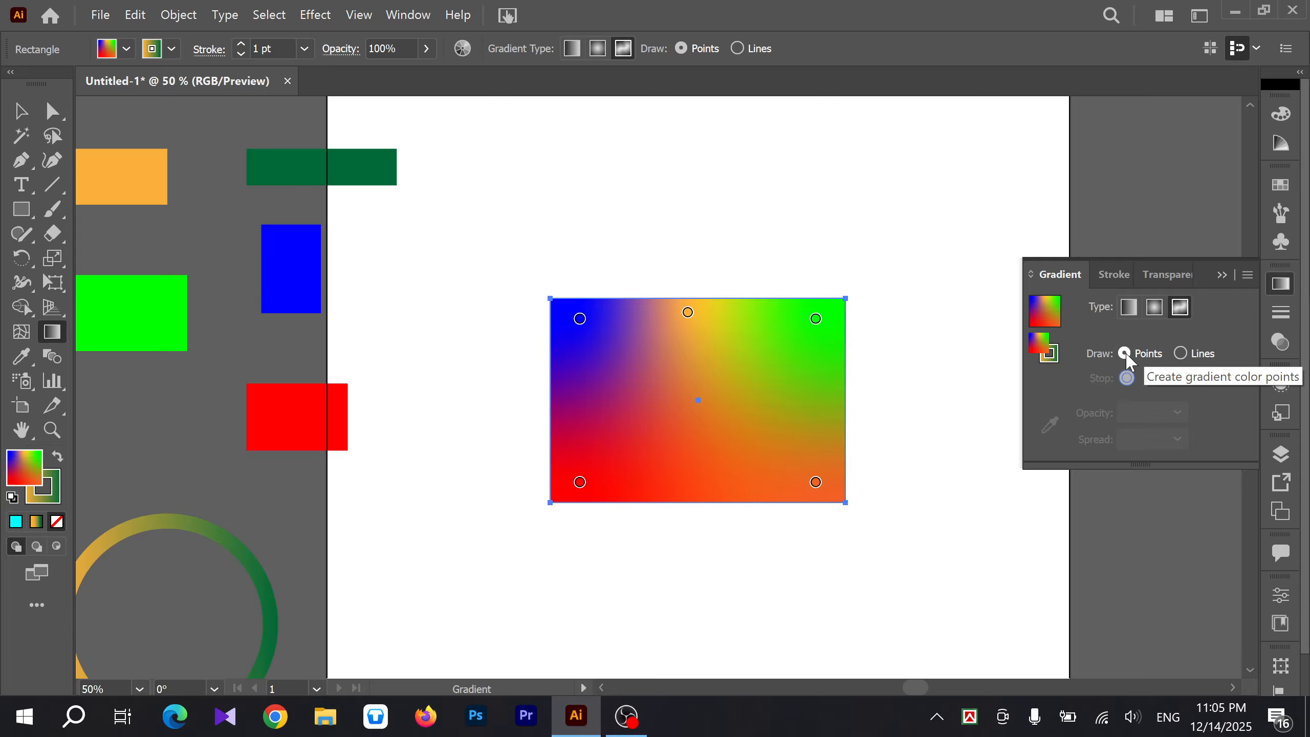
# Step: Switch the freeform gradient to Lines mode and draw a curved line of six white color stops across the rectangle
pyautogui.click(1182, 354)
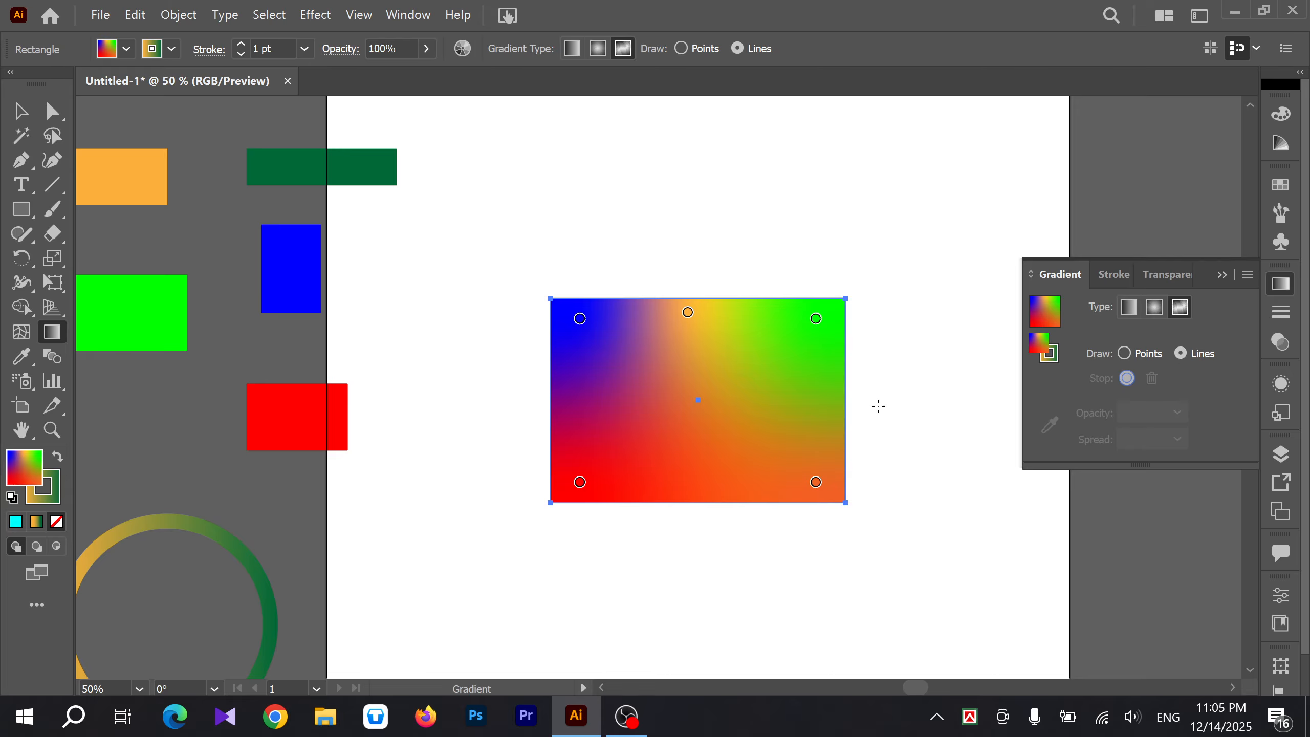
pyautogui.click(807, 393)
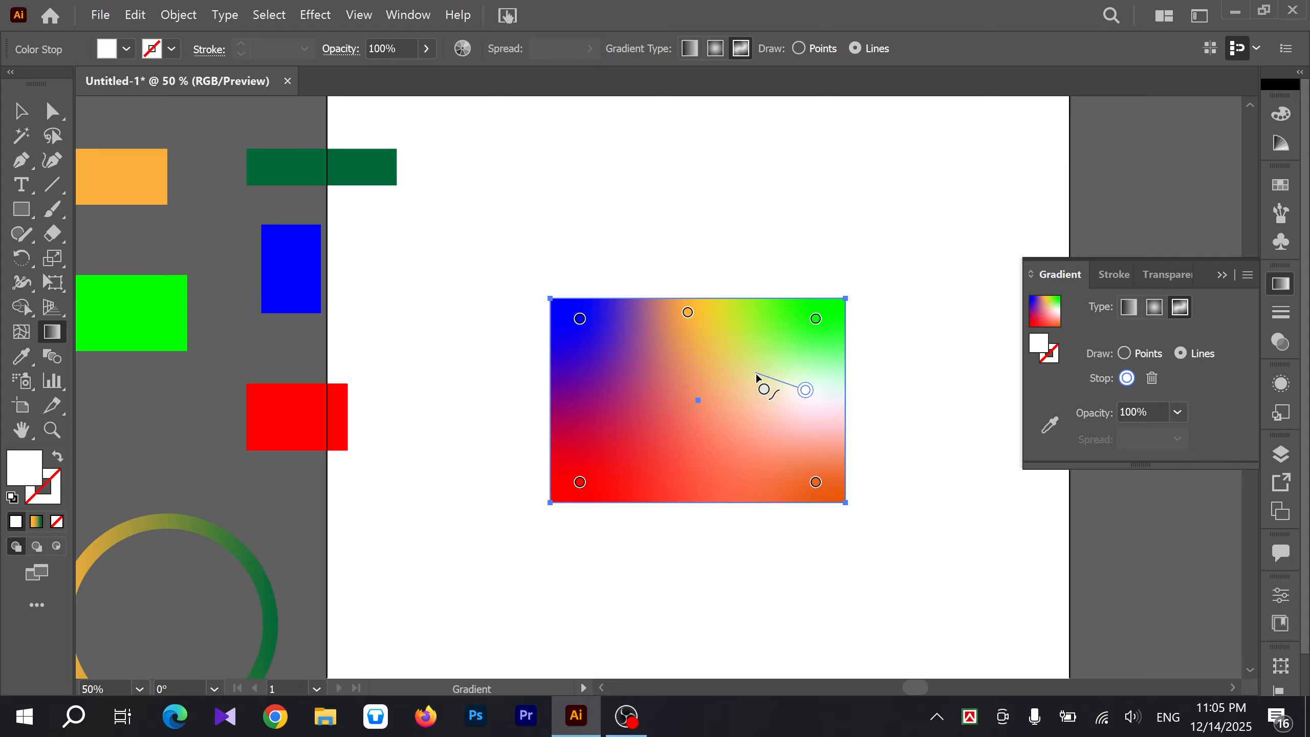
pyautogui.click(723, 396)
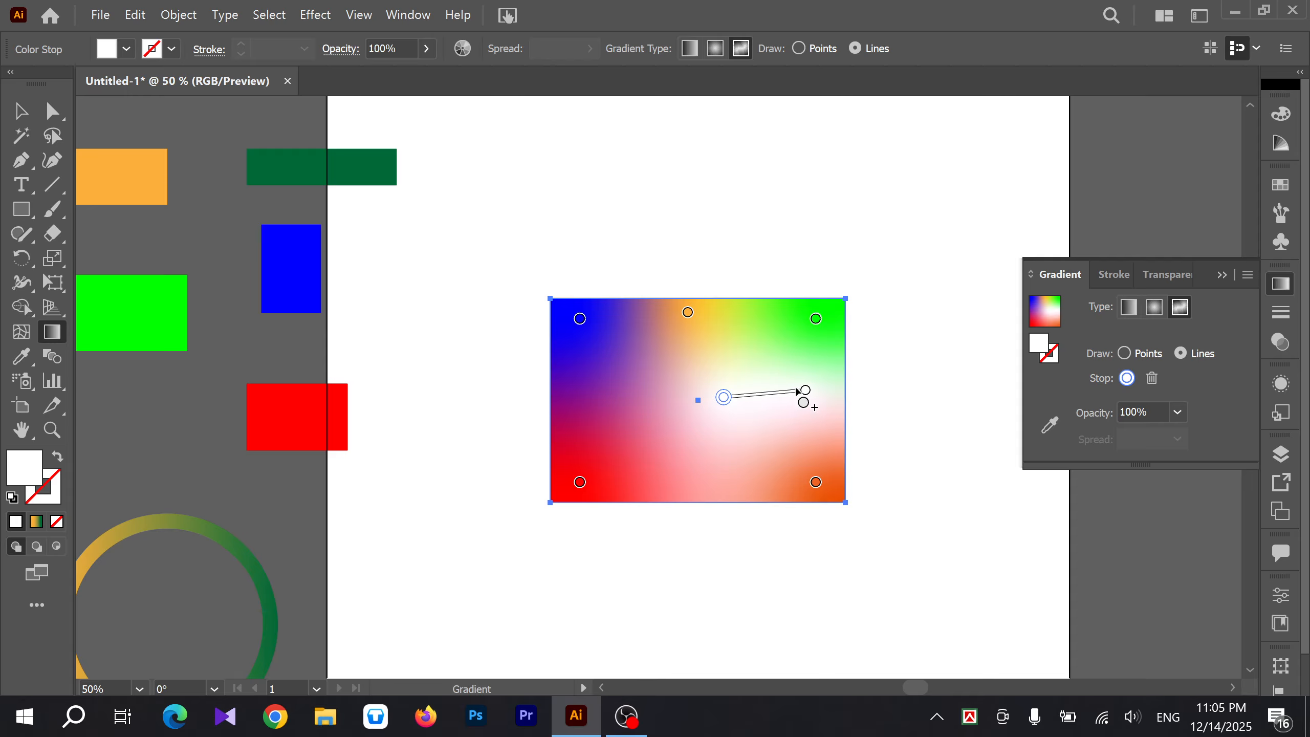
pyautogui.click(572, 405)
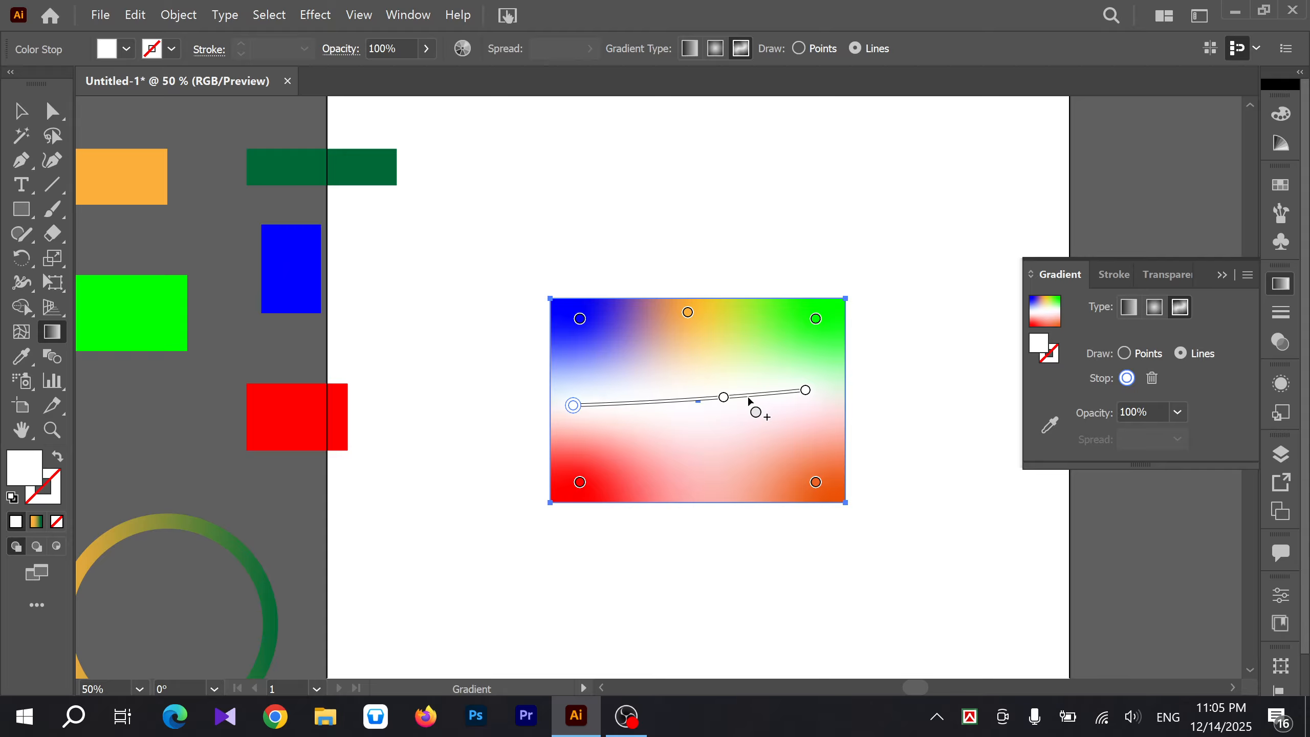
pyautogui.click(705, 360)
pyautogui.click(789, 347)
pyautogui.click(748, 317)
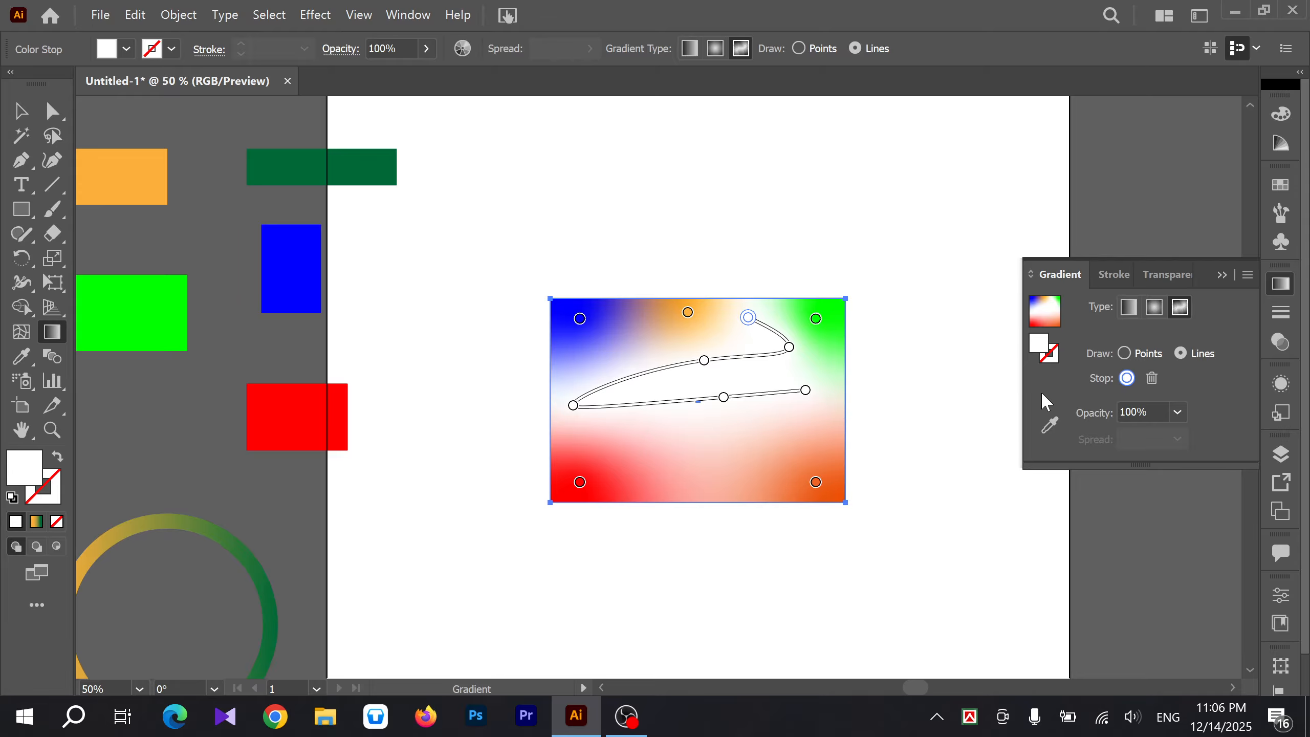
# Step: Delete the last two color stops at the upper end of the curved gradient line
pyautogui.click(1153, 380)
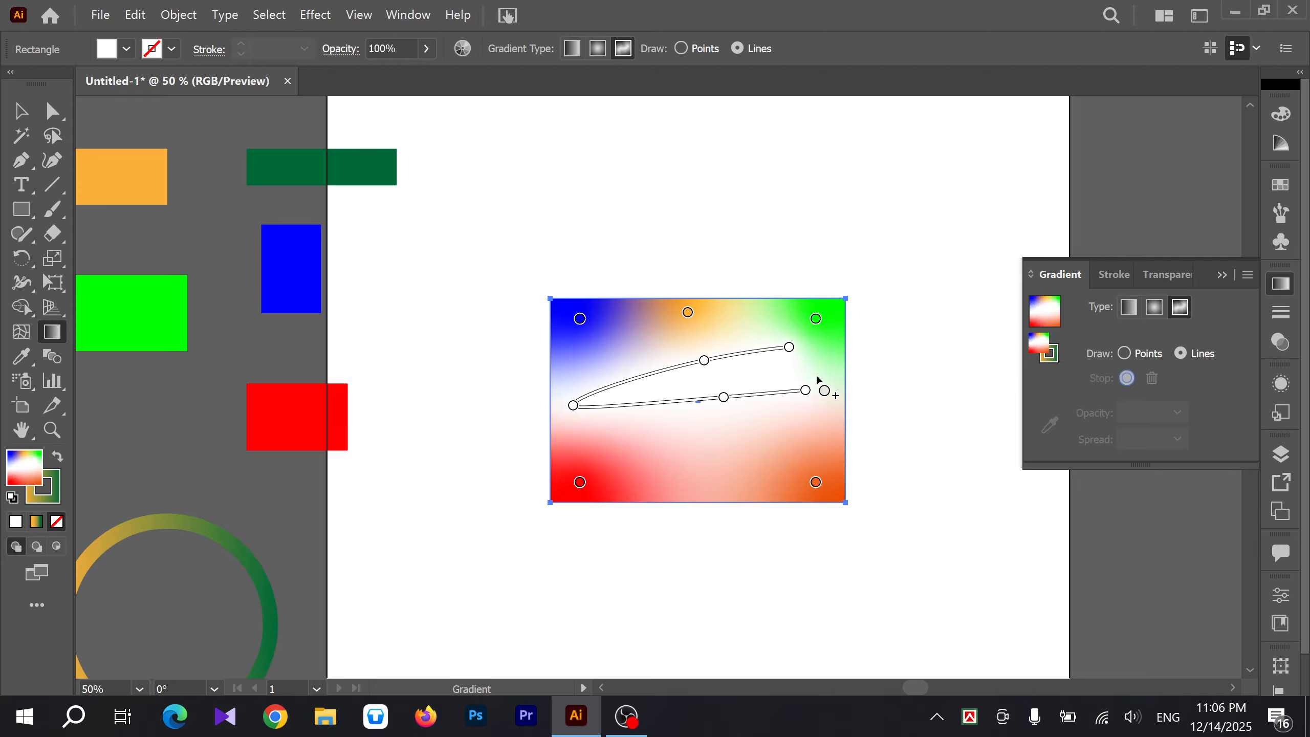
pyautogui.click(789, 347)
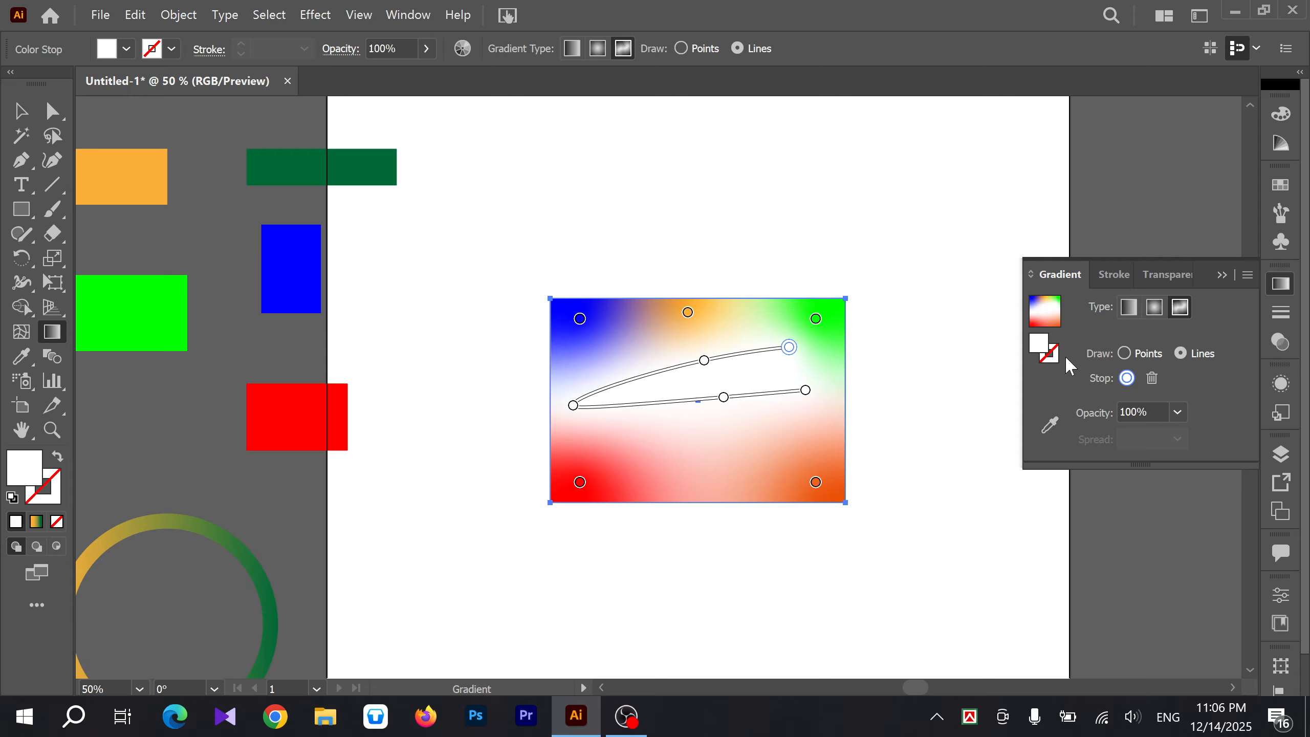
pyautogui.click(1152, 378)
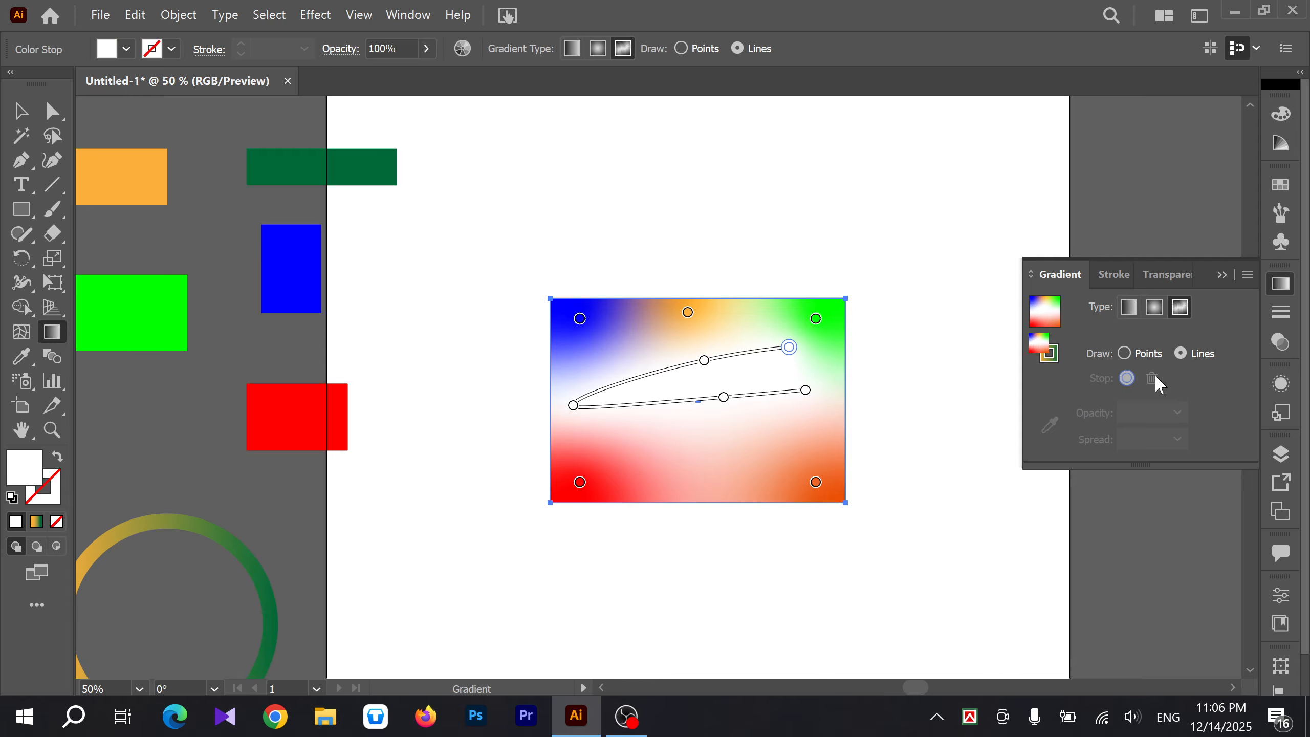
# Step: Set the opacity of the freeform gradient's lower-right orange point to 0%
pyautogui.click(815, 483)
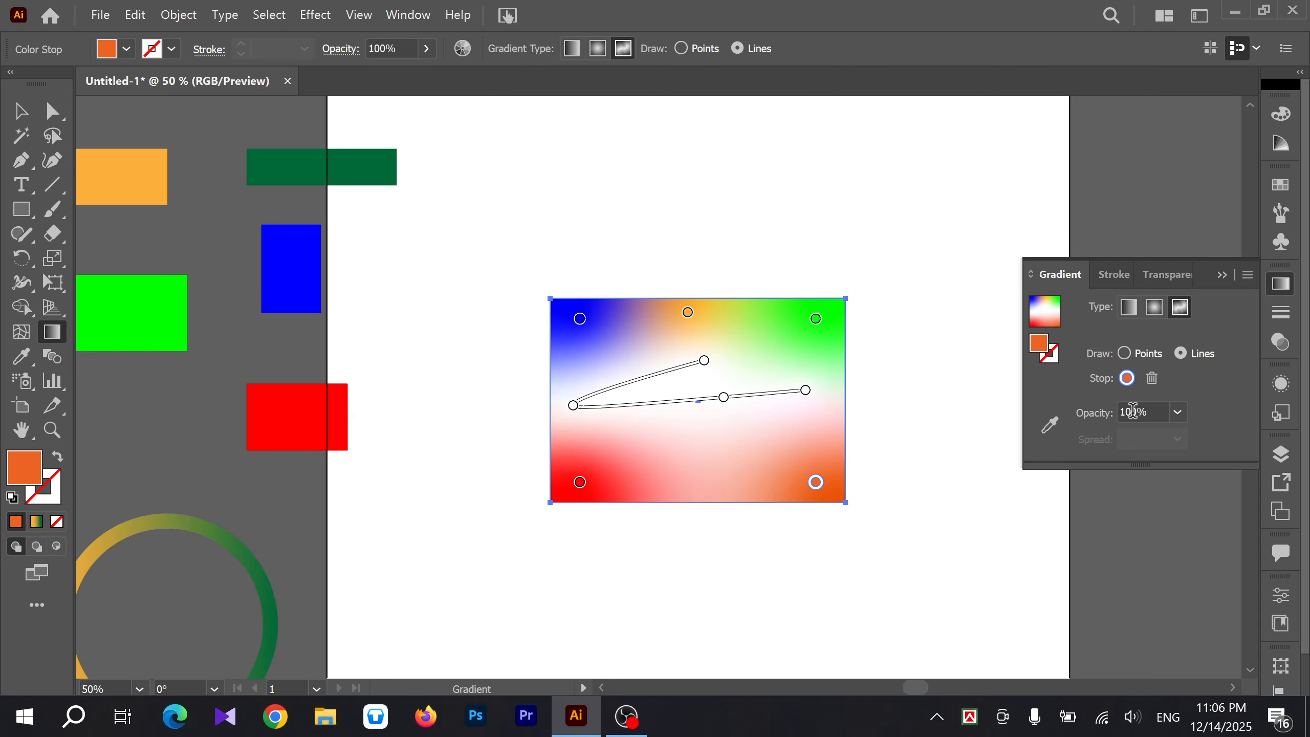
pyautogui.click(1177, 412)
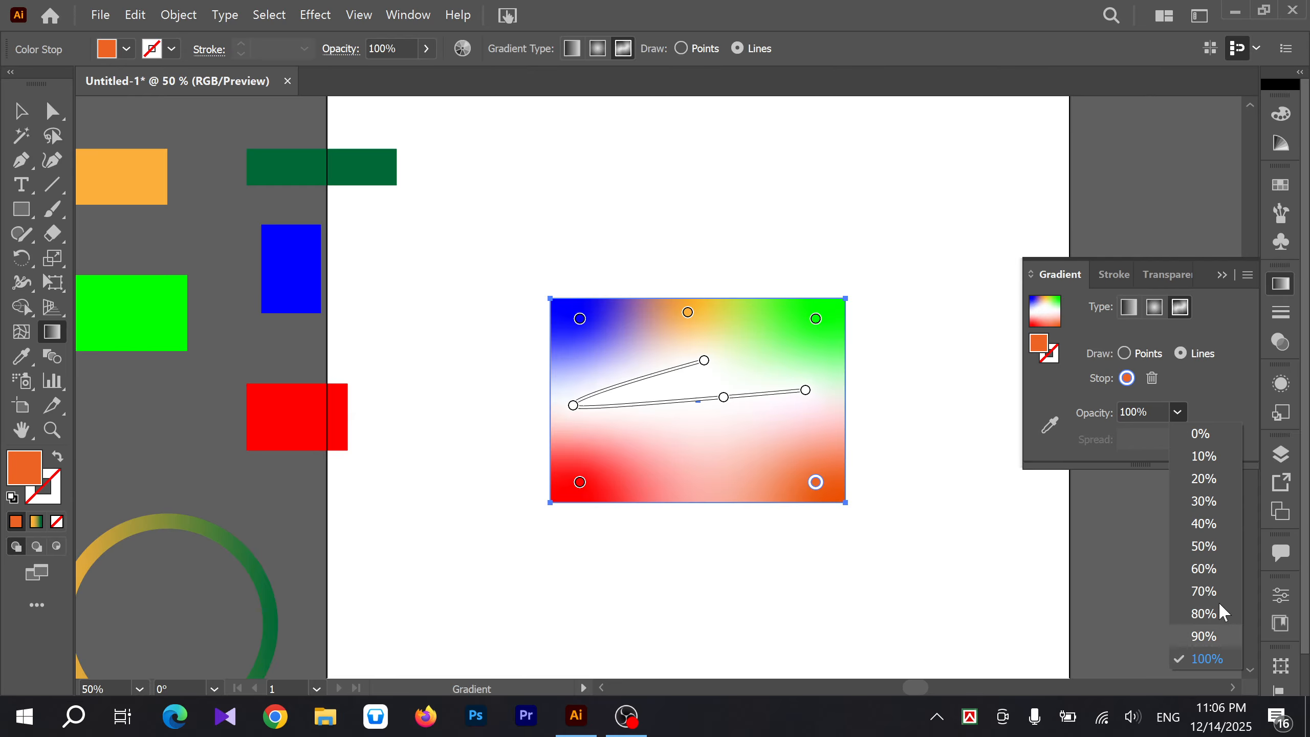
pyautogui.click(1196, 435)
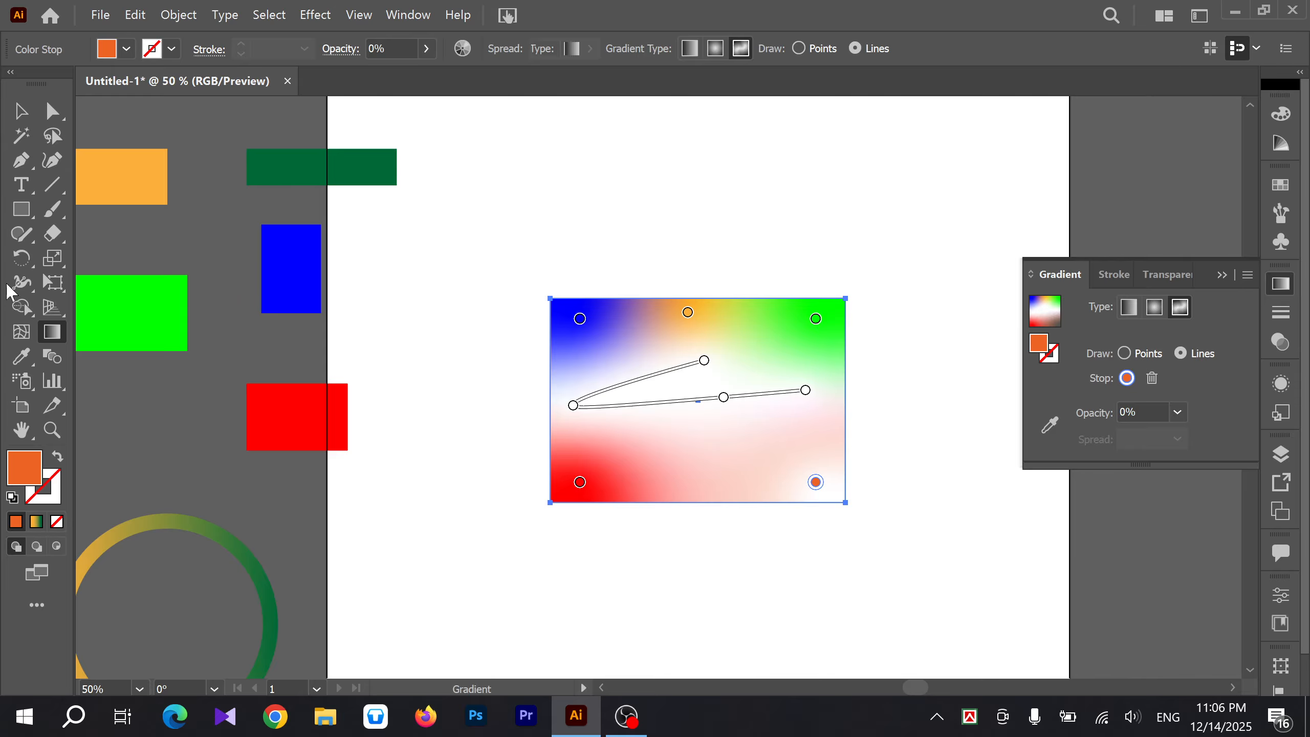
# Step: Move the rectangle over the artboard's right edge to check its transparent corner, move it back to the artboard and reselect it
pyautogui.click(15, 117)
pyautogui.moveTo(791, 344); pyautogui.dragTo(1110, 489)
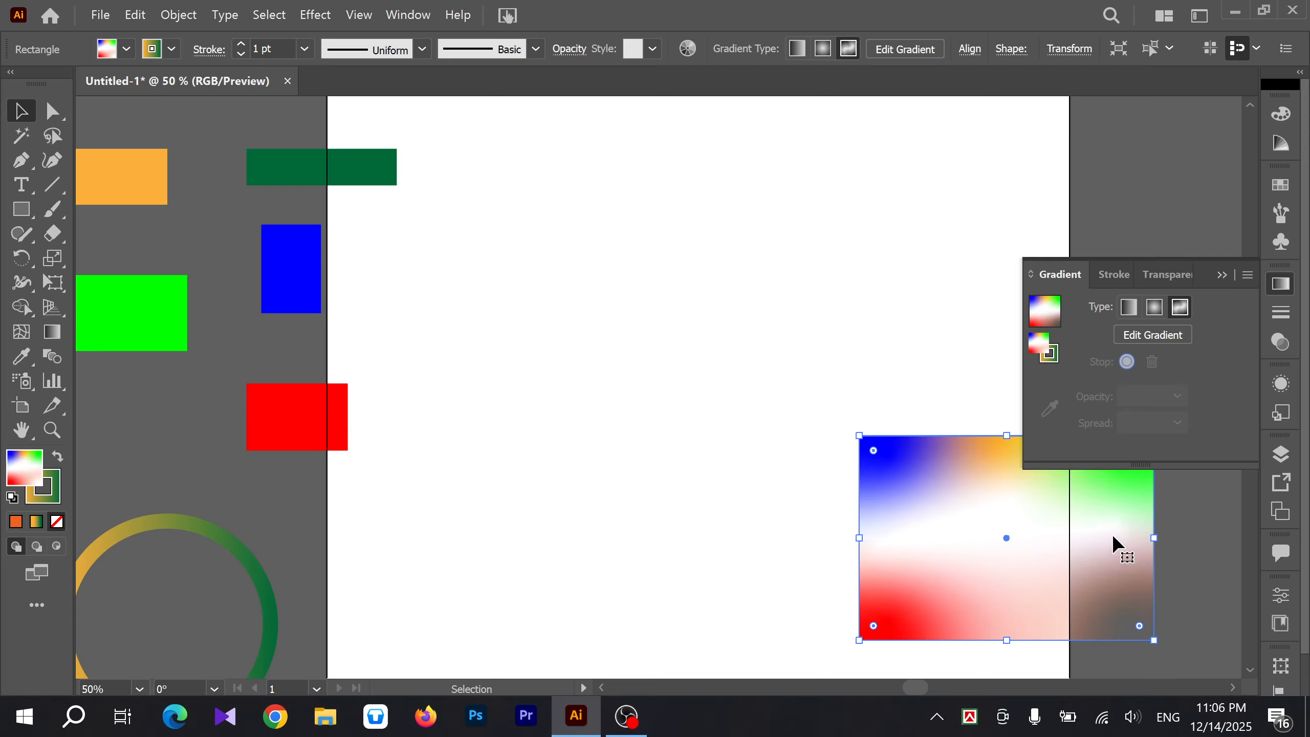
pyautogui.moveTo(1113, 557); pyautogui.dragTo(761, 360)
pyautogui.moveTo(702, 304); pyautogui.dragTo(739, 320)
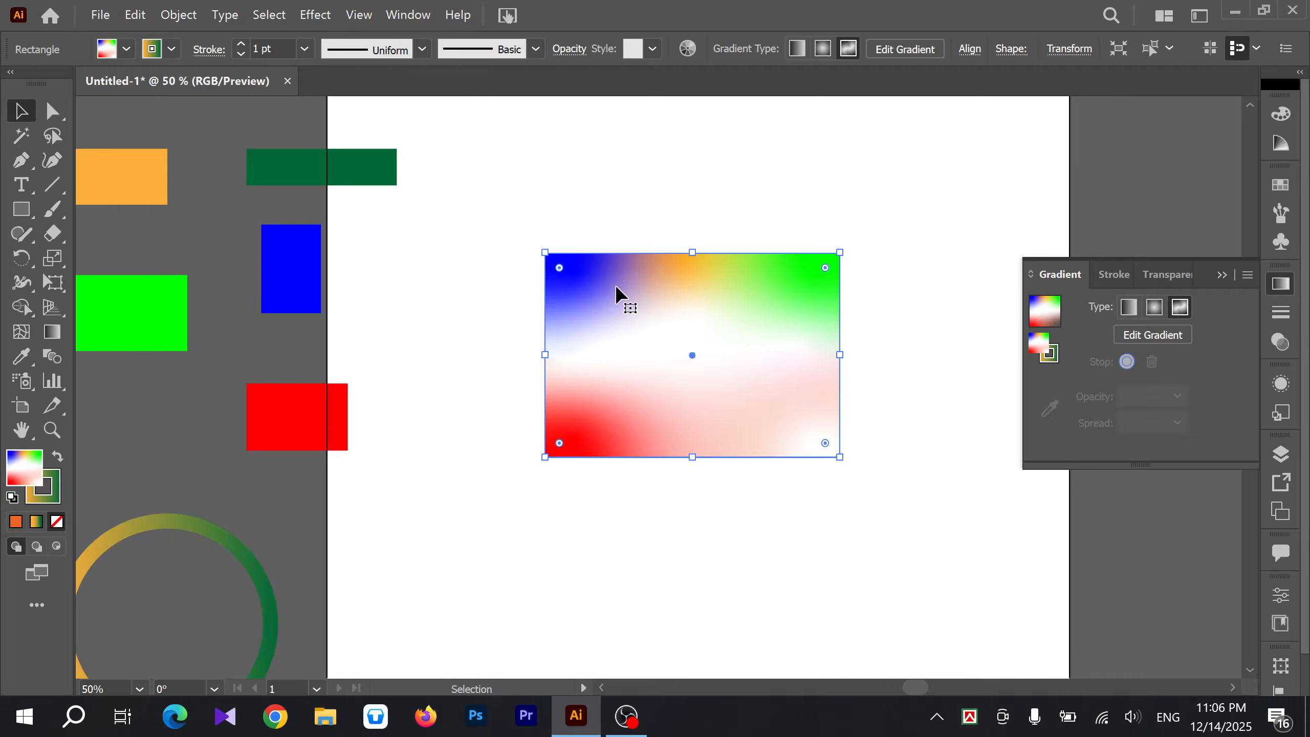
pyautogui.click(647, 209)
pyautogui.click(657, 319)
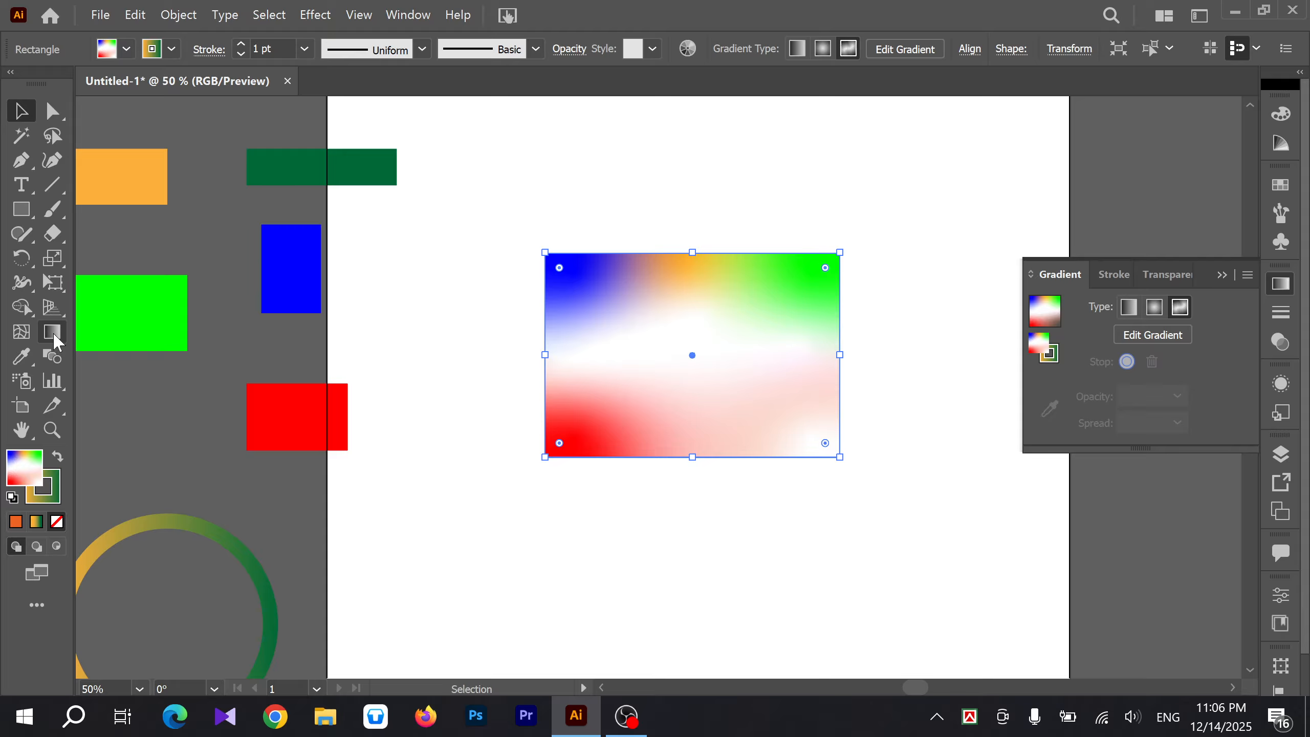
# Step: Show the rectangle's freeform points and line with the Gradient tool and return to the Selection tool
pyautogui.click(52, 332)
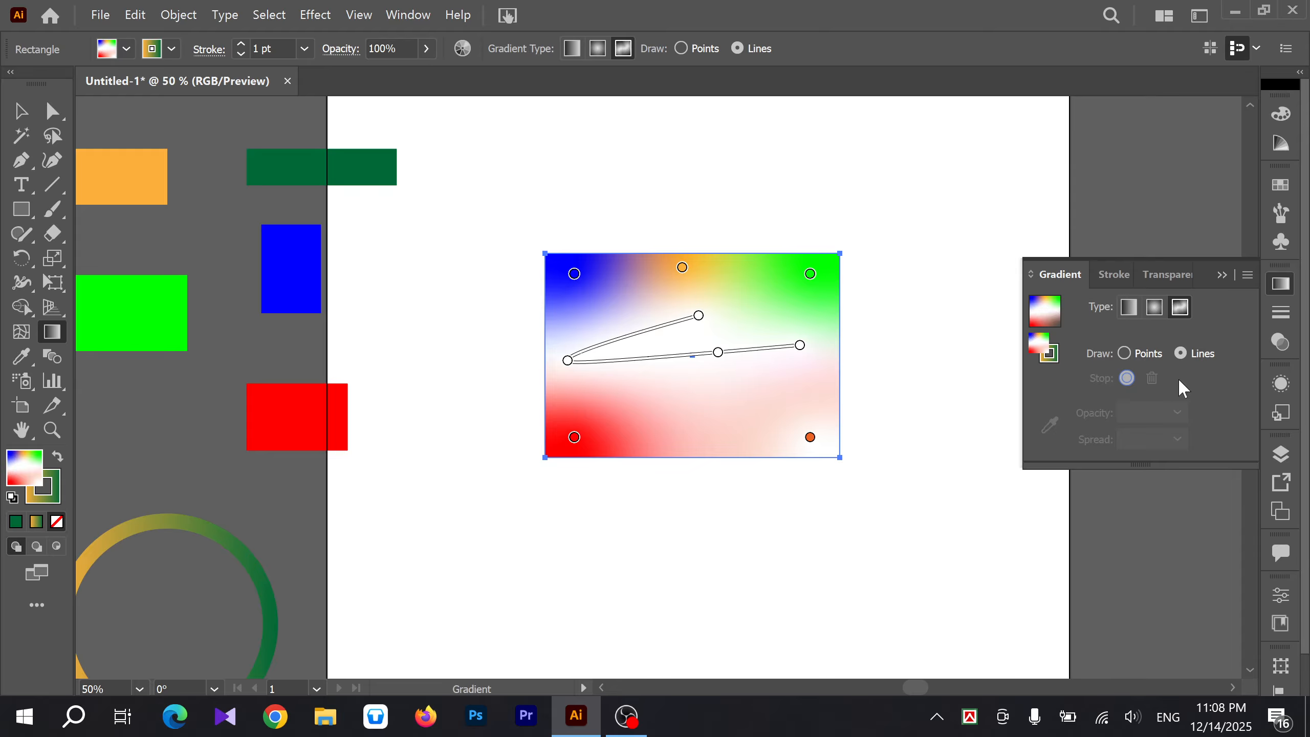
pyautogui.click(20, 110)
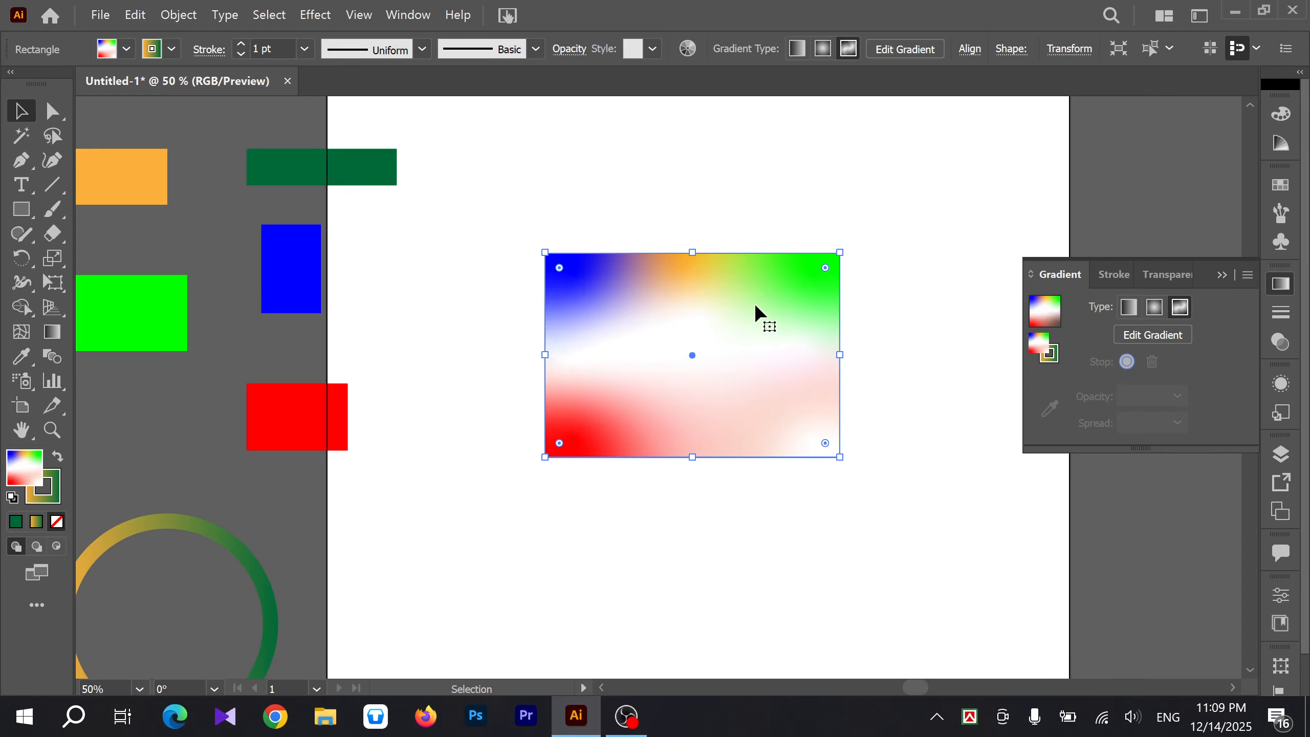
# Step: Move the freeform-gradient rectangle over the artboard's left edge and draw a new rectangle near the middle of the artboard
pyautogui.moveTo(701, 319); pyautogui.dragTo(233, 472)
pyautogui.click(24, 211)
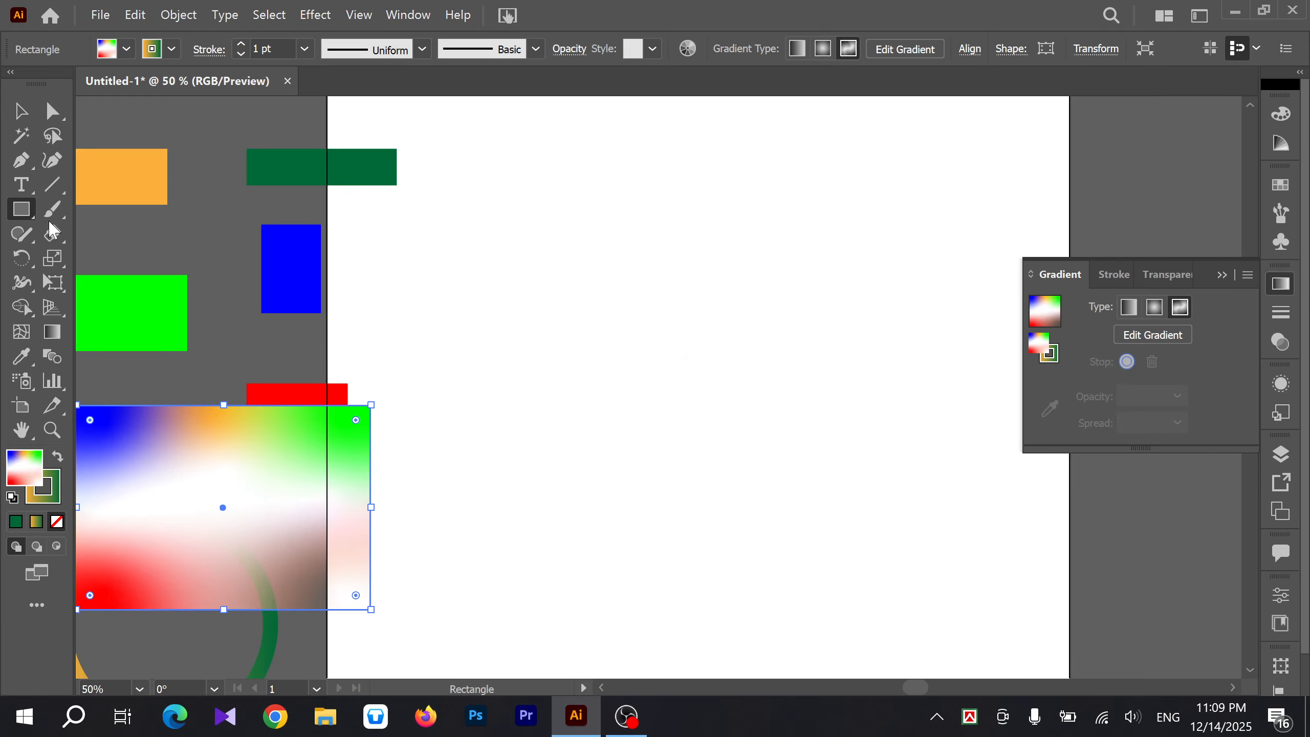
pyautogui.moveTo(567, 224); pyautogui.dragTo(868, 432)
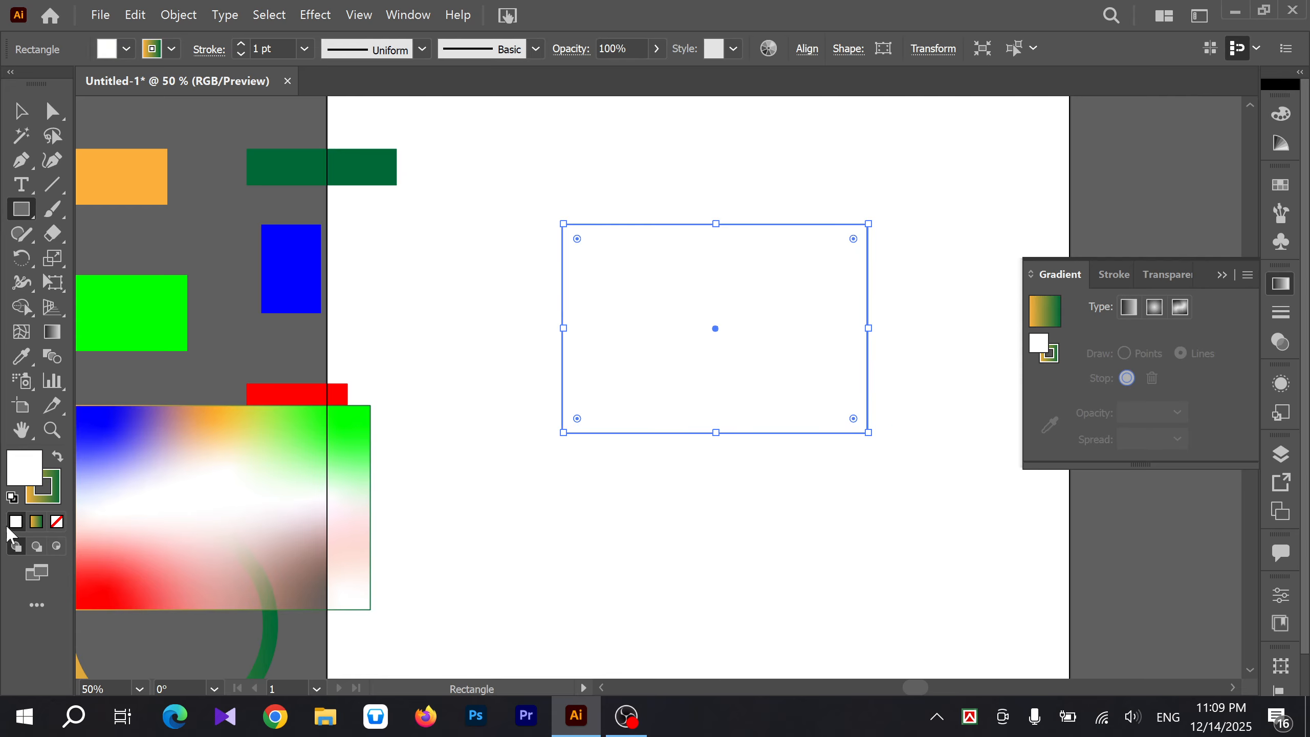
# Step: Fill the new rectangle with the orange-to-green linear gradient and set the green end stop's opacity to 0%
pyautogui.click(1136, 305)
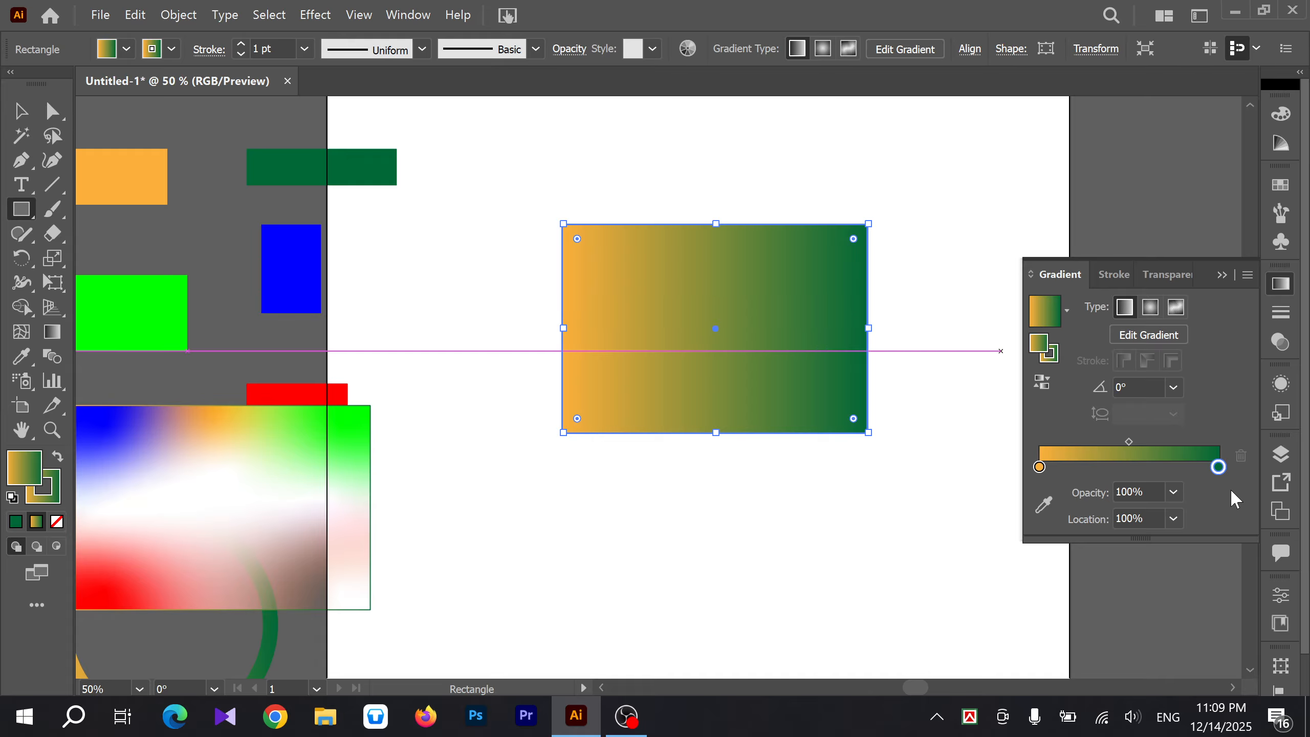
pyautogui.click(1174, 492)
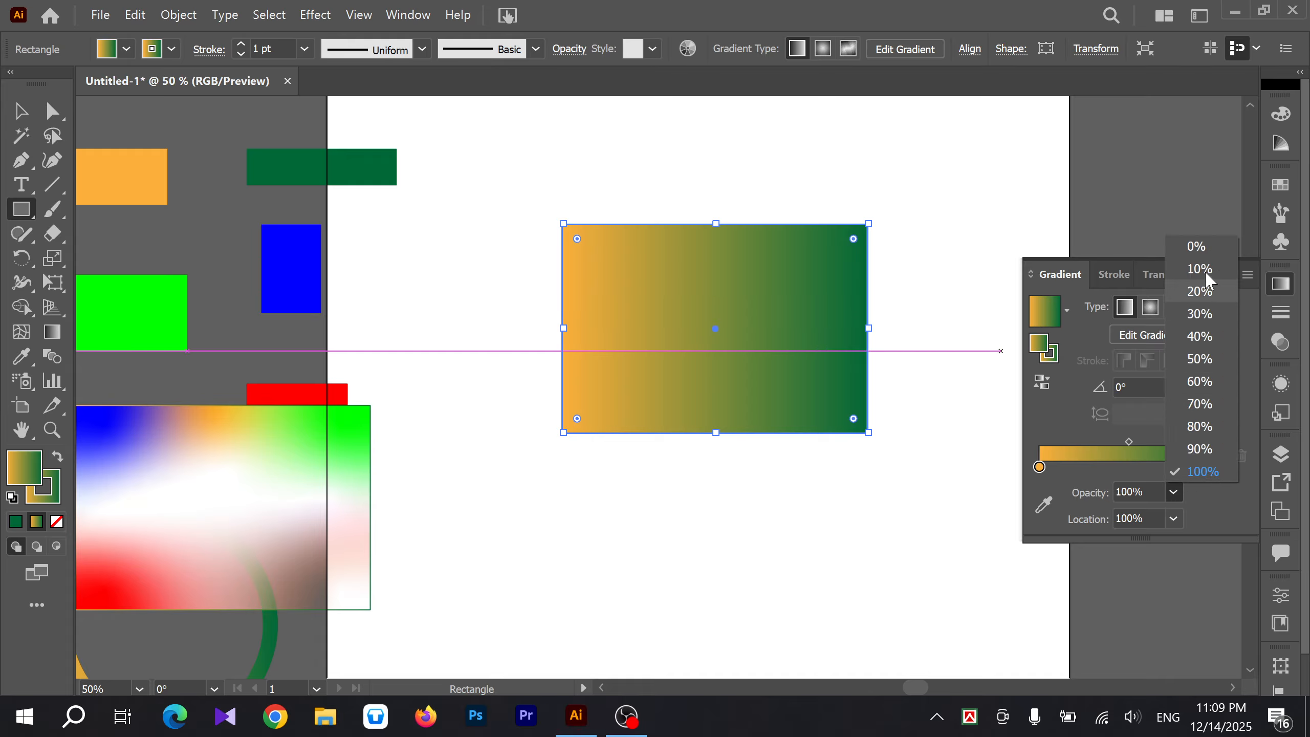
pyautogui.click(1196, 247)
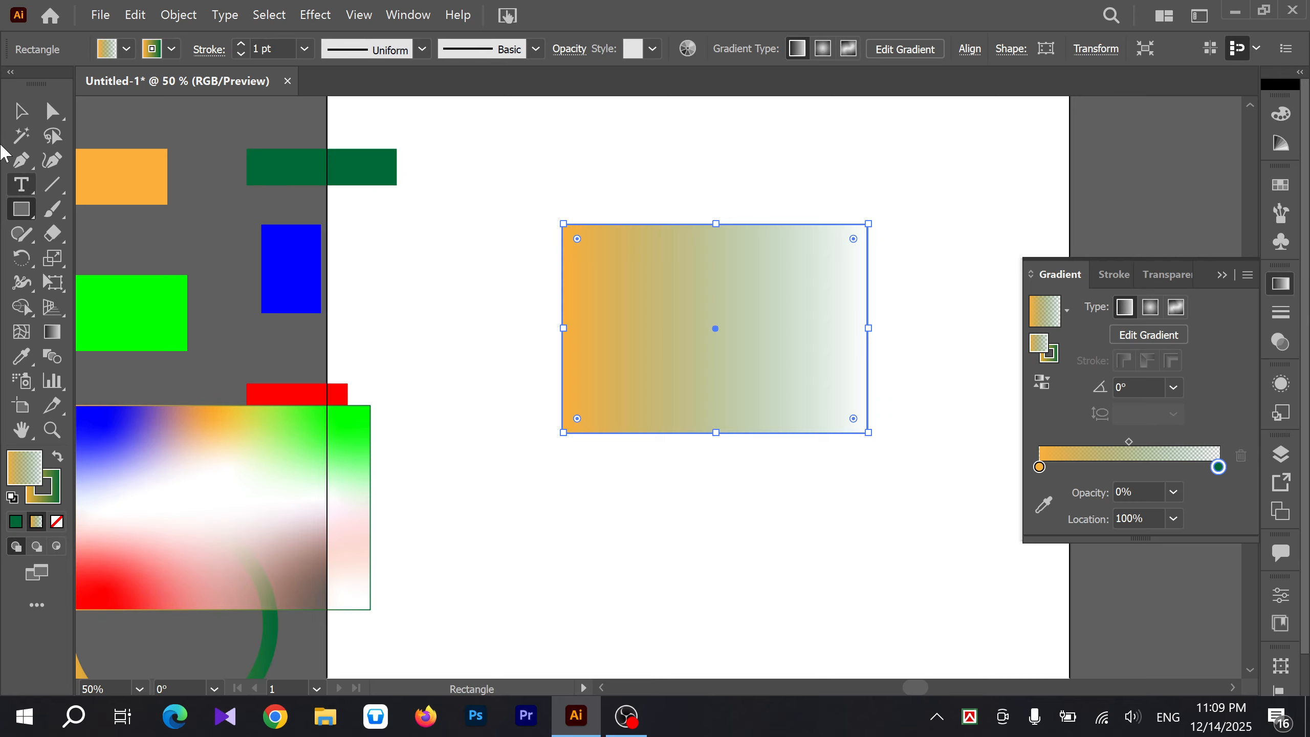
# Step: Deselect the rectangle and save its fading orange-to-transparent fill gradient as a new swatch at the end of the solid and gradient swatches
pyautogui.click(19, 119)
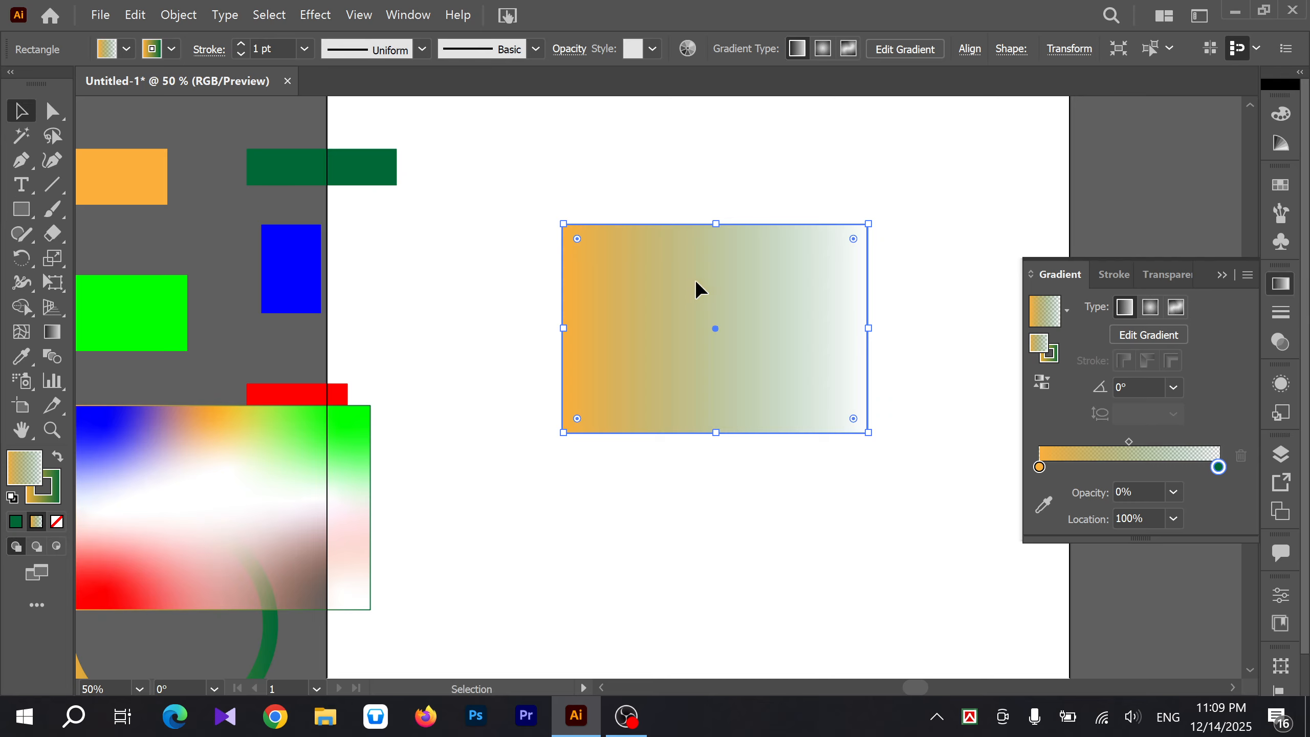
pyautogui.click(817, 165)
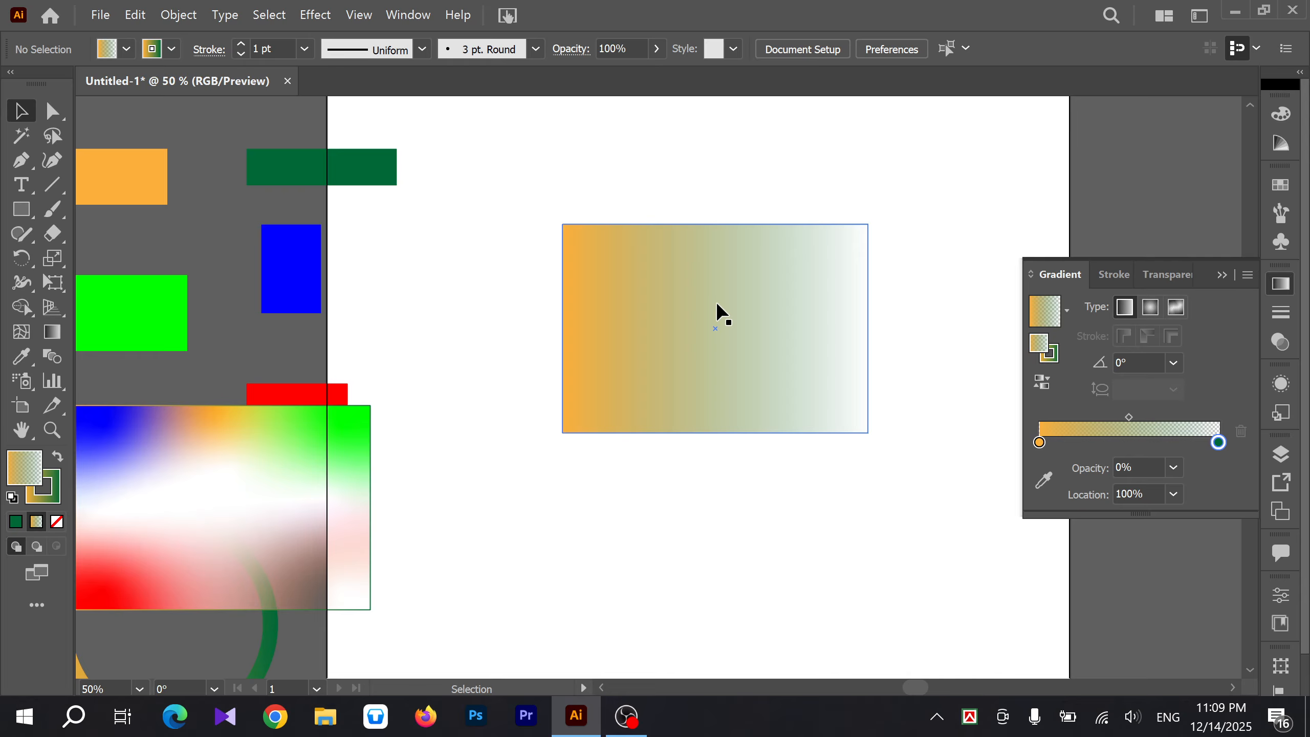
pyautogui.click(1283, 184)
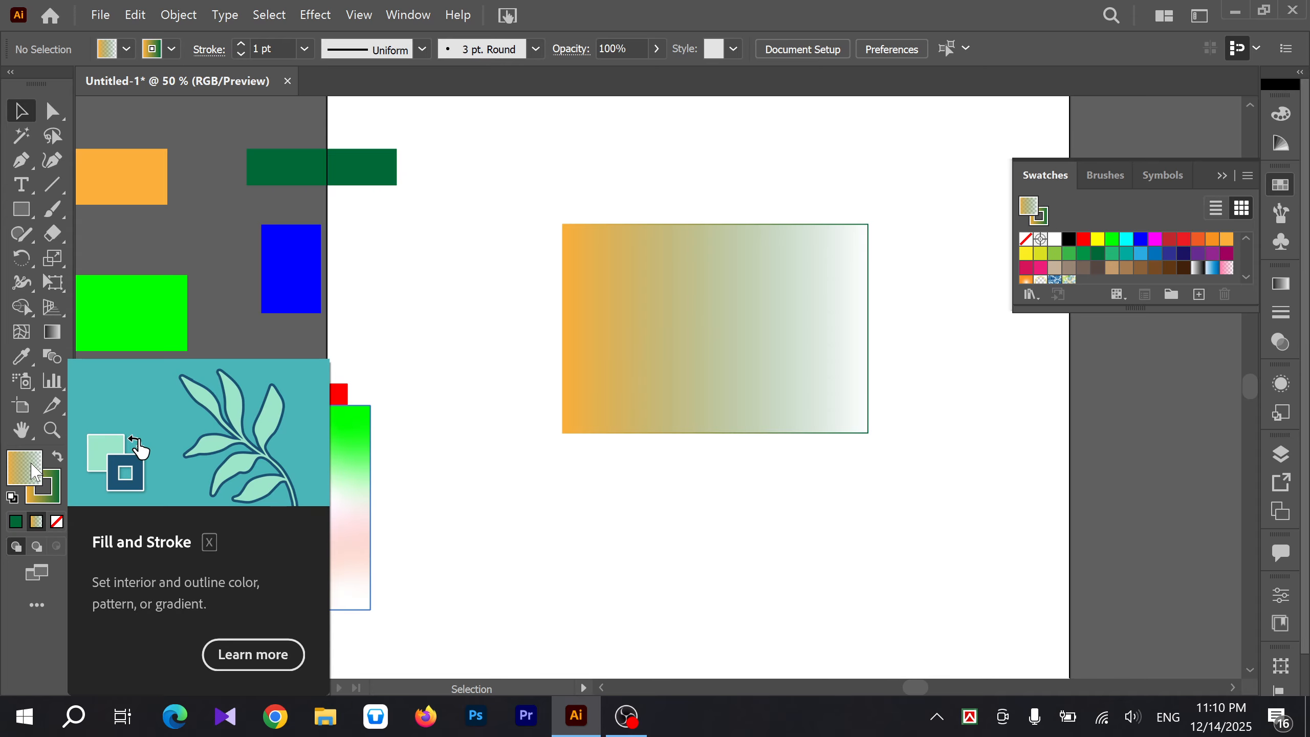
pyautogui.moveTo(118, 441)
pyautogui.mouseDown()
pyautogui.moveTo(605, 365)
pyautogui.moveTo(1123, 222)
pyautogui.moveTo(1227, 268)
pyautogui.mouseUp()
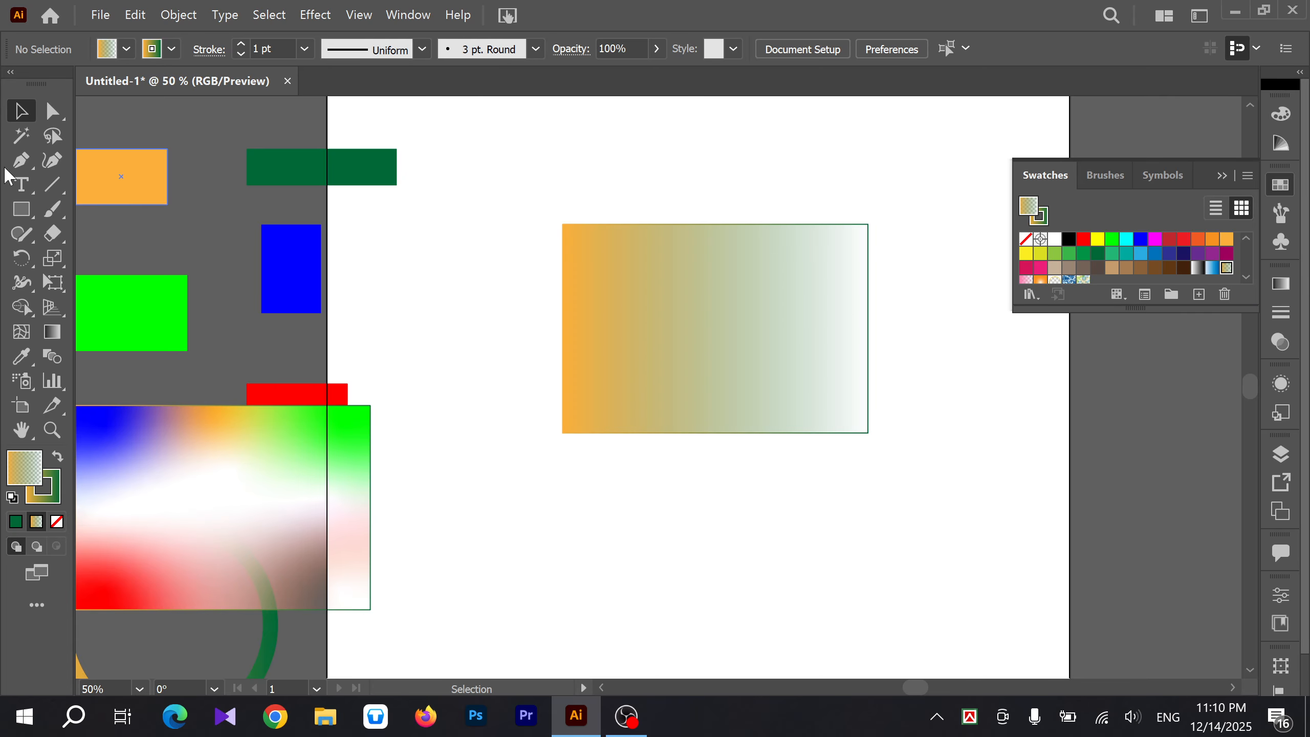
# Step: Draw a small square below the gradient rectangle and try red and the saved gradient swatch as its fill
pyautogui.click(21, 208)
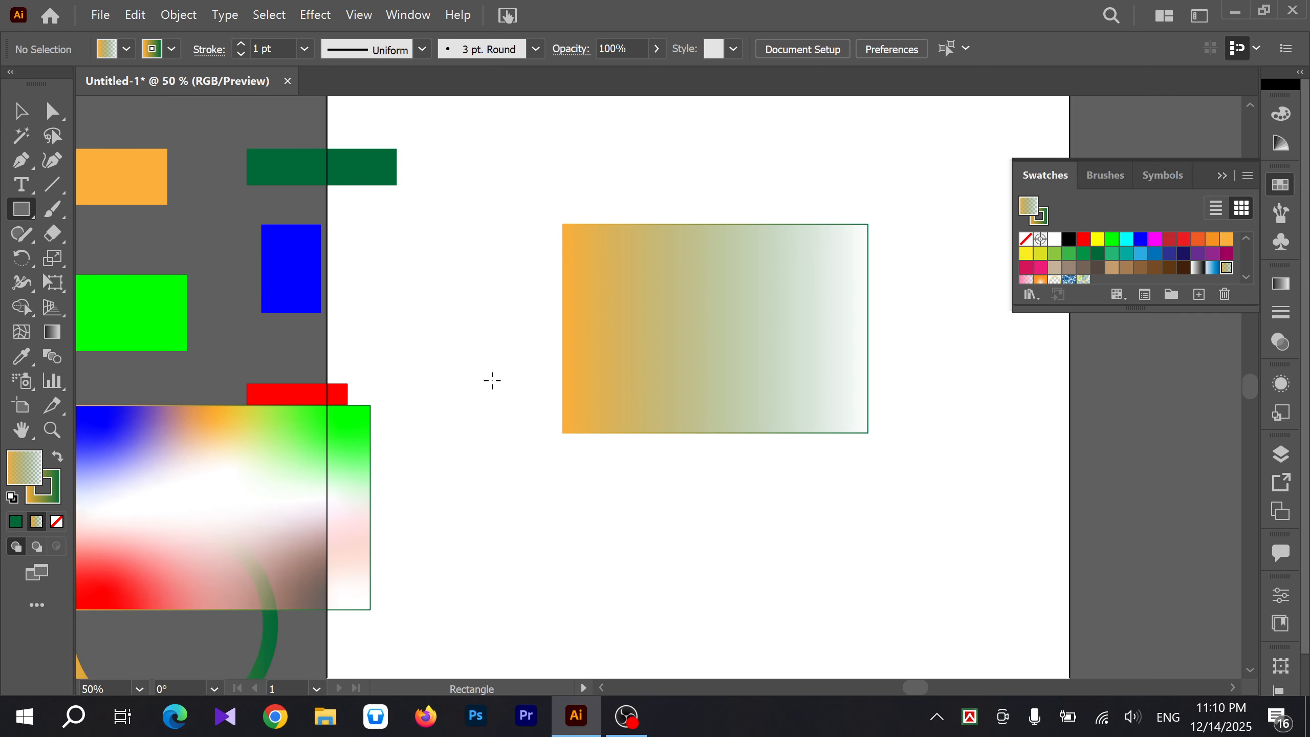
pyautogui.moveTo(454, 456); pyautogui.dragTo(594, 604)
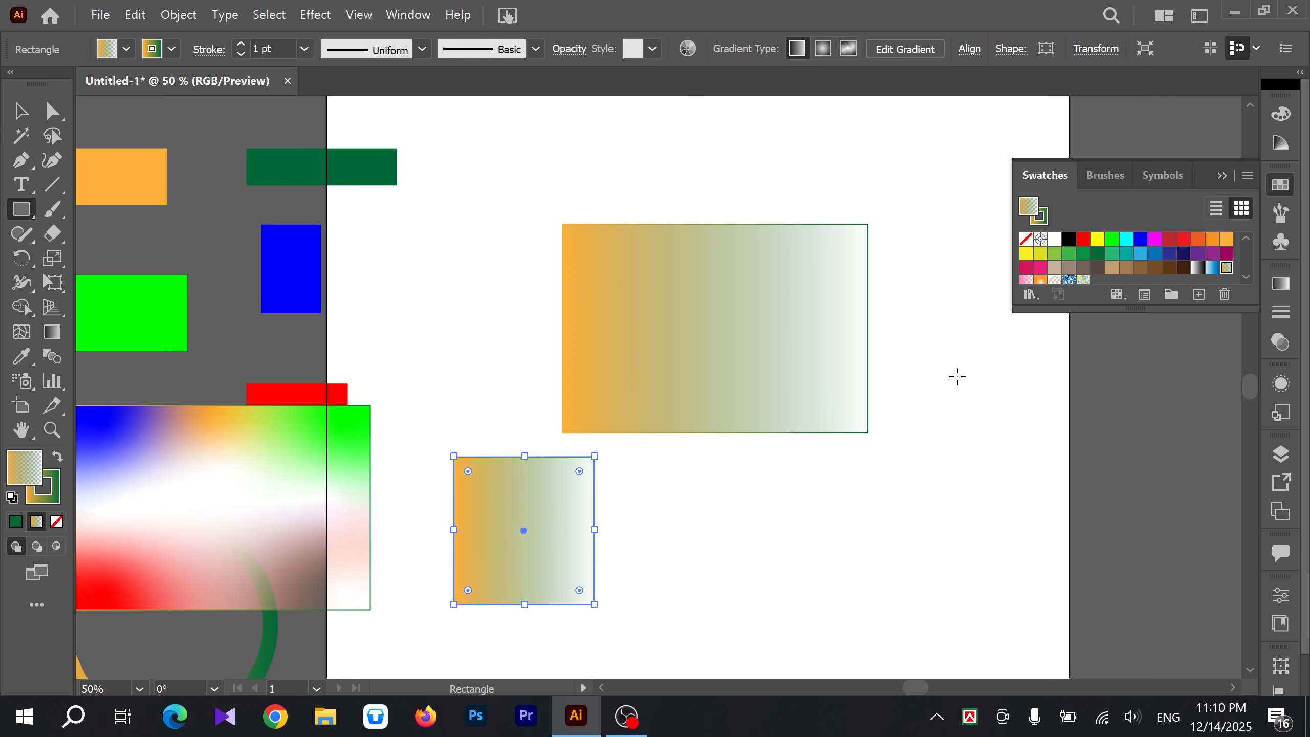
pyautogui.click(1083, 240)
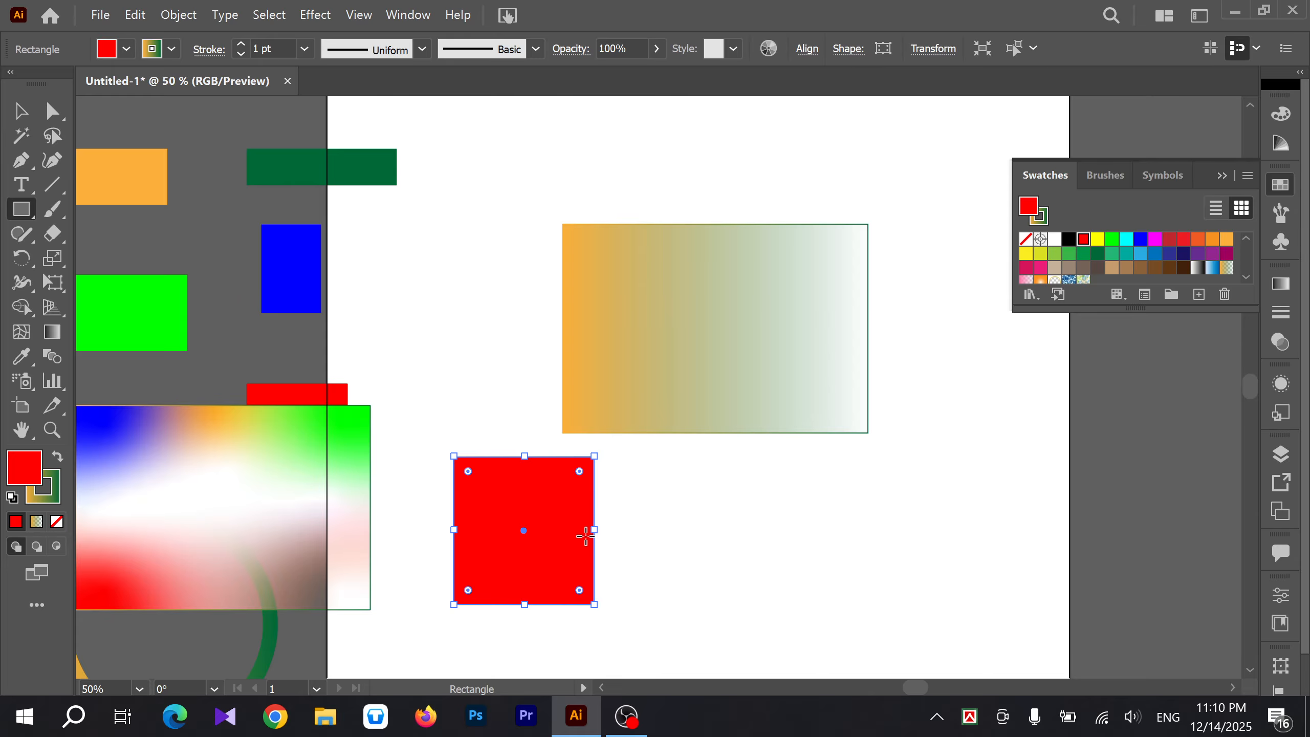
pyautogui.click(1228, 271)
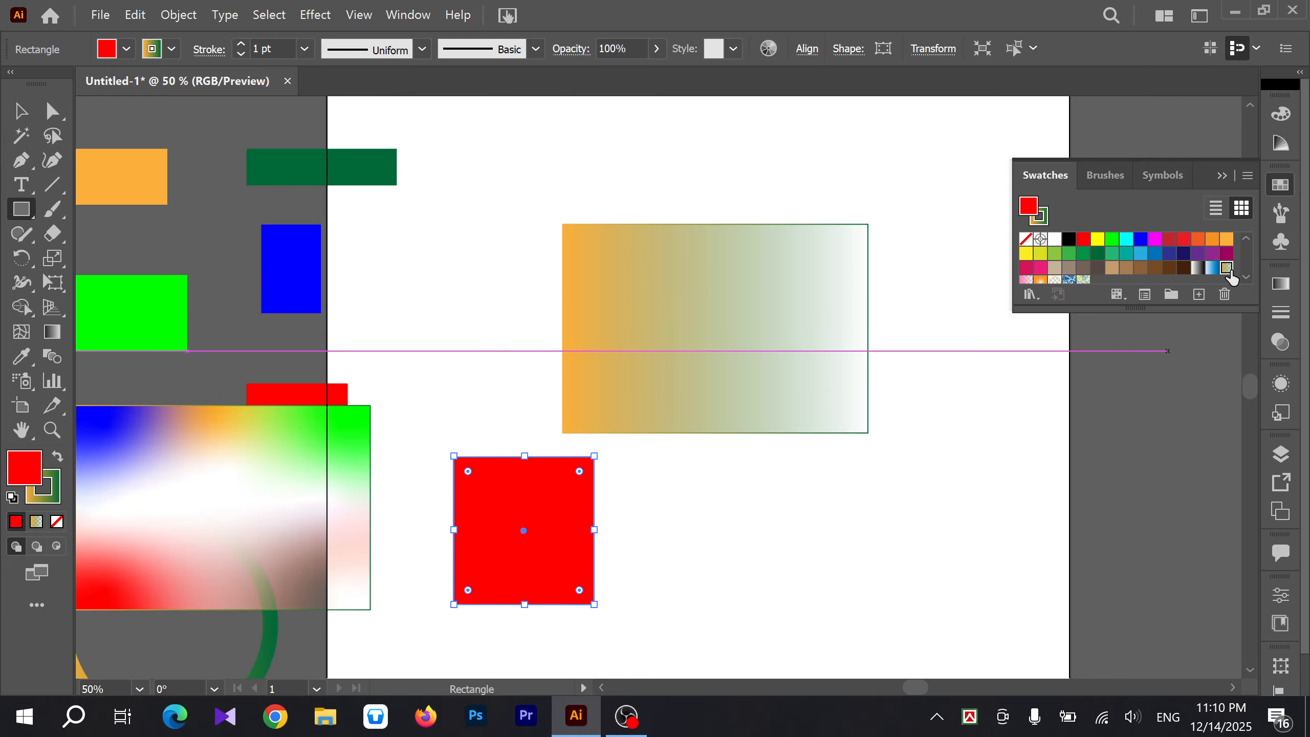